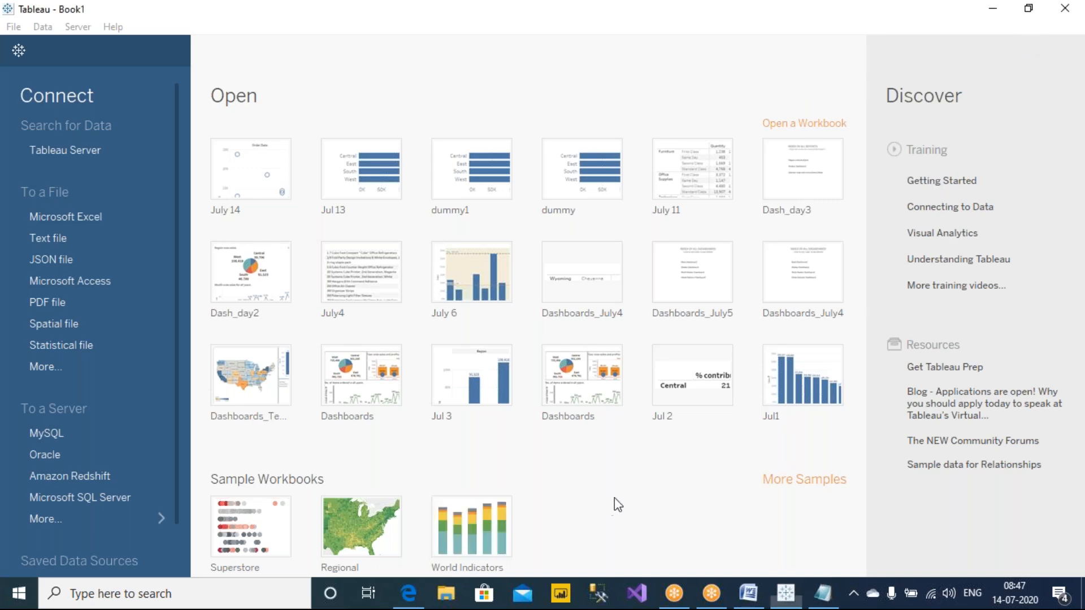
Step: Switch to File Explorer and open the #Jul_2020 folder on New Volume (F:)
left_click(446, 594)
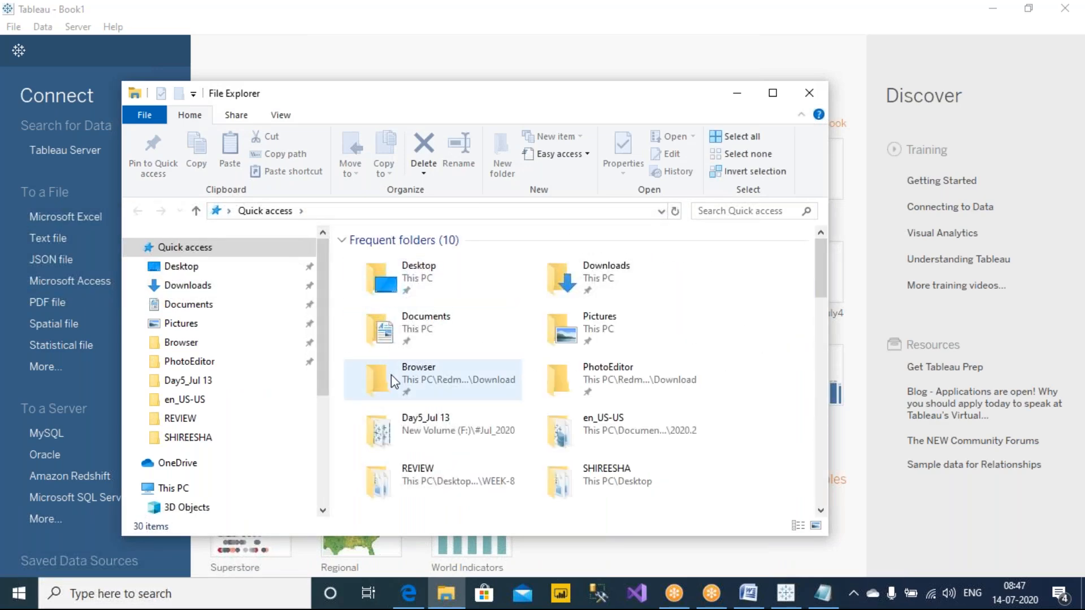
scroll(394, 382, "down", 1)
scroll(254, 384, "down", 4)
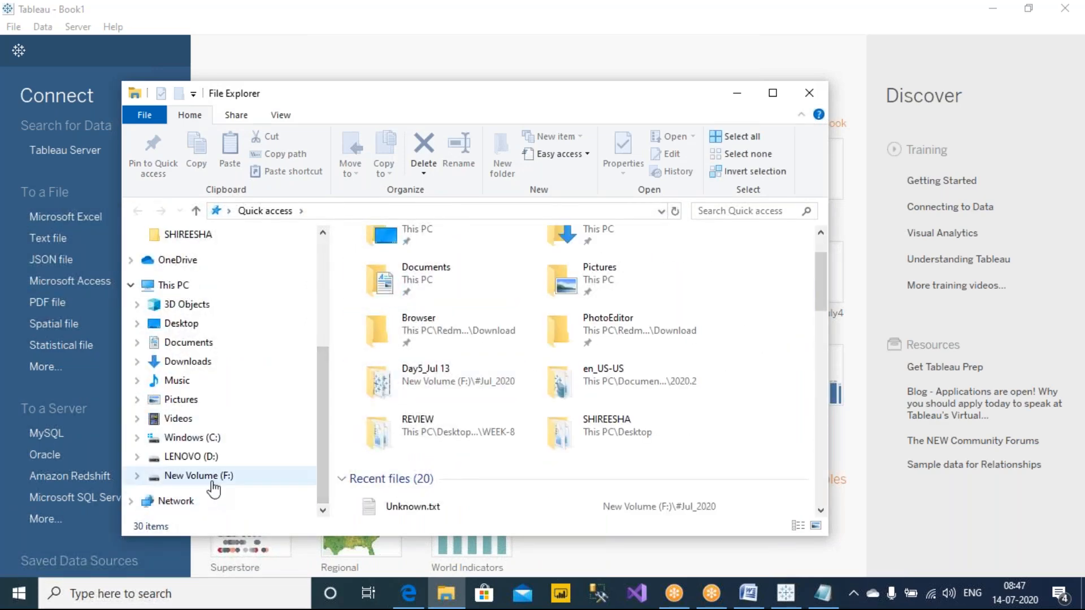
left_click(212, 481)
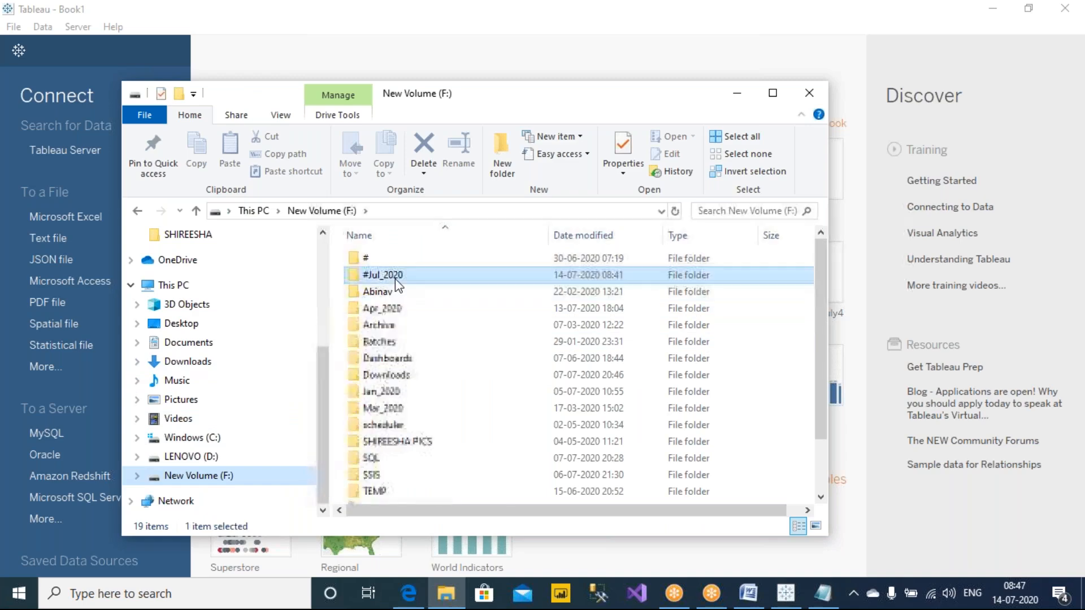
double_click(390, 275)
double_click(391, 342)
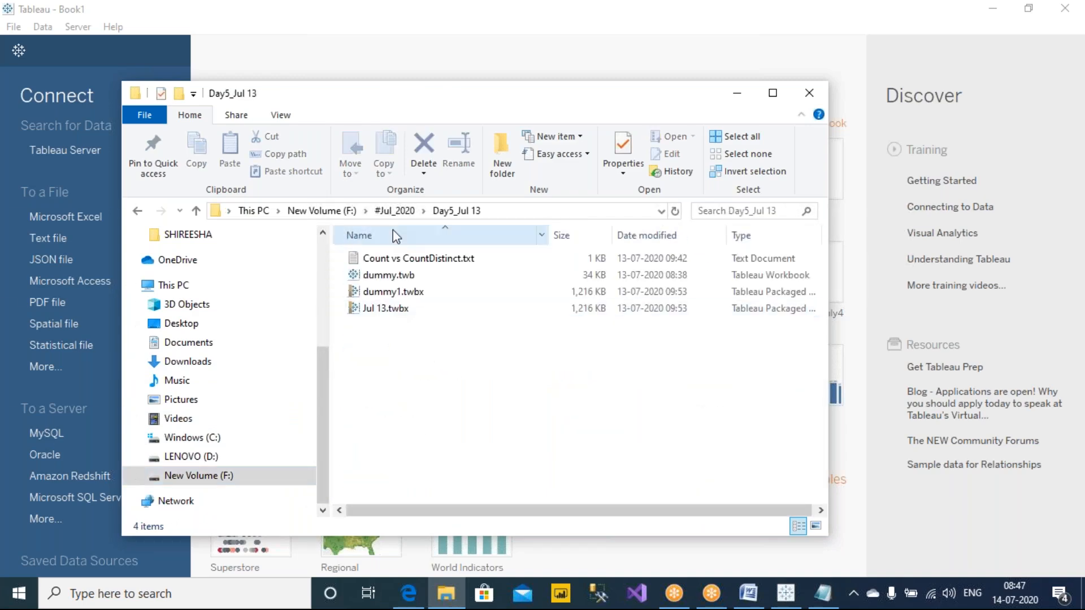
left_click(394, 211)
Step: Create a new folder named Day6_Jul 14 in the #Jul_2020 folder
right_click(496, 463)
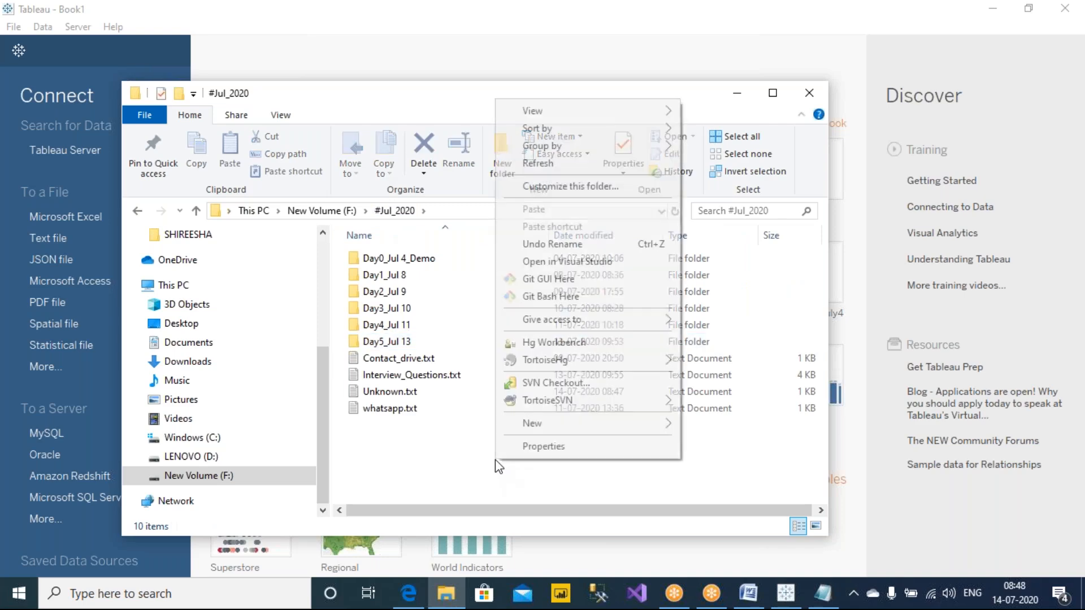
mouse_move(602, 428)
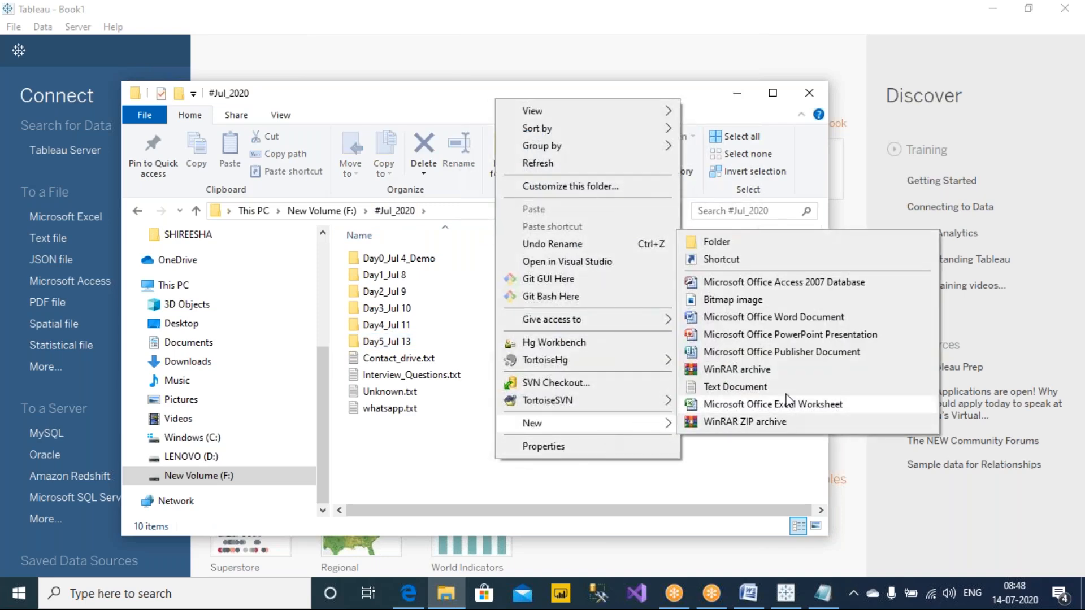
left_click(802, 244)
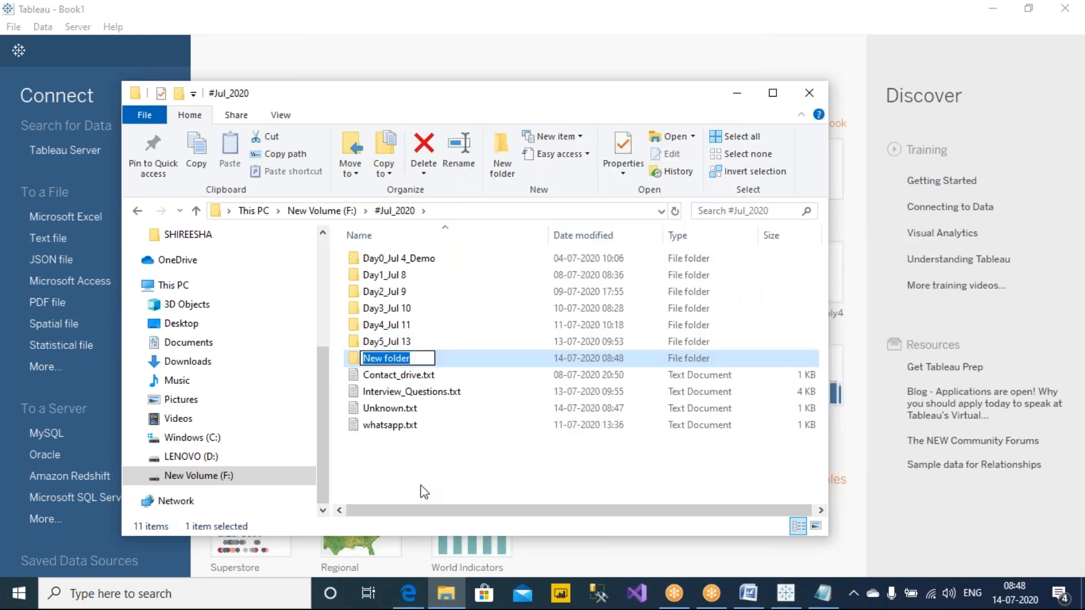
type("Day")
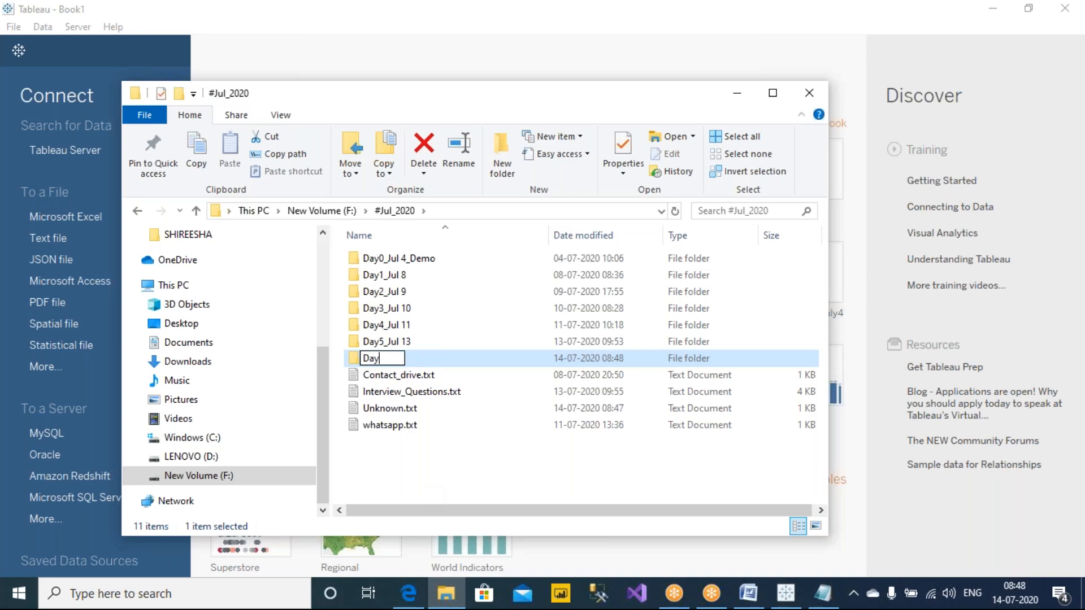
type("6_Jul 1")
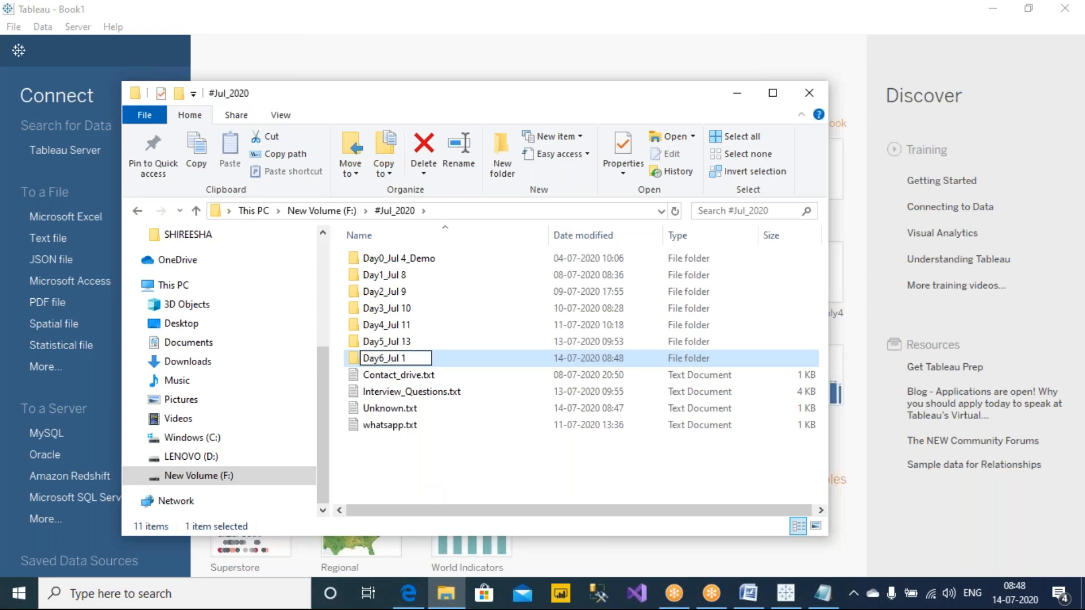
left_click(794, 48)
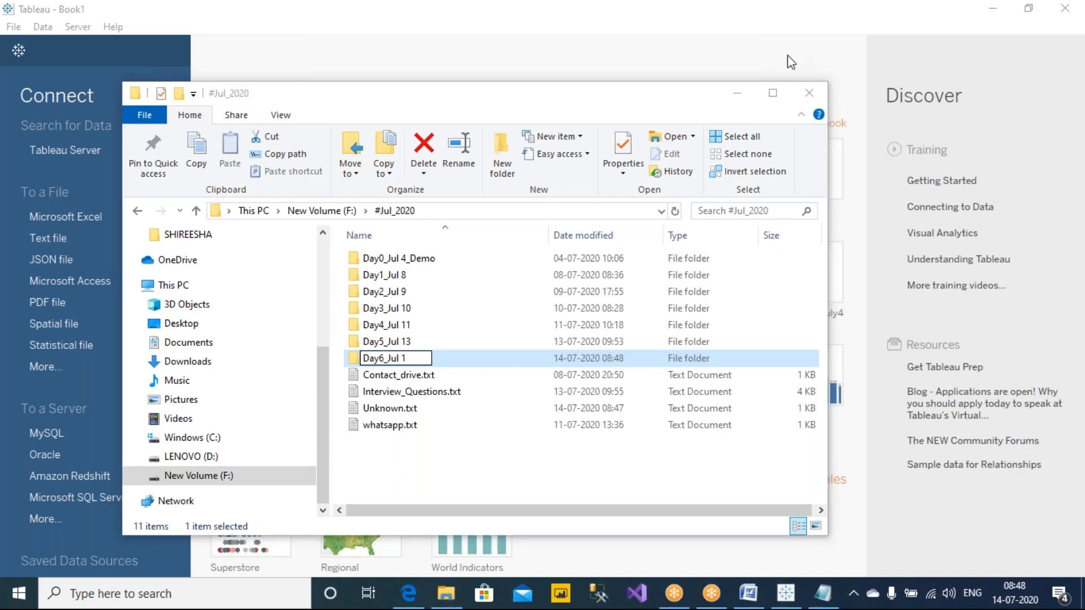
left_click(421, 373)
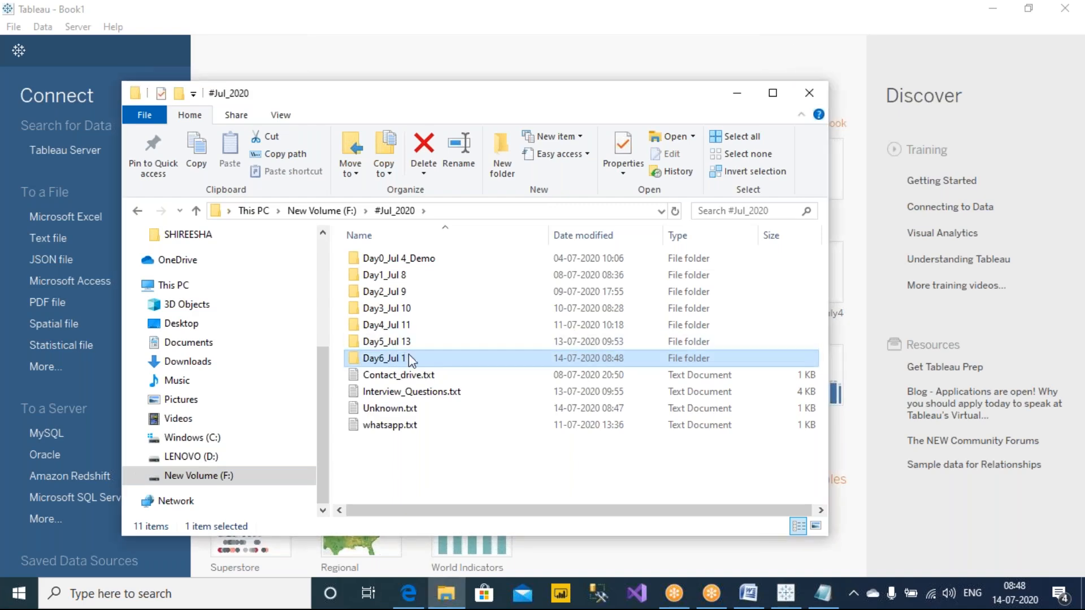
left_click(414, 362)
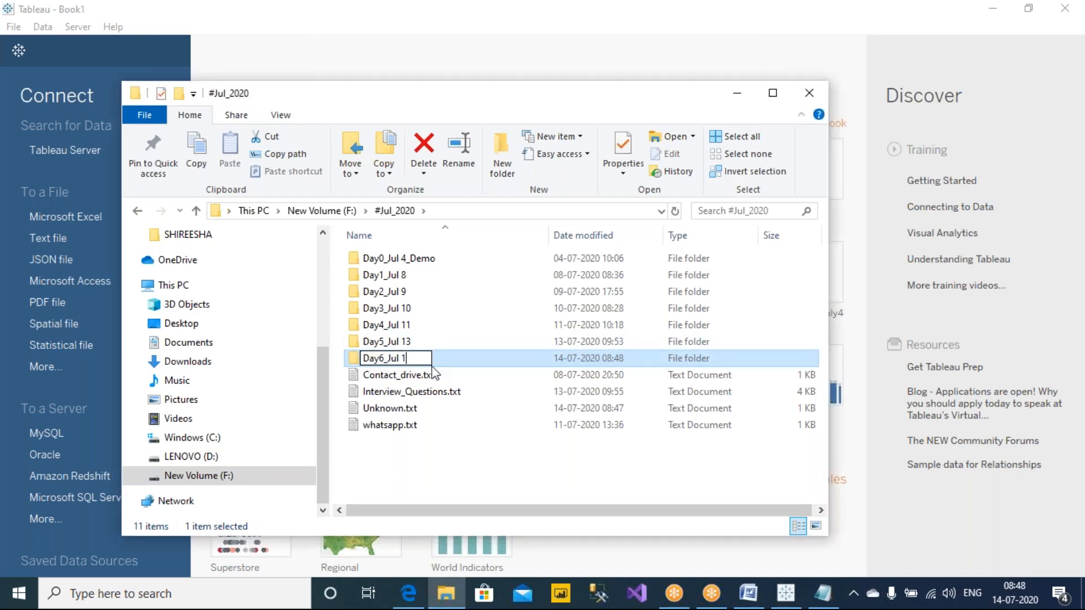
type("4")
key("Return")
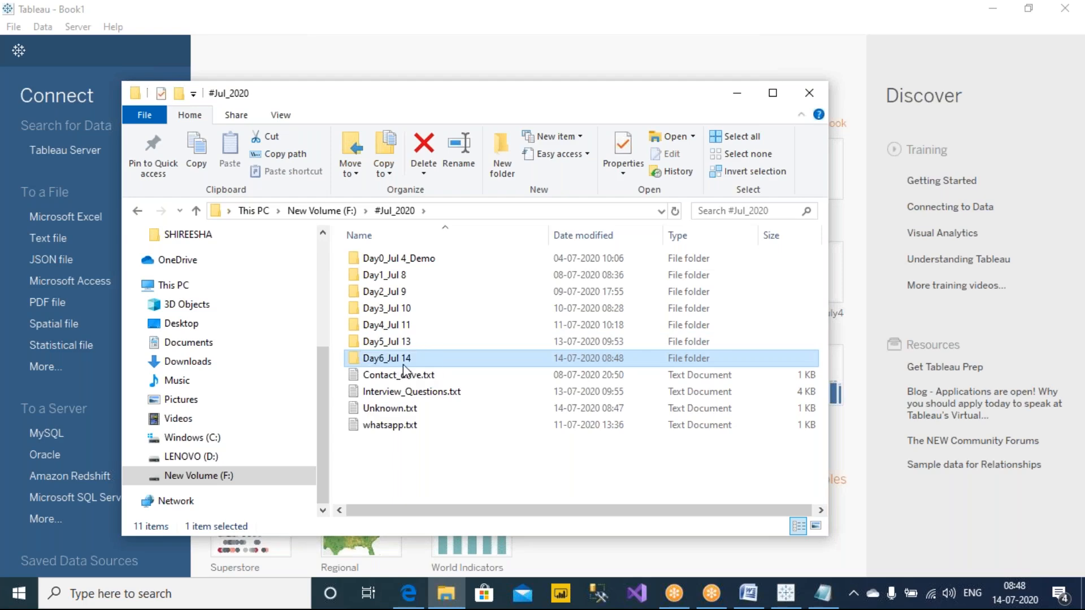
Step: Open the Day6_Jul 14 folder and create a text document named Notes.txt in it
key("Return")
right_click(404, 371)
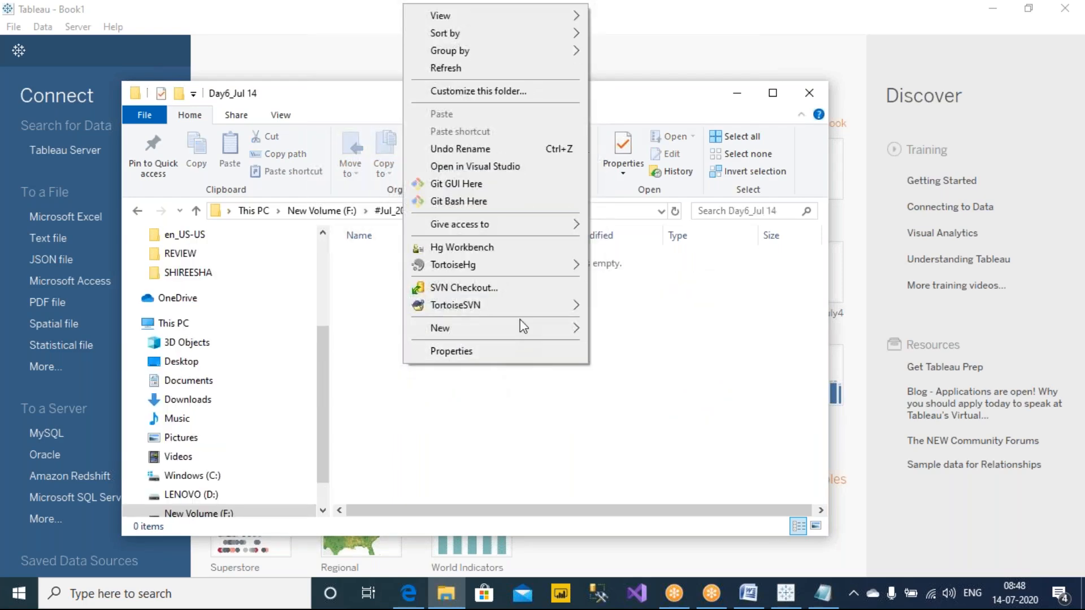
mouse_move(524, 329)
left_click(643, 475)
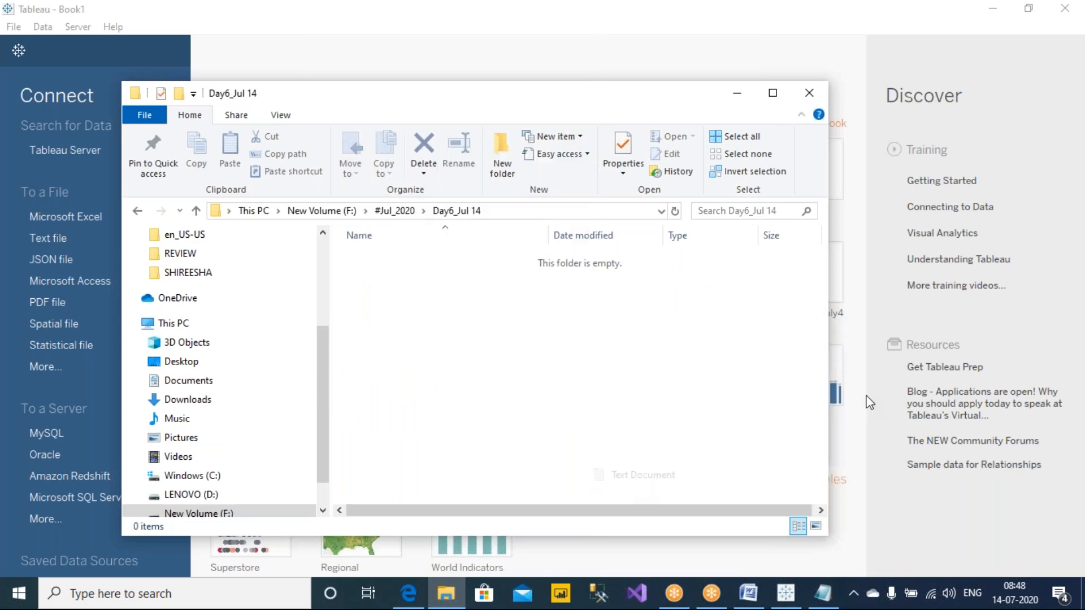
type("Notes")
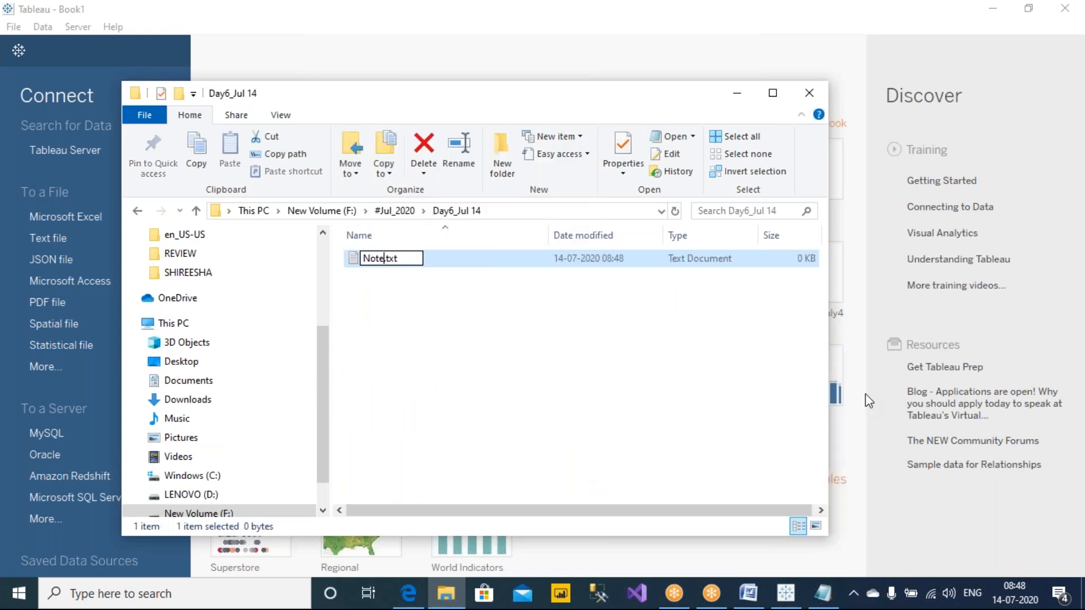
key("Return")
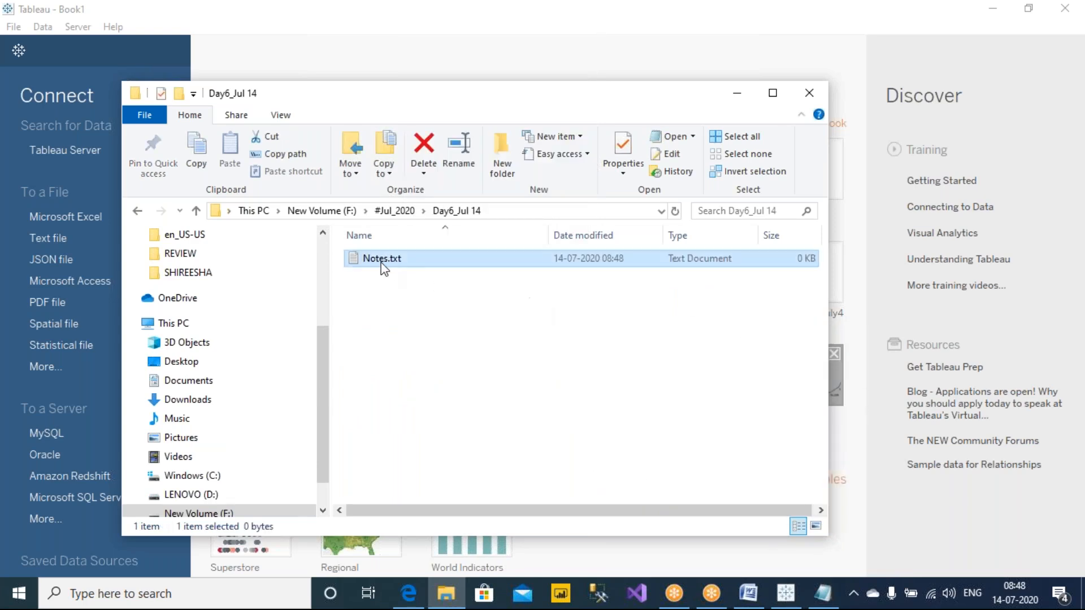
Step: Open Notes.txt in Notepad, write the heading "2. DUAL AXIS" and save the file
double_click(382, 264)
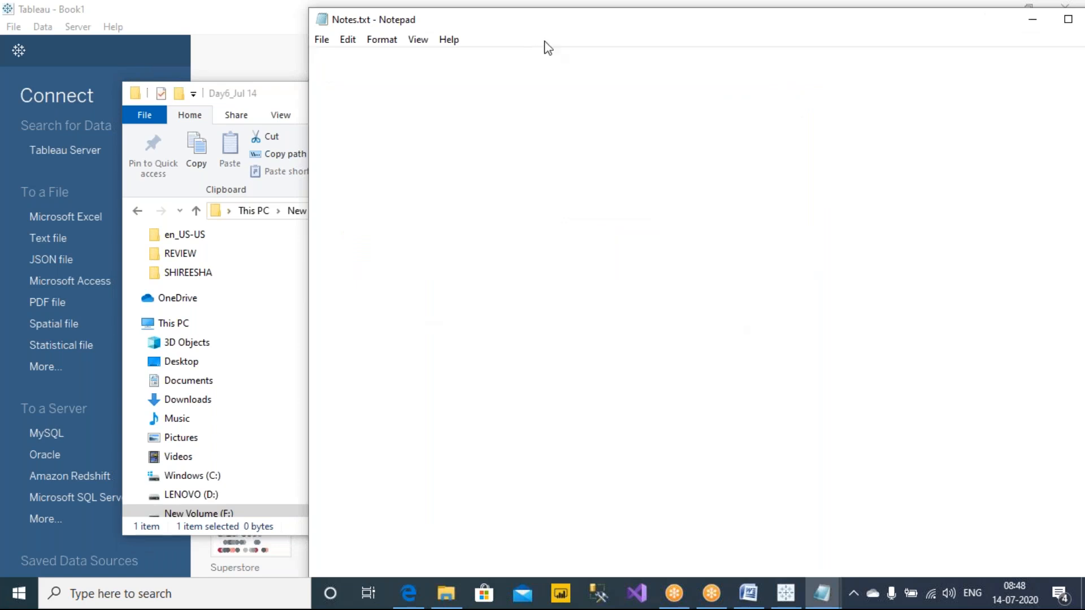
left_click_drag(514, 34, 511, 130)
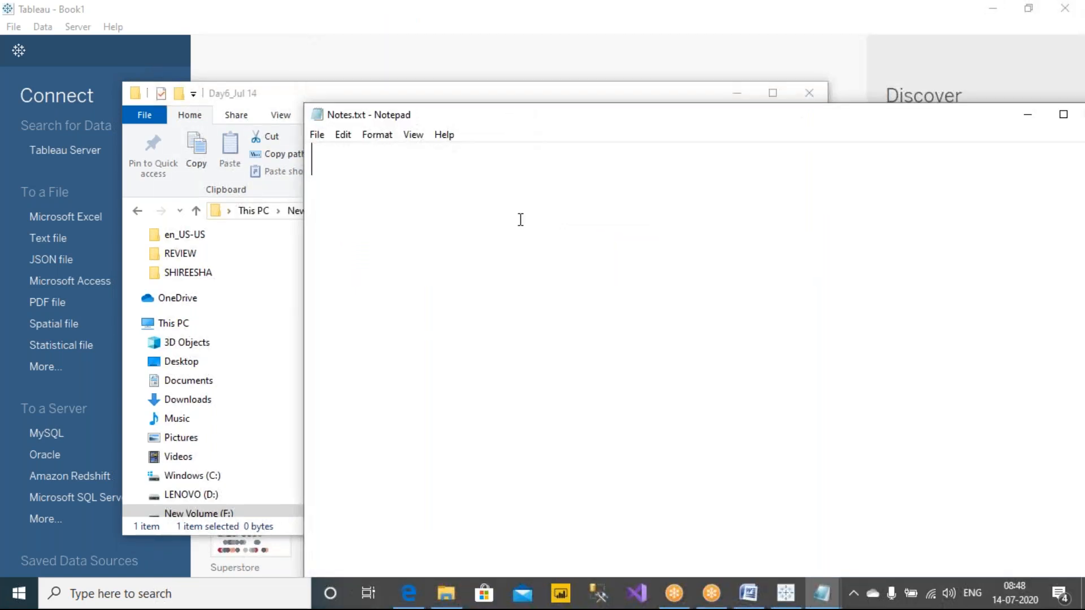
type("2. du")
key("BackSpace")
key("BackSpace")
type("DUAL ")
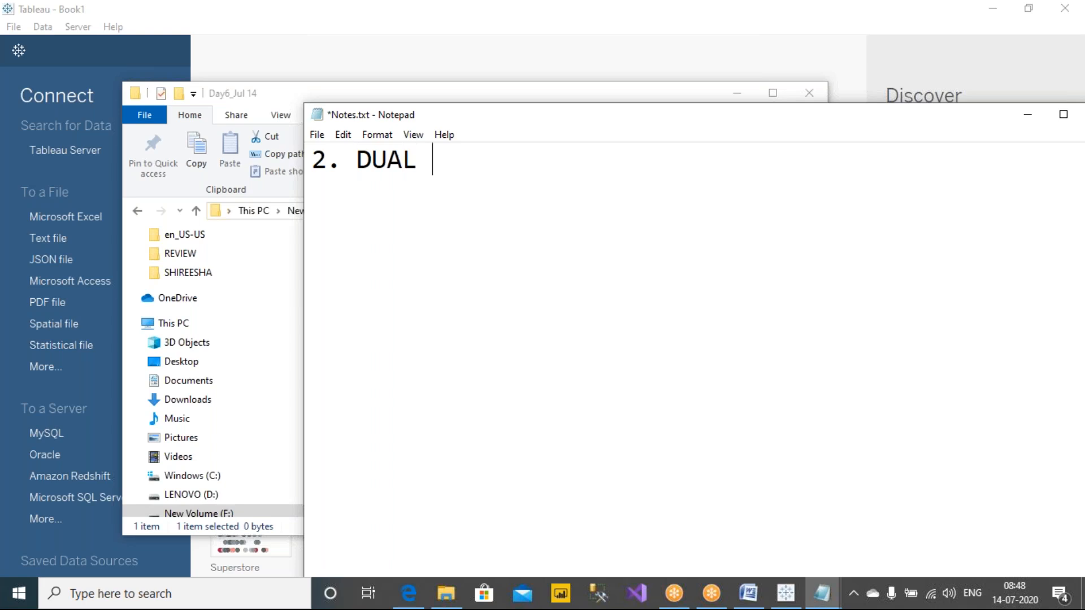
type("AXIS")
key("ctrl+s")
Step: Add the definition "=> PLACE THE MEASURES ON THE OPPOSITE SIDE OF EXISTING MEASURE." after the DUAL AXIS heading
type("=>")
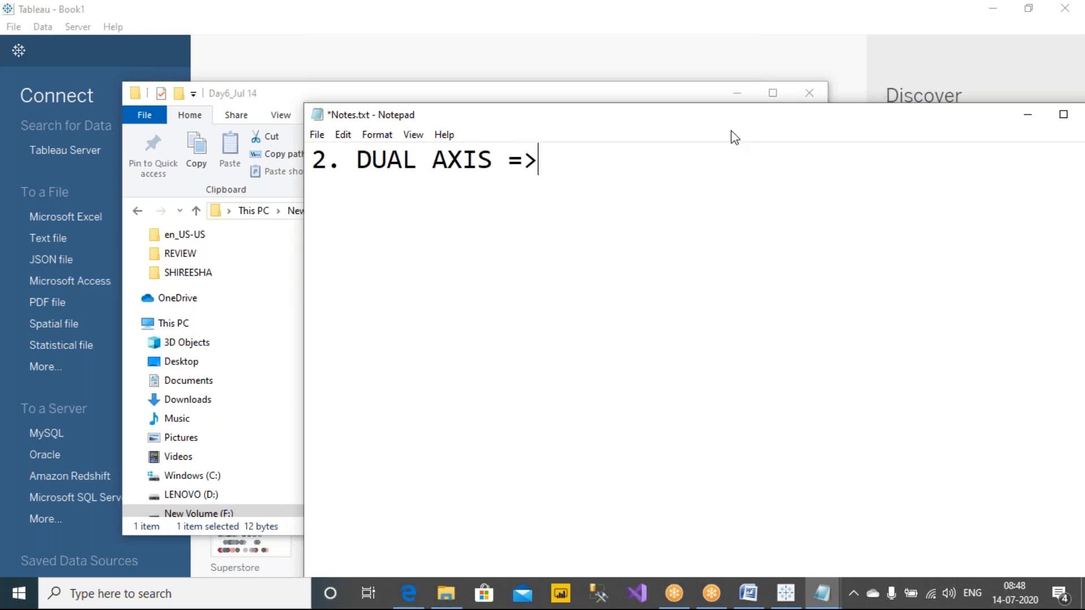
left_click_drag(731, 124, 543, 123)
type("> ")
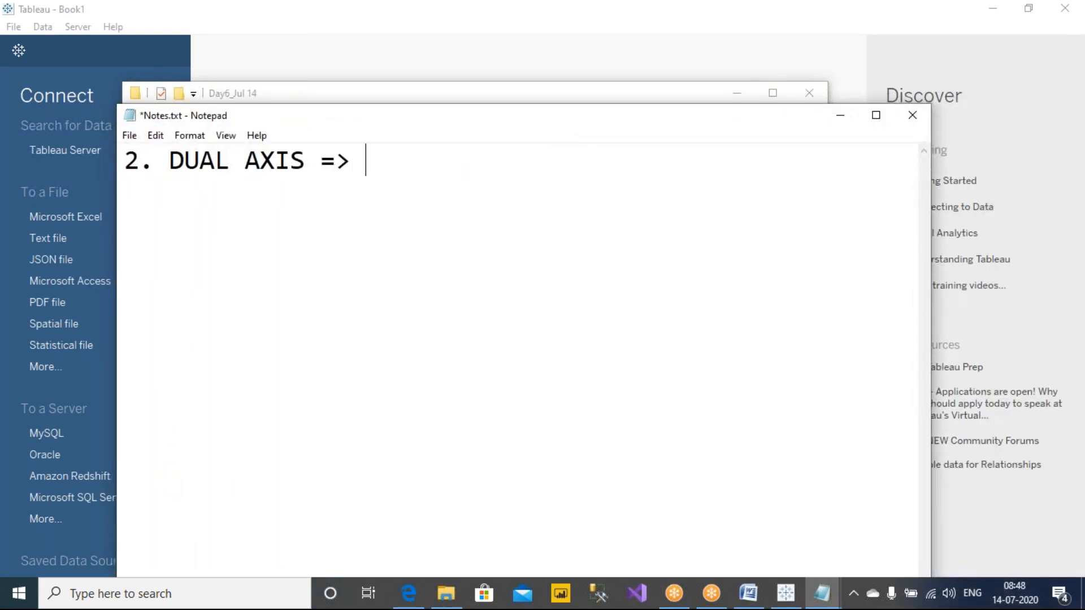
type("PLACE THE ")
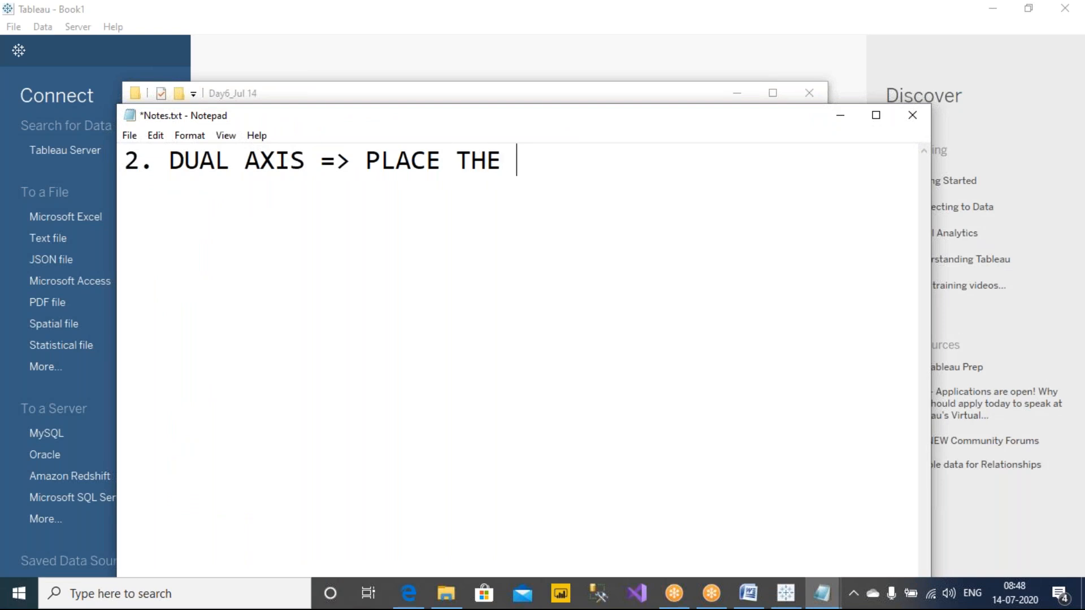
type("MEASURES ON")
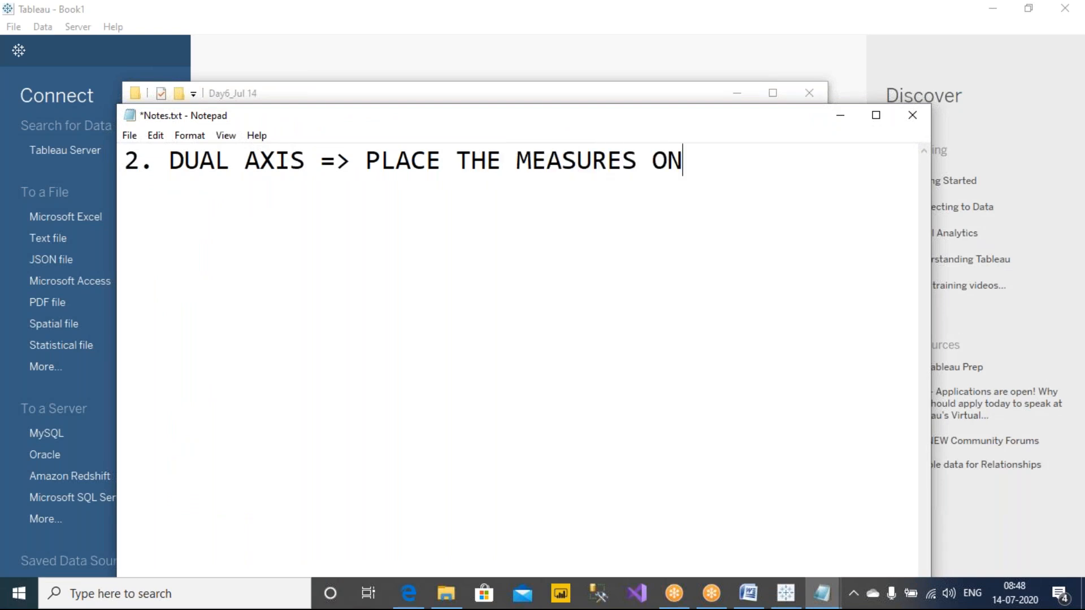
type(" THE OPPOSI")
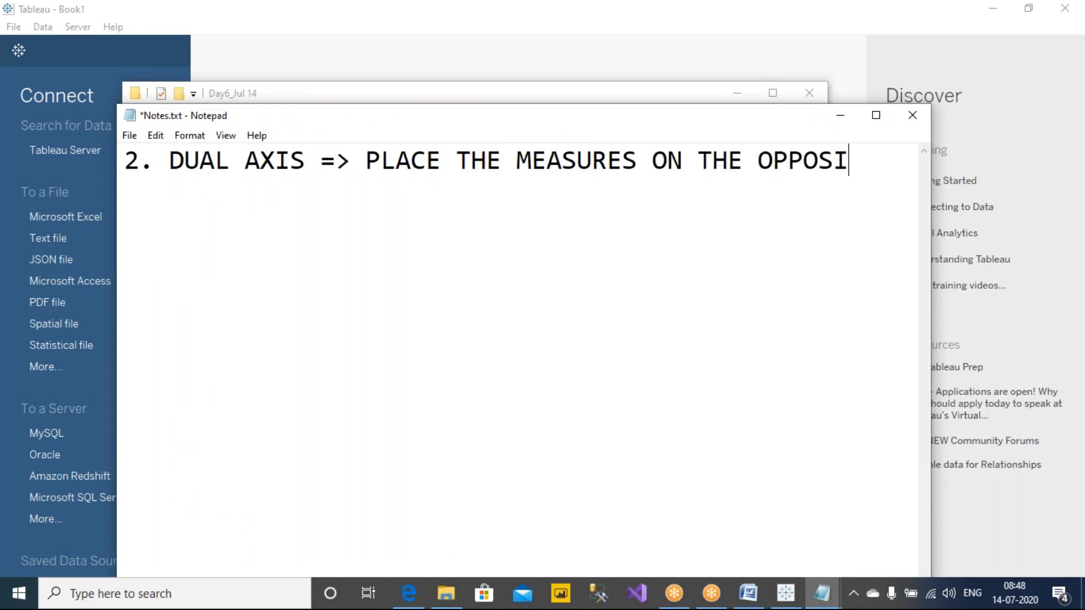
type("TE SIDE OF EXIS")
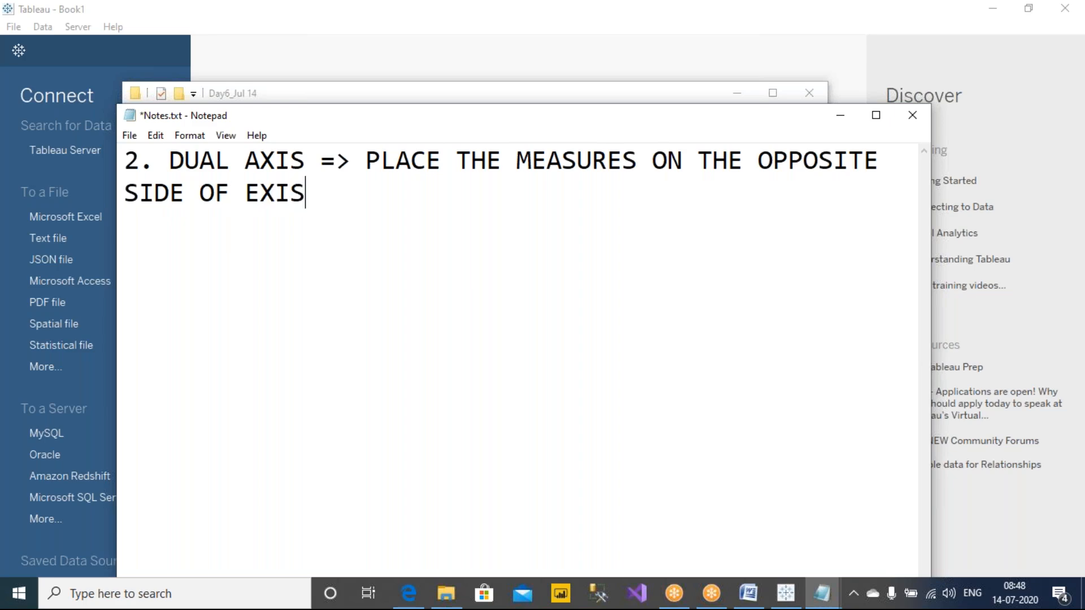
type("TING MEASURE.")
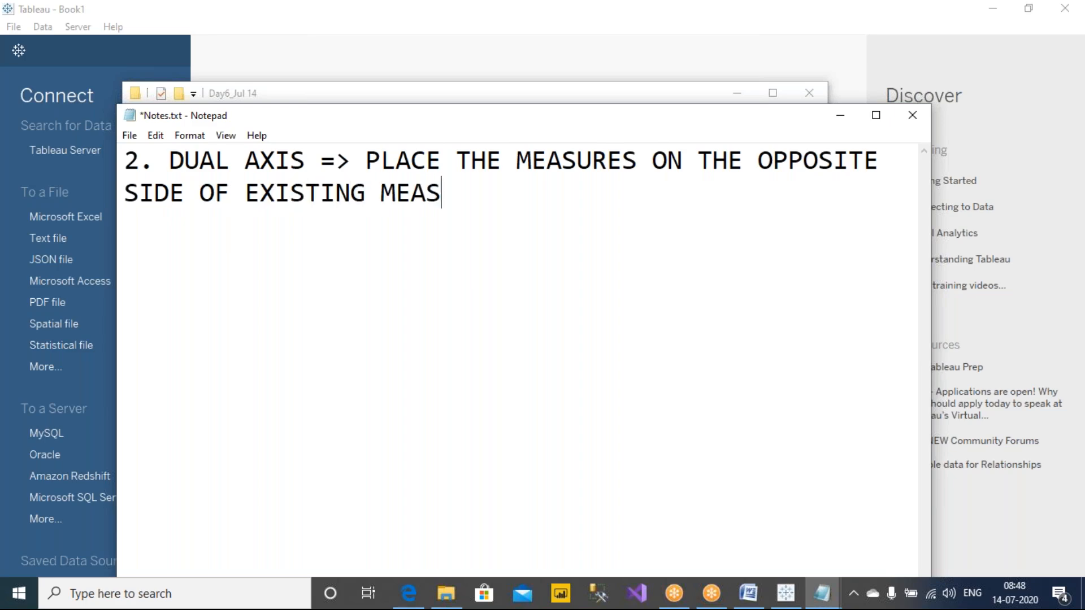
Step: Zoom out the text so the dual axis note fits on one line, and save Notes.txt
key("ctrl+minus")
key("ctrl+minus")
key("ctrl+minus")
key("ctrl+minus")
key("ctrl+minus")
key("ctrl+minus")
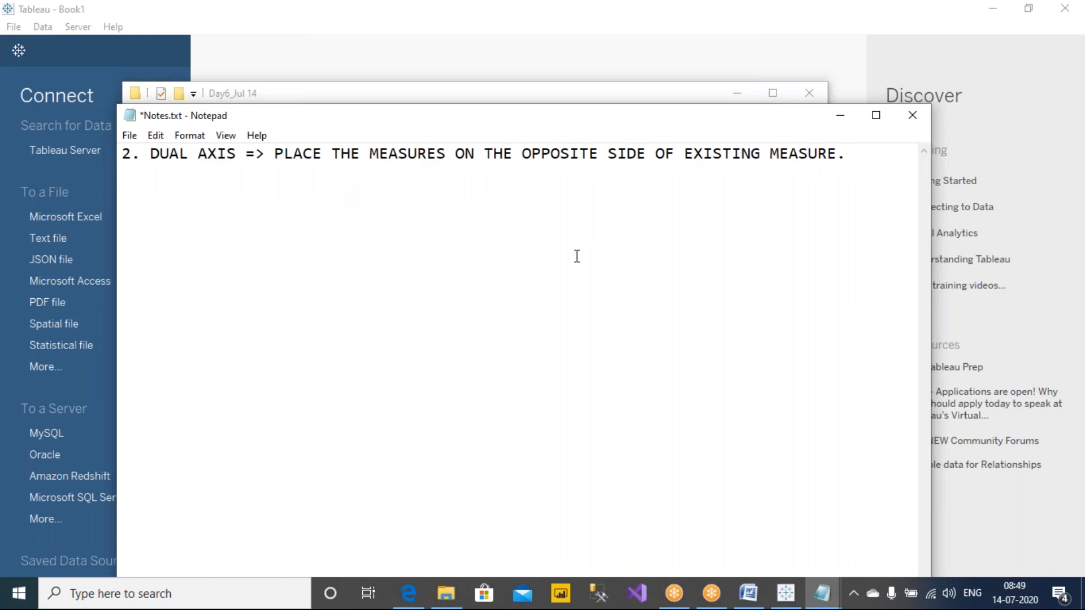
left_click(759, 33)
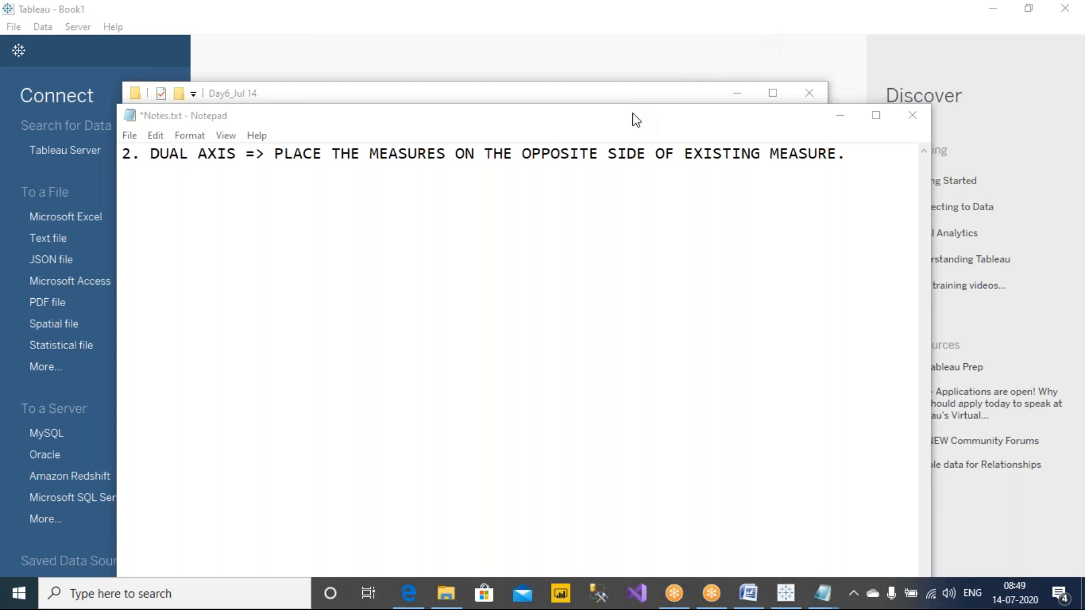
left_click_drag(632, 113, 561, 110)
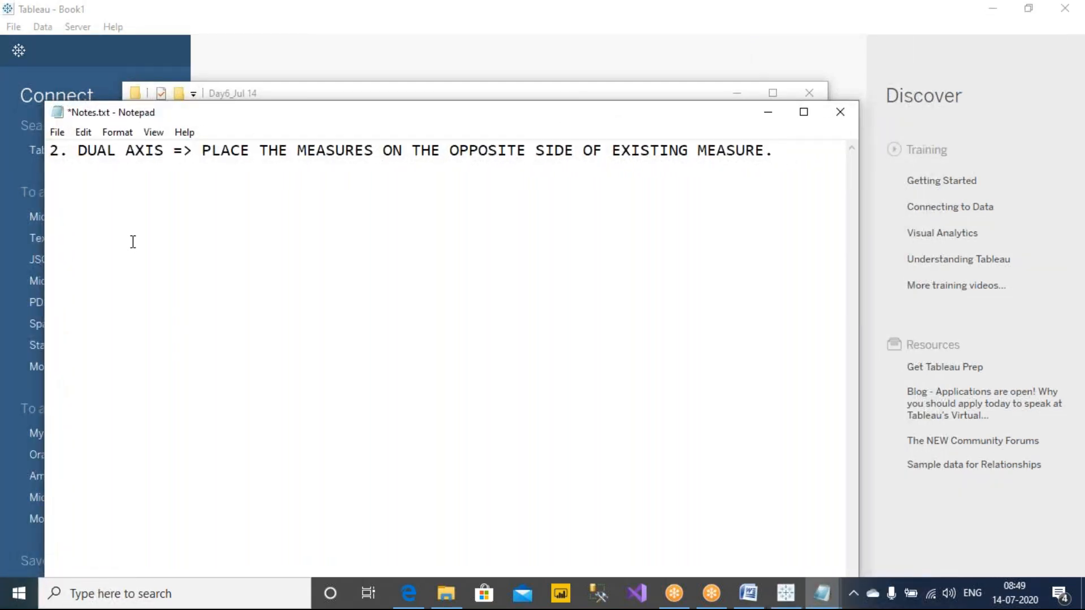
key("ctrl+s")
Step: Minimize the Notepad and File Explorer windows to return to Tableau's start page
left_click(787, 52)
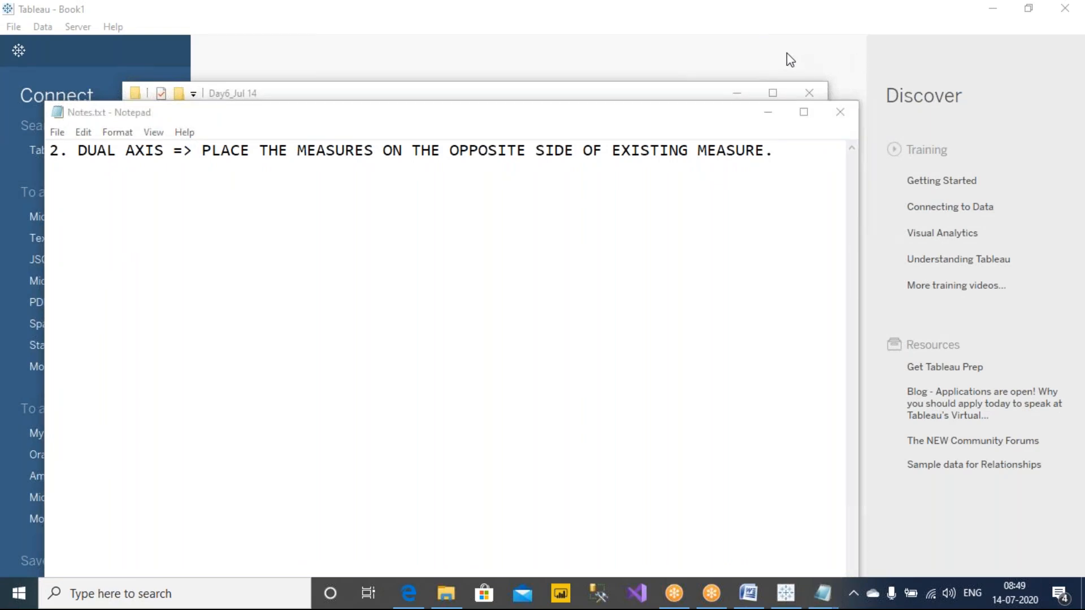
left_click(729, 234)
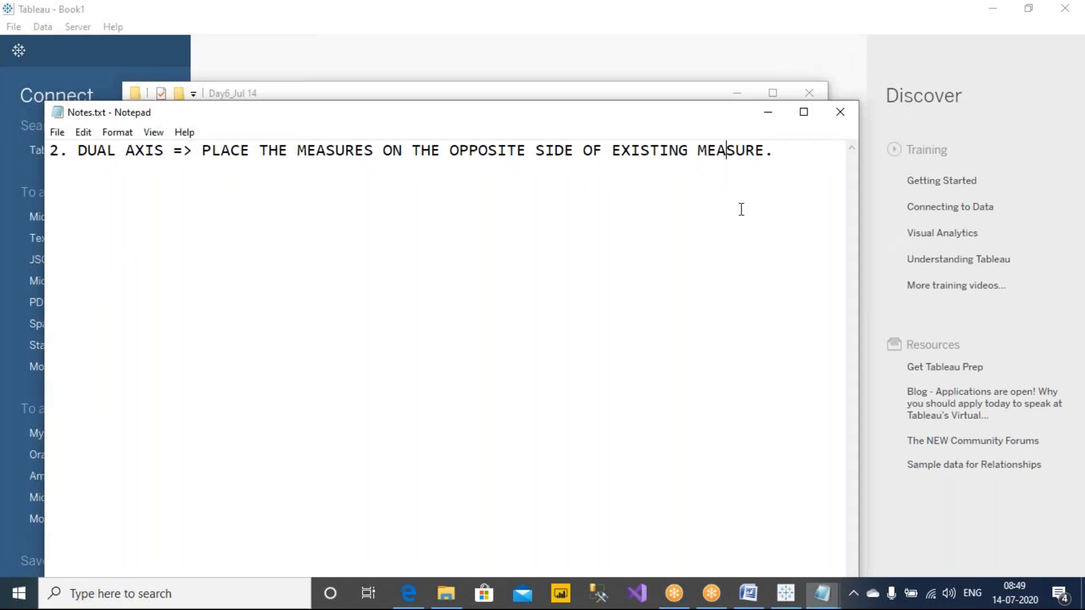
left_click(770, 113)
left_click(736, 93)
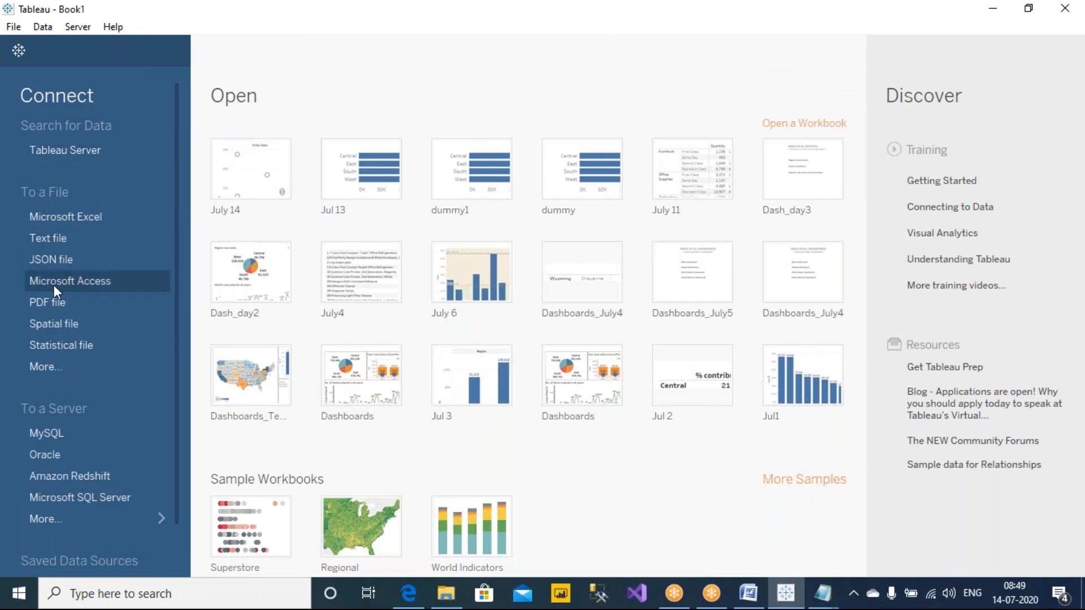
Step: Connect to the Microsoft Excel file Sample - Superstore.xls as the data source
left_click(86, 216)
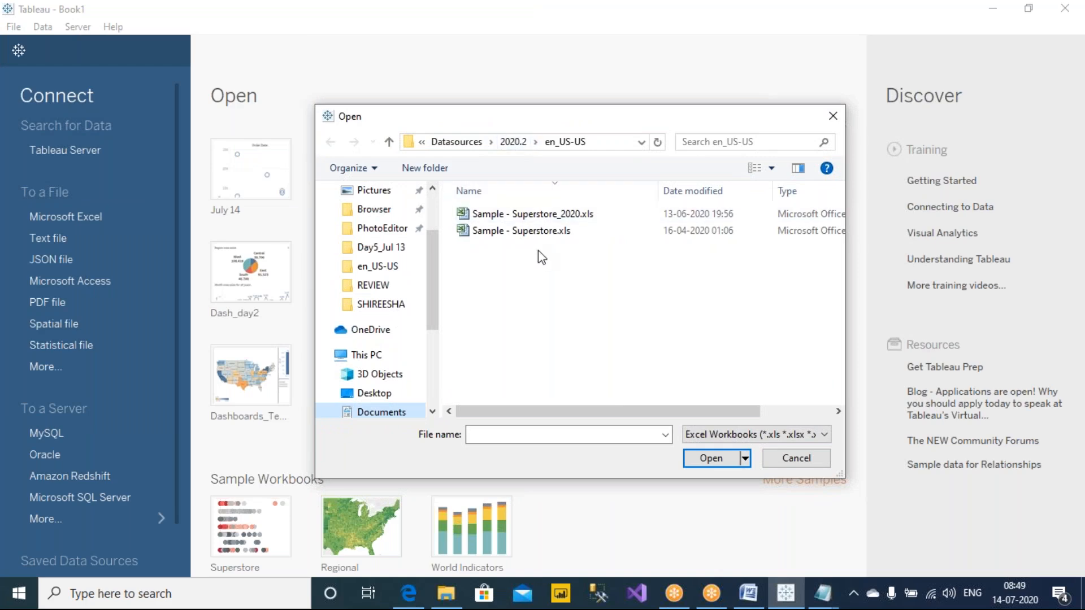
left_click(543, 231)
left_click(734, 453)
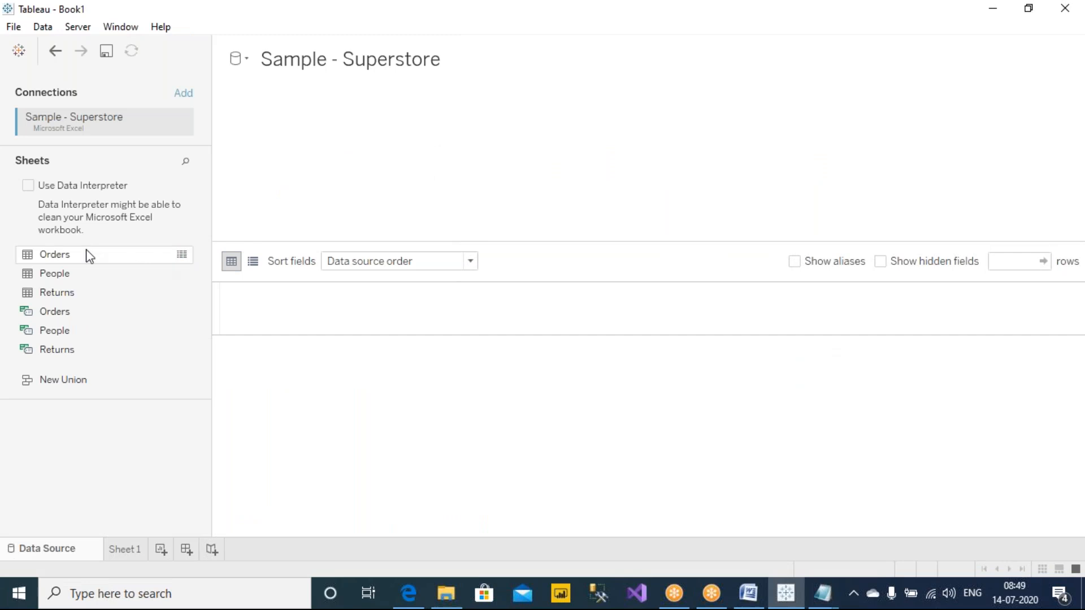
Step: Add the Orders table to the data source and open Sheet 1 with the chart suggestions collapsed
left_click(133, 547)
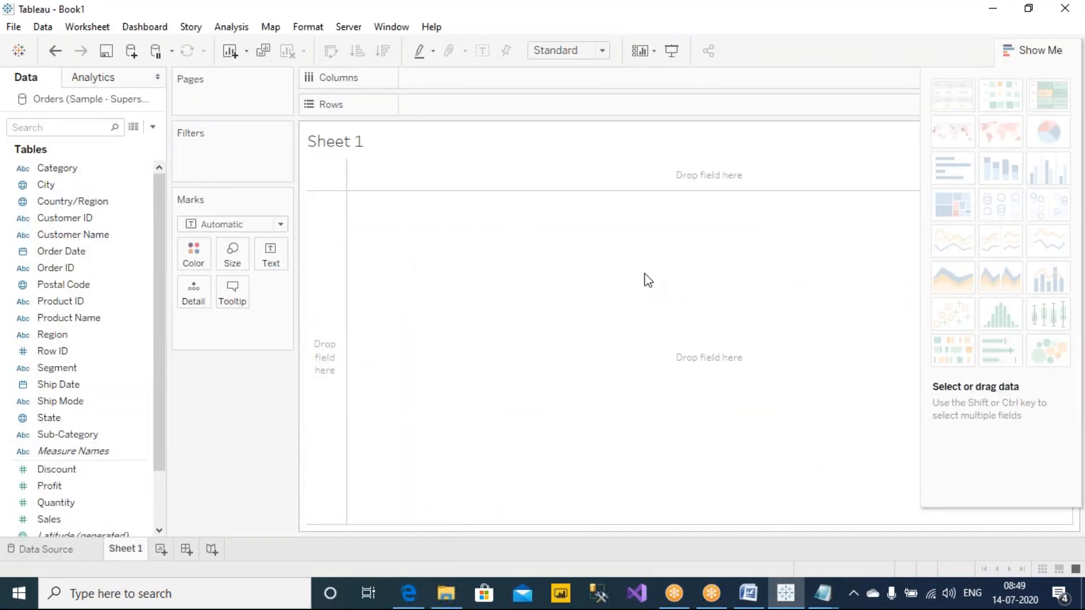
left_click(1022, 54)
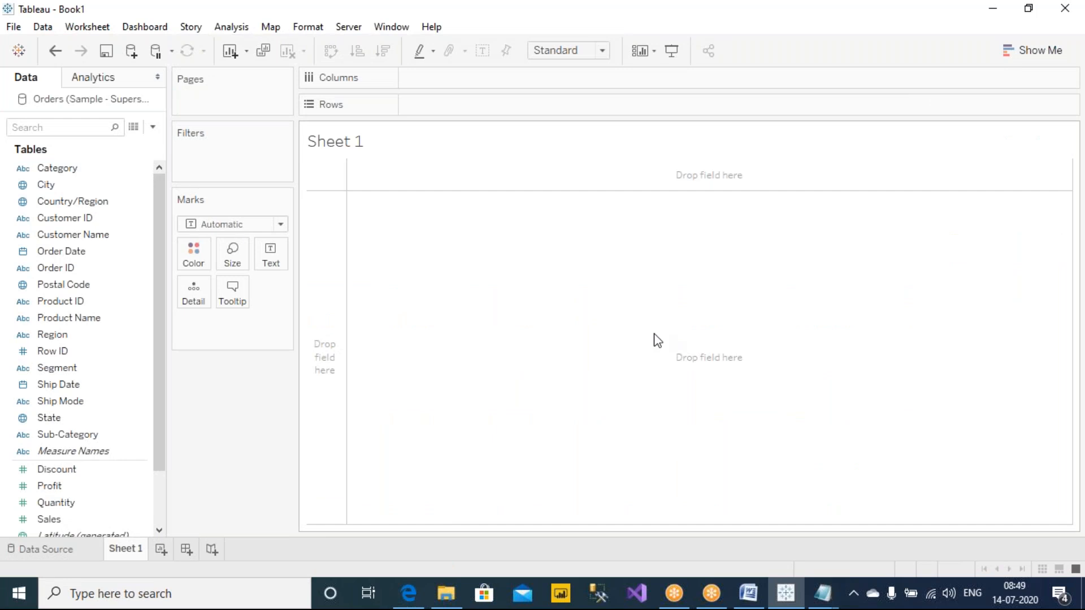
Step: Change the worksheet title to "Dual axis" and make it bold
double_click(392, 145)
key("ctrl+a")
type("d")
key("BackSpace")
key("BackSpace")
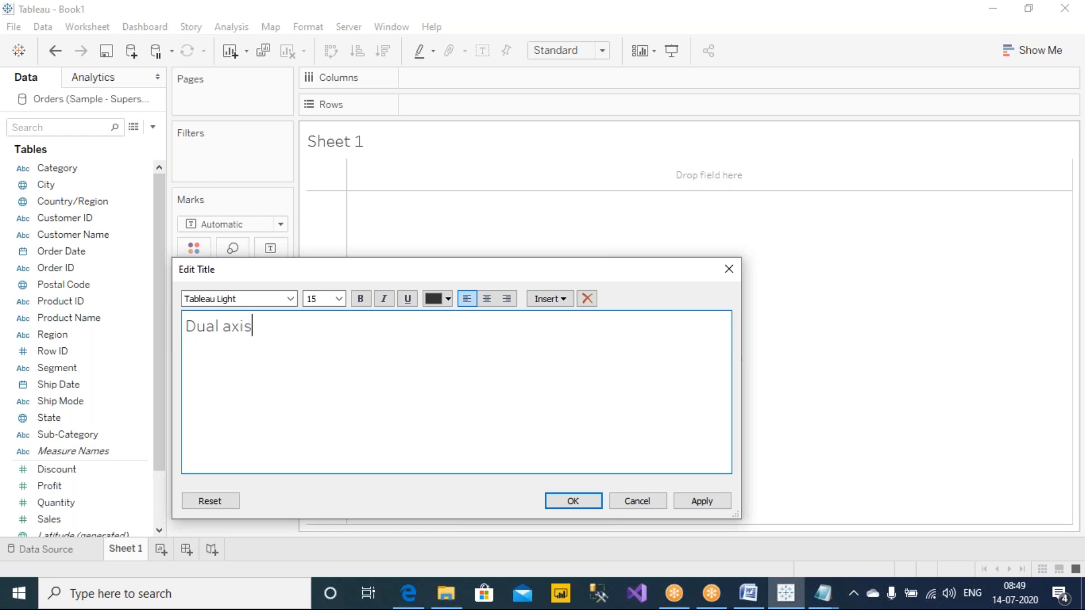
key("ctrl+a")
key("ctrl+b")
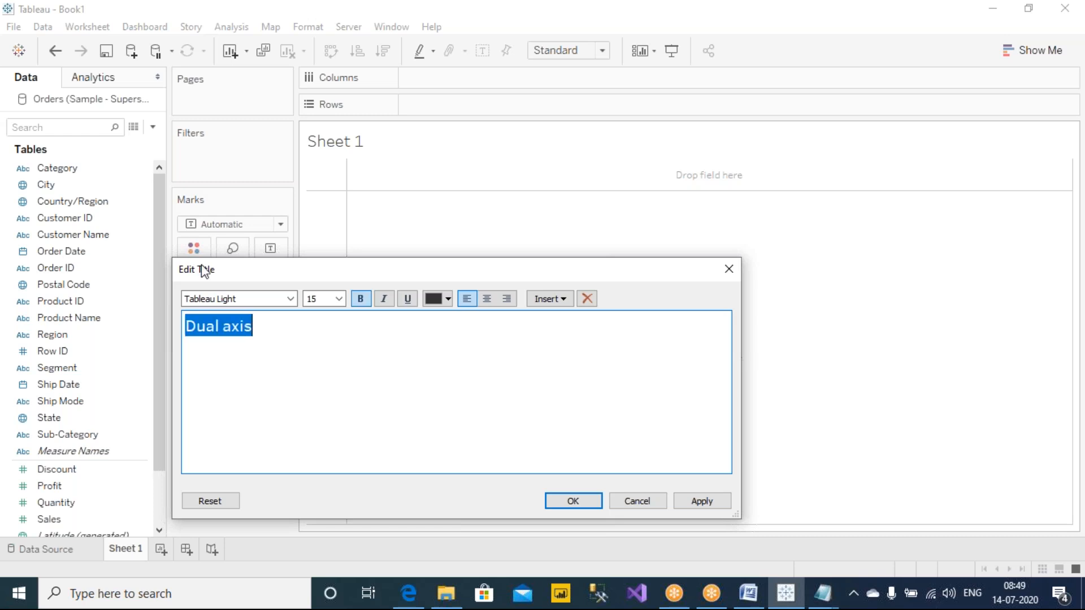
left_click(721, 506)
left_click(582, 504)
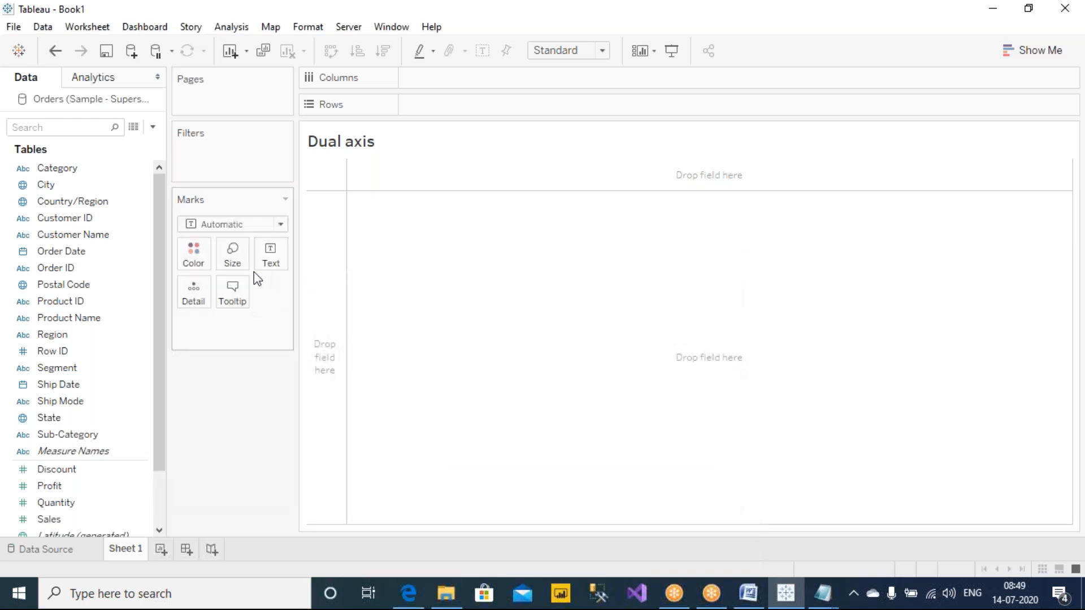
Step: Build a horizontal bar chart with Sub-Category on Rows and Sales on Columns
left_click_drag(158, 232, 155, 322)
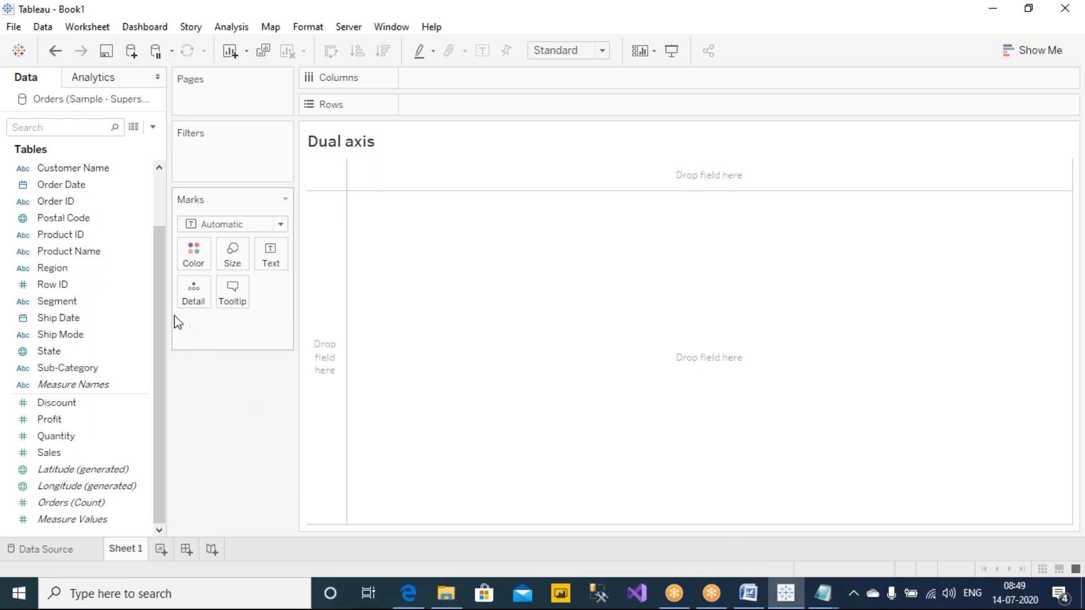
left_click_drag(161, 318, 172, 235)
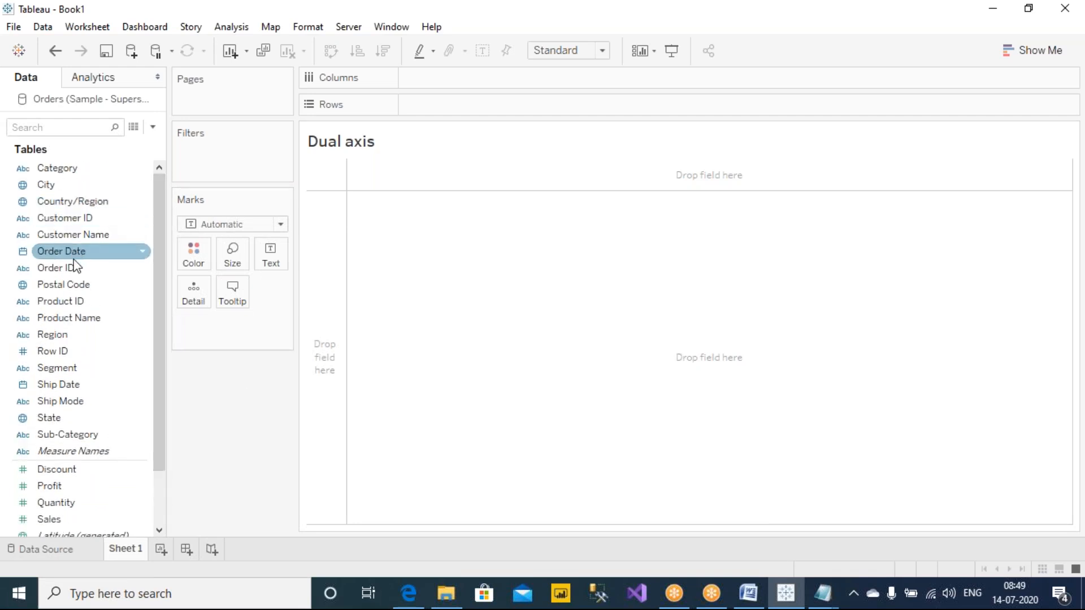
left_click_drag(68, 434, 452, 103)
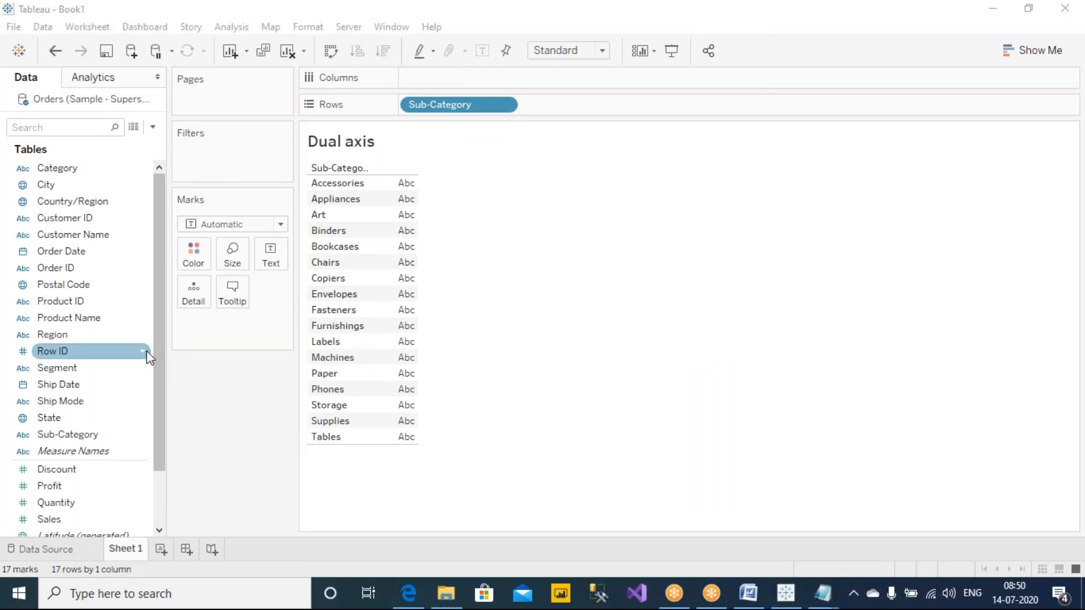
scroll(154, 401, "down", 2)
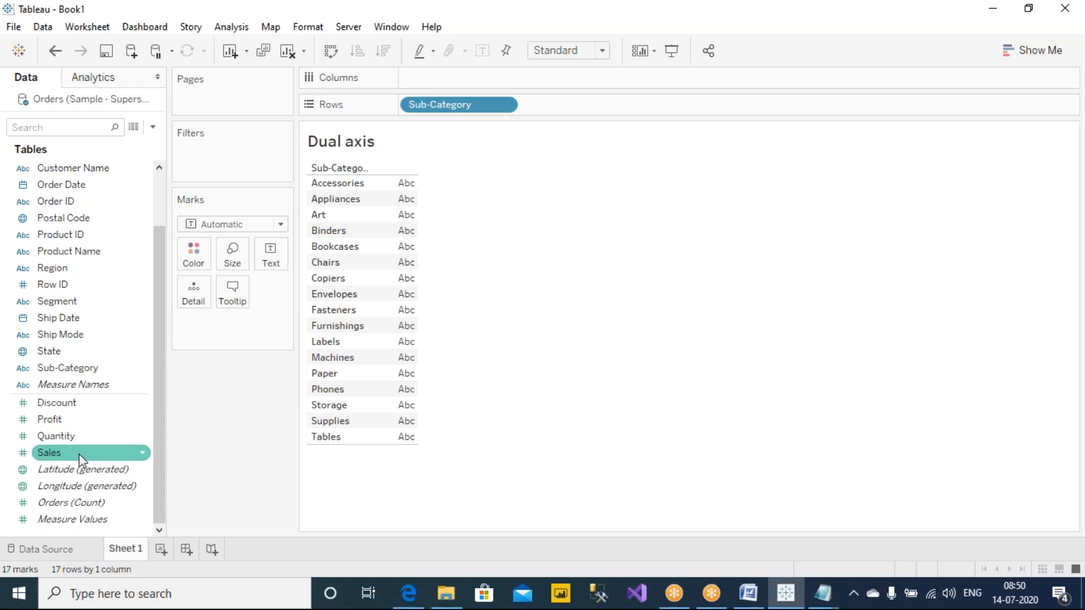
left_click_drag(79, 455, 462, 83)
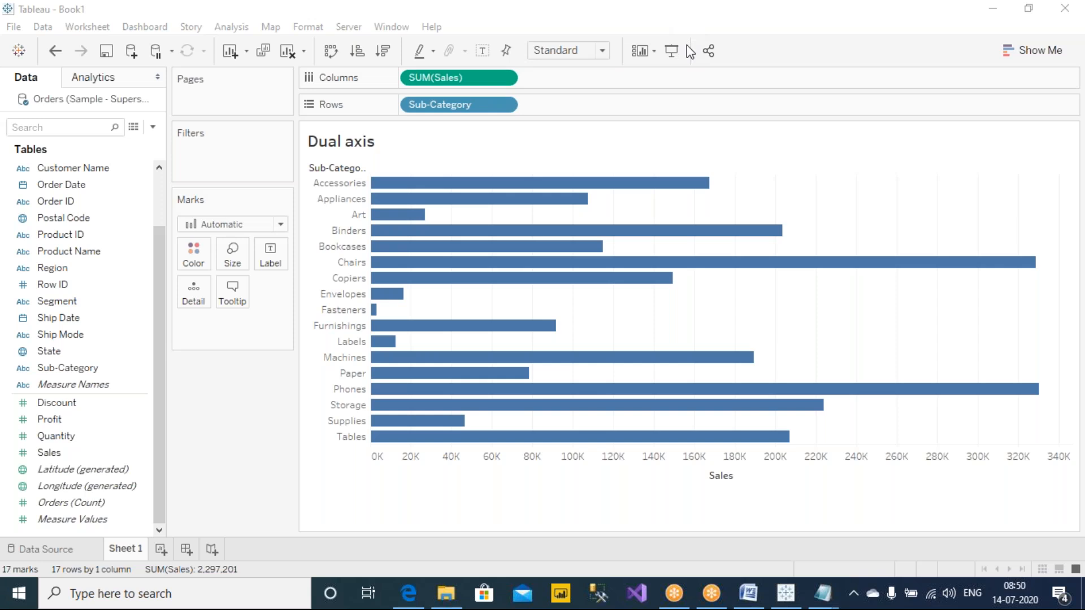
Step: Annotate the chart's two axes and the Marks card in red ink, writing a circled 1, and clear the annotations
mouse_move(305, 197)
left_mouse_down()
mouse_move(286, 441)
mouse_move(485, 497)
mouse_move(644, 497)
mouse_move(642, 509)
left_mouse_up()
left_click_drag(290, 213, 315, 218)
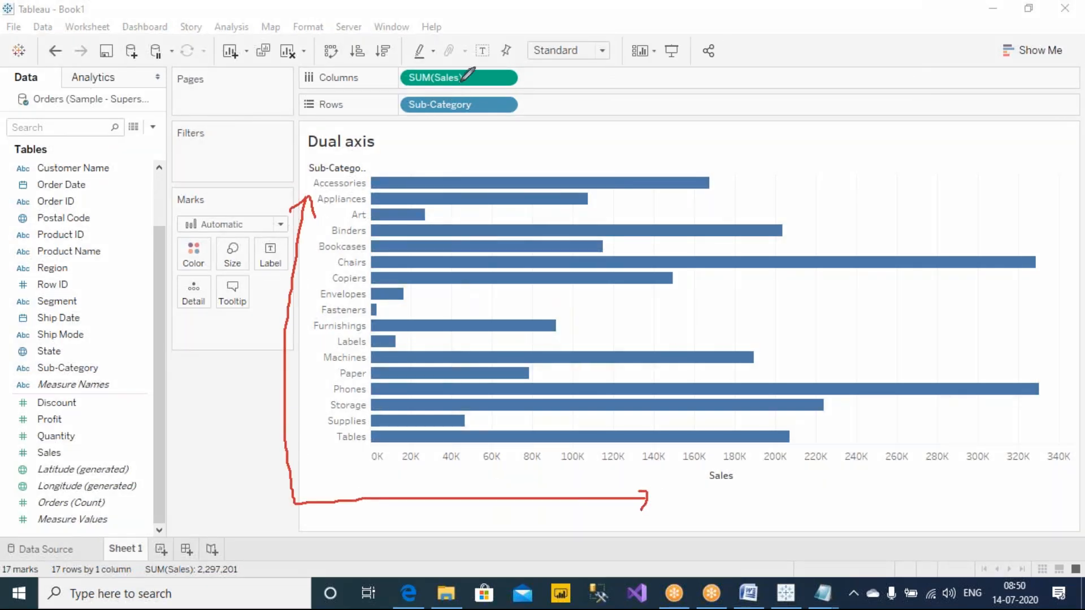
mouse_move(179, 181)
left_mouse_down()
mouse_move(174, 341)
mouse_move(312, 298)
mouse_move(235, 180)
mouse_move(180, 181)
left_mouse_up()
mouse_move(231, 149)
left_mouse_down()
mouse_move(225, 177)
mouse_move(242, 144)
left_mouse_up()
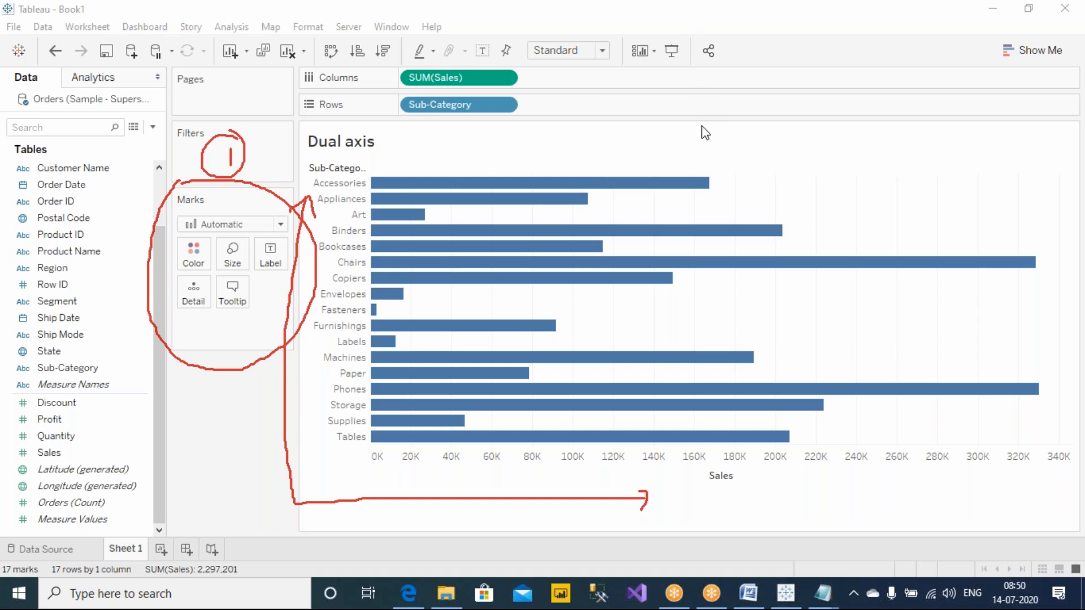
left_click(684, 116)
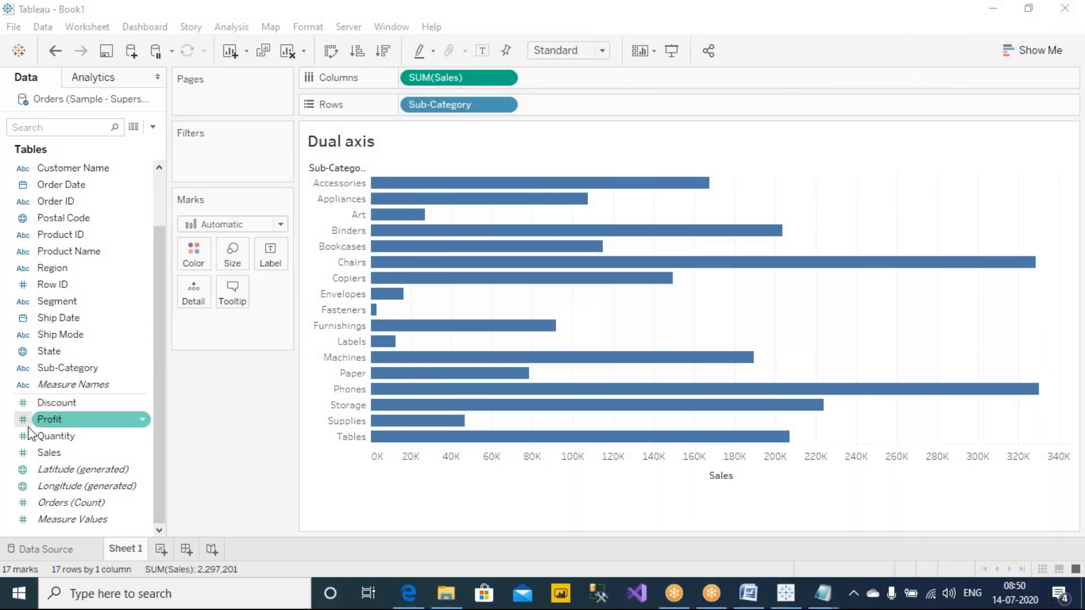
Step: Add Profit to Columns after SUM(Sales)
left_click_drag(63, 420, 589, 80)
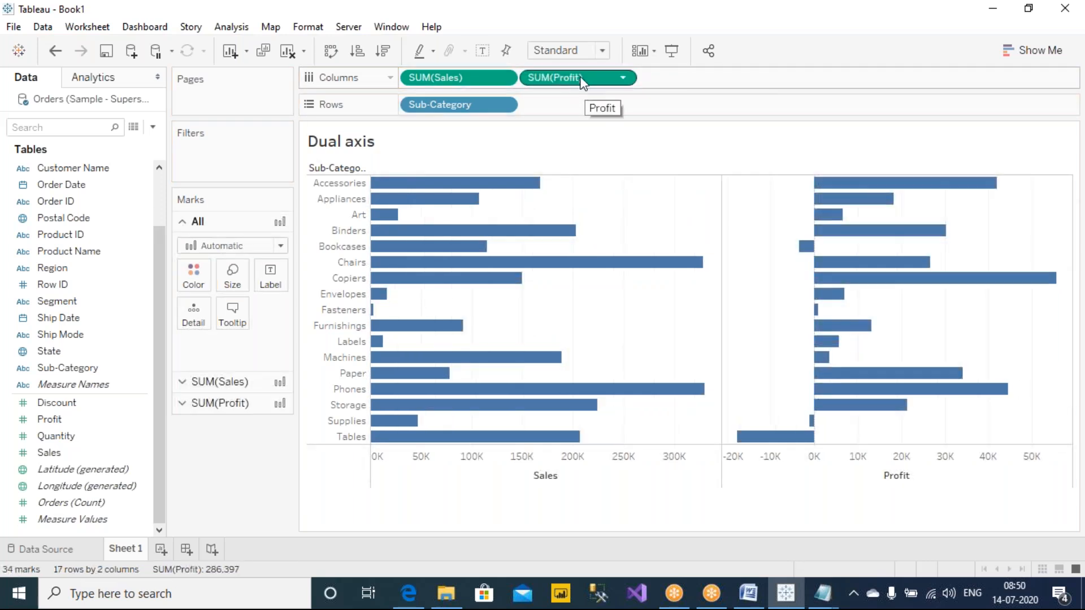
Step: Annotate the separate Sales and Profit axes in red ink and clear the annotations
left_click(693, 44)
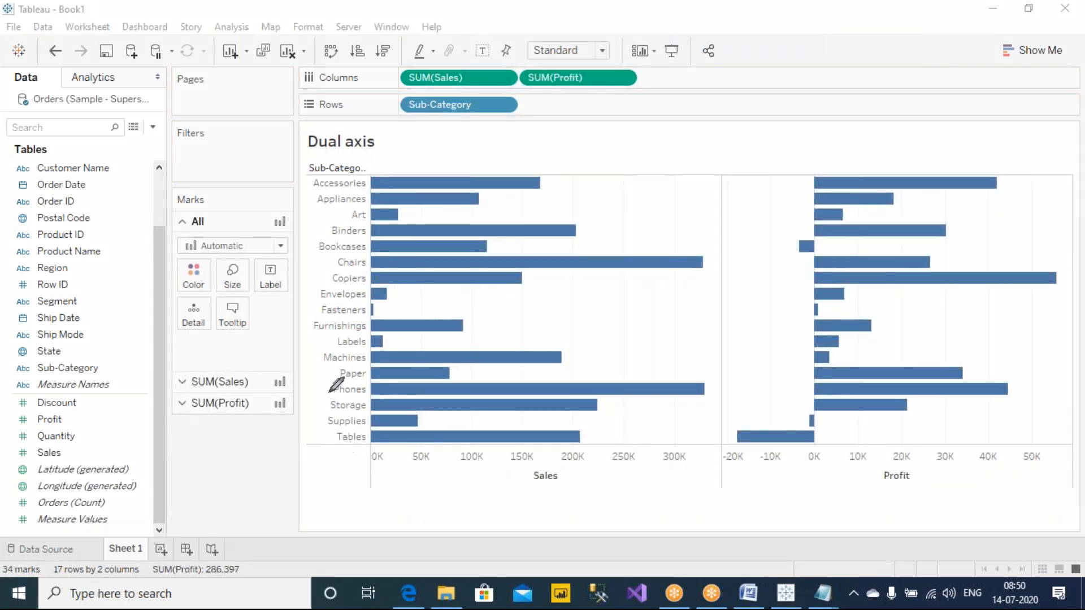
mouse_move(317, 289)
left_mouse_down()
mouse_move(329, 449)
mouse_move(397, 504)
mouse_move(577, 504)
left_mouse_up()
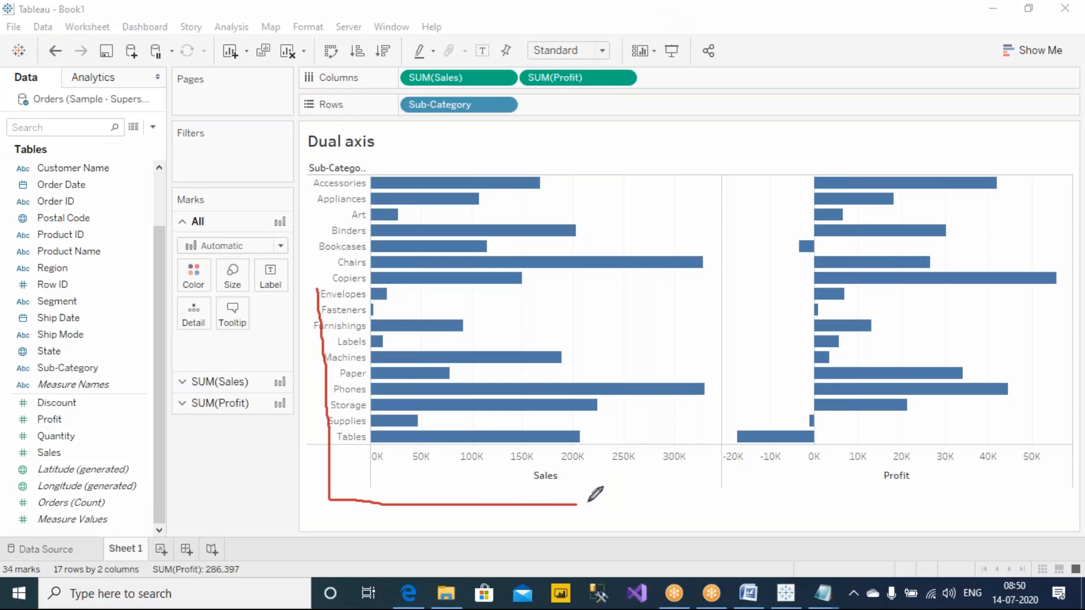
mouse_move(778, 275)
left_mouse_down()
mouse_move(787, 507)
mouse_move(964, 511)
mouse_move(922, 529)
left_mouse_up()
left_click_drag(729, 439, 727, 439)
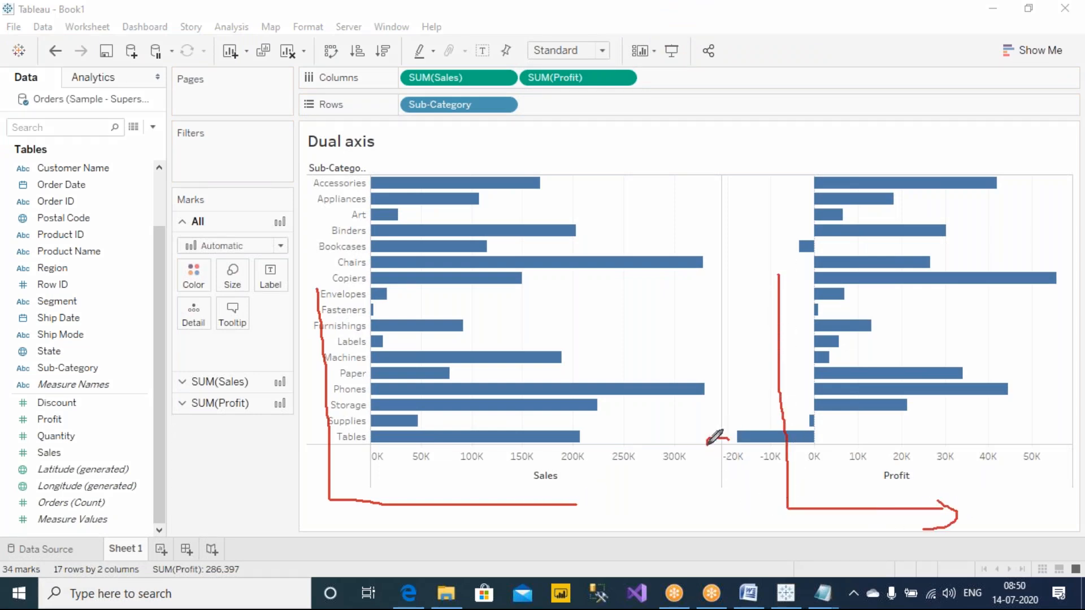
left_click_drag(378, 445, 372, 440)
left_click(732, 114)
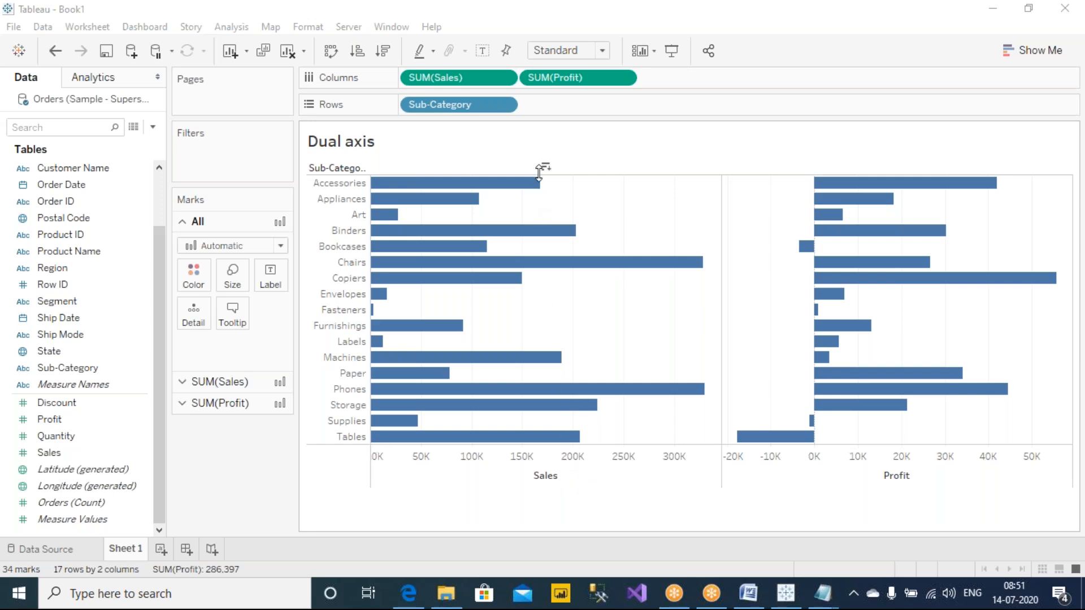
Step: Place SUM(Profit) on the axis opposite Sales to combine both measures into a dual axis chart
left_click_drag(581, 76, 576, 161)
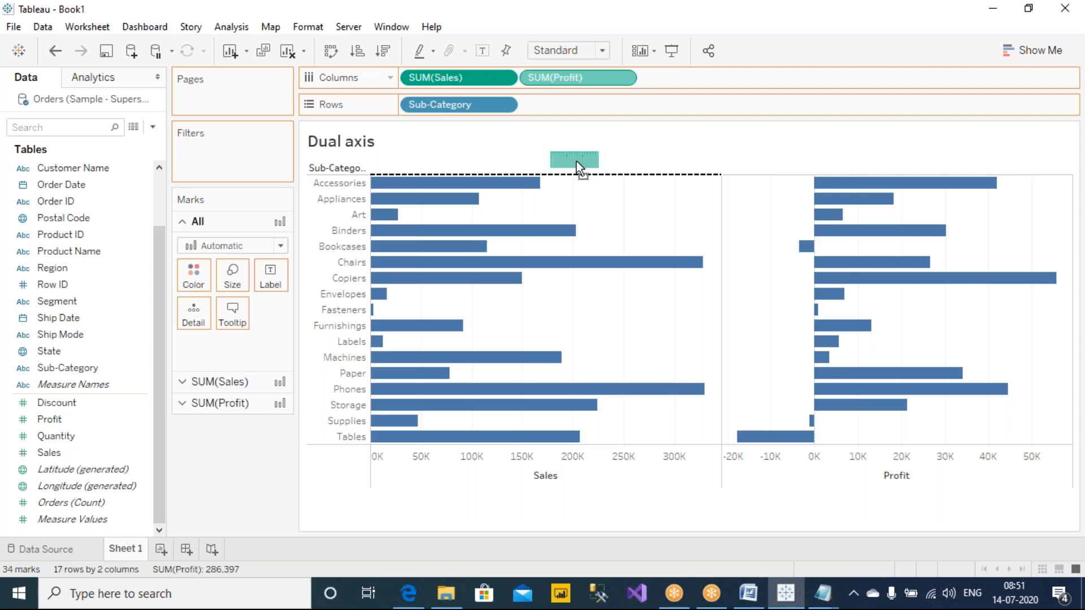
mouse_move(577, 161)
left_mouse_down()
mouse_move(585, 74)
mouse_move(584, 161)
left_mouse_up()
left_click_drag(583, 160, 582, 159)
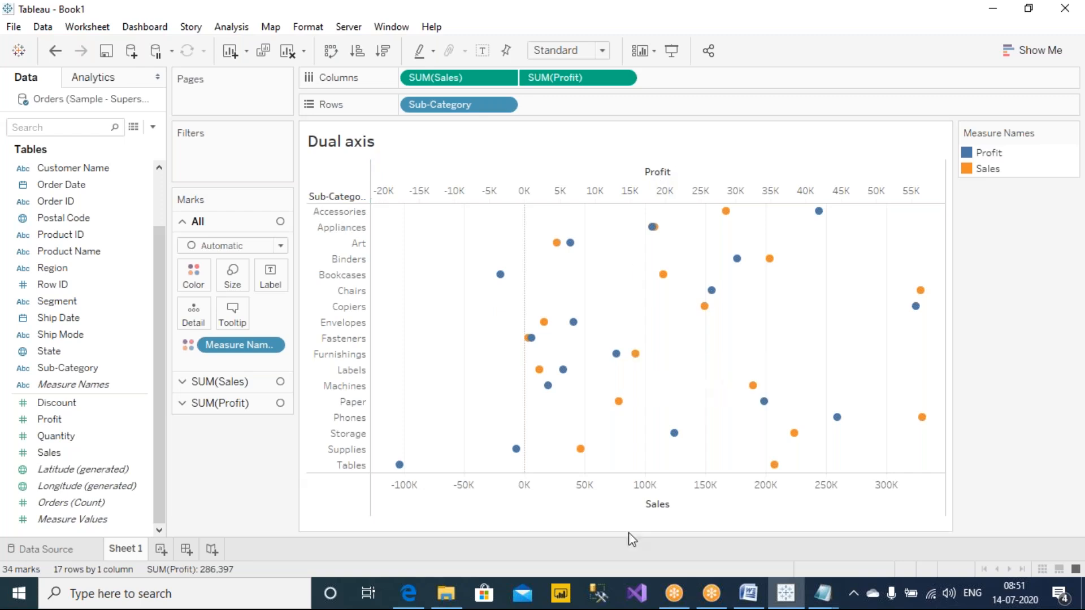
Step: Circle the Profit and Sales axis titles, tick both measures on Columns, and write "Dual axis" in red ink
left_click(676, 41)
mouse_move(684, 498)
left_mouse_down()
mouse_move(669, 528)
mouse_move(687, 501)
left_mouse_up()
mouse_move(679, 150)
left_mouse_down()
mouse_move(632, 170)
mouse_move(680, 149)
left_mouse_up()
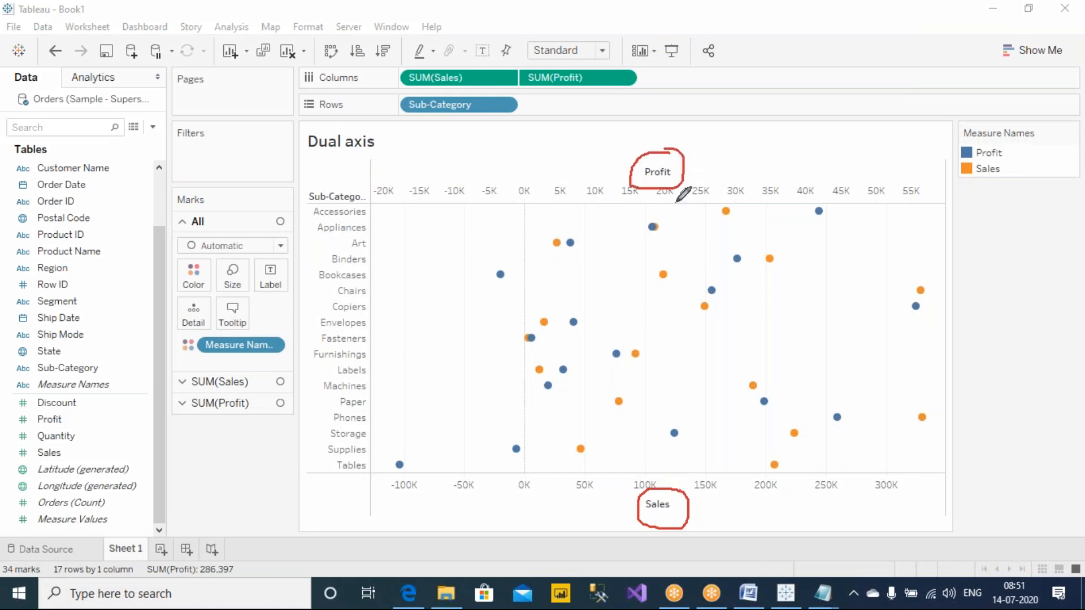
left_click_drag(466, 68, 491, 41)
left_click_drag(557, 57, 591, 30)
mouse_move(793, 132)
left_mouse_down()
mouse_move(797, 159)
mouse_move(897, 126)
mouse_move(928, 142)
mouse_move(911, 171)
left_mouse_up()
left_click(913, 126)
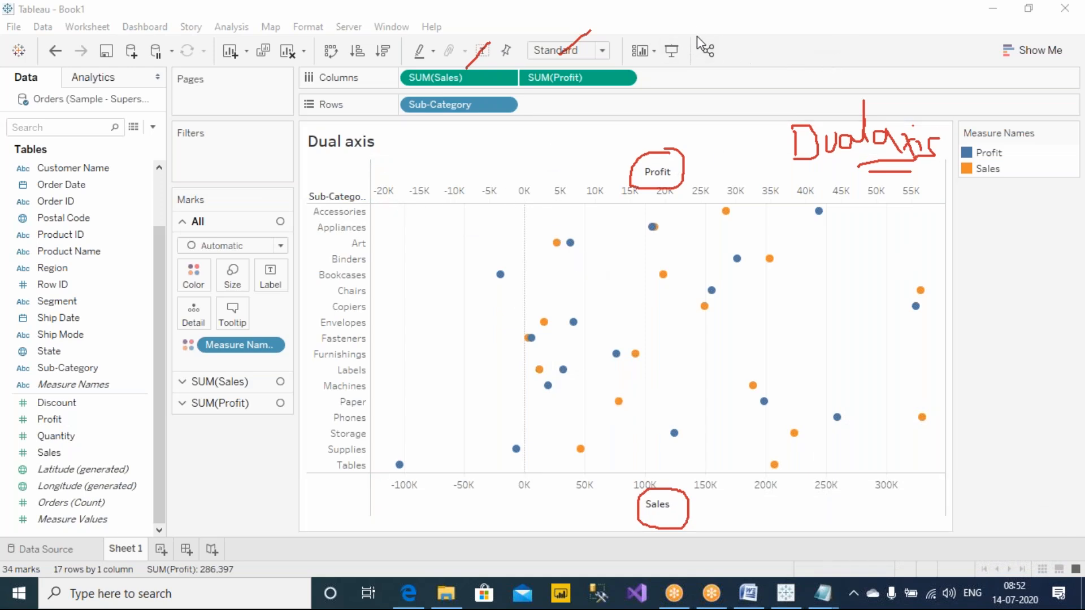
Step: Circle the Marks card in red ink, write "2+1" above it, and clear all annotations
mouse_move(299, 194)
left_mouse_down()
mouse_move(263, 175)
mouse_move(161, 300)
mouse_move(175, 436)
mouse_move(314, 390)
mouse_move(319, 202)
mouse_move(301, 176)
left_mouse_up()
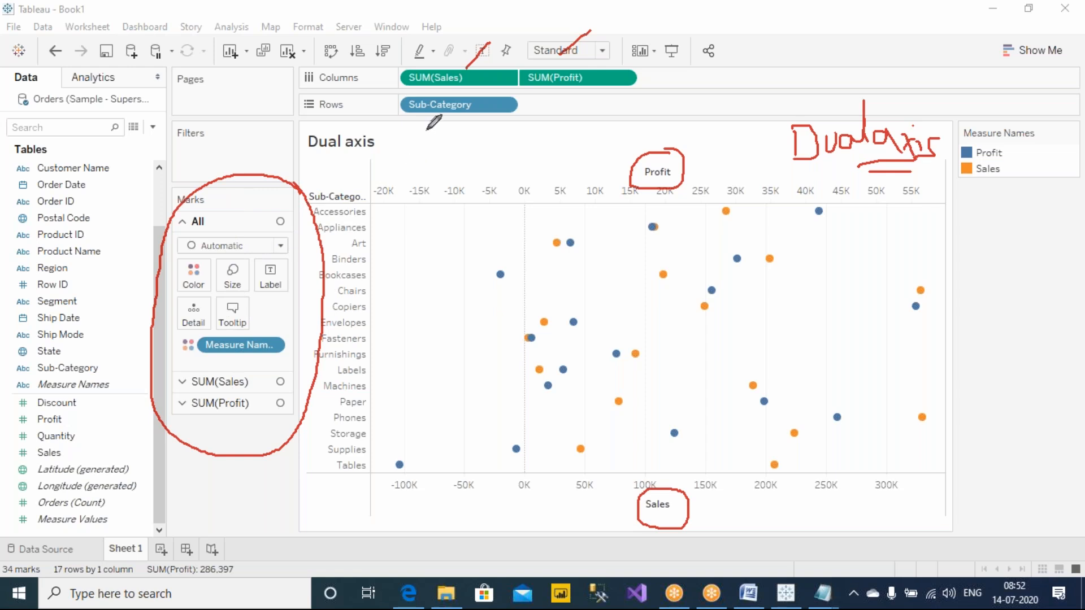
mouse_move(209, 102)
left_mouse_down()
mouse_move(221, 100)
mouse_move(228, 116)
mouse_move(263, 102)
mouse_move(254, 122)
mouse_move(290, 110)
mouse_move(285, 83)
mouse_move(288, 91)
left_mouse_up()
mouse_move(285, 129)
left_mouse_down()
mouse_move(285, 157)
mouse_move(292, 121)
mouse_move(303, 132)
left_mouse_up()
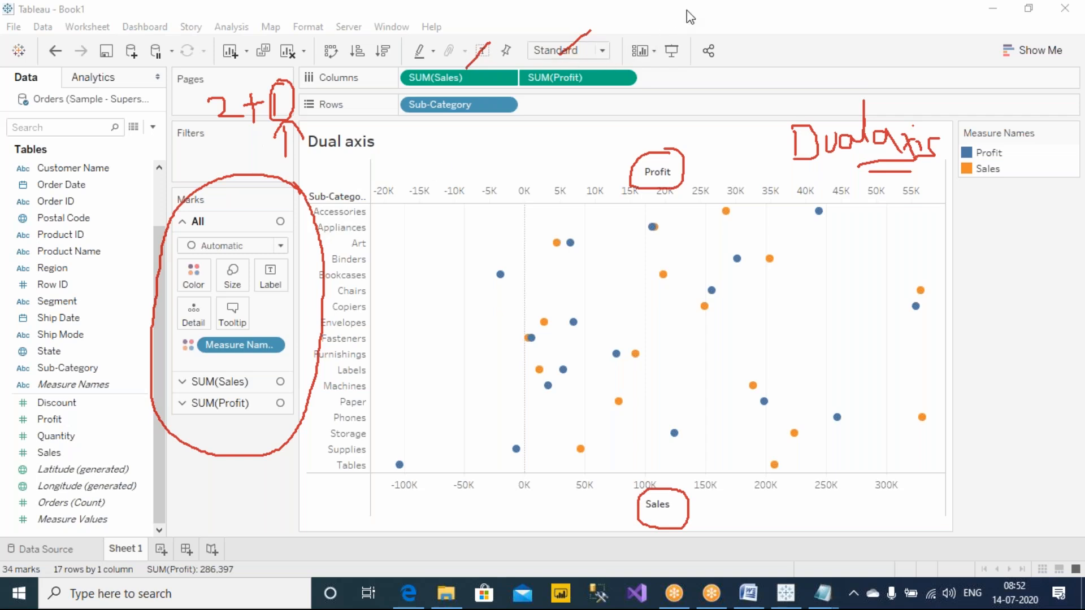
left_click(724, 116)
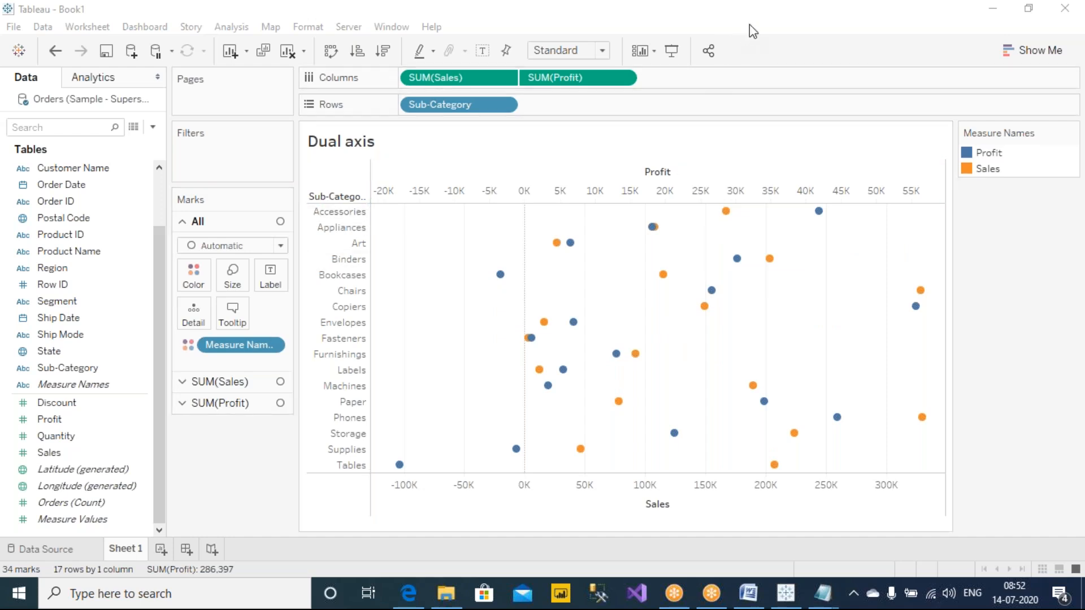
Step: Set the mark type for all measures to Bar and inspect the Bookcases values
left_click(238, 245)
left_click(225, 283)
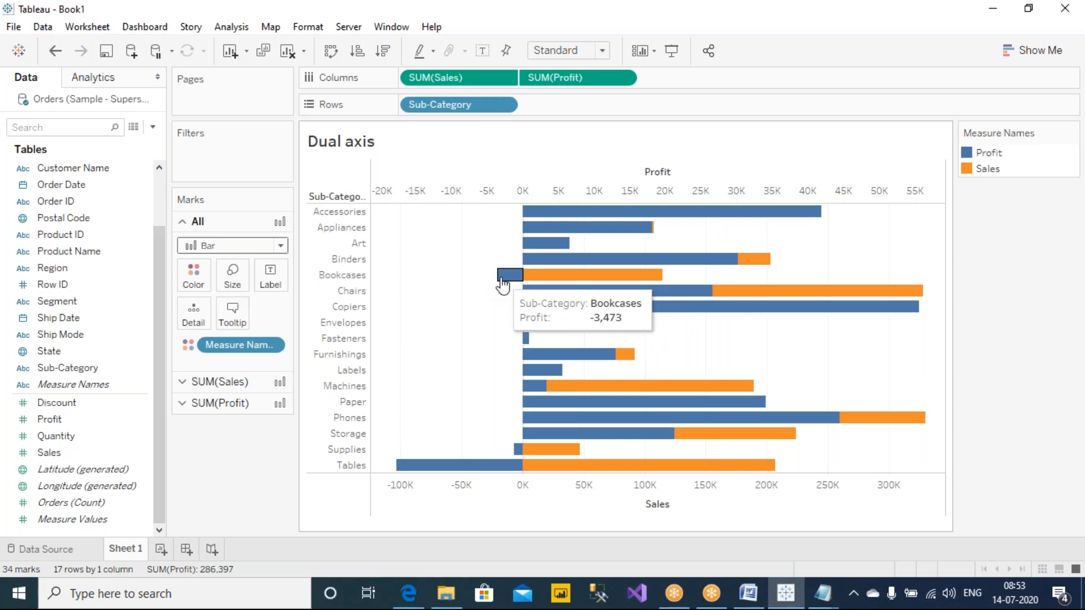
mouse_move(561, 278)
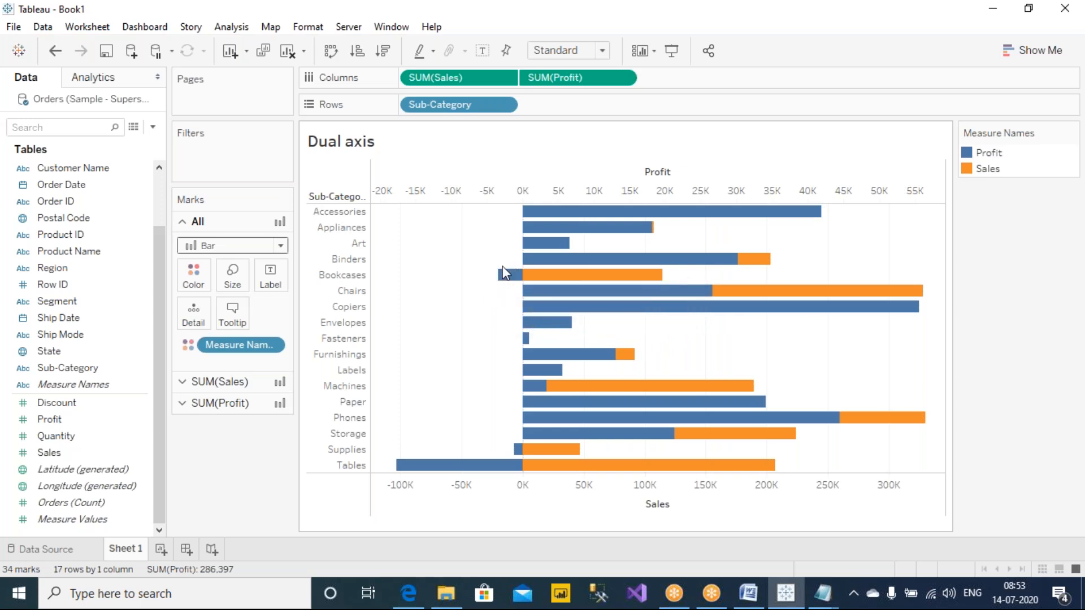
Step: Set the mark type for all measures to Circle, and set the SUM(Sales) marks to Bar
left_click(237, 247)
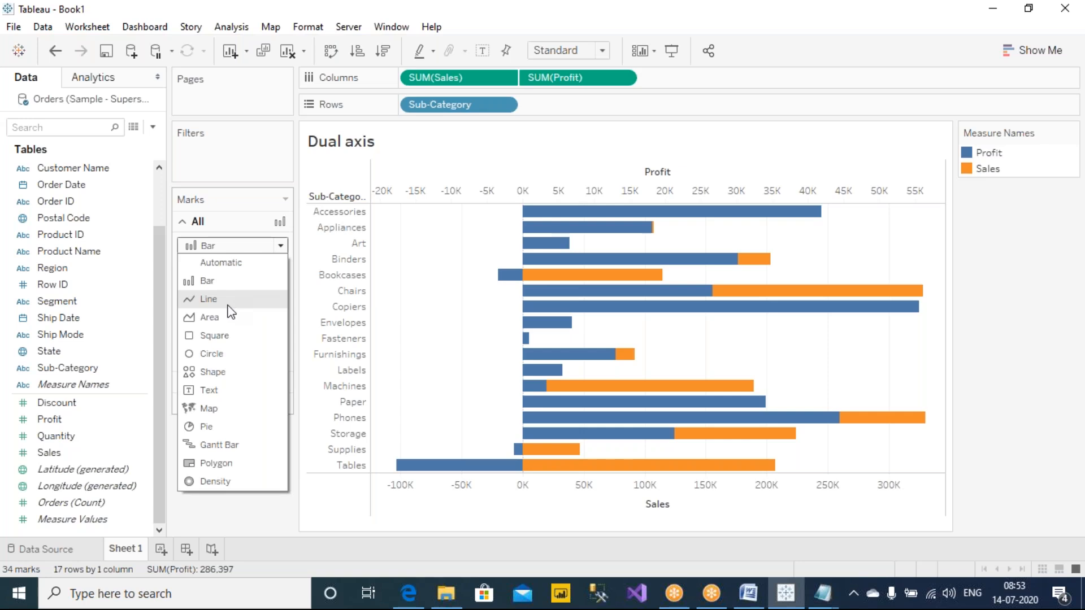
left_click(221, 353)
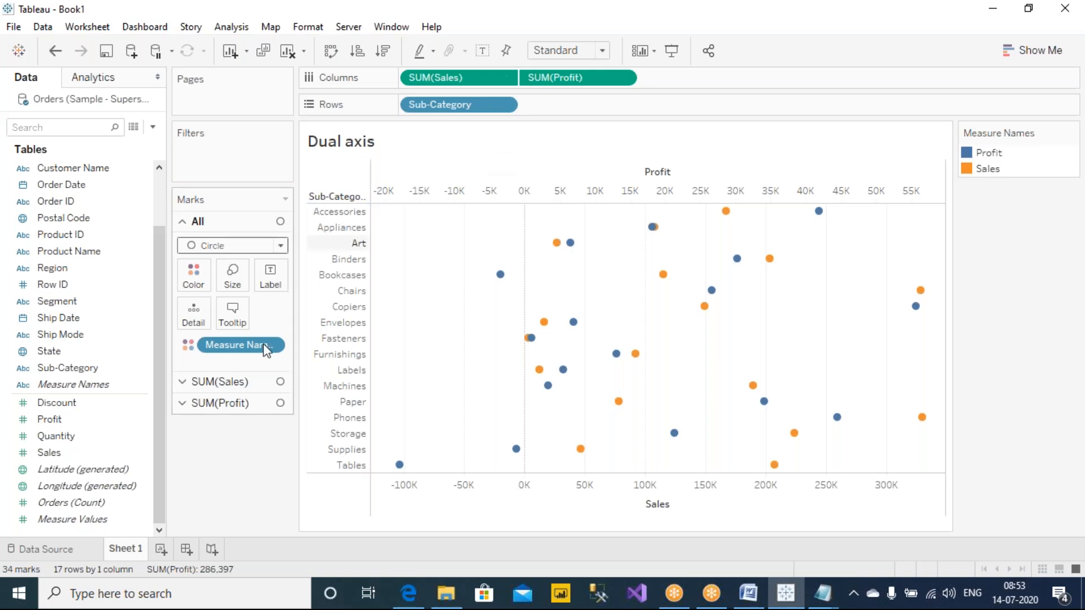
left_click(236, 388)
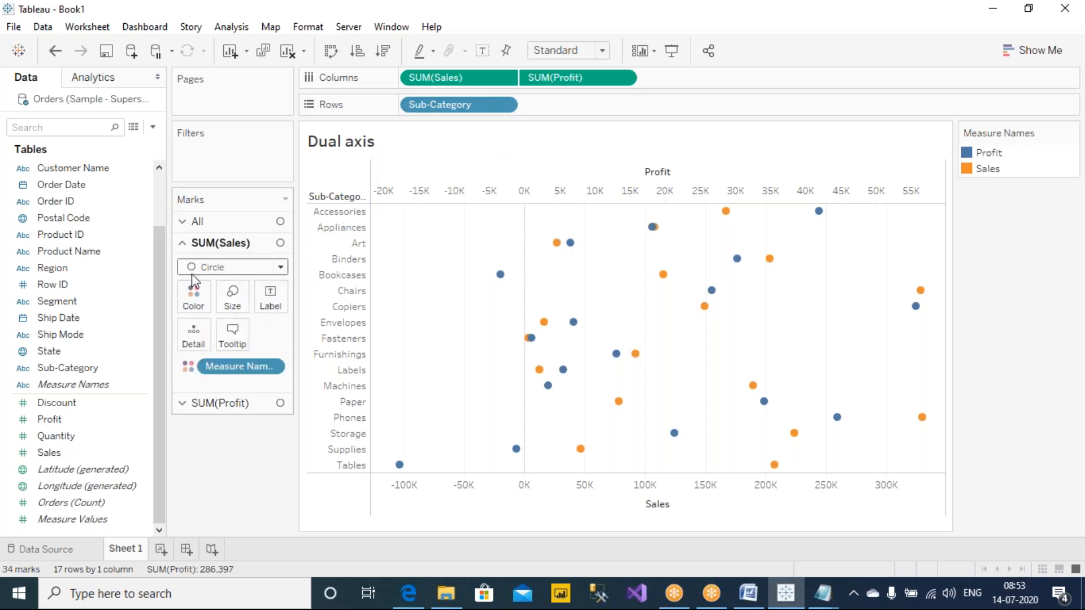
left_click(255, 270)
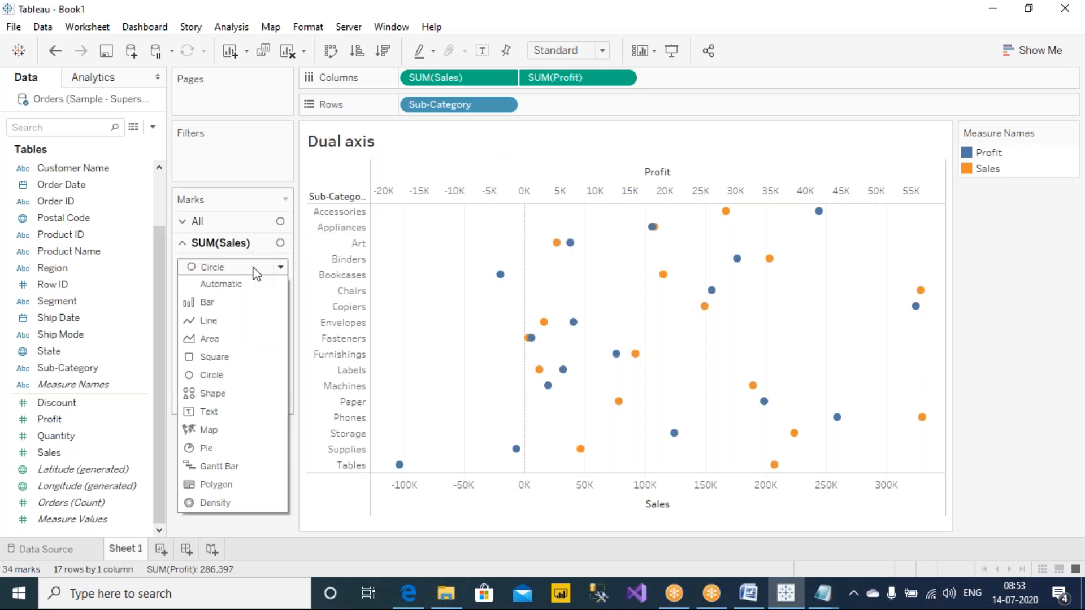
left_click(244, 305)
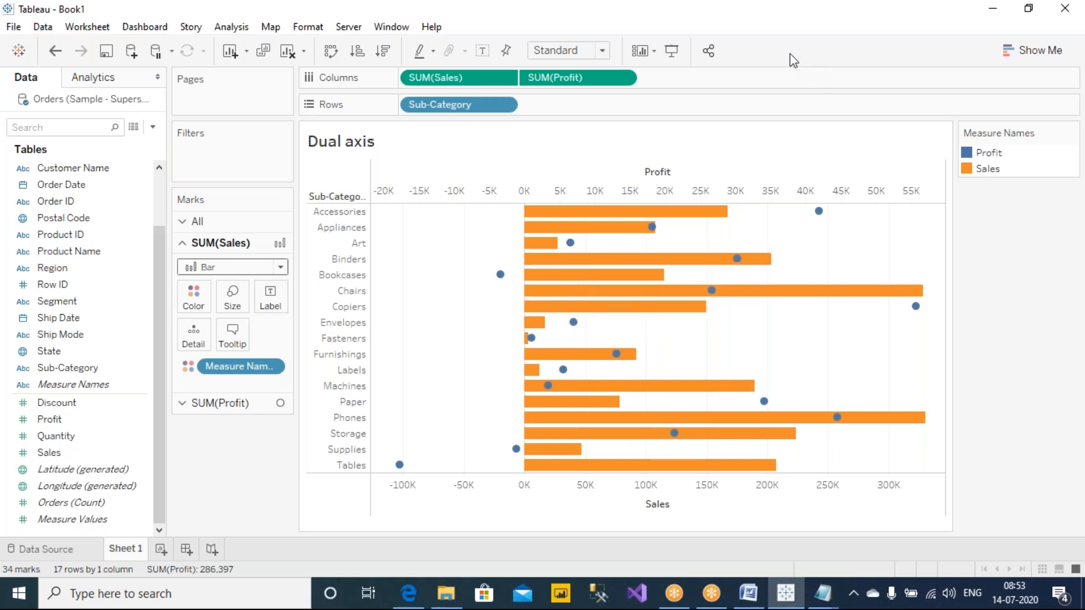
mouse_move(709, 311)
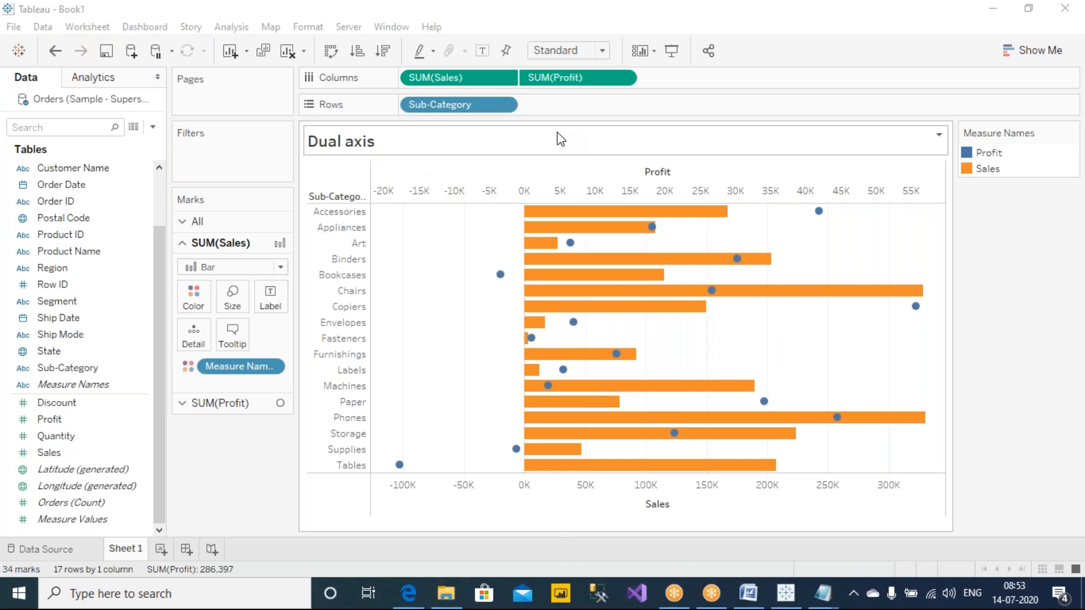
Step: Swap the rows and columns and fit the chart to Entire View
left_click(332, 52)
left_click(602, 50)
left_click(578, 108)
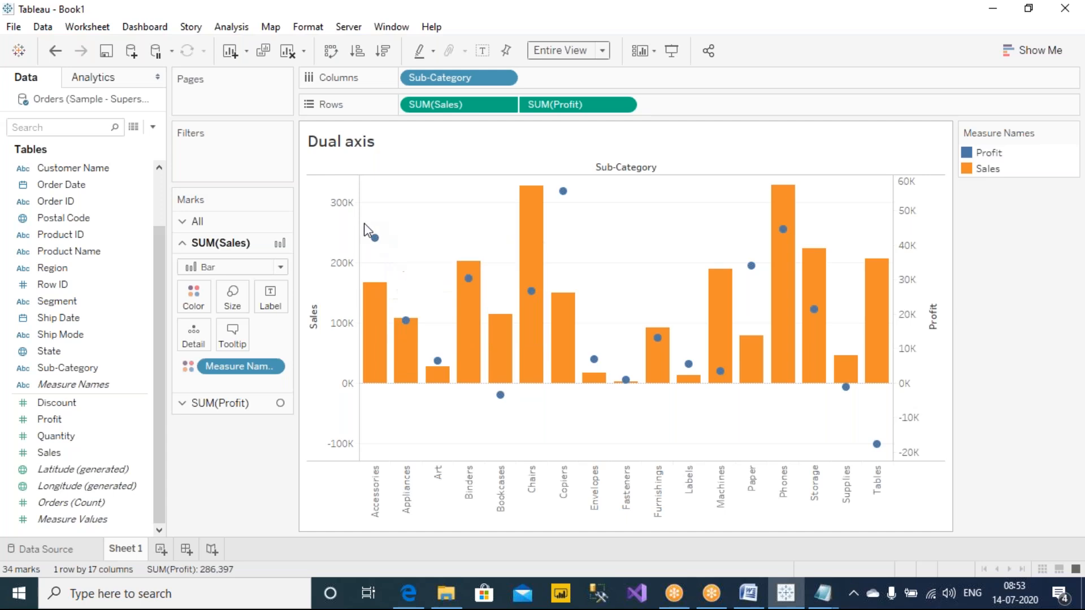
mouse_move(379, 231)
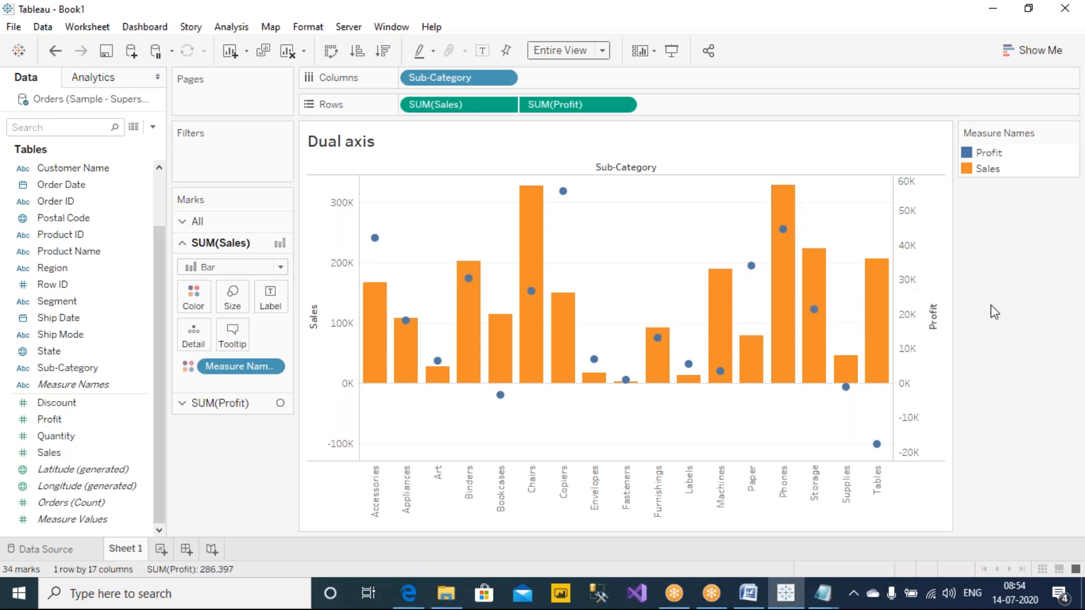
Step: Move the Measure Names legend below the Marks card and write "Dual-combination" in red ink above the chart, underlining "combination" twice
left_click_drag(1005, 134, 238, 423)
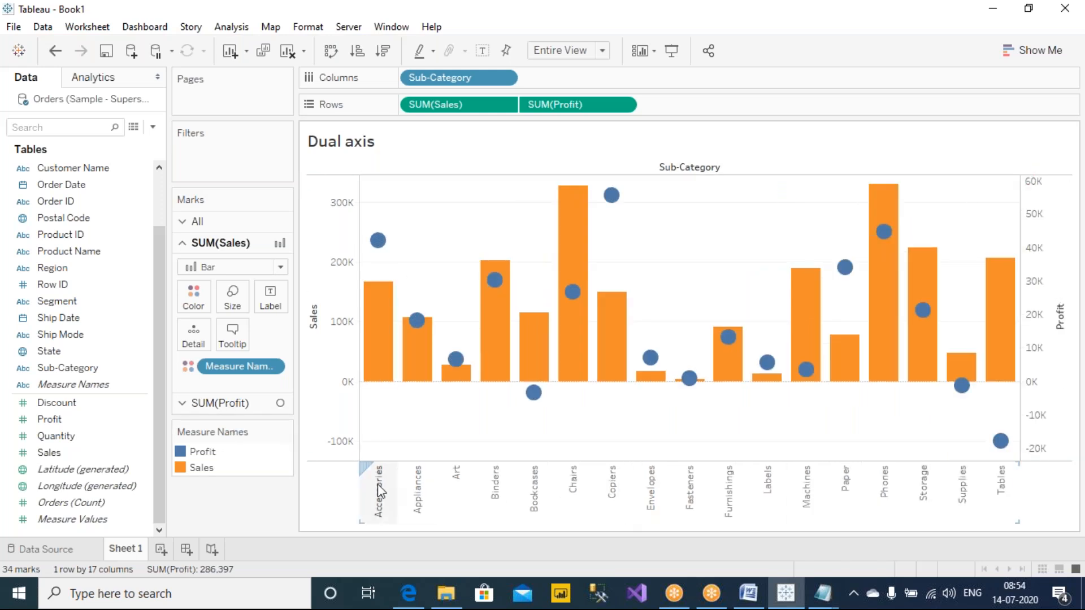
left_click(692, 11)
left_click(693, 42)
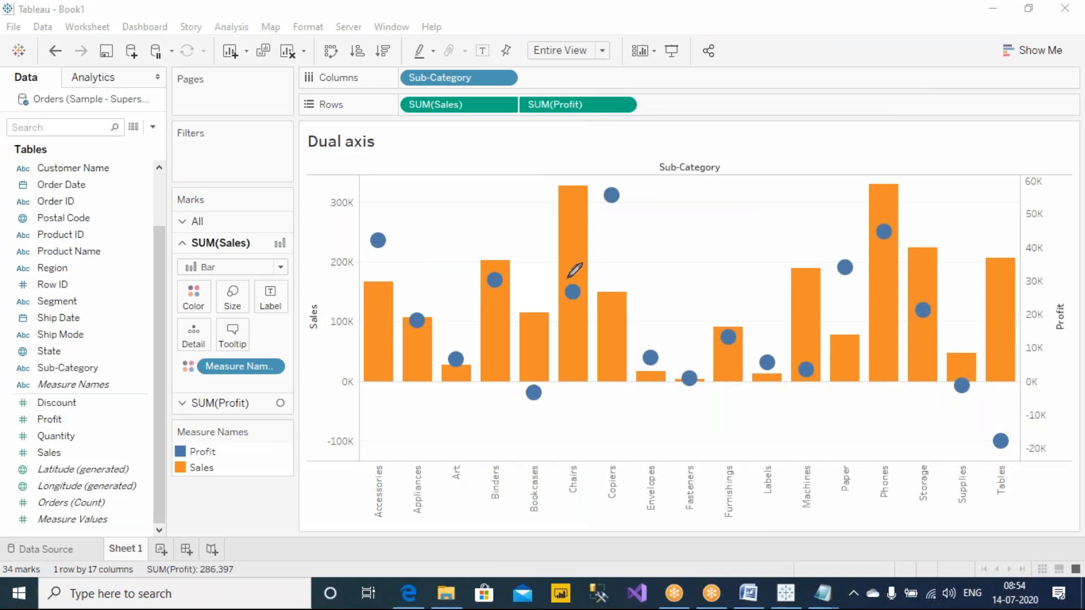
mouse_move(620, 127)
left_mouse_down()
mouse_move(613, 148)
mouse_move(635, 146)
mouse_move(611, 155)
mouse_move(677, 141)
left_mouse_up()
mouse_move(689, 117)
left_mouse_down()
mouse_move(691, 142)
mouse_move(743, 140)
mouse_move(750, 126)
mouse_move(795, 139)
left_mouse_up()
mouse_move(800, 100)
left_mouse_down()
mouse_move(817, 127)
mouse_move(808, 139)
mouse_move(907, 121)
mouse_move(938, 128)
left_mouse_up()
left_click(832, 106)
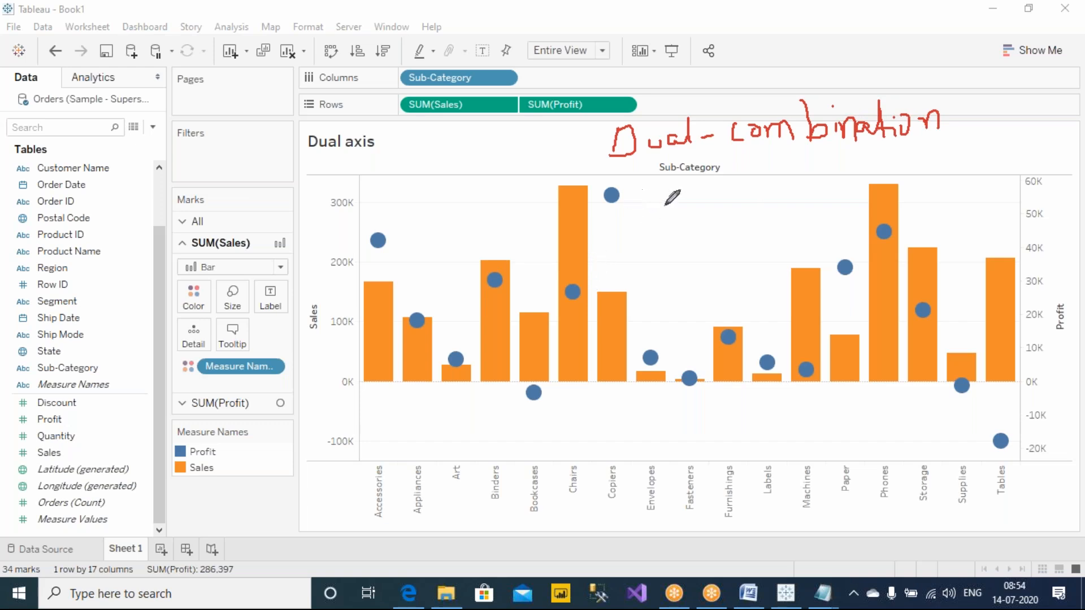
mouse_move(753, 152)
left_mouse_down()
mouse_move(895, 151)
mouse_move(887, 164)
left_mouse_up()
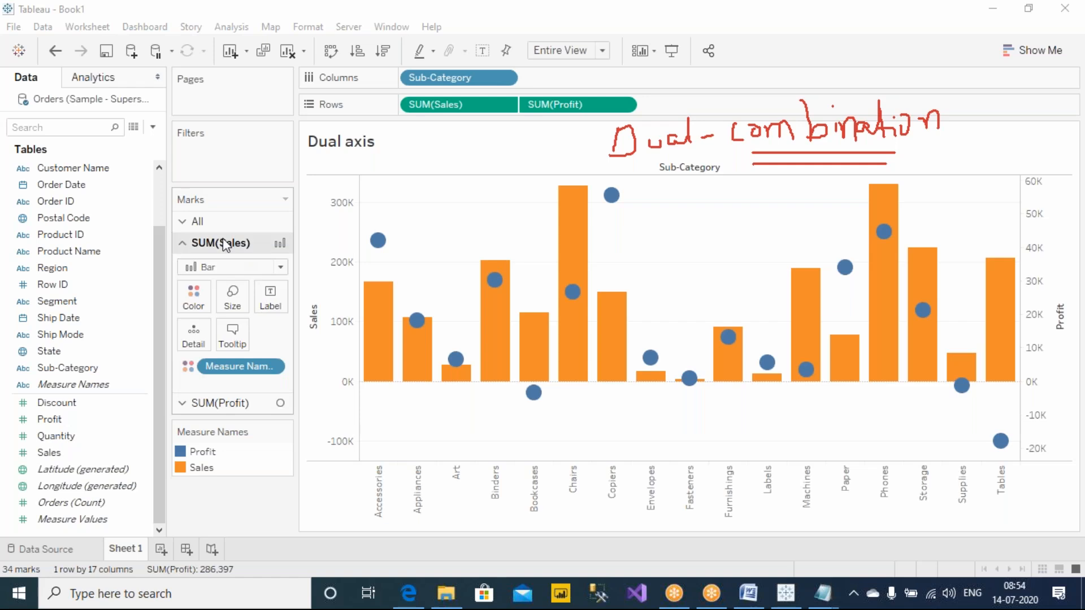
Step: Set the mark type for all measures to Line
left_click(228, 224)
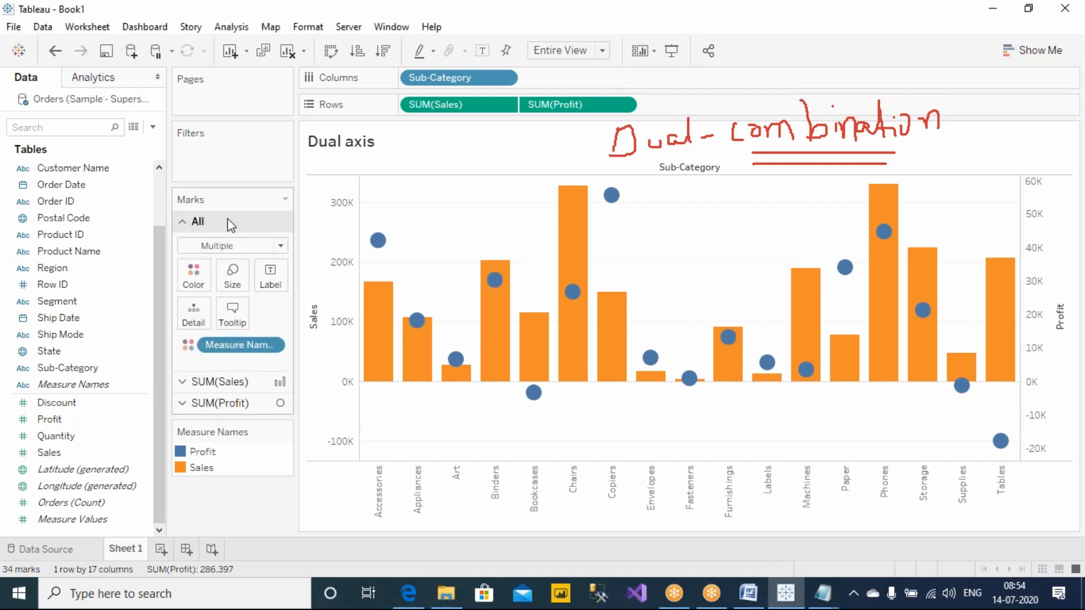
left_click(231, 246)
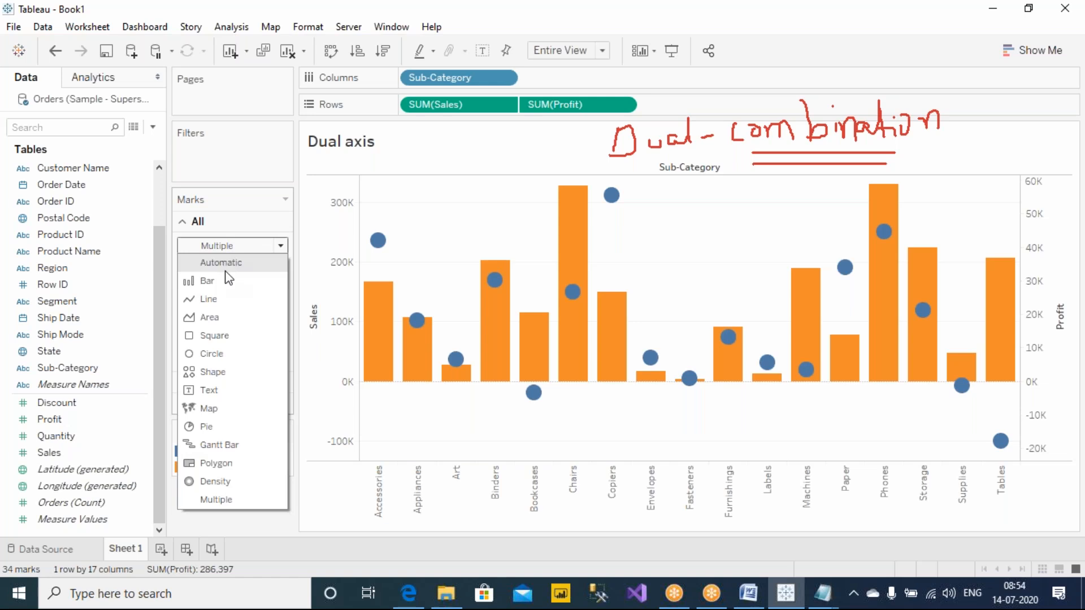
left_click(217, 300)
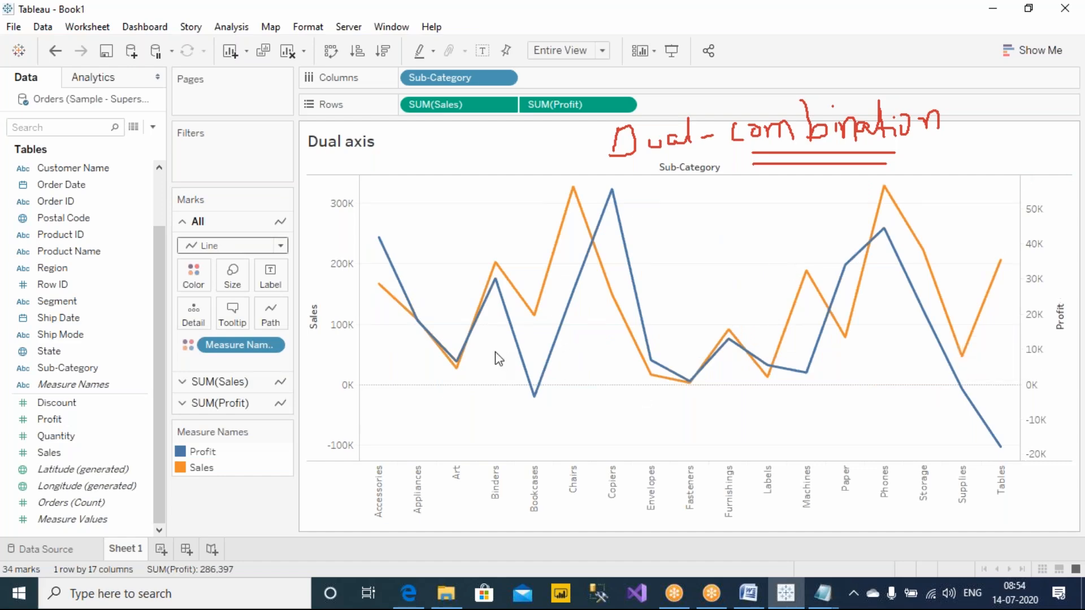
Step: Circle the Sales peak at Chairs and the Profit peak at Copiers in red ink, and inspect both points' values
left_click(684, 13)
left_click(685, 43)
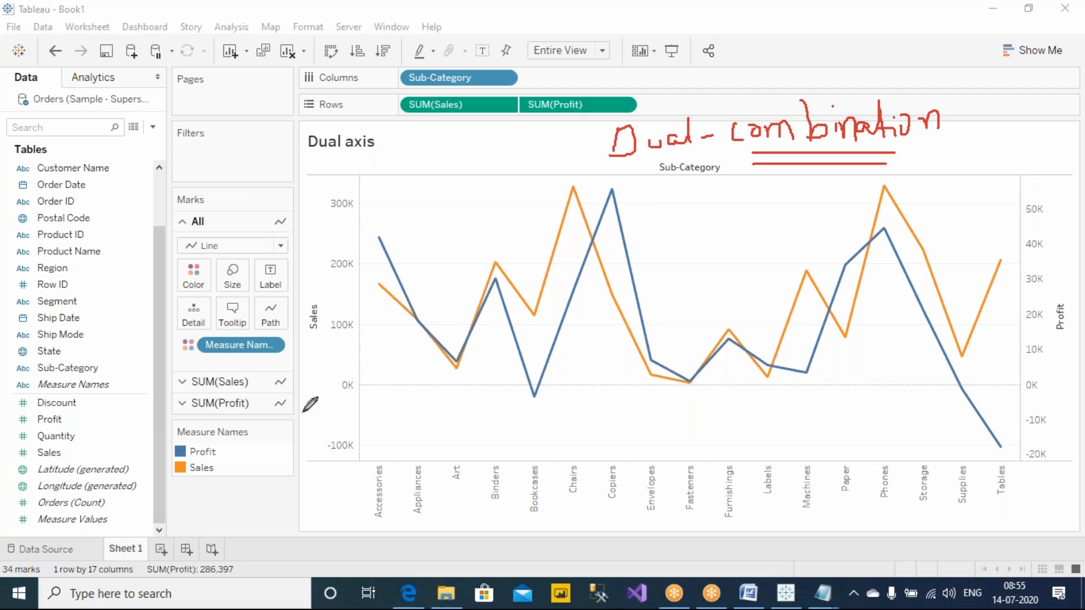
mouse_move(623, 179)
left_mouse_down()
mouse_move(604, 202)
mouse_move(622, 179)
mouse_move(573, 199)
mouse_move(577, 174)
left_mouse_up()
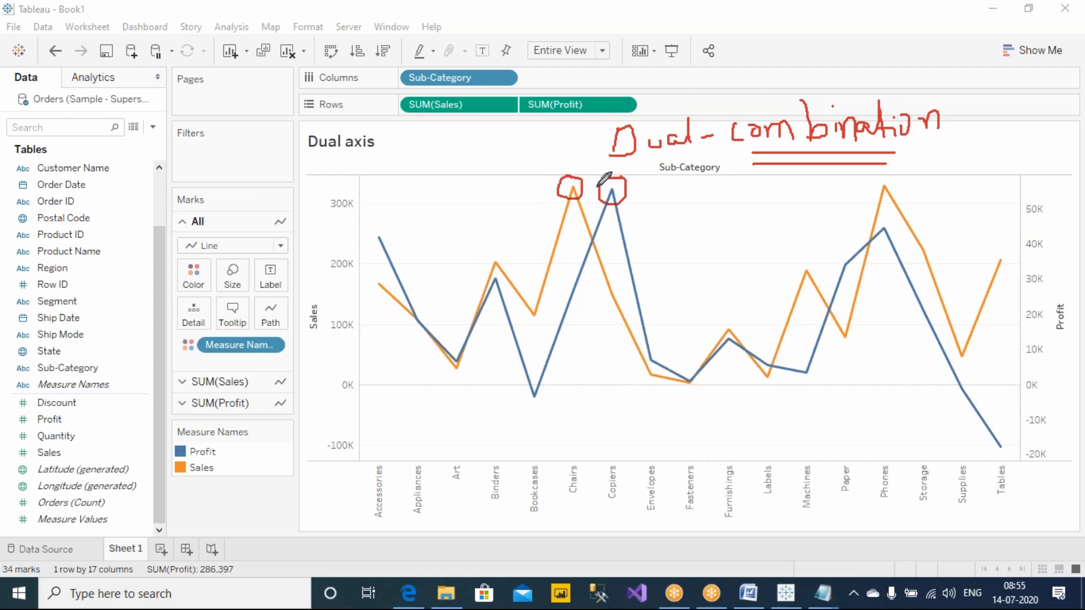
mouse_move(613, 193)
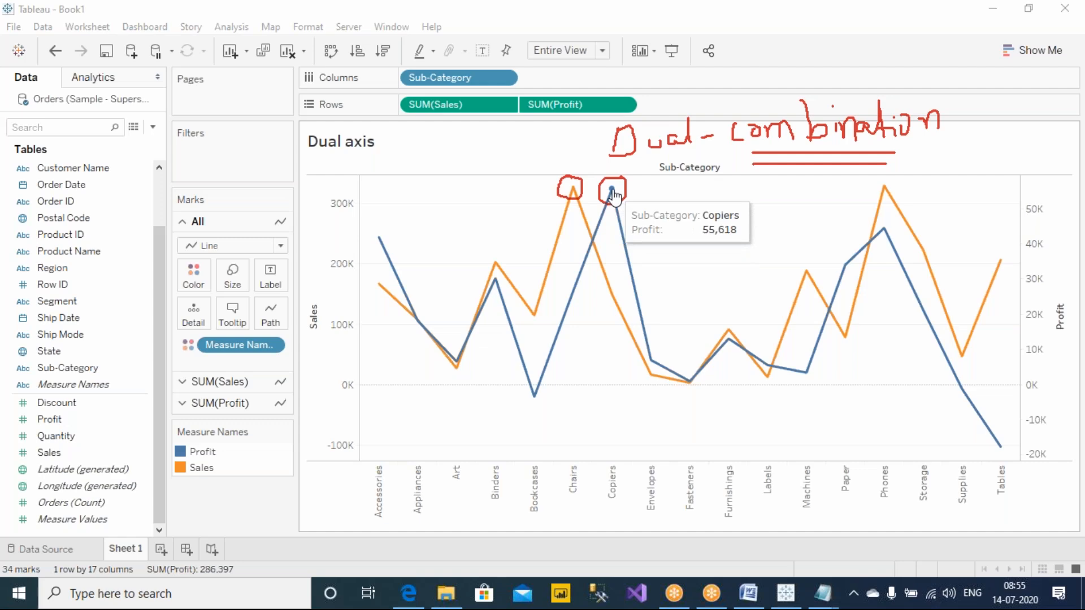
mouse_move(574, 193)
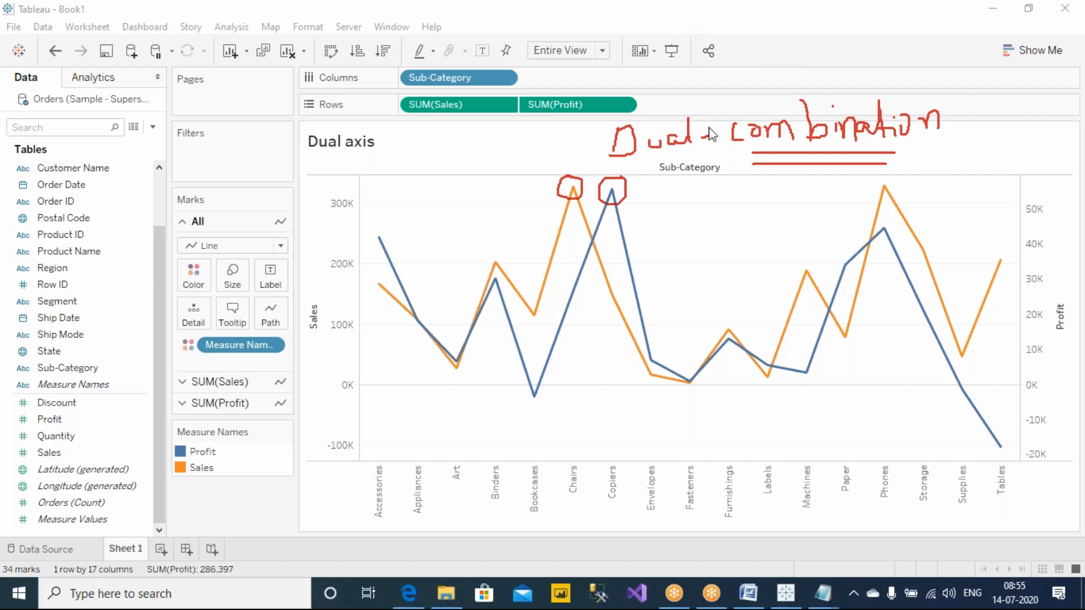
Step: Clear the annotations, write "Syn" in quotation marks in red ink above the chart, and circle the word
left_click(786, 113)
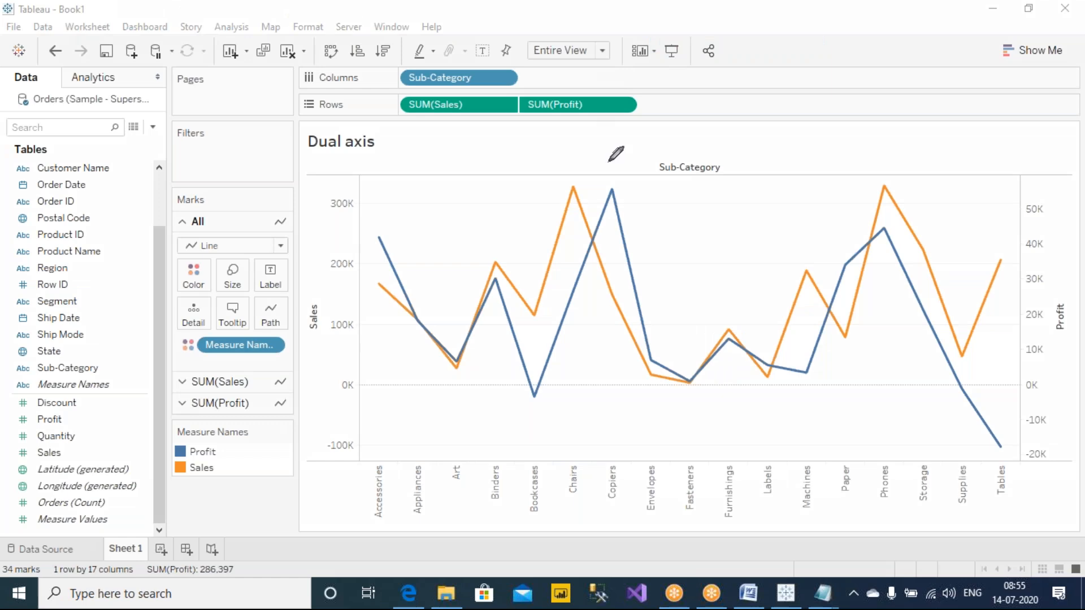
mouse_move(726, 91)
left_mouse_down()
mouse_move(709, 117)
mouse_move(743, 116)
mouse_move(728, 133)
mouse_move(770, 105)
mouse_move(773, 130)
left_mouse_up()
left_click_drag(682, 80, 685, 94)
left_click_drag(773, 83, 774, 94)
left_click_drag(781, 82, 783, 101)
mouse_move(669, 145)
left_mouse_down()
mouse_move(697, 150)
mouse_move(747, 54)
mouse_move(674, 140)
mouse_move(706, 151)
left_mouse_up()
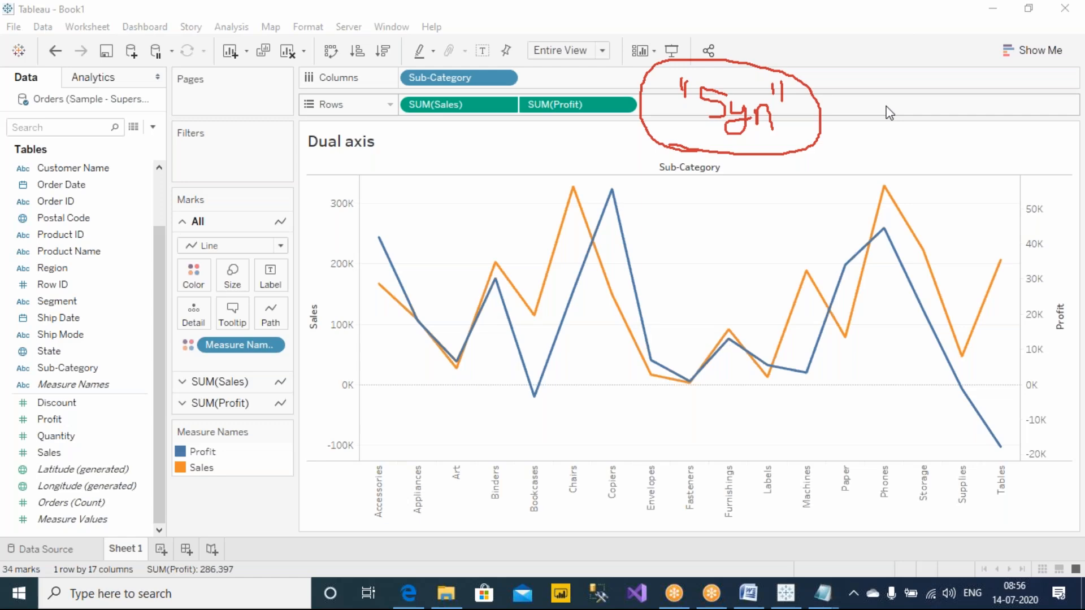
Step: Select the Sales and Profit axes in turn to compare their scales
left_click(310, 312)
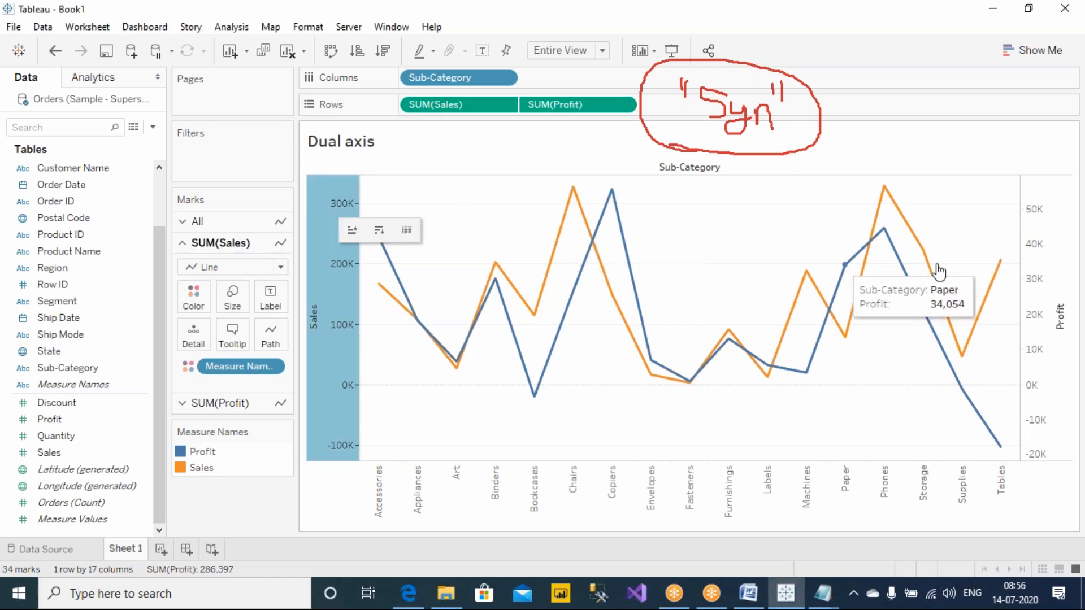
left_click(1059, 243)
left_click(340, 239)
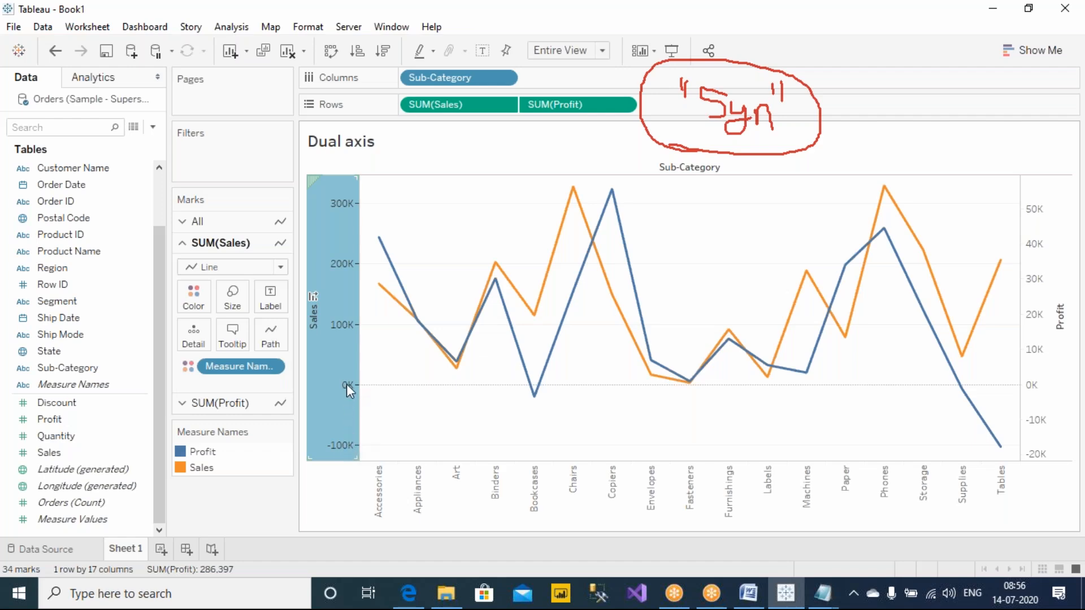
mouse_move(341, 333)
left_click(1042, 370)
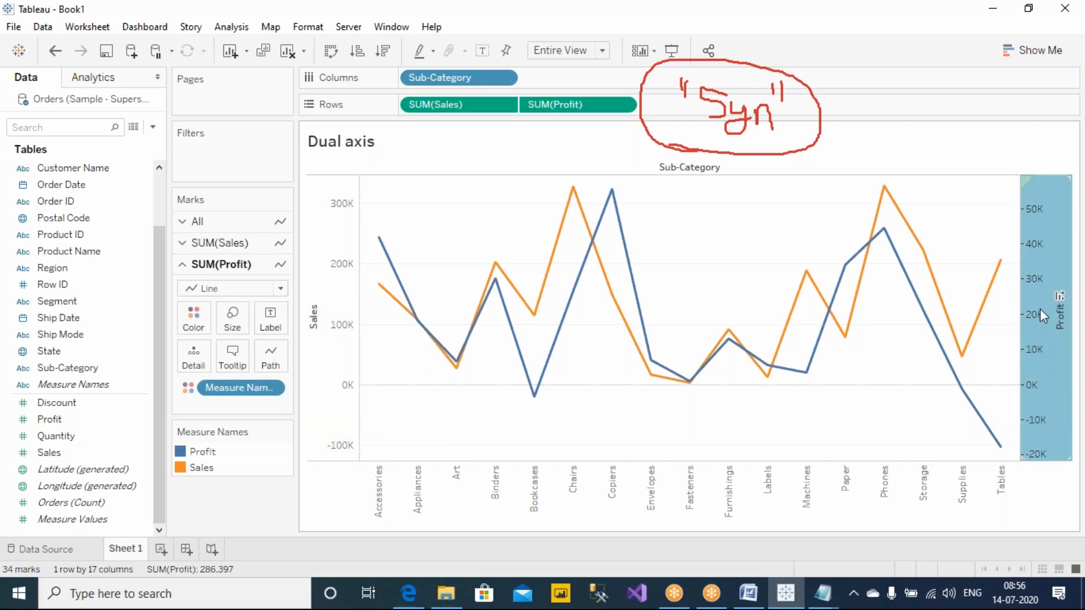
Step: Synchronize the Profit axis with the Sales axis and deselect it
left_click(754, 21)
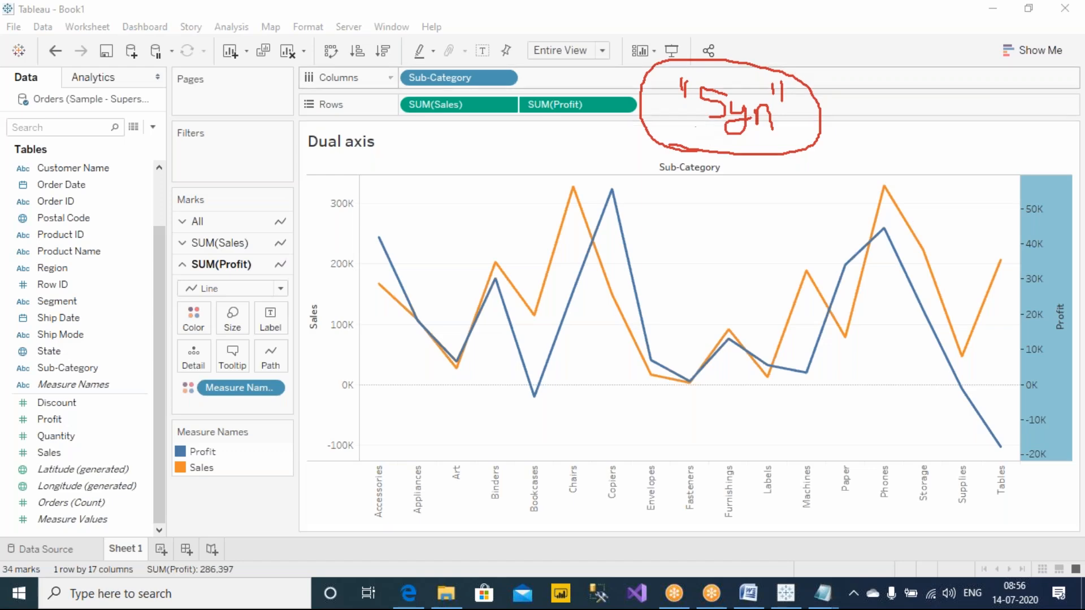
right_click(344, 219)
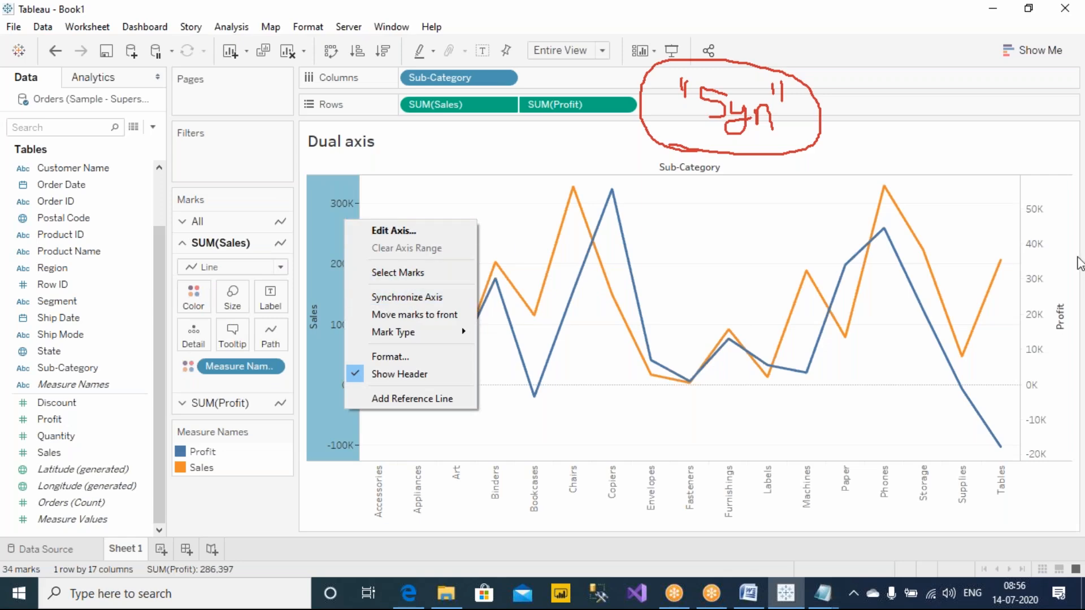
right_click(1051, 240)
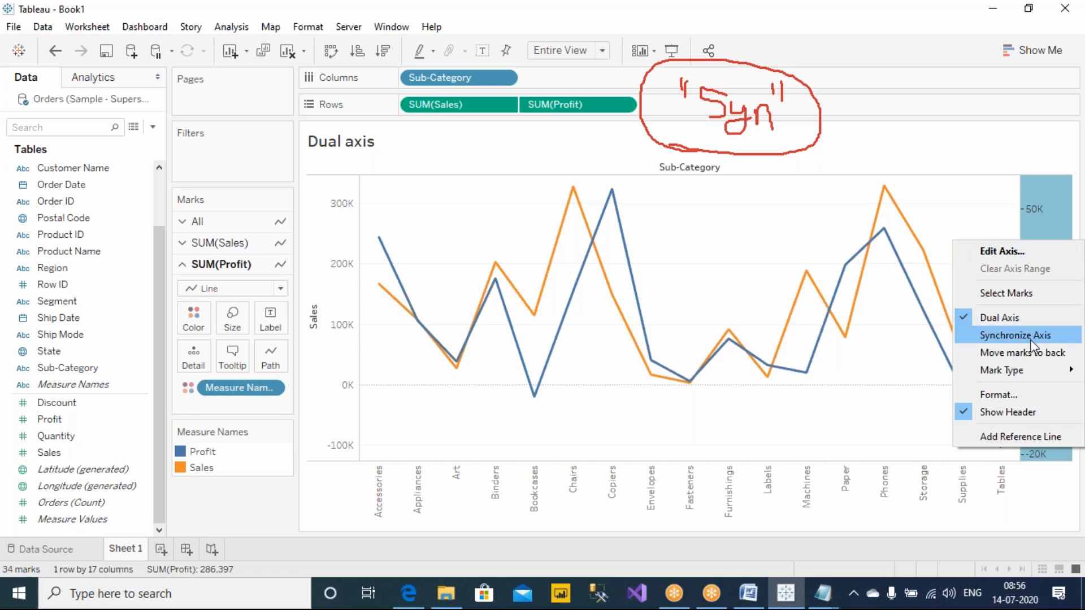
left_click(1029, 337)
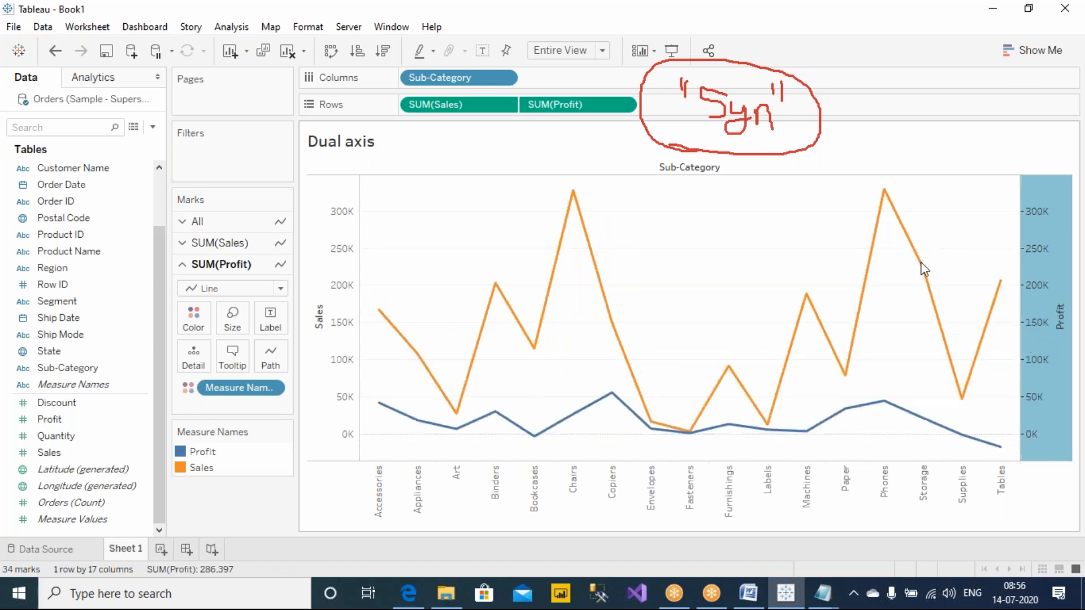
left_click(816, 248)
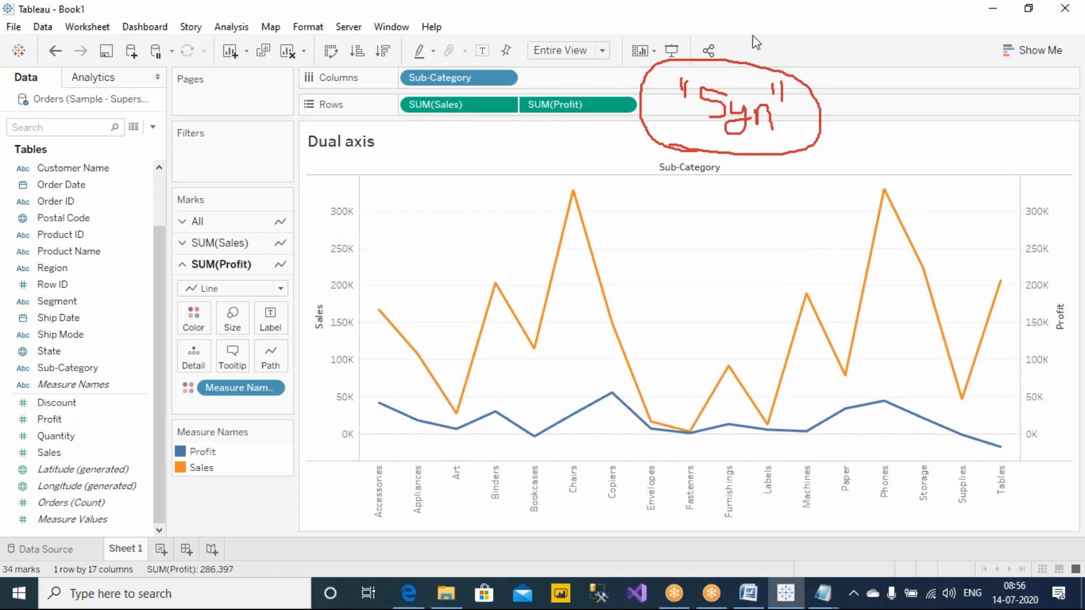
Step: Mark the 0K to 50K range on both axes with red brackets and draw a check mark in the chart
left_click_drag(1052, 394, 1050, 445)
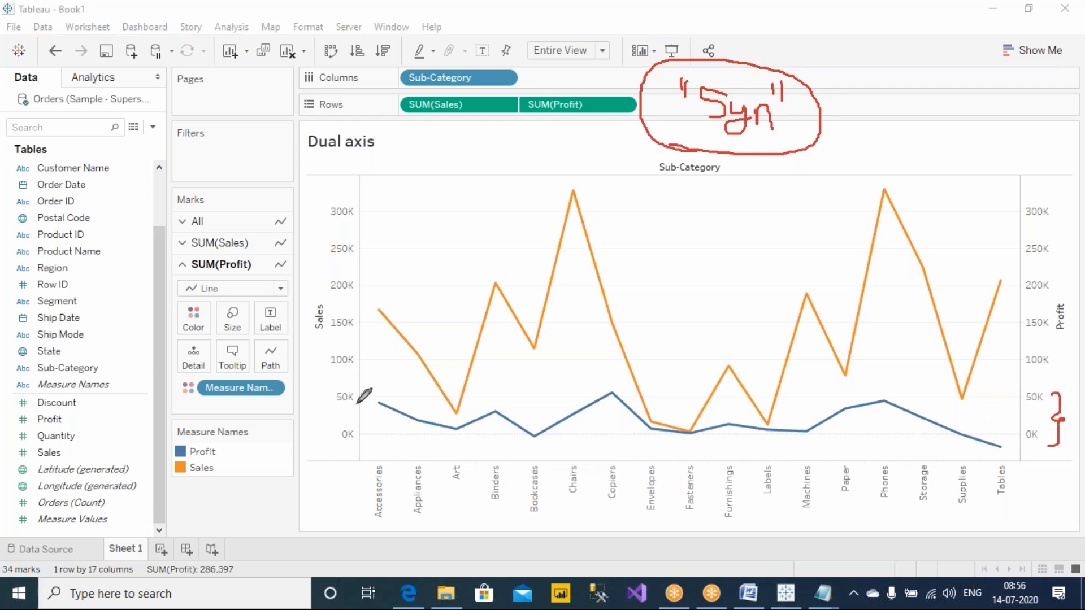
left_click_drag(327, 400, 326, 440)
left_click_drag(671, 303, 751, 267)
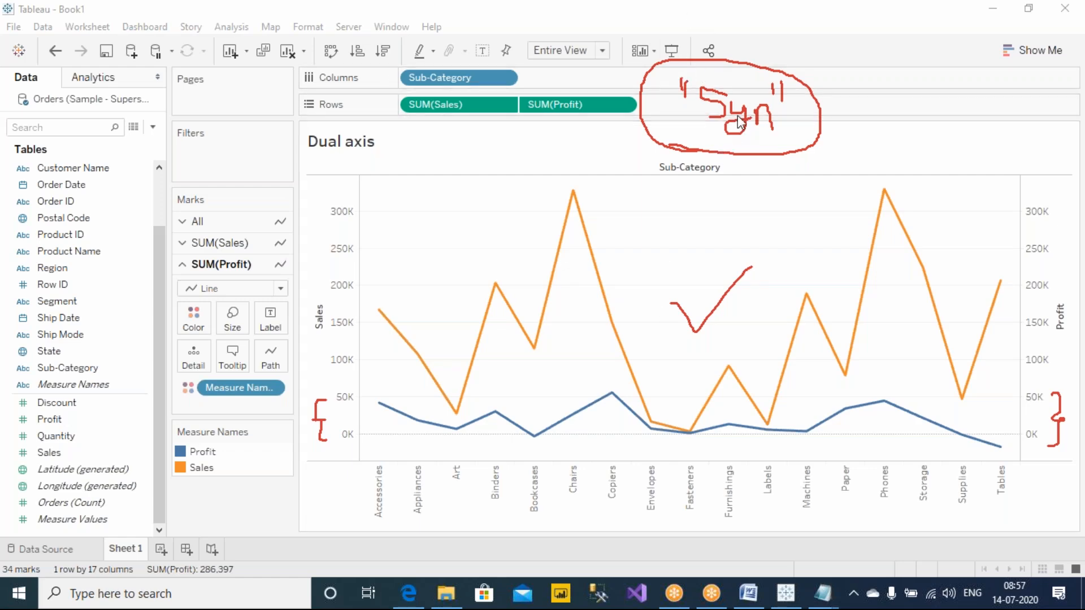
Step: Clear the annotations, write "Dual – line" in red ink with a double underline, and sketch a box with a small circle below it
key("Escape")
left_click(687, 5)
left_click(695, 44)
mouse_move(603, 145)
left_mouse_down()
mouse_move(603, 164)
mouse_move(643, 154)
mouse_move(644, 165)
mouse_move(682, 105)
left_mouse_up()
left_click_drag(704, 151, 746, 151)
mouse_move(759, 158)
left_mouse_down()
mouse_move(760, 105)
mouse_move(774, 157)
mouse_move(805, 165)
left_mouse_up()
left_click(774, 137)
left_click_drag(674, 200, 686, 201)
left_click_drag(749, 189, 750, 197)
left_click_drag(734, 208, 685, 207)
mouse_move(655, 290)
left_mouse_down()
mouse_move(648, 233)
mouse_move(713, 252)
mouse_move(654, 276)
mouse_move(690, 268)
left_mouse_up()
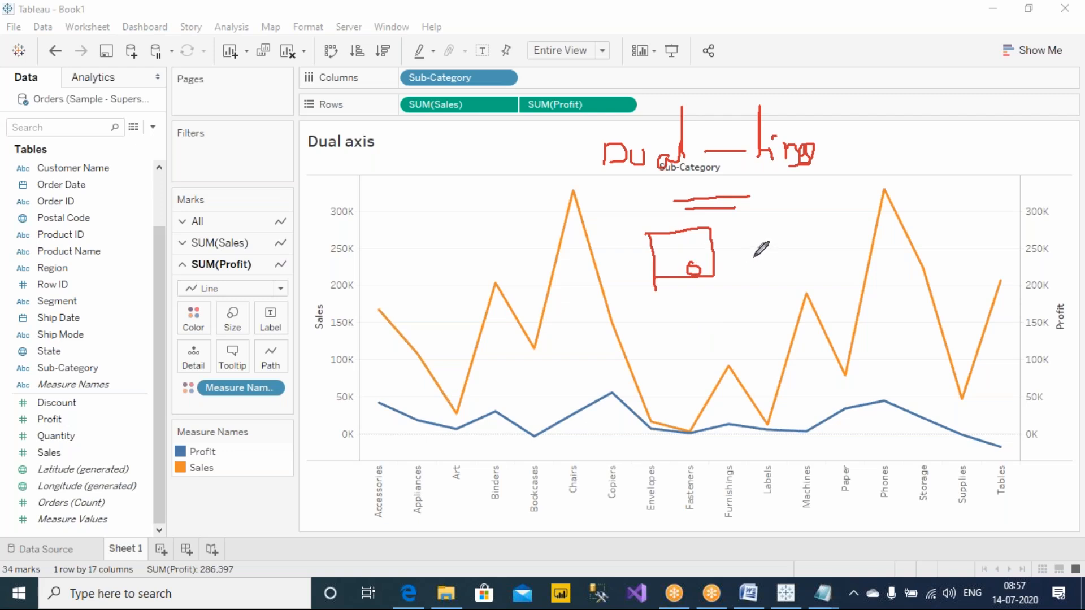
Step: Add a "combination" branch and the word "bar" in red ink, sketch a bar crossed by a line, and clear all annotations
mouse_move(662, 124)
left_mouse_down()
mouse_move(782, 81)
mouse_move(815, 84)
mouse_move(839, 108)
mouse_move(867, 105)
mouse_move(866, 89)
mouse_move(921, 101)
left_mouse_up()
left_click(911, 73)
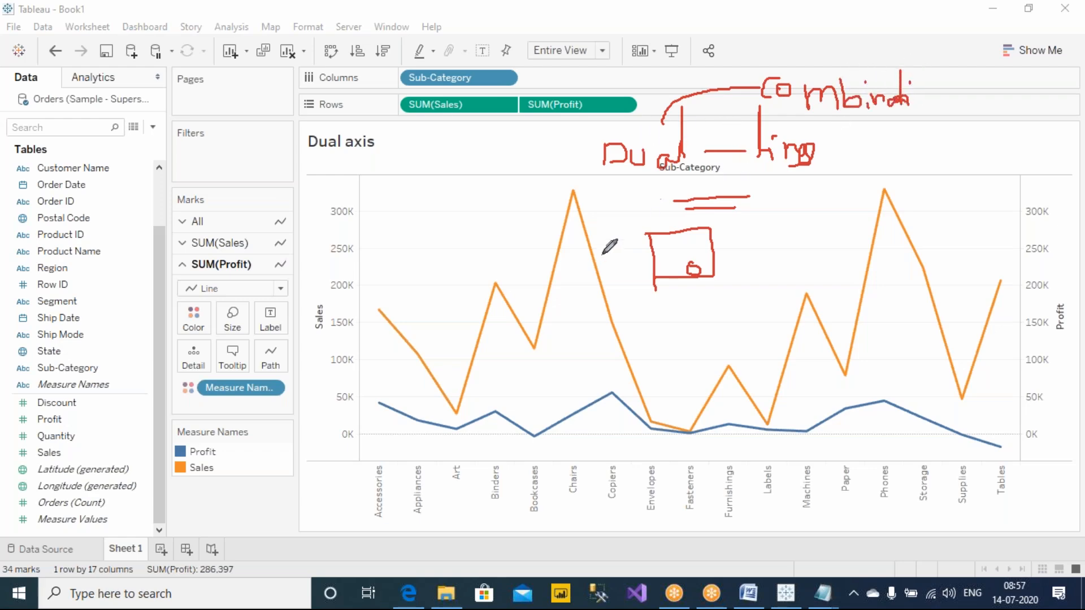
left_click_drag(772, 179, 833, 176)
mouse_move(859, 132)
left_mouse_down()
mouse_move(865, 161)
mouse_move(932, 156)
left_mouse_up()
mouse_move(459, 221)
left_mouse_down()
mouse_move(492, 199)
mouse_move(459, 203)
left_mouse_up()
mouse_move(377, 257)
left_mouse_down()
mouse_move(390, 245)
mouse_move(540, 232)
left_mouse_up()
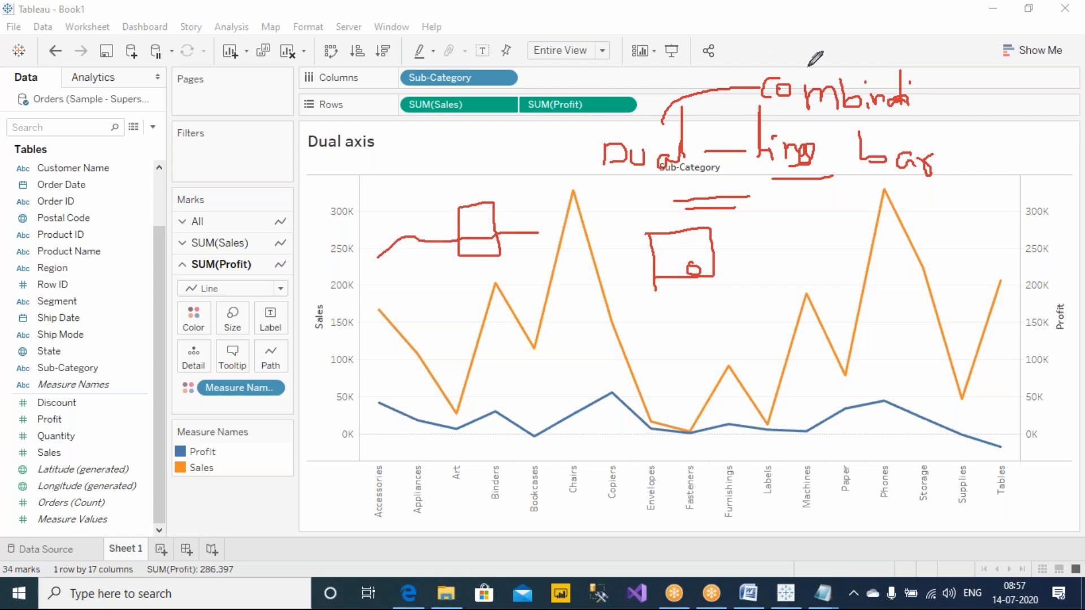
left_click(718, 111)
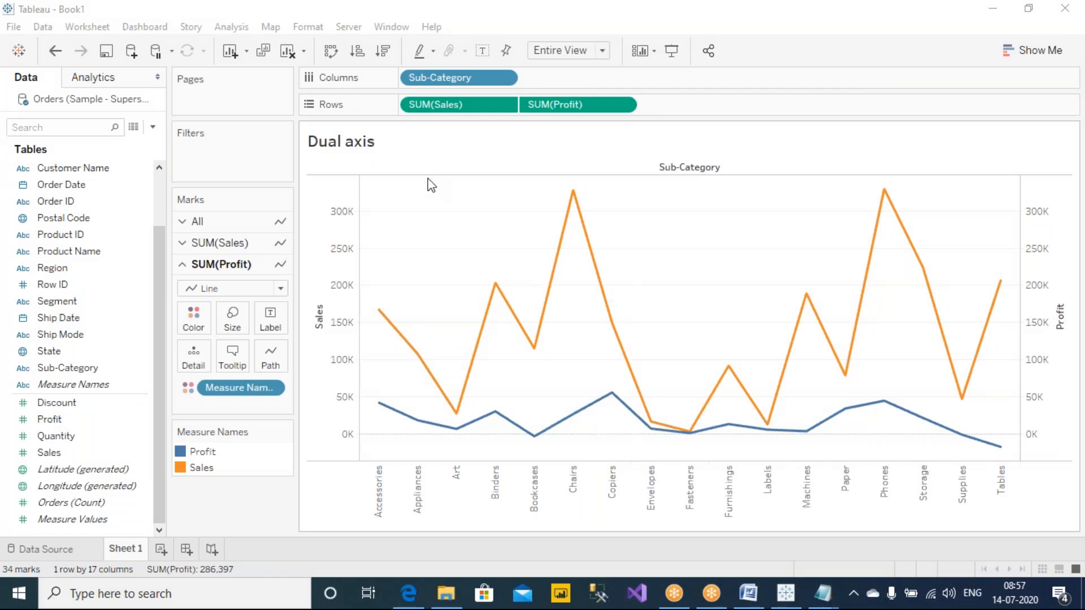
Step: Swap the rows and columns of the line chart, and clear the sheet
left_click(331, 54)
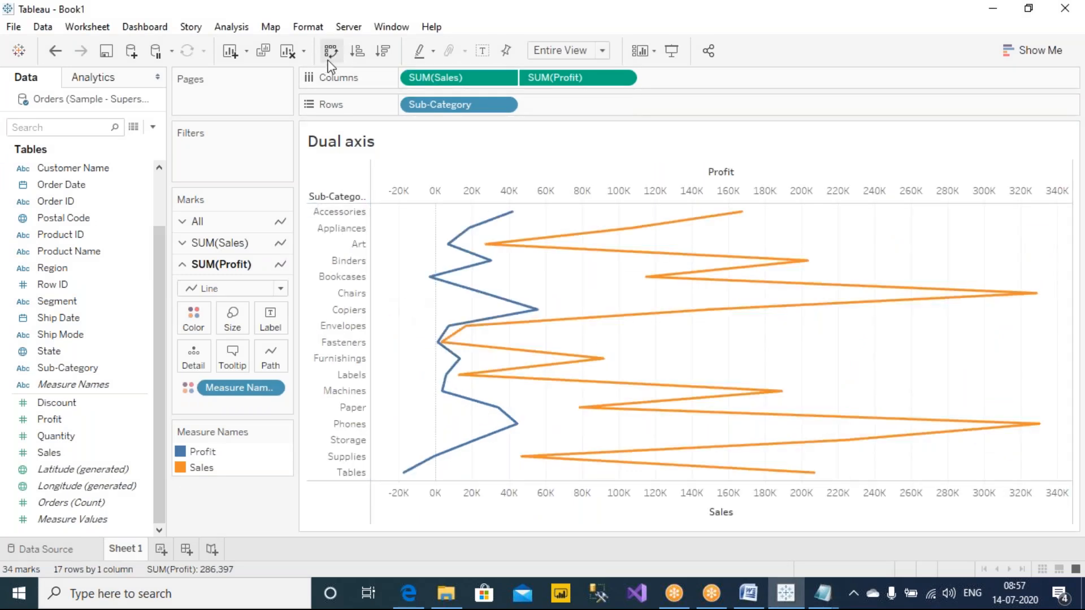
left_click(287, 53)
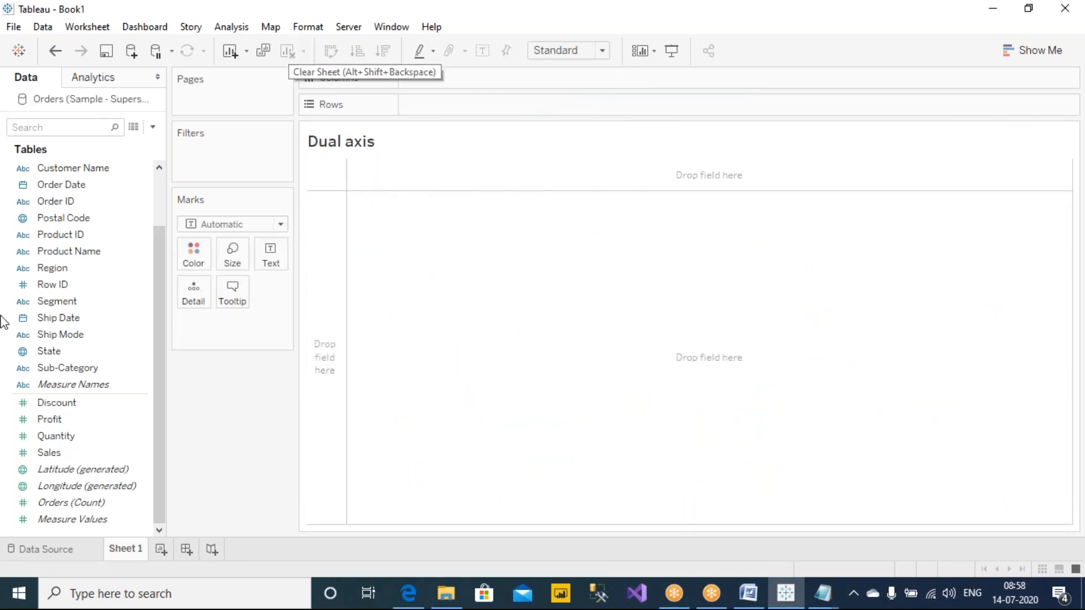
Step: Place Product Name on Rows and Sales on Columns, and look through the product list
scroll(160, 361, "up", 2)
left_click_drag(160, 334, 140, 320)
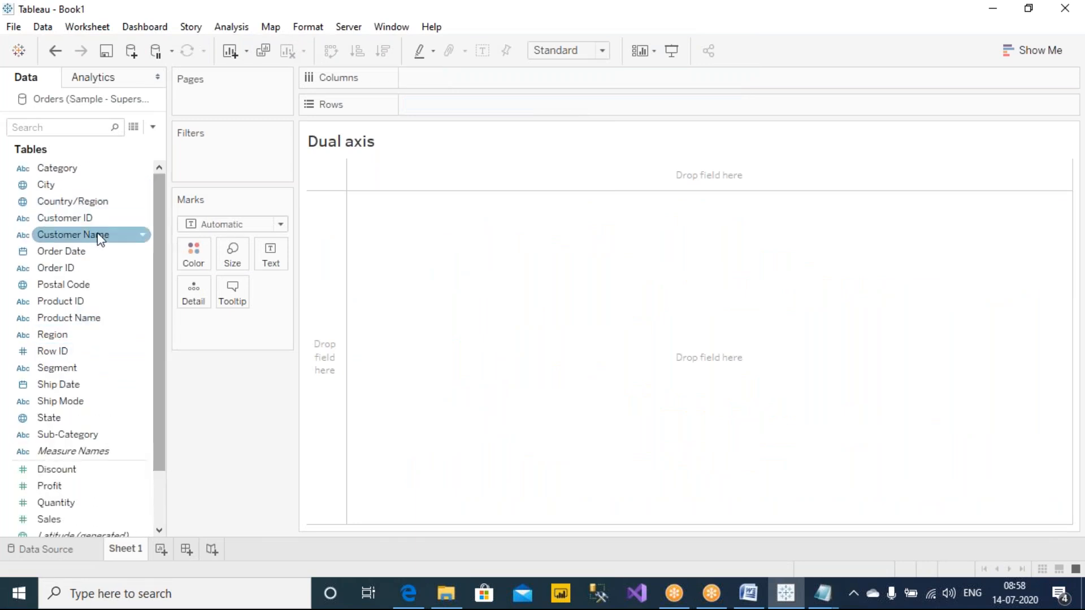
left_click_drag(56, 322, 458, 105)
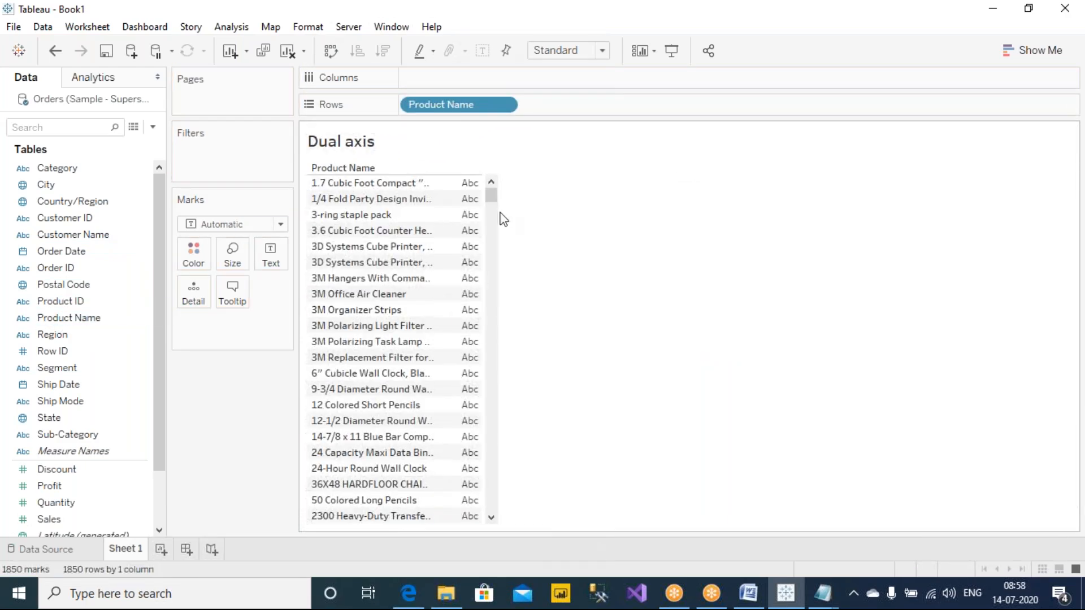
left_click_drag(491, 192, 489, 146)
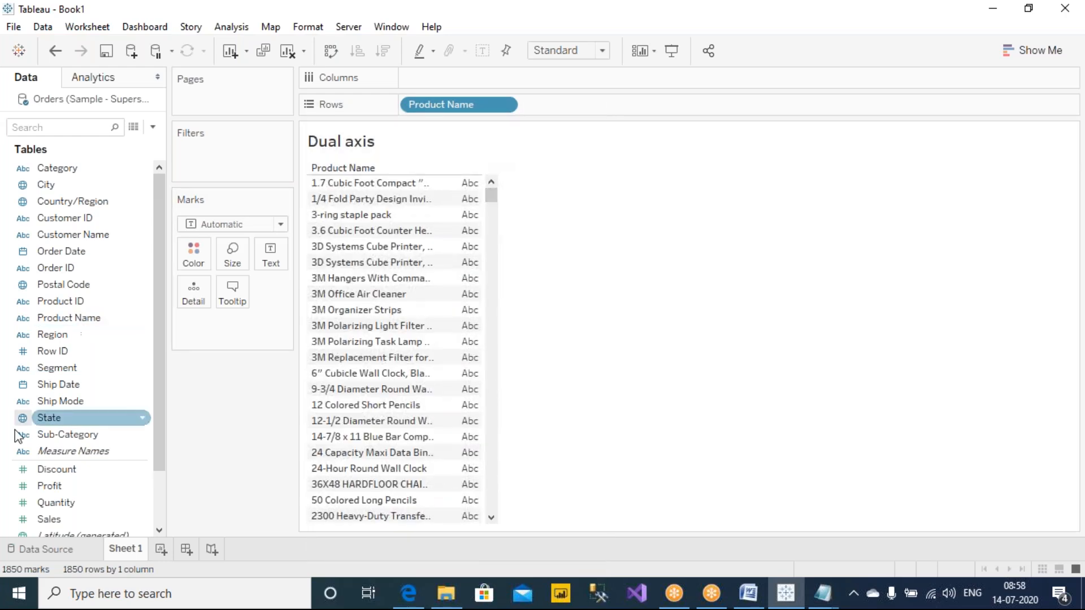
left_click_drag(67, 522, 437, 78)
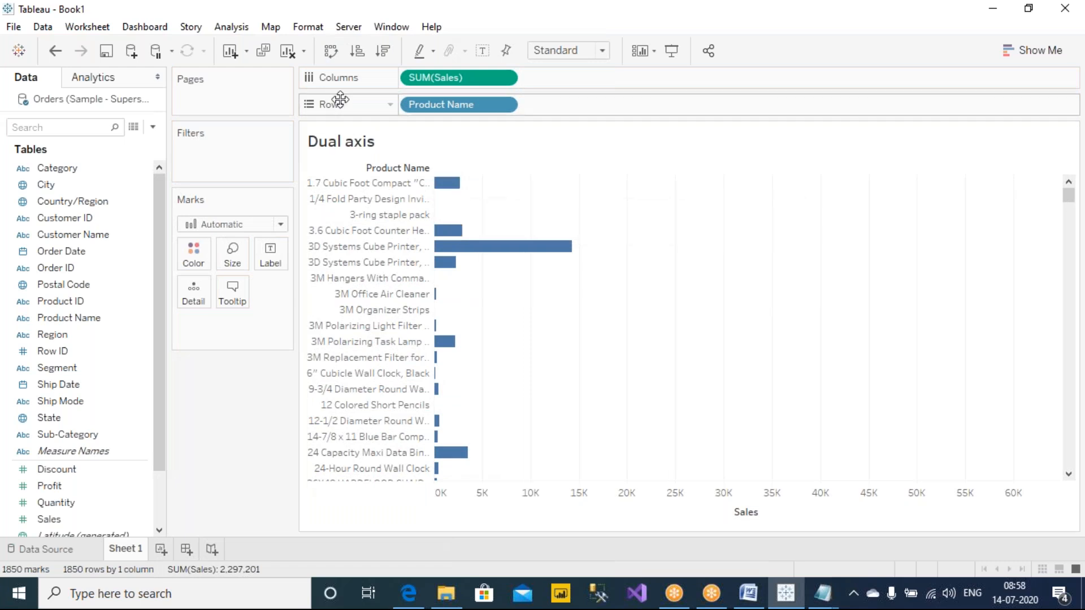
Step: Swap the rows and columns, set the mark type to Line, and look along the products in the chart
left_click(331, 51)
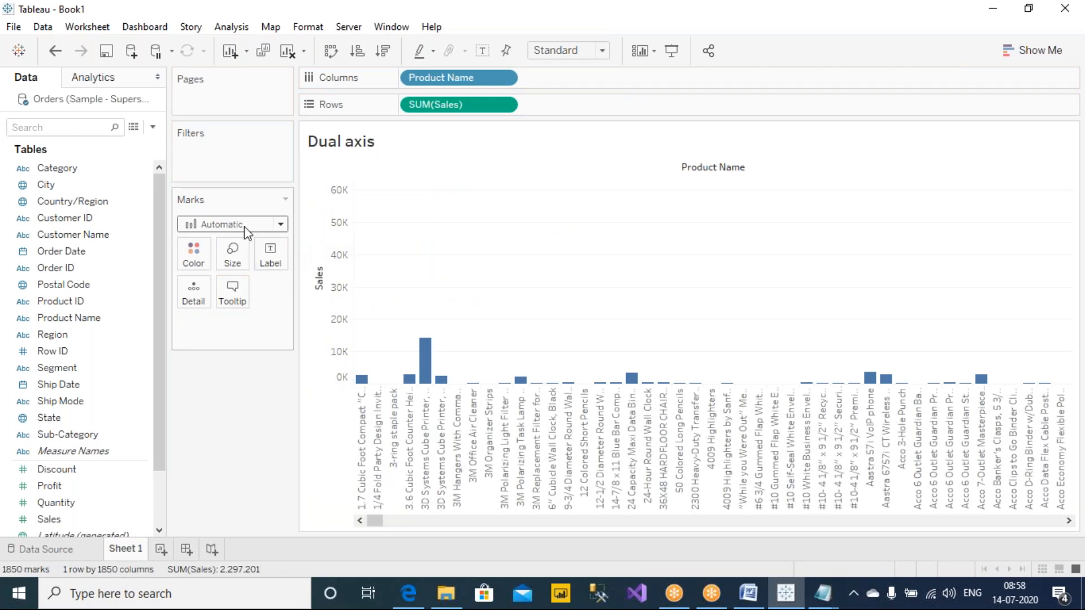
left_click(217, 226)
left_click(212, 277)
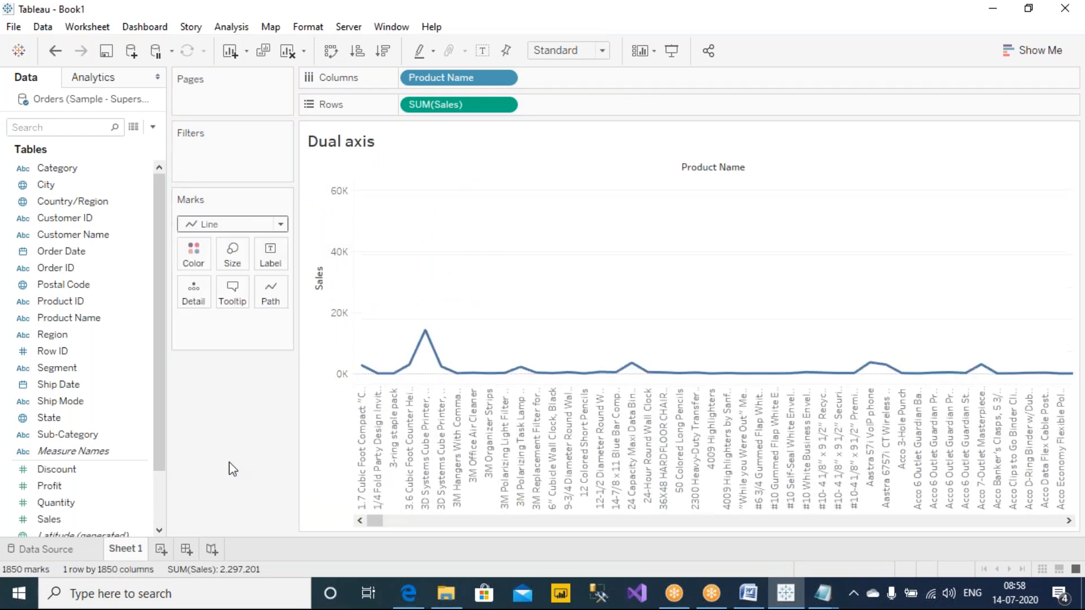
left_click_drag(376, 521, 342, 571)
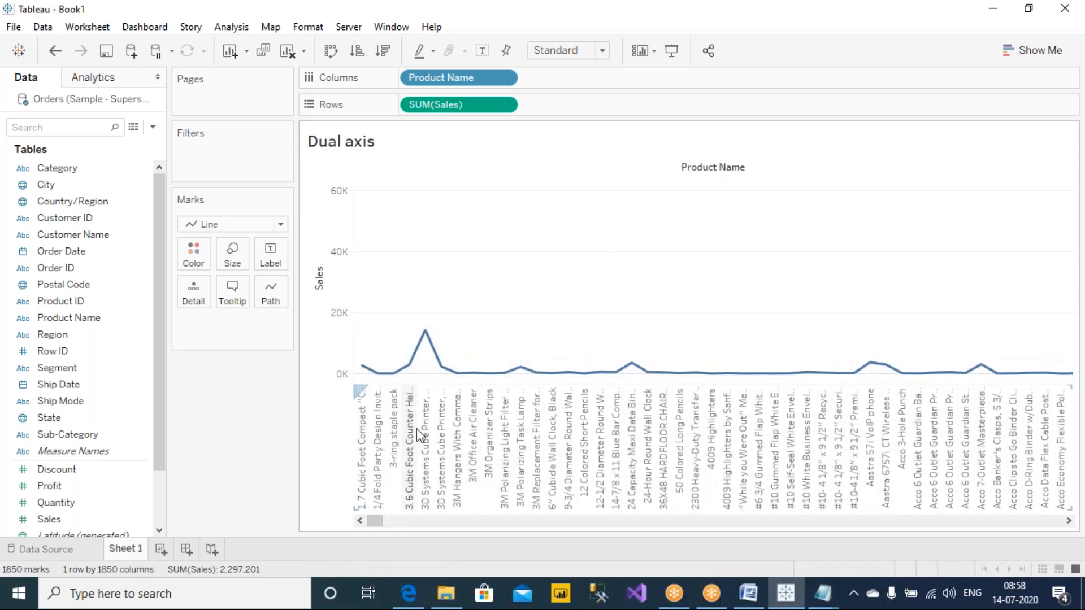
Step: Fit the line chart to the entire view, and replace Product Name with Sub-Category on Columns
left_click(573, 52)
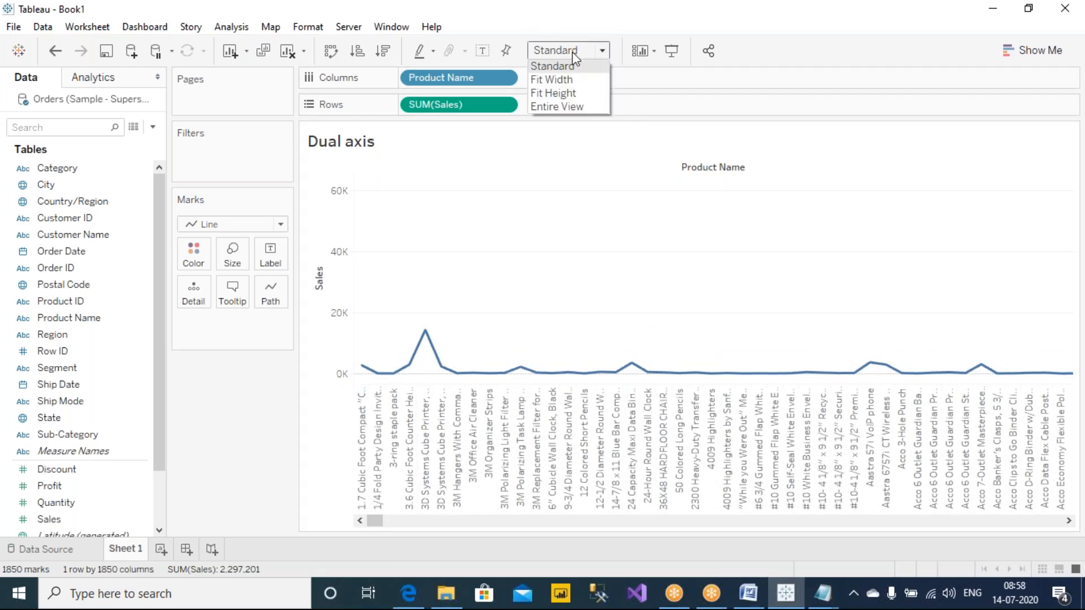
left_click(578, 106)
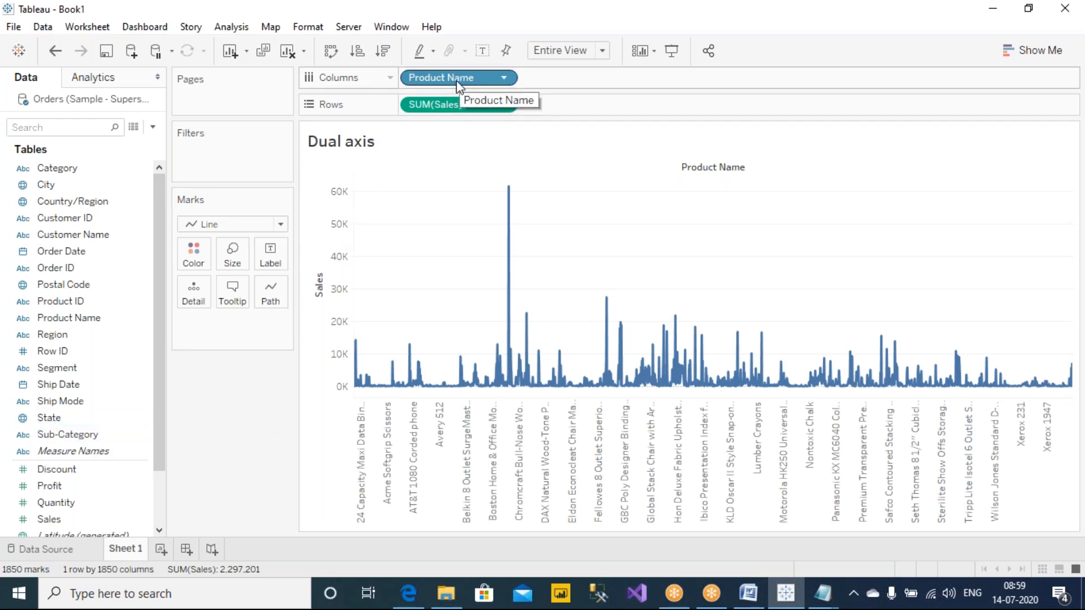
left_click_drag(66, 435, 439, 79)
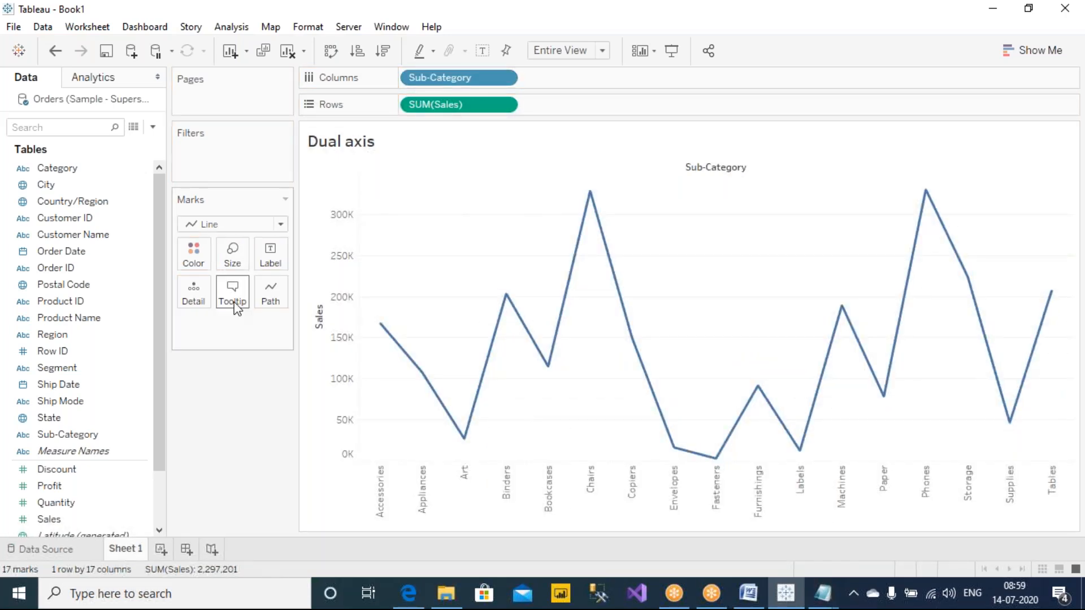
left_click_drag(461, 79, 473, 103)
left_click(571, 54)
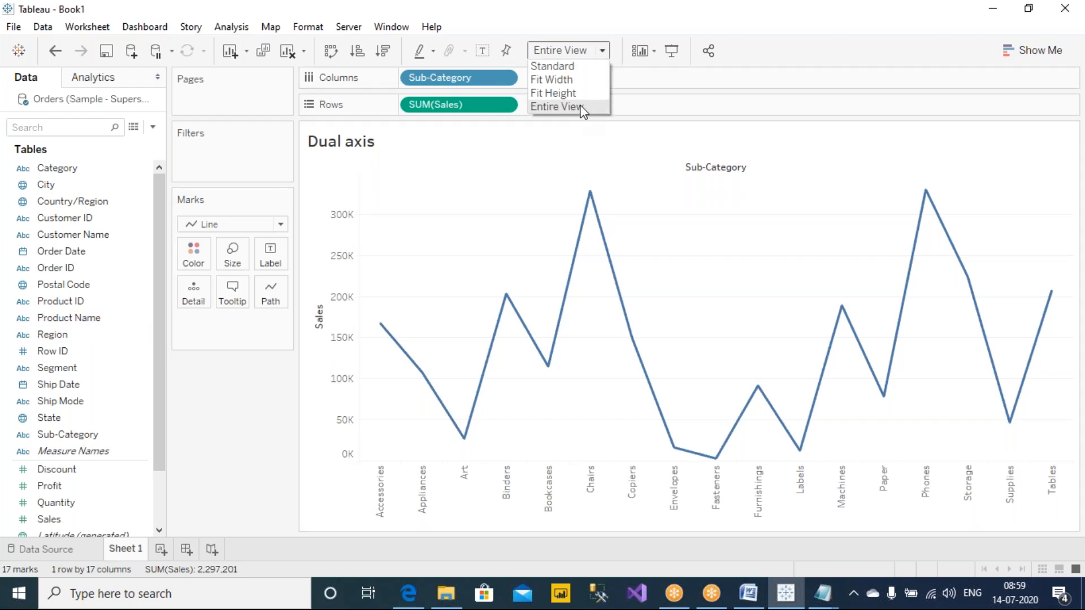
left_click(243, 436)
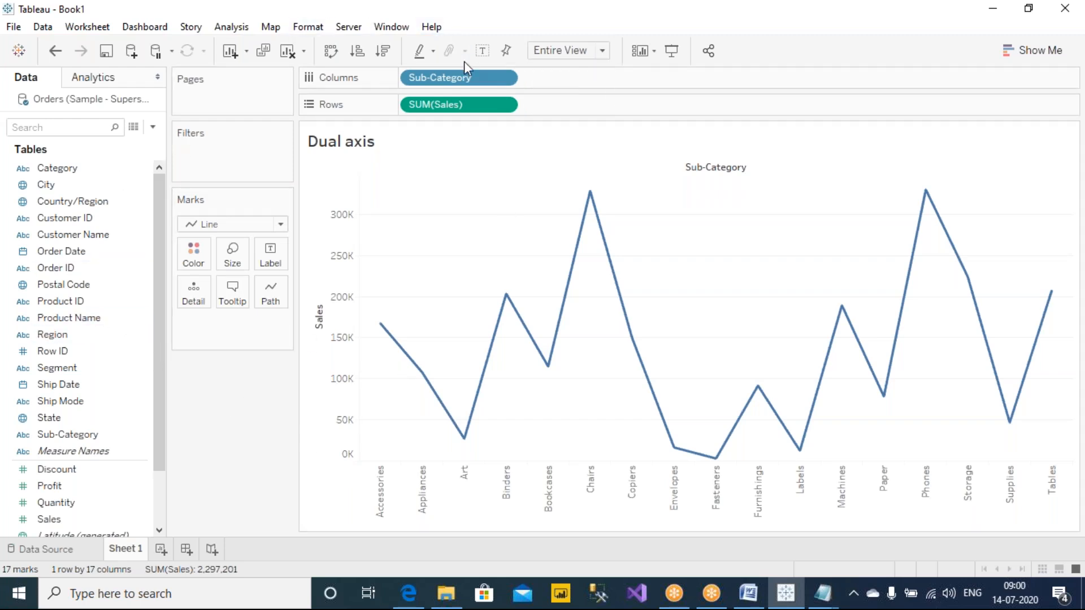
left_click(756, 12)
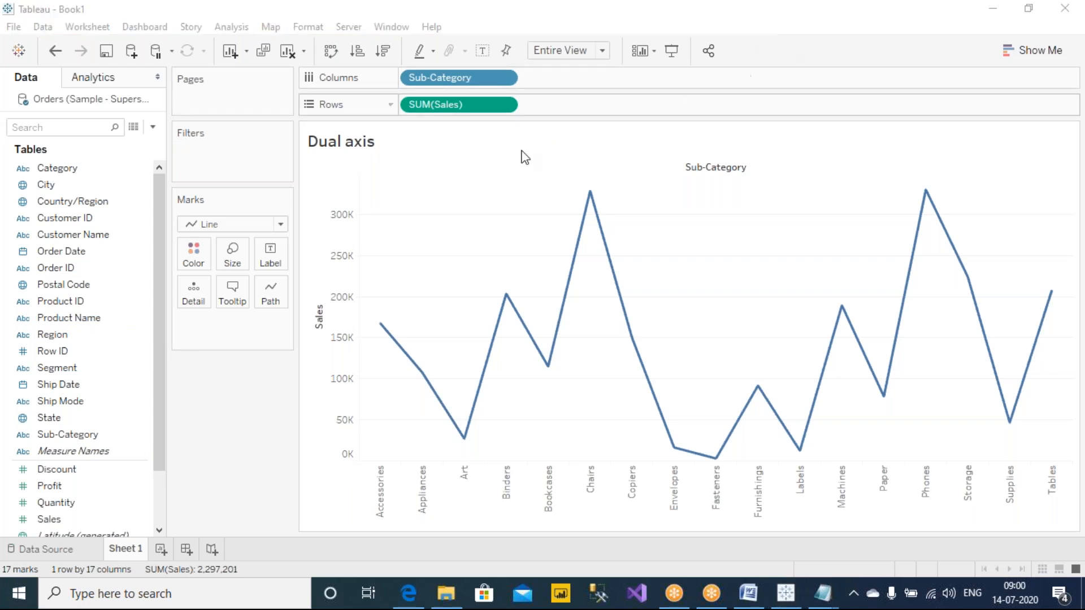
left_click(252, 480)
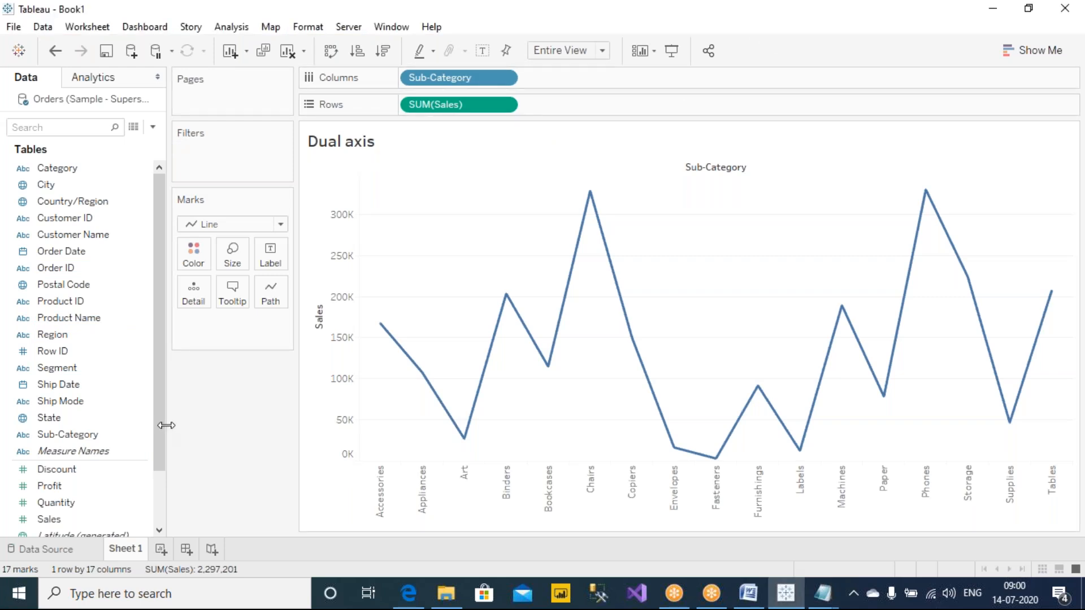
Step: Add Profit as a second axis opposite the Sales axis to make a dual line chart
left_click(69, 486)
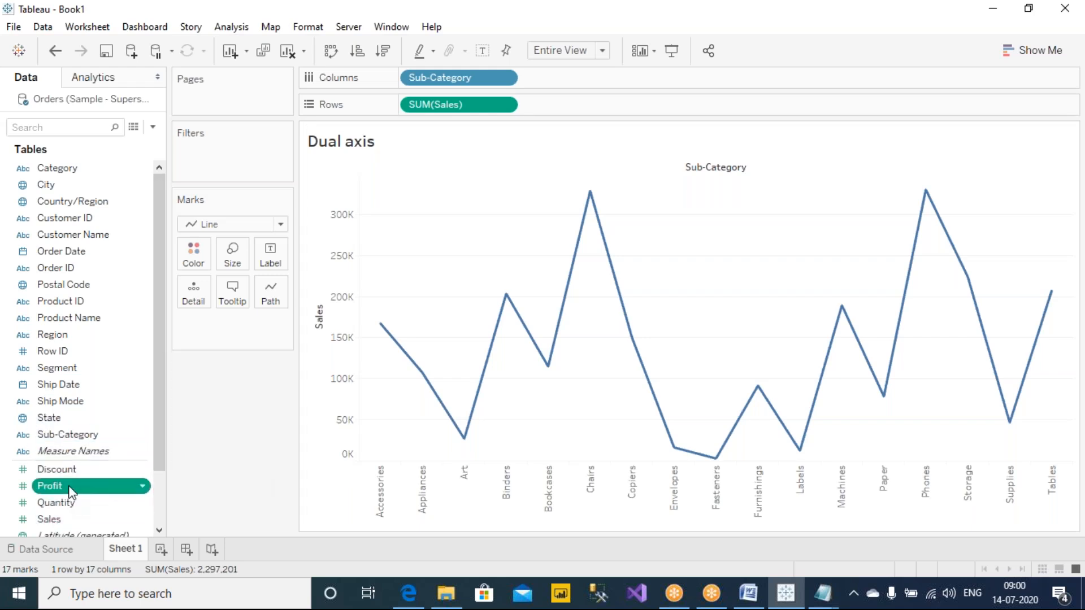
scroll(160, 352, "down", 1)
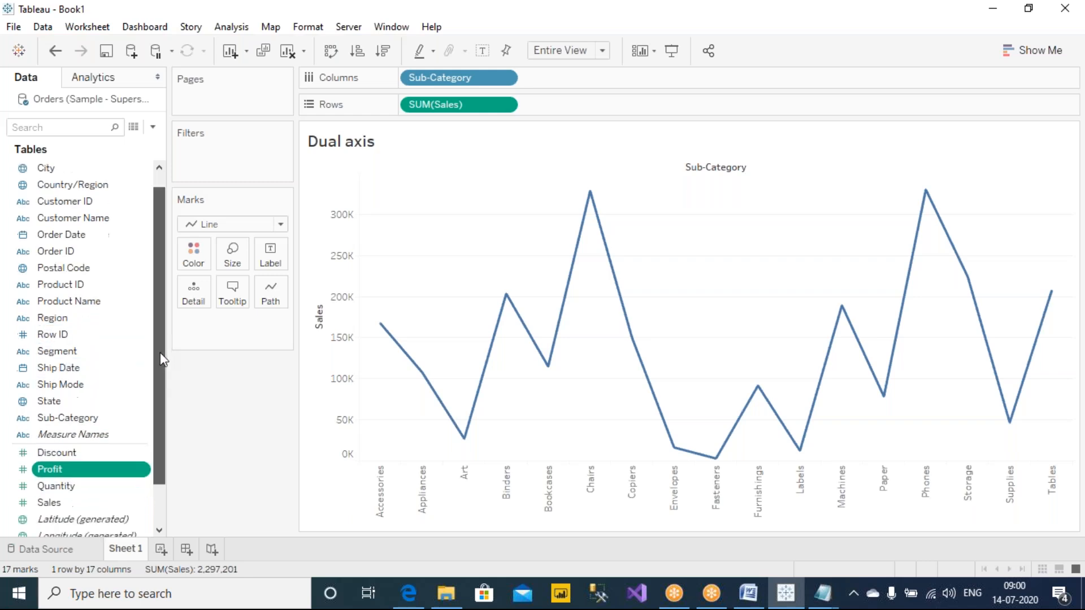
scroll(161, 352, "down", 3)
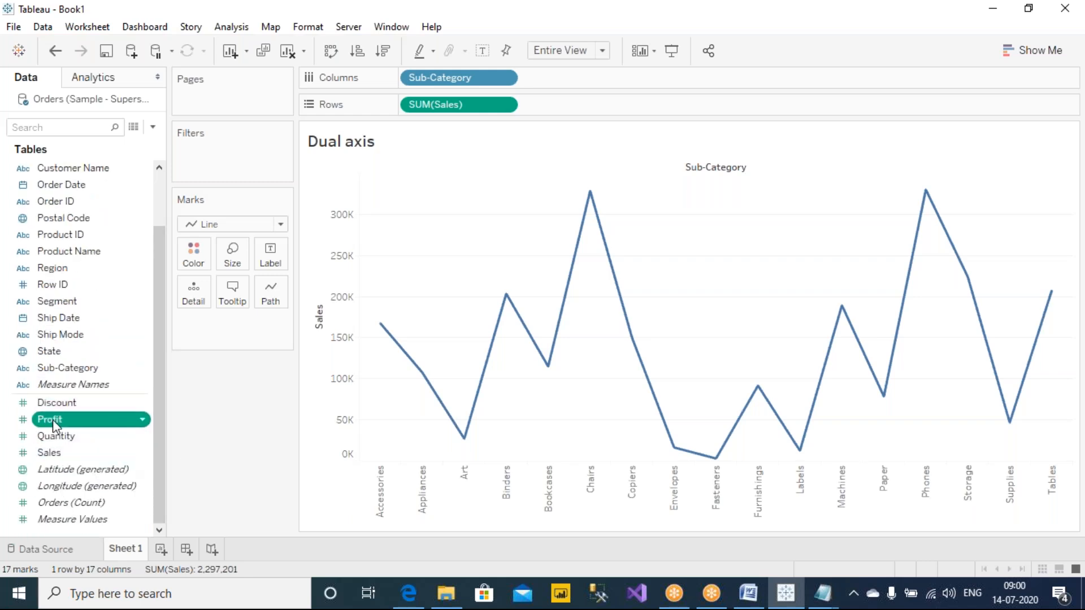
left_click_drag(54, 418, 1071, 292)
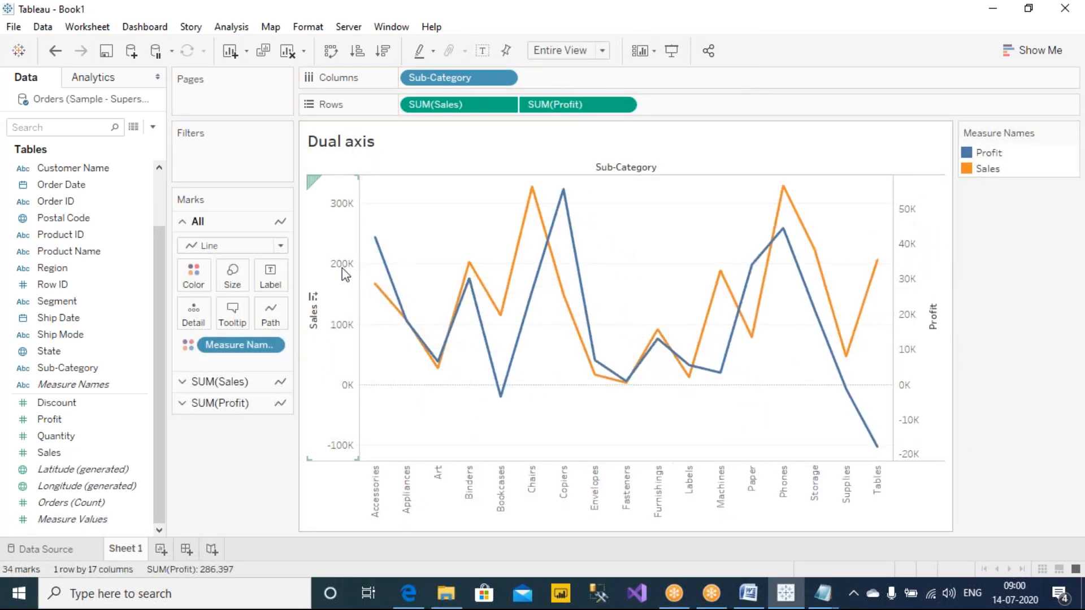
Step: Synchronize the Sales axis with the Profit axis, and move the Measure Names legend beneath the Marks card
mouse_move(376, 265)
right_click(354, 287)
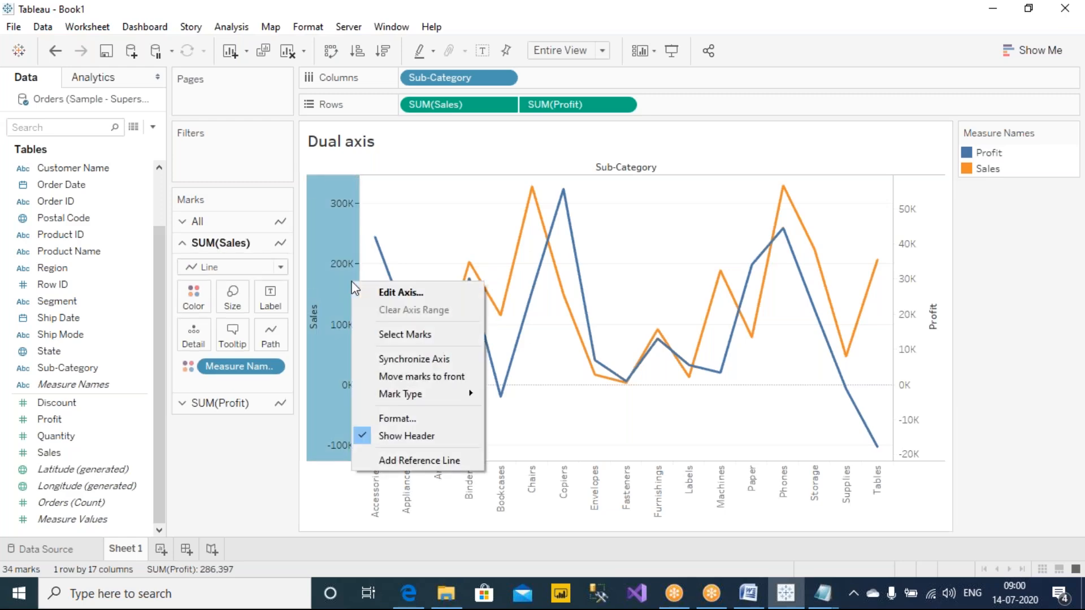
left_click(412, 360)
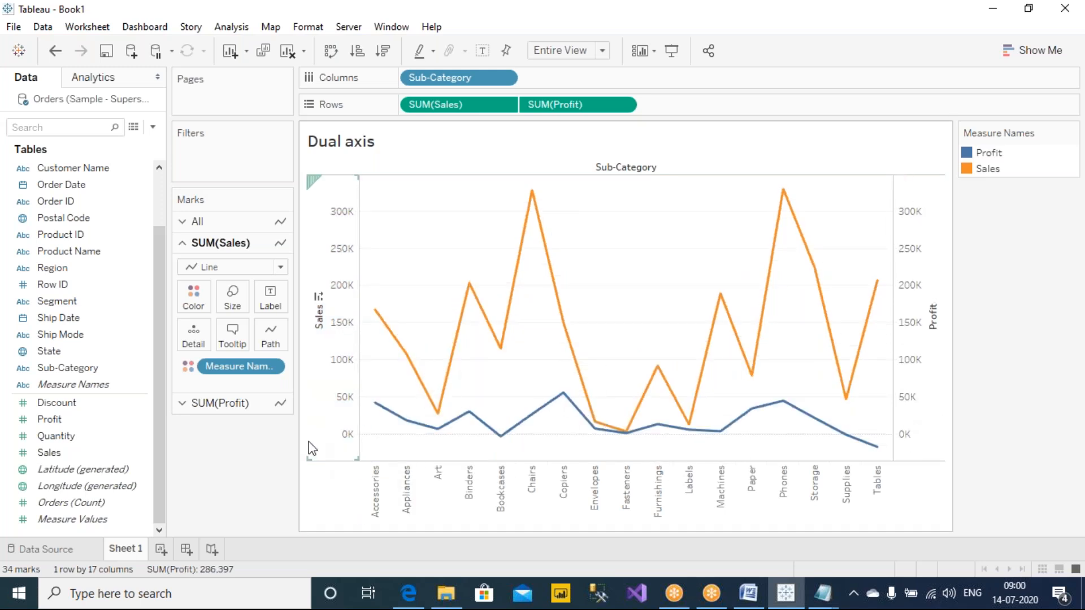
left_click_drag(1013, 129, 254, 434)
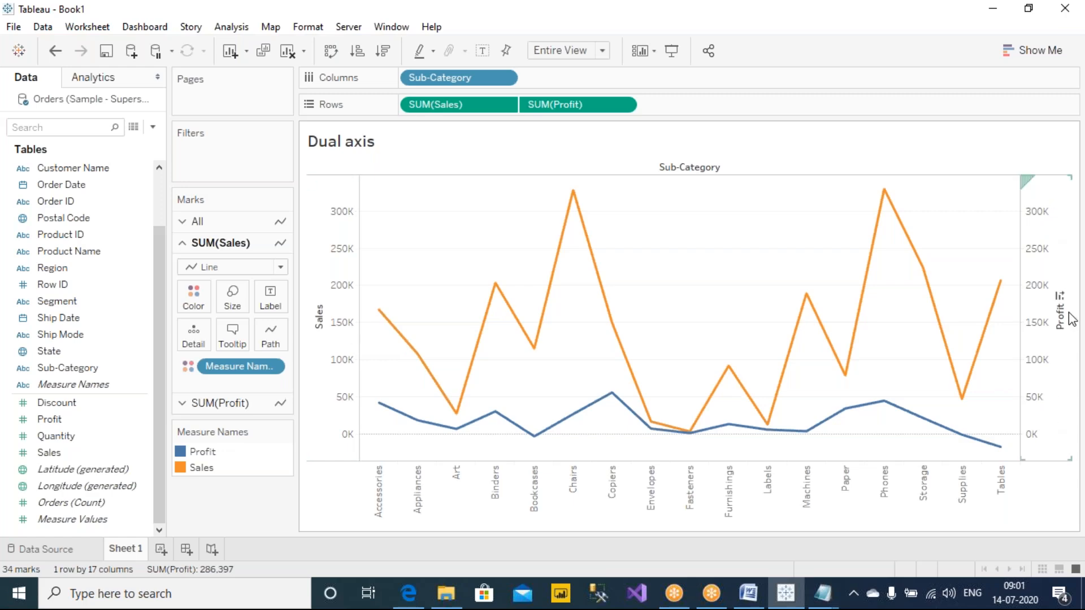
Step: Hide the Profit axis header in the chart, and show it again through the SUM(Profit) field on Rows
right_click(1043, 249)
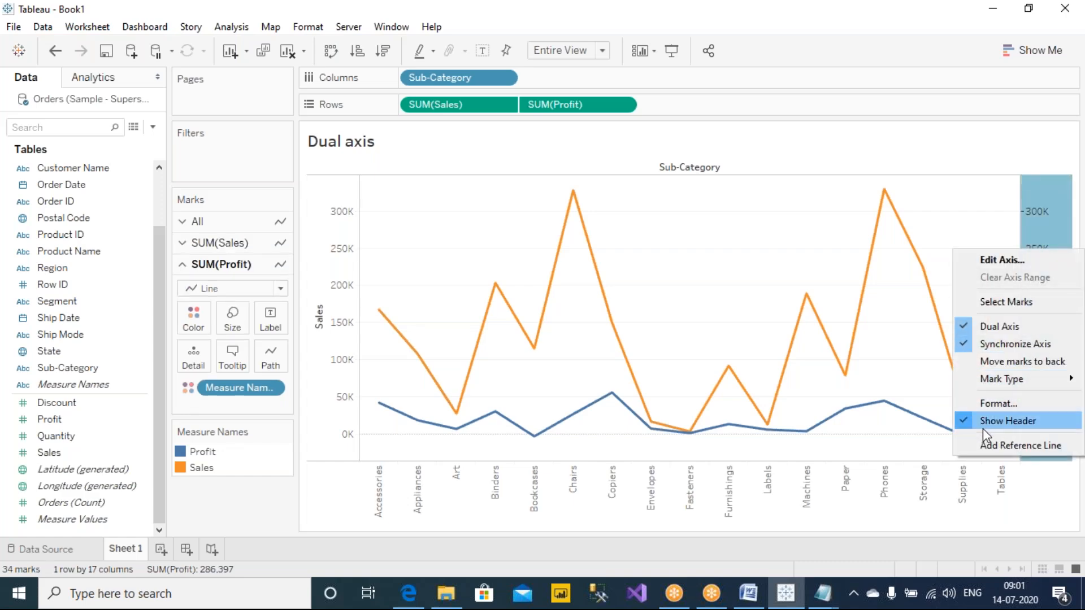
left_click(1022, 428)
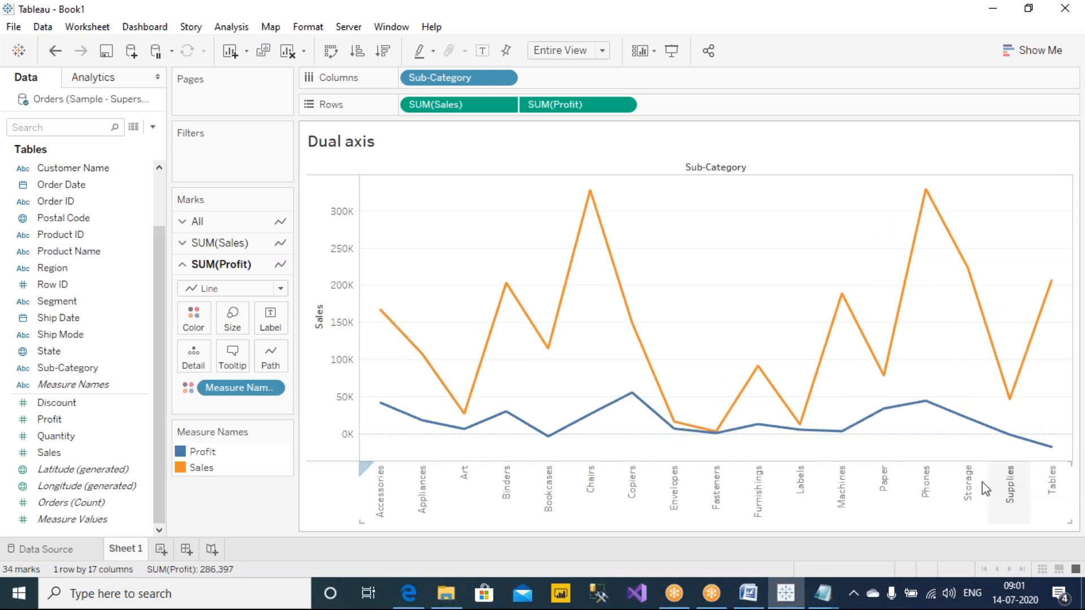
mouse_move(602, 407)
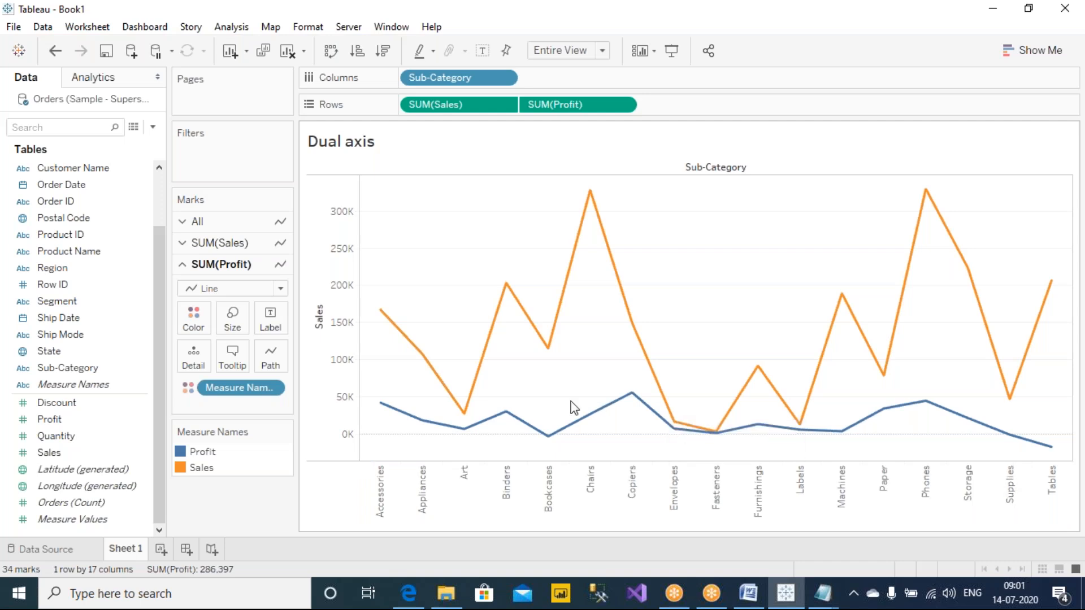
right_click(1078, 240)
left_click(1063, 165)
right_click(577, 113)
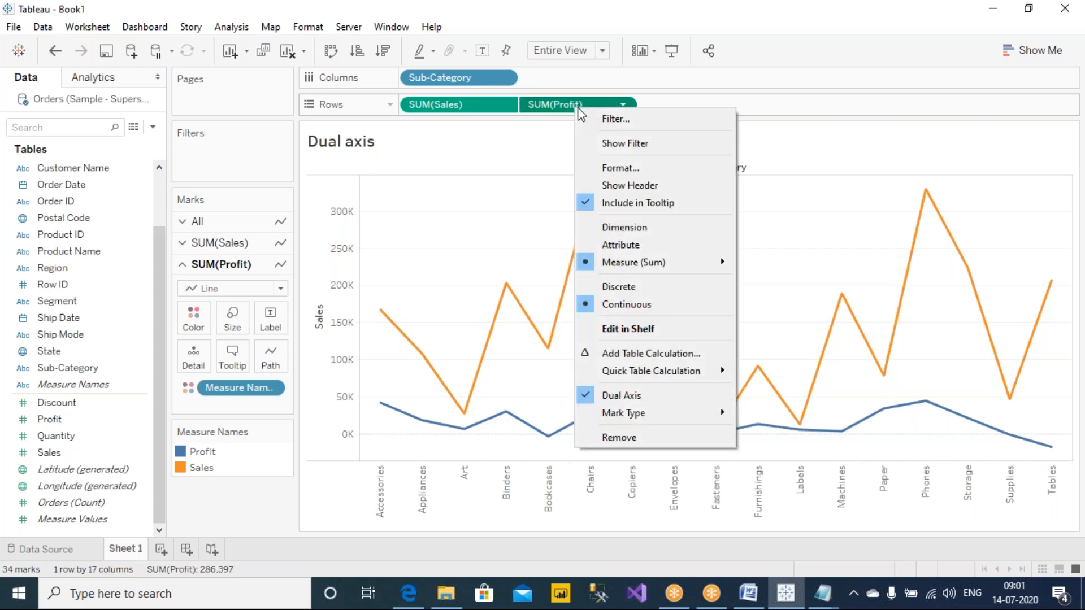
left_click(635, 186)
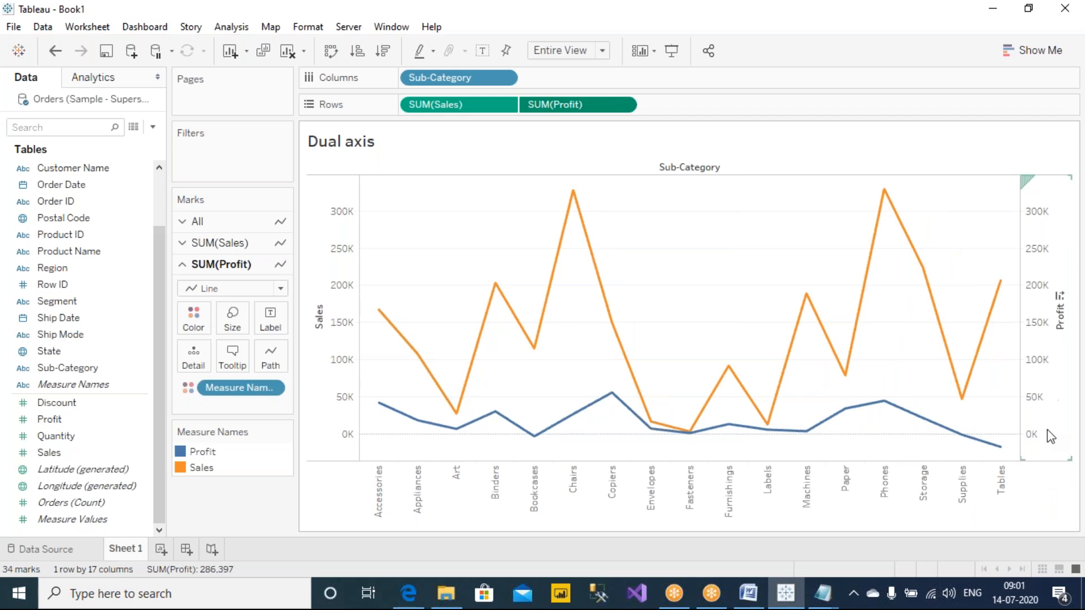
Step: Repeat hiding the header of the Profit axis and restoring it from the SUM(Profit) field
right_click(1035, 267)
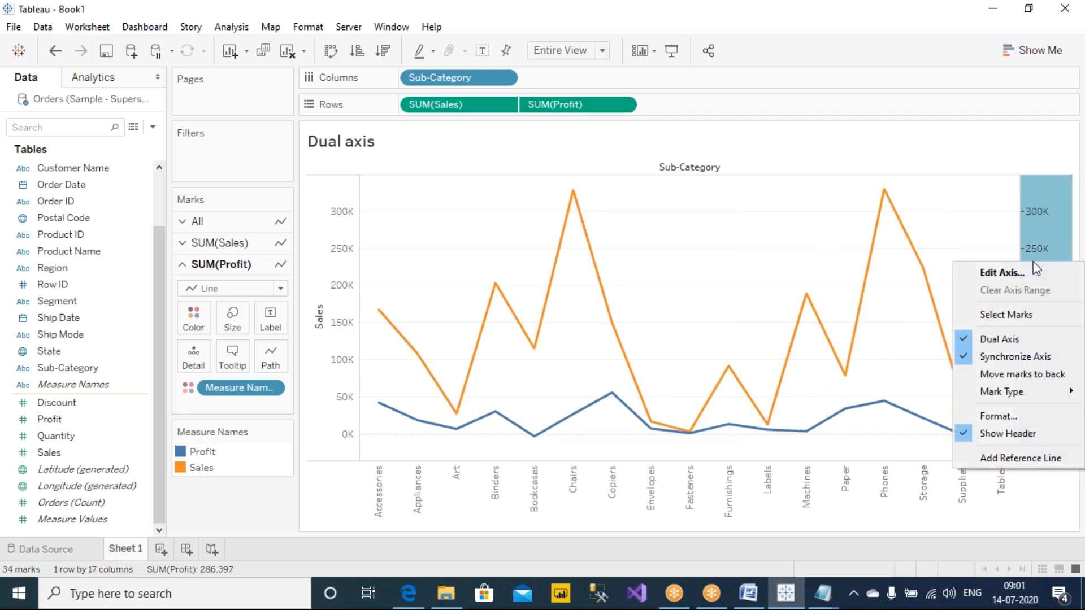
left_click(1007, 434)
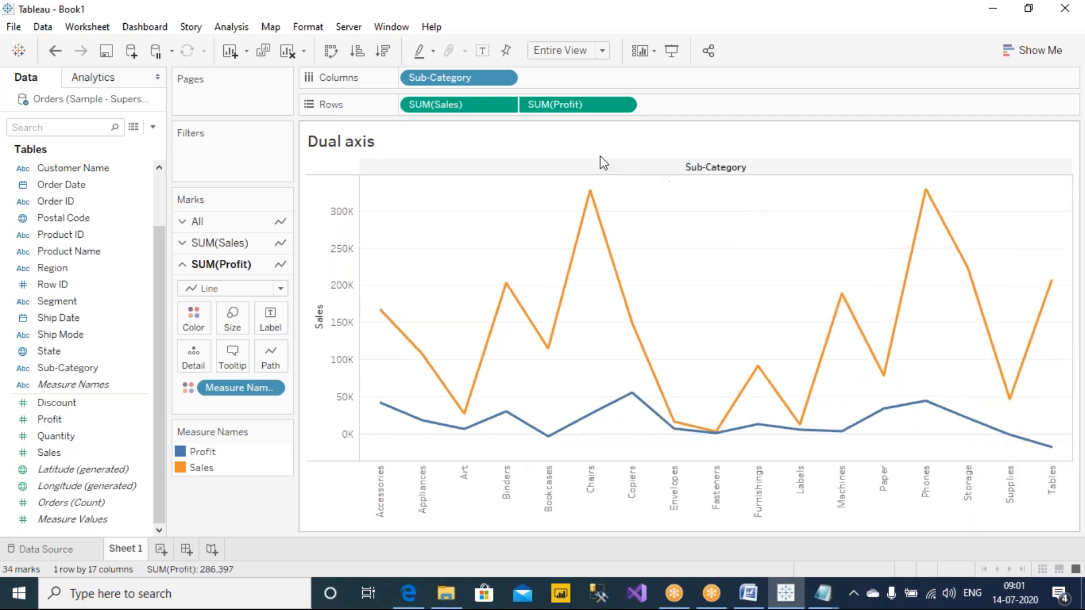
right_click(575, 104)
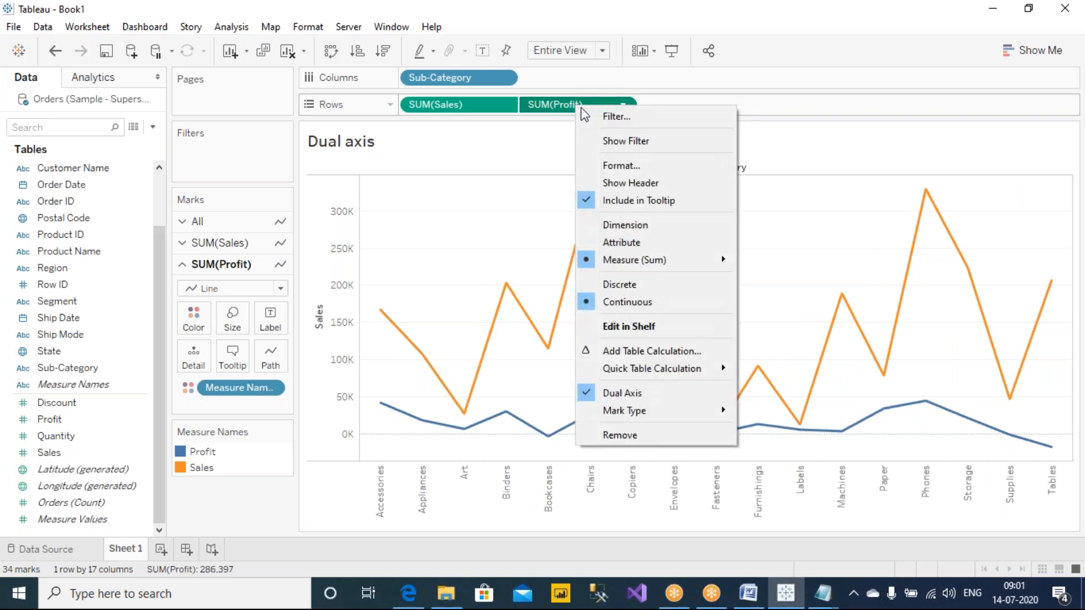
left_click(631, 183)
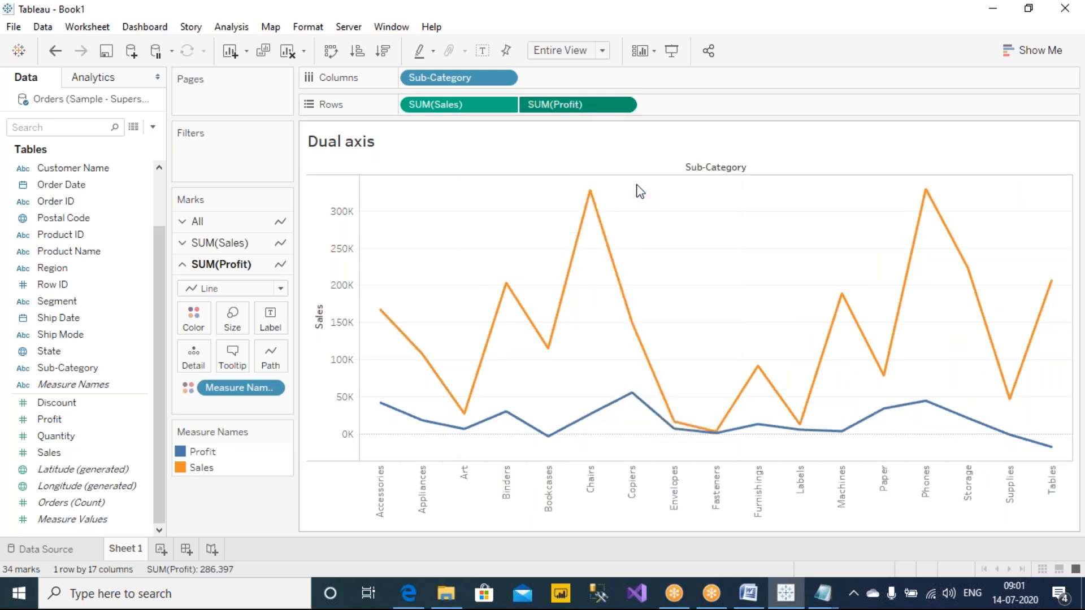
Step: Hide the Profit axis header through the SUM(Profit) field, and show mark labels on both lines
right_click(592, 105)
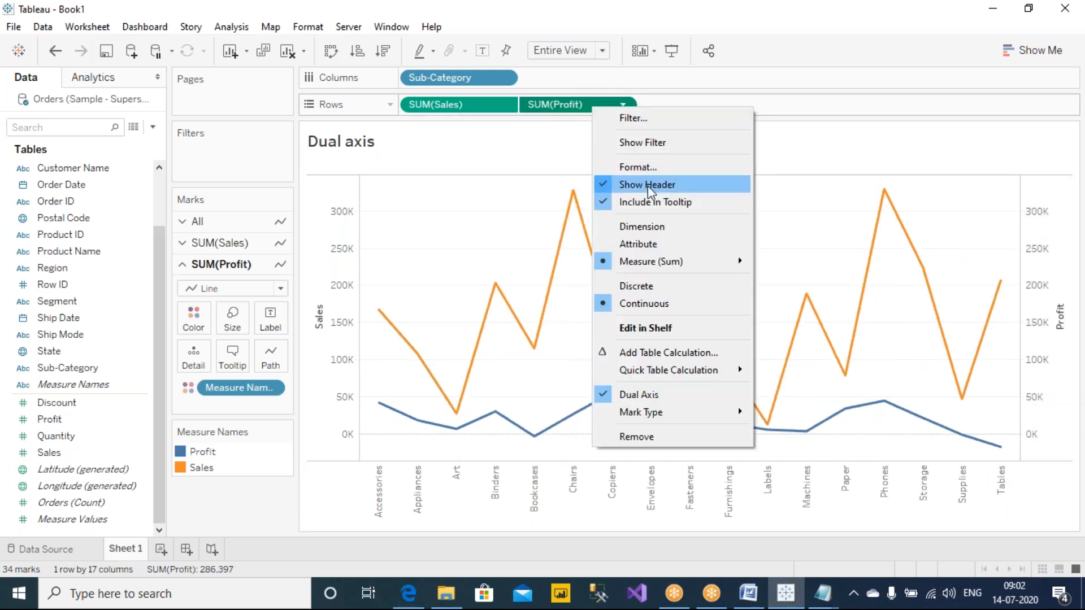
left_click(647, 185)
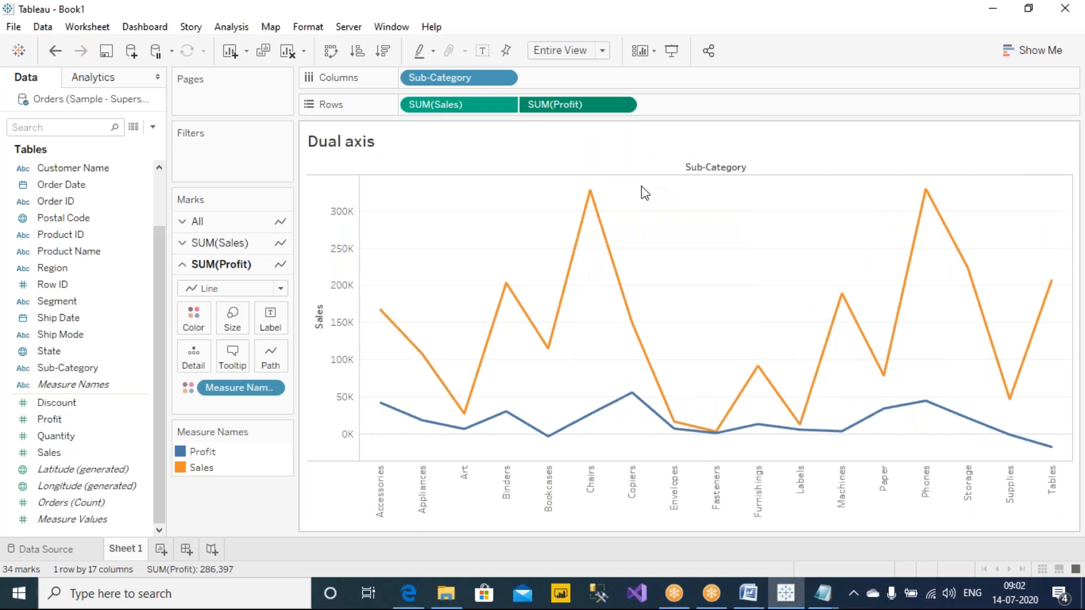
left_click(481, 51)
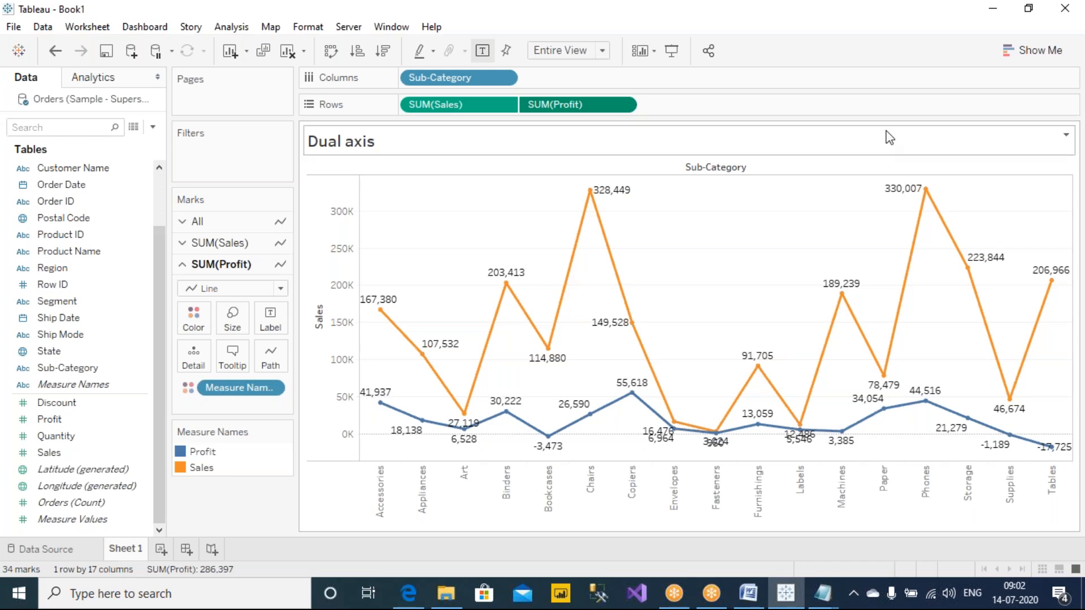
mouse_move(648, 411)
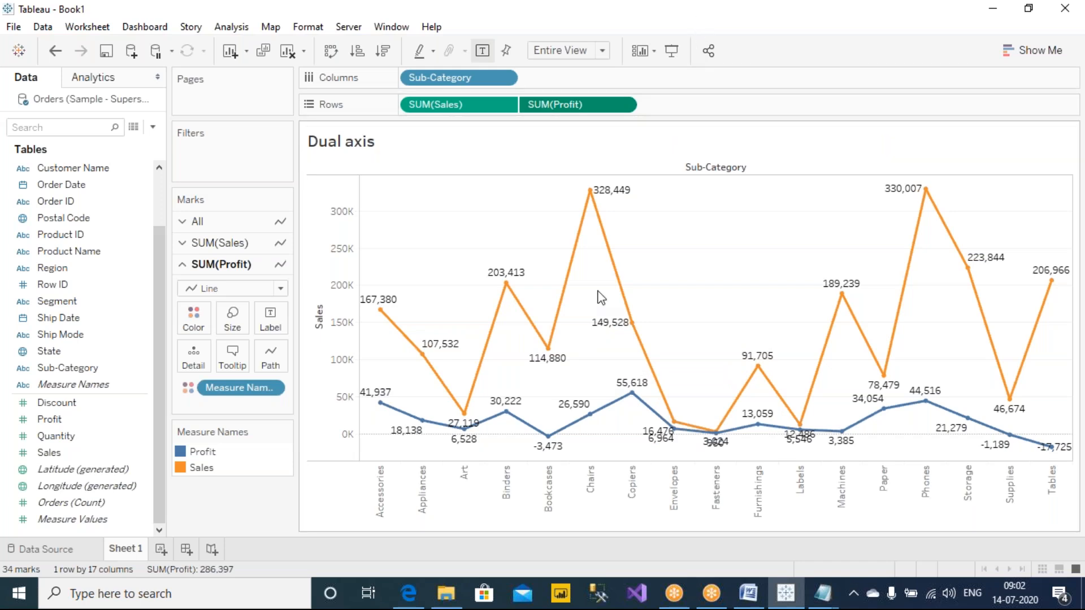
Step: Circle the three Marks card sections in red ink, write a circled "3" and "I.A" above them, and clear the annotations
left_click(686, 7)
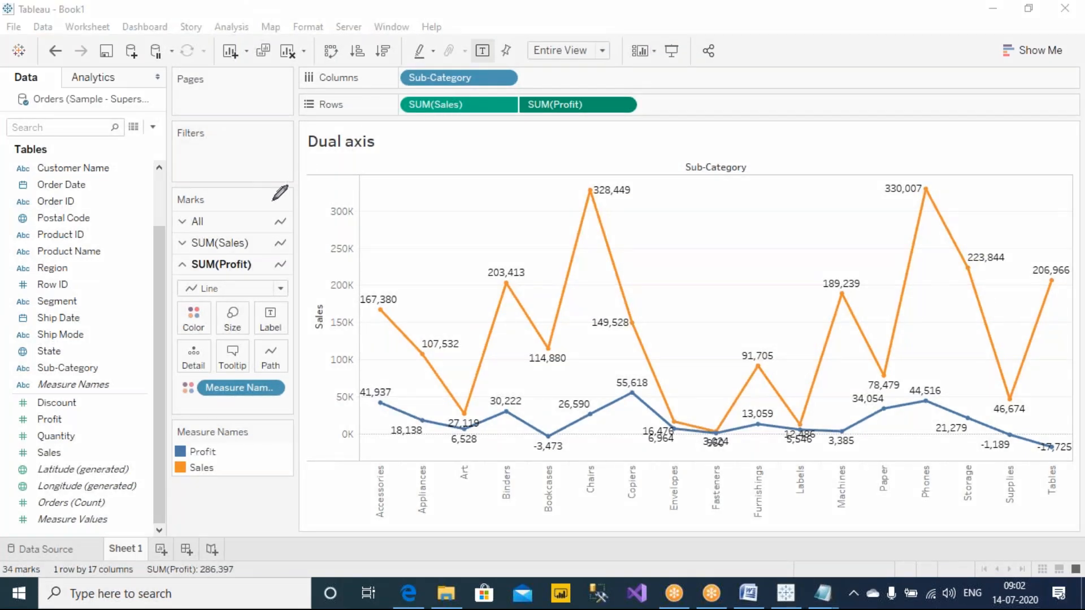
mouse_move(287, 190)
left_mouse_down()
mouse_move(263, 178)
mouse_move(158, 215)
mouse_move(226, 288)
mouse_move(313, 239)
mouse_move(288, 186)
left_mouse_up()
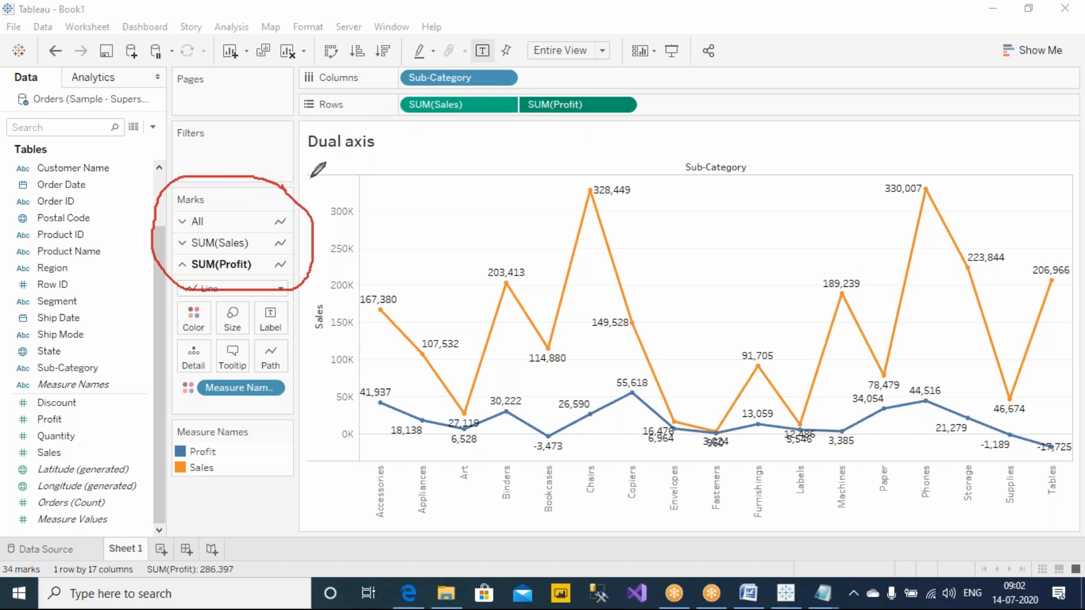
mouse_move(242, 144)
left_mouse_down()
mouse_move(259, 151)
mouse_move(242, 162)
left_mouse_up()
mouse_move(270, 125)
left_mouse_down()
mouse_move(273, 152)
mouse_move(278, 144)
left_mouse_up()
left_click_drag(236, 84, 264, 84)
mouse_move(250, 85)
left_mouse_down()
mouse_move(244, 114)
mouse_move(266, 116)
mouse_move(287, 88)
mouse_move(295, 111)
mouse_move(296, 101)
left_mouse_up()
left_click(270, 107)
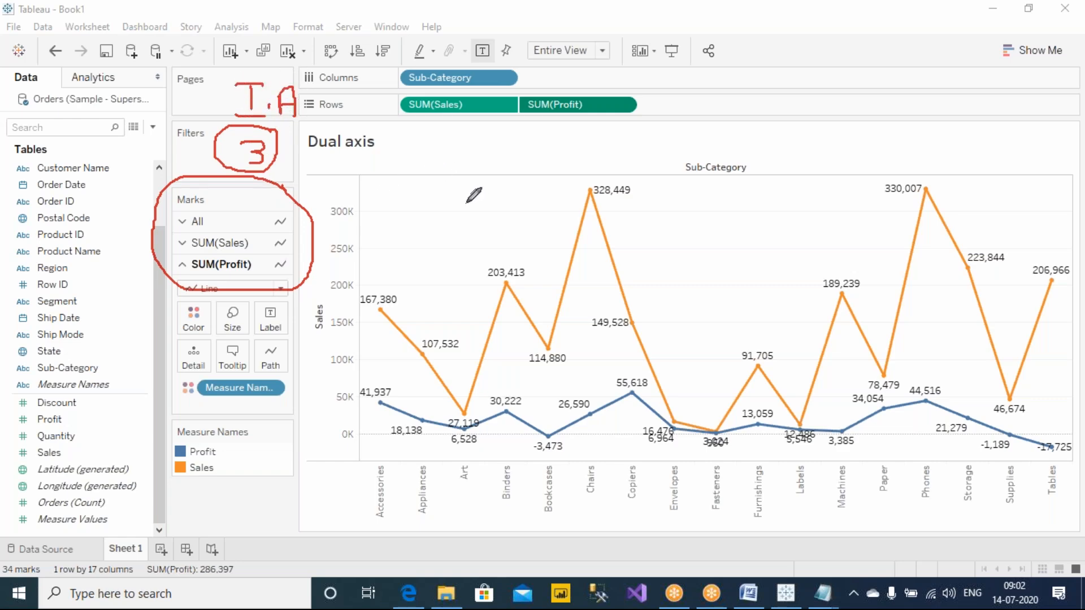
left_click(695, 108)
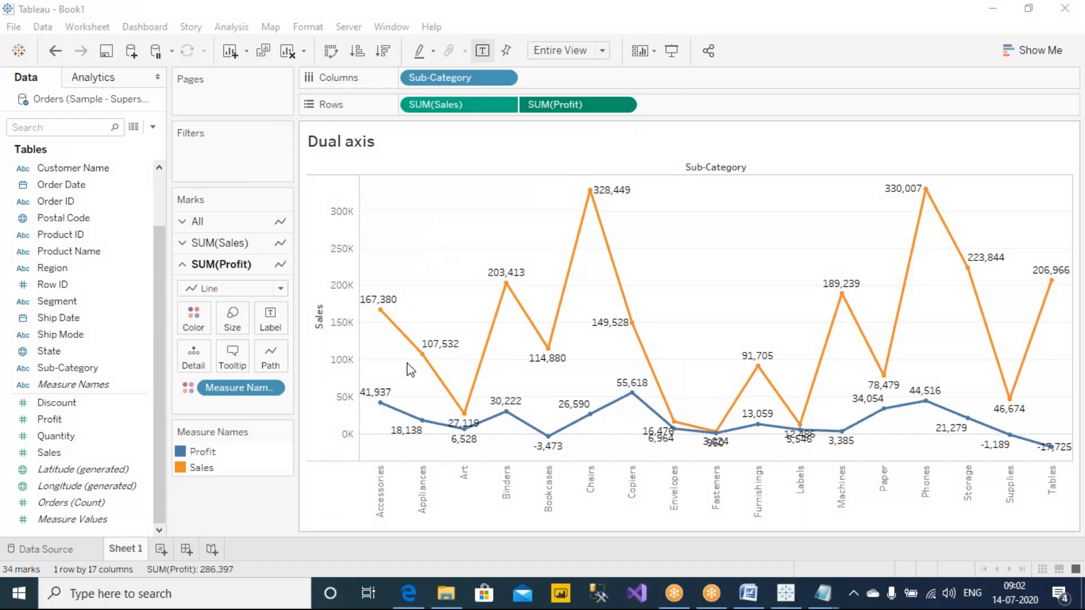
Step: Add a new worksheet, and insert the line "1. INDIVIDUAL AXIS" above the dual axis line of Notes.txt in Notepad
left_click(160, 553)
mouse_move(822, 593)
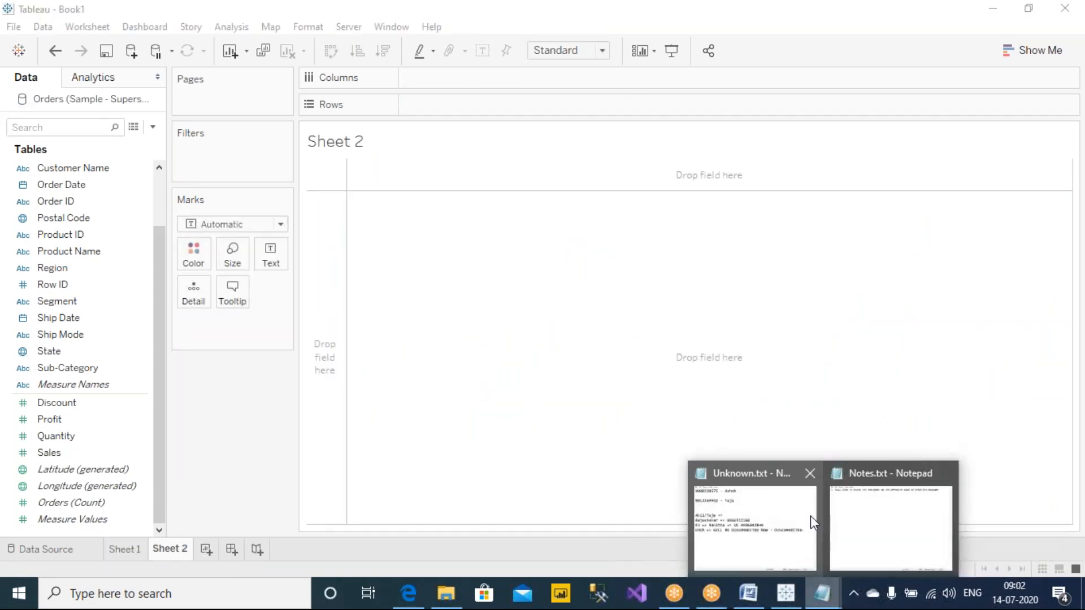
left_click(874, 528)
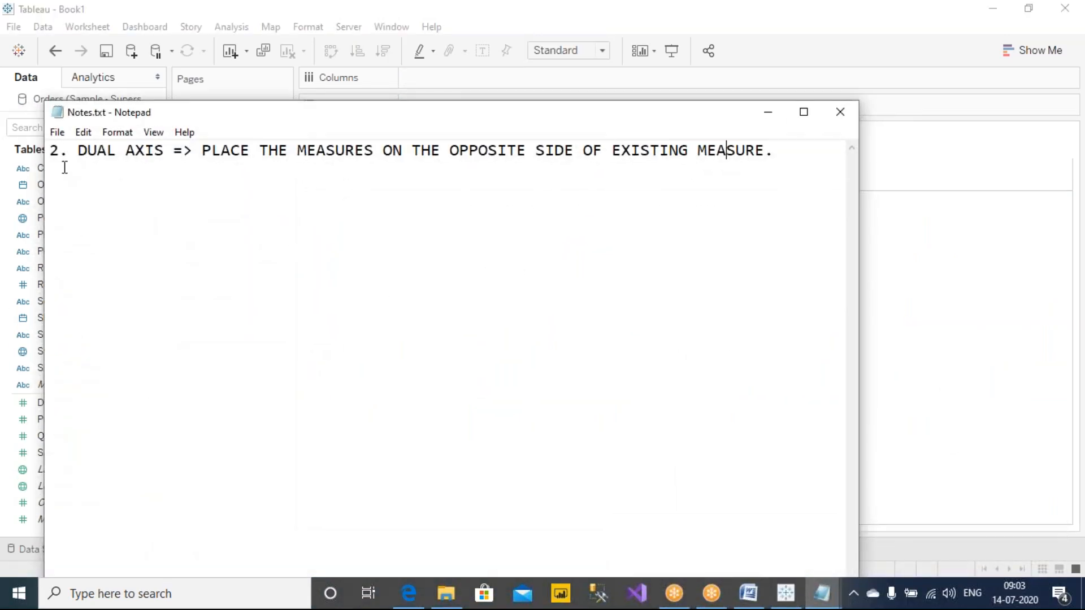
left_click(48, 191)
key("Return")
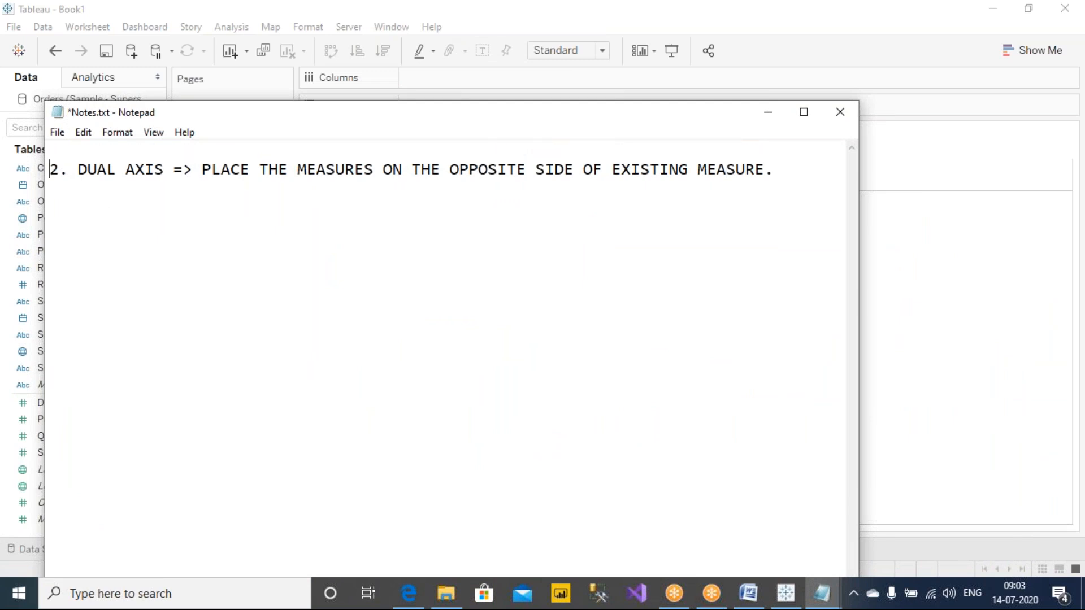
type("1. INDIVIDUAL AXIS")
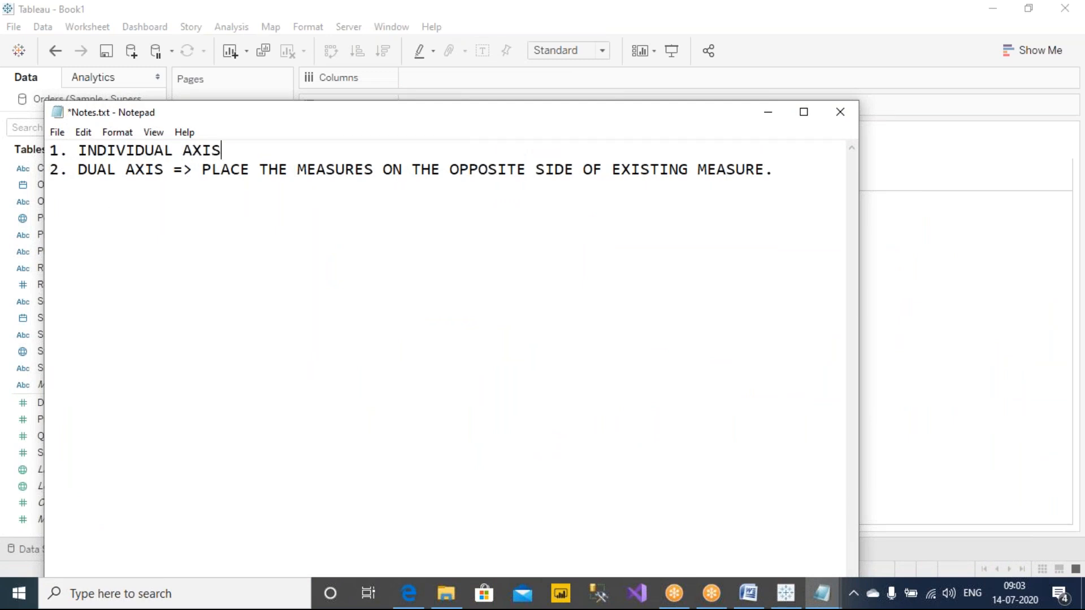
Step: Add the line "3. BLENDED AXIS => BLENDING MEANS MIXING" below the dual axis line of Notes.txt
left_click(826, 189)
key("Return")
type("3. BLENDED AXIS")
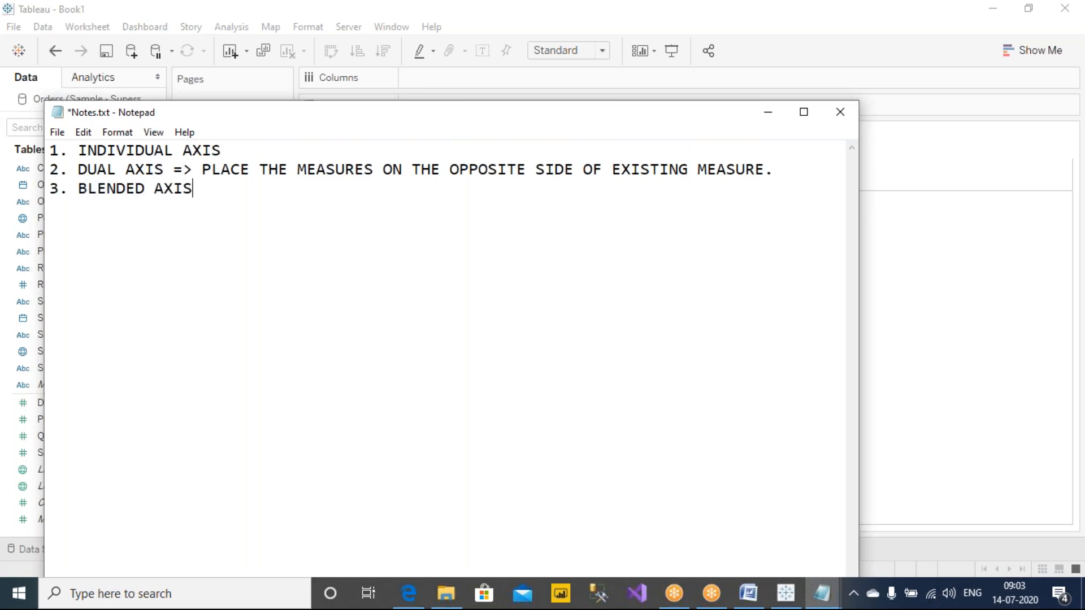
type(" =>")
key("ctrl+s")
type("BLENDING MEANS MIXING")
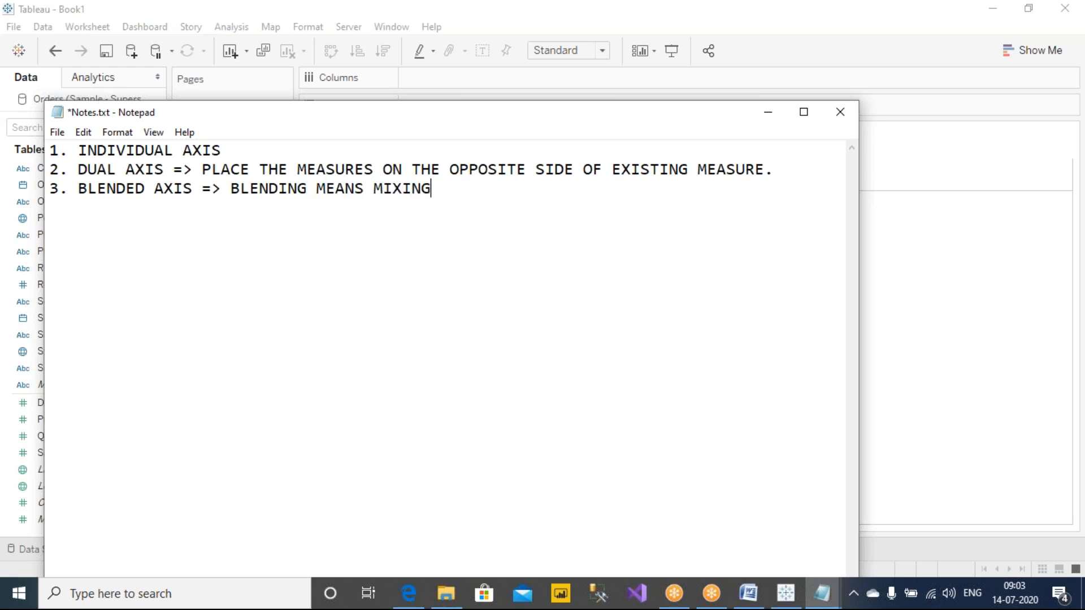
key("ctrl+s")
Step: Write "(DATA BLENDING)" two lines below the blended axis line, and delete that text
key("Return")
key("Return")
type("(DATA BLENDING)")
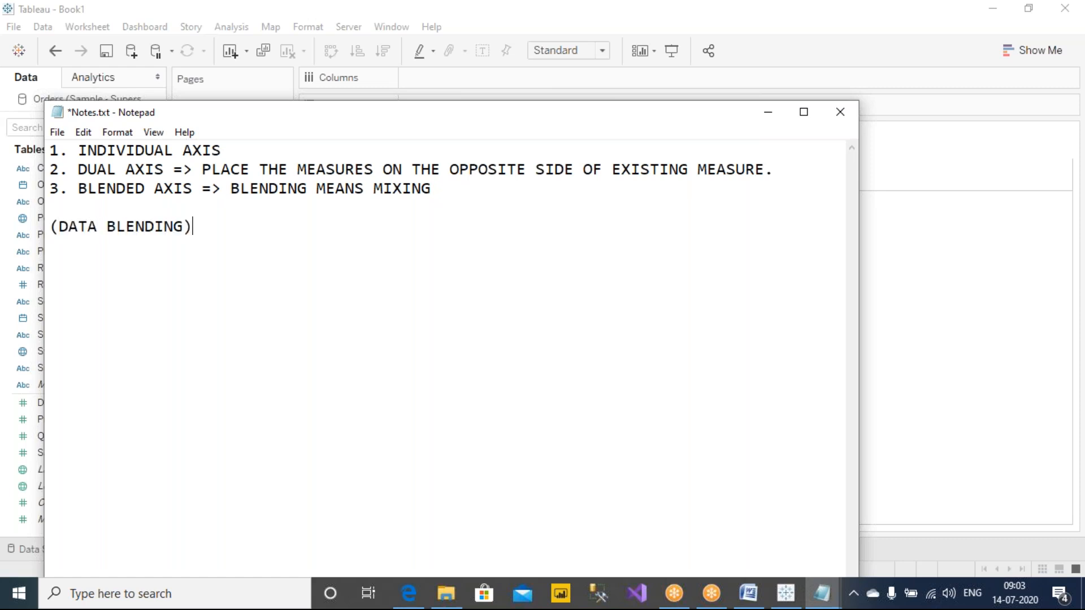
left_click_drag(107, 227, 8, 231)
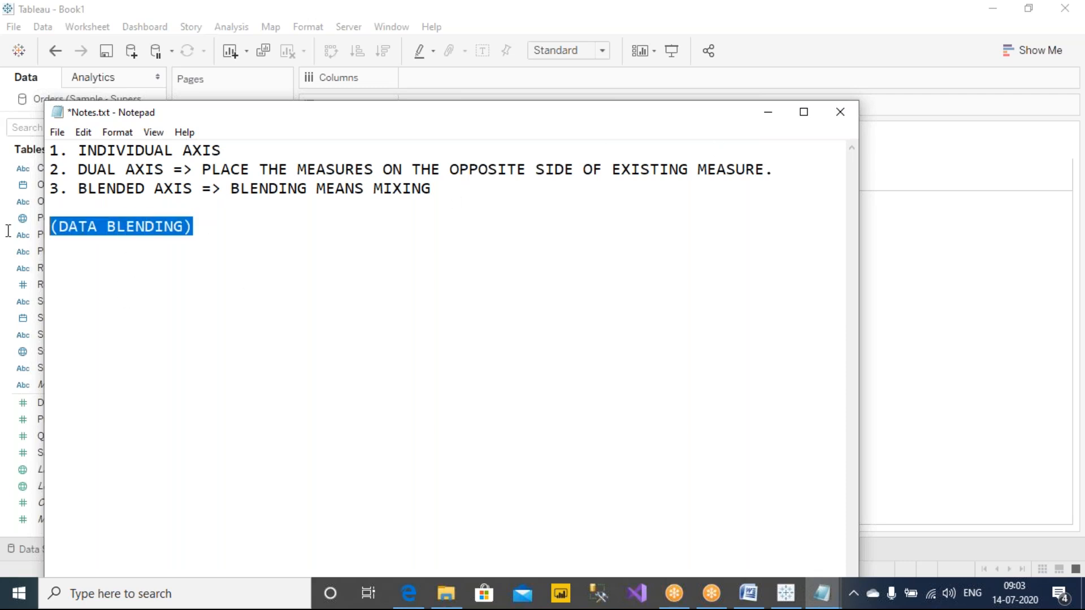
key("Delete")
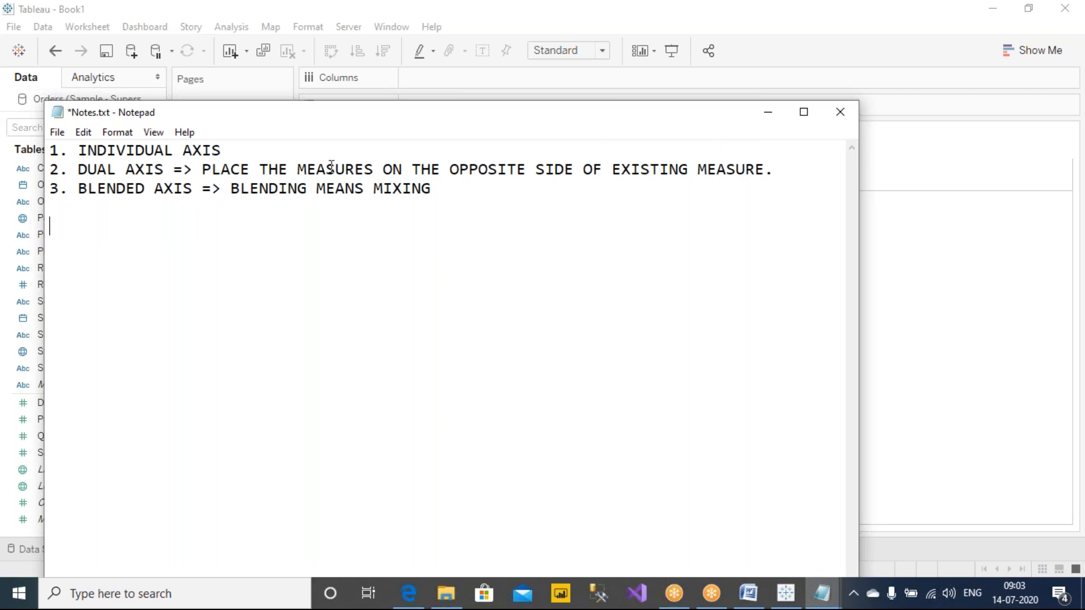
Step: End the blended axis line with a period, add "=> PLACE THE MEASURE ON THE EXISTING MEASURE / AXIS." beneath it, and save the notes
left_click(446, 190)
type(".")
key("Return")
type("=> PLACE THE M")
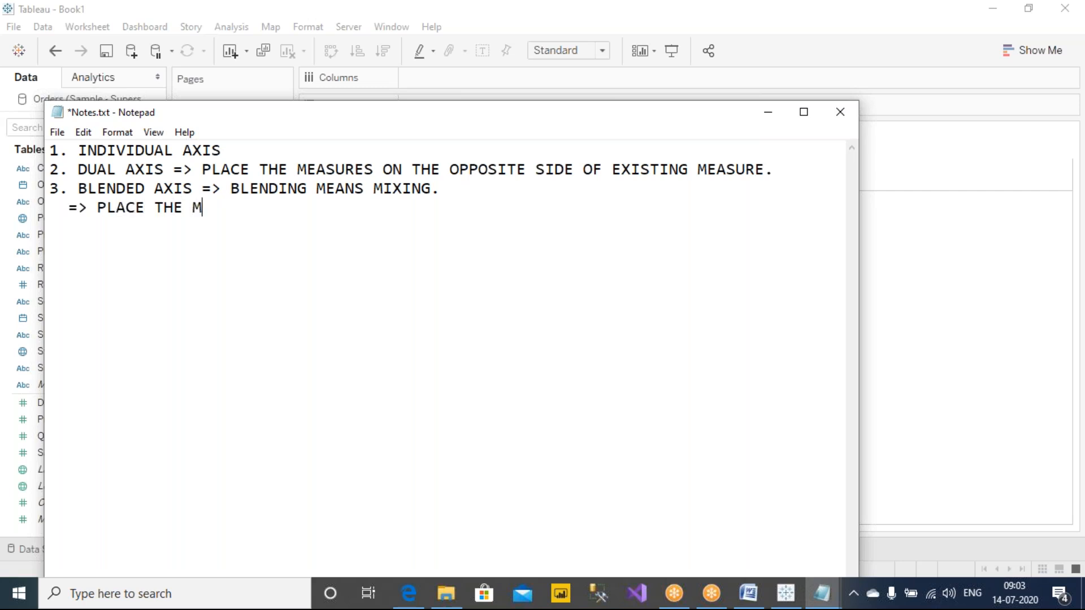
type("EASURE ON")
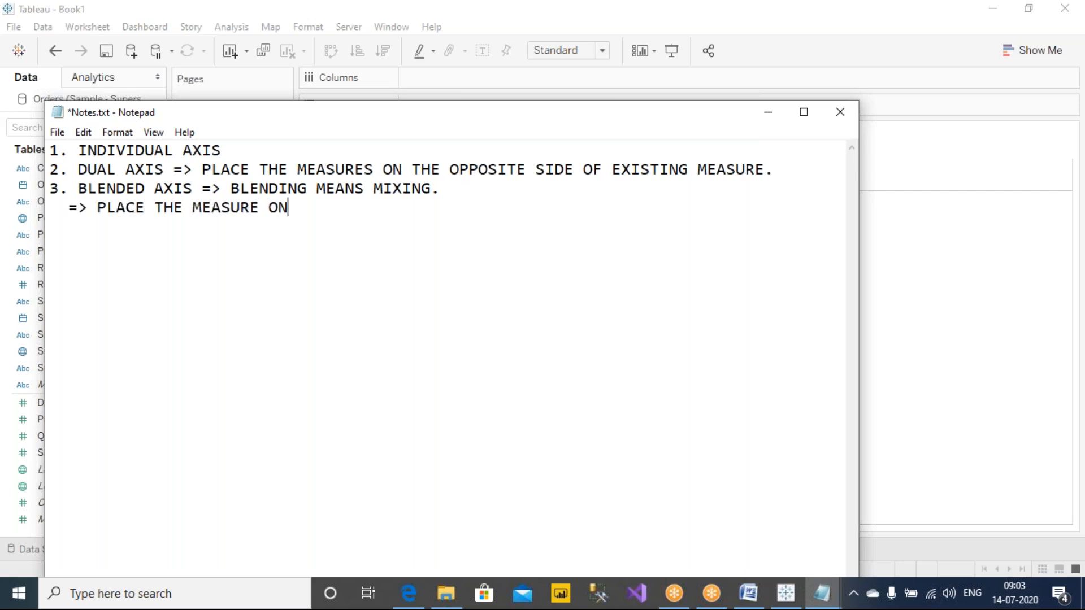
type(" THE EXIS")
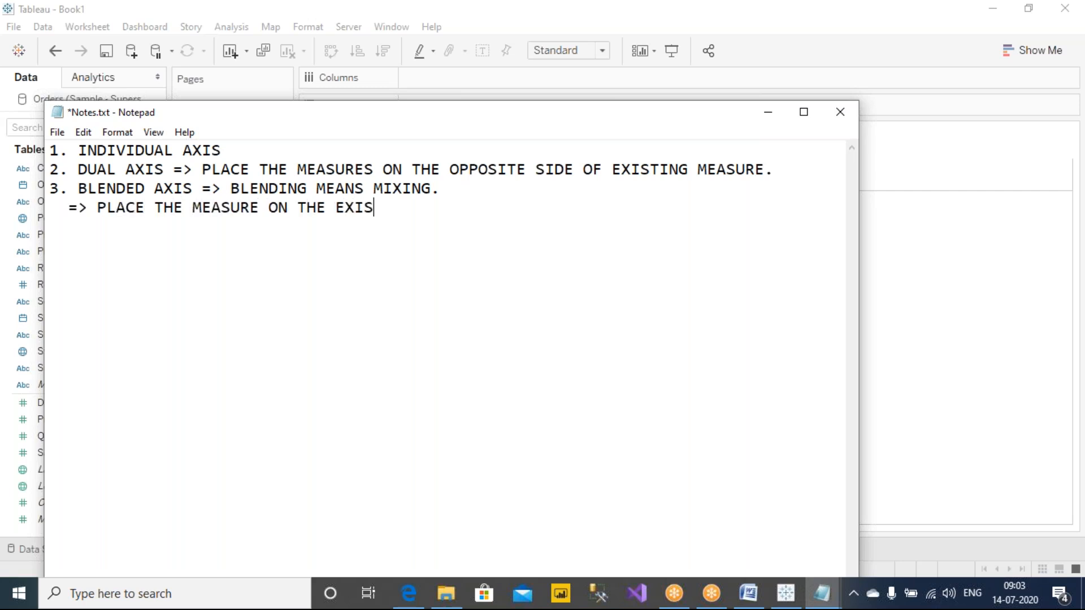
type("TING MEASUR")
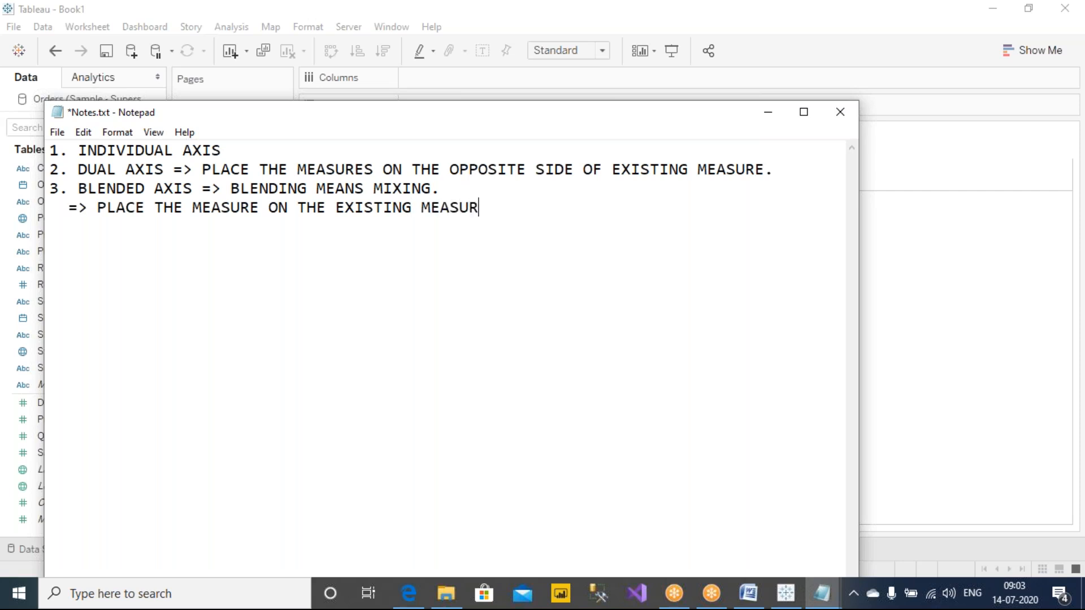
type("E / AXIS.")
key("ctrl+s")
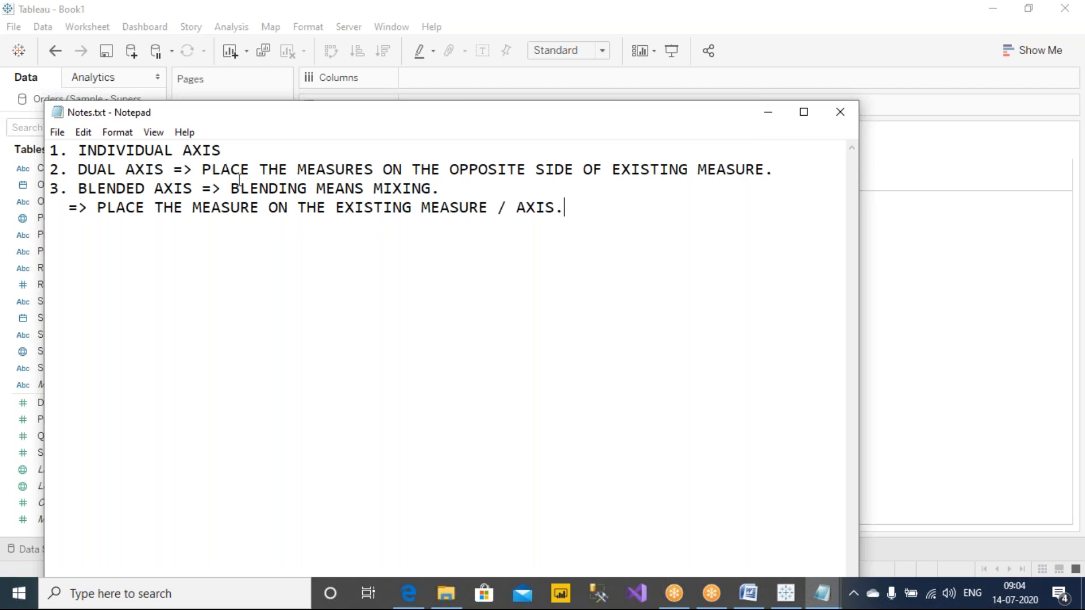
Step: Switch to Tableau, look at the dual axis chart on Sheet 1, and return to Sheet 2
left_click(236, 16)
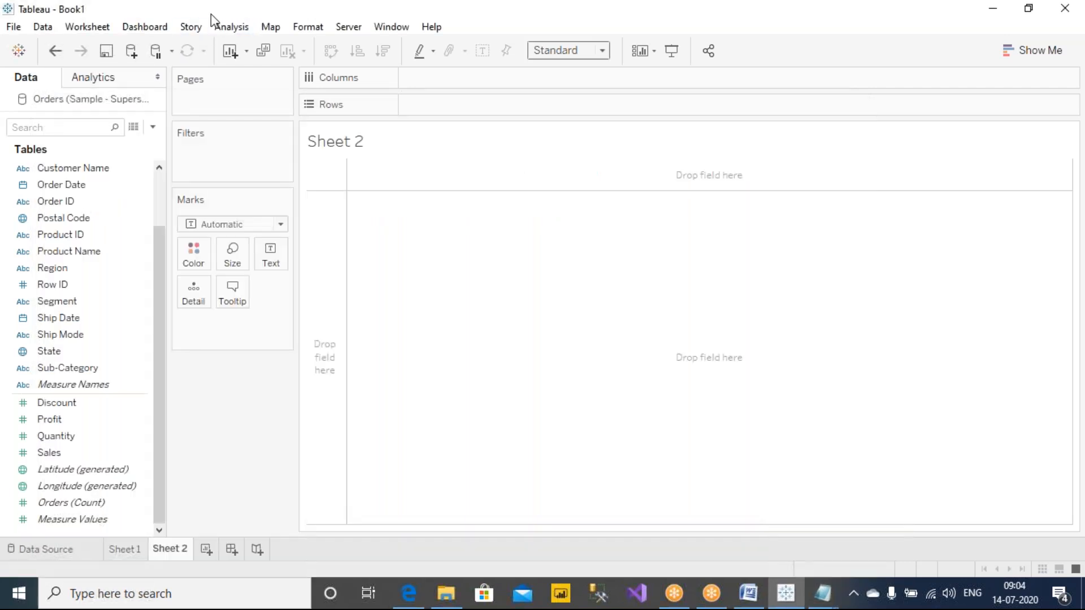
left_click(137, 549)
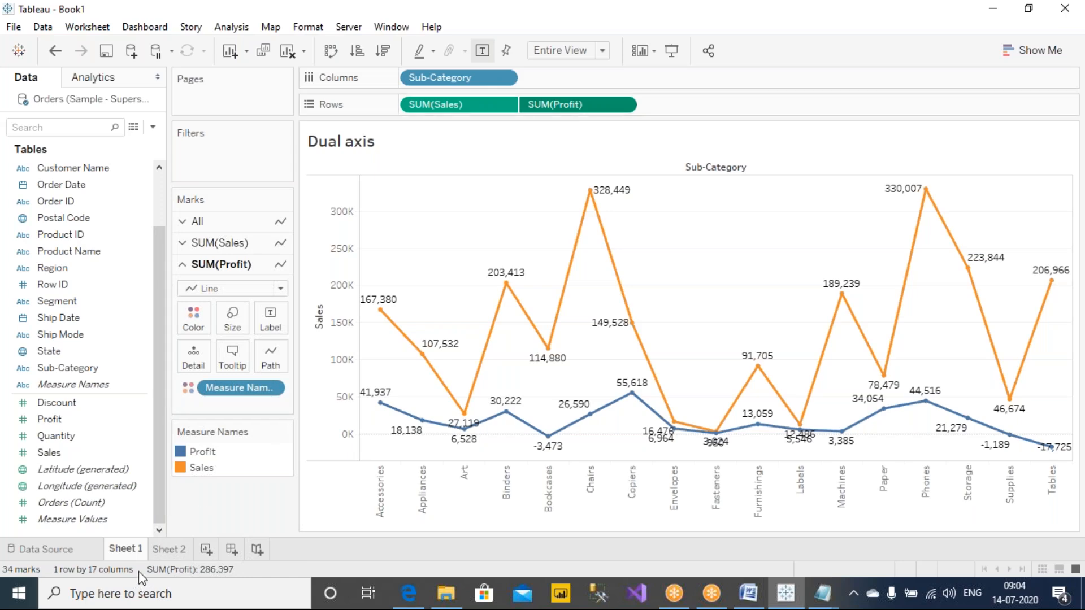
mouse_move(185, 554)
left_click(184, 549)
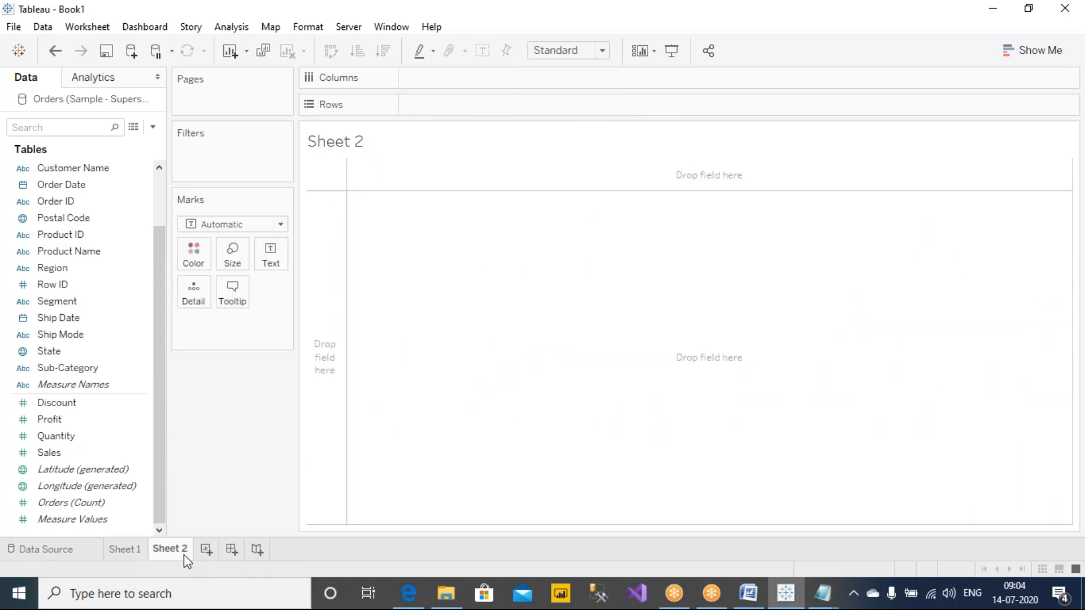
Step: Replace the title of Sheet 2 with "3) BLENDED AXIS." in bold
double_click(368, 148)
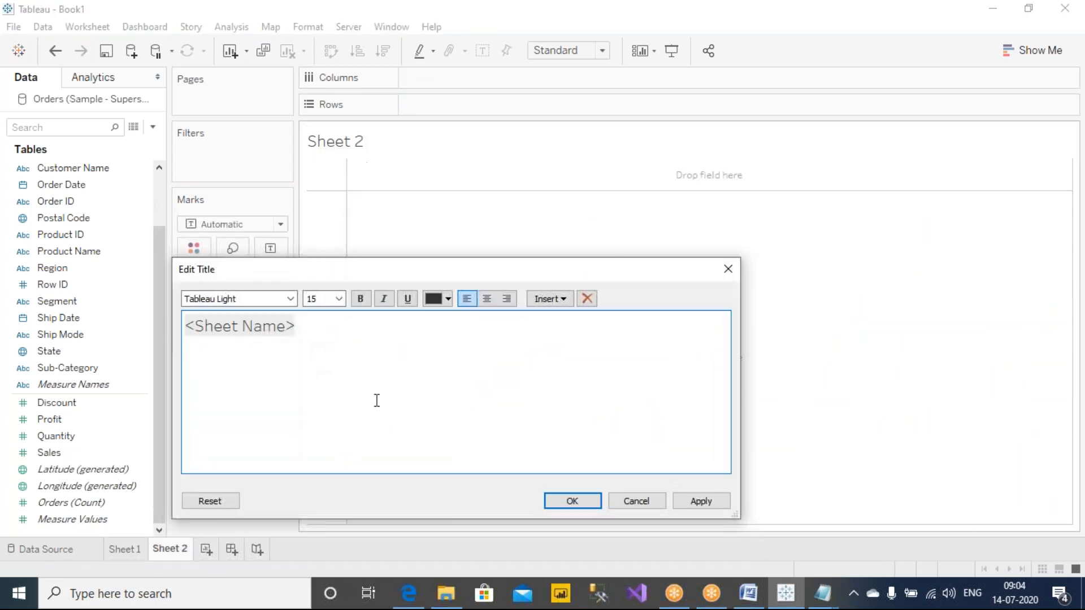
key("ctrl+a")
type("3")
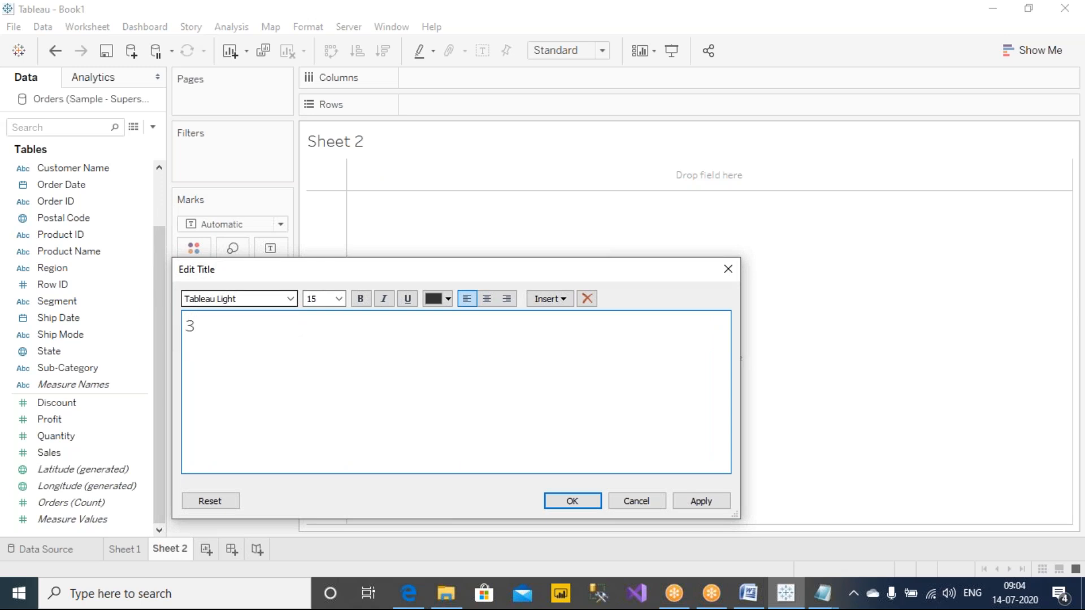
key("BackSpace")
key("BackSpace")
key("BackSpace")
type("LENDED AX")
key("ctrl+a")
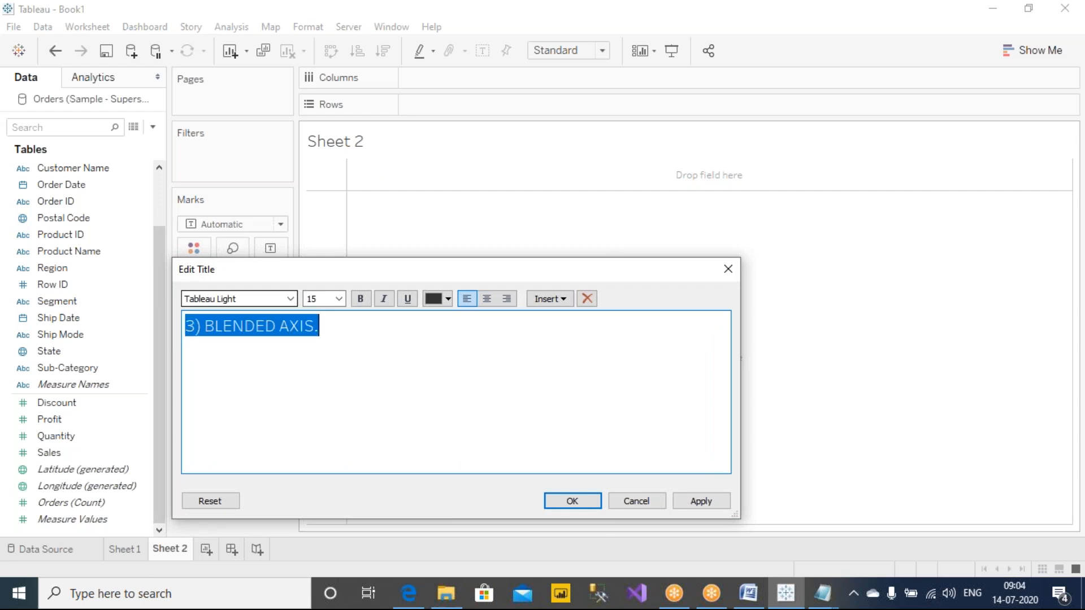
key("ctrl+b")
left_click(503, 407)
left_click(725, 507)
left_click(572, 501)
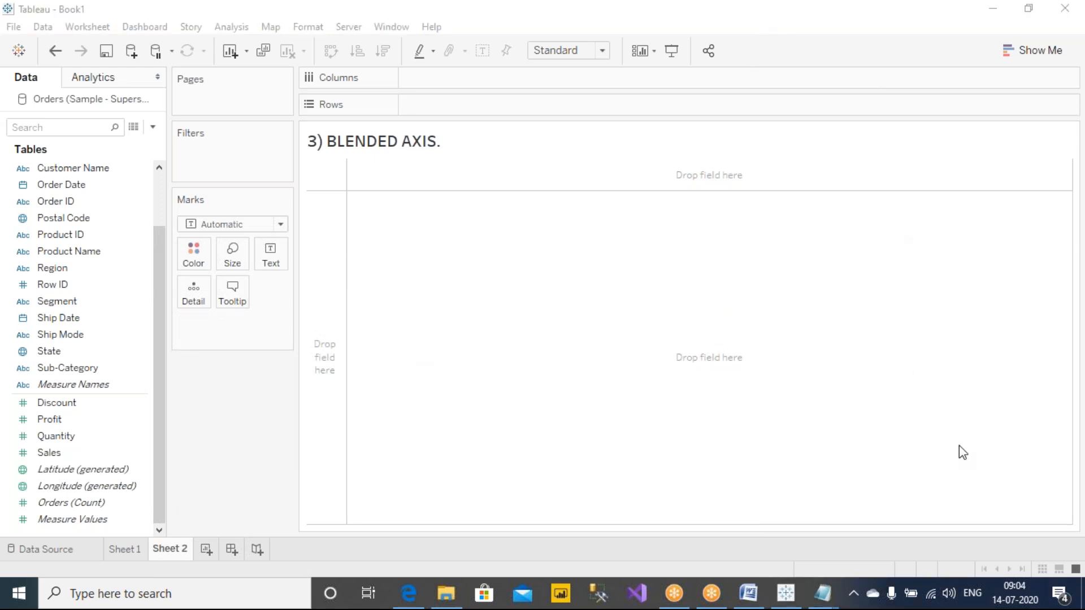
Step: Add Sub-Category to Rows, and remove it from the view
left_click(263, 436)
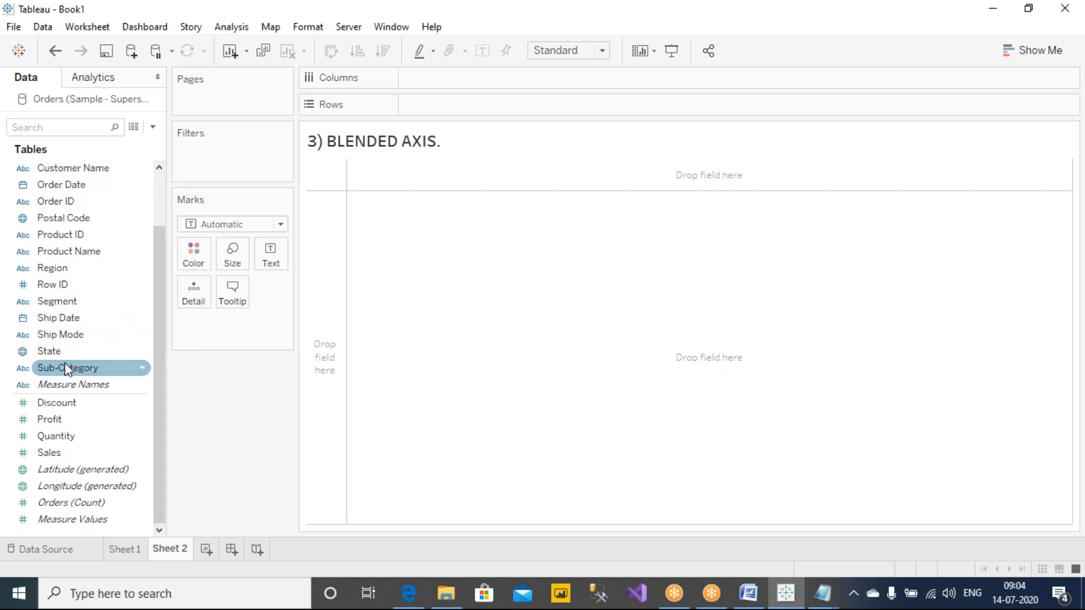
mouse_move(64, 373)
left_mouse_down()
mouse_move(307, 172)
mouse_move(456, 113)
mouse_move(180, 179)
mouse_move(47, 364)
left_mouse_up()
double_click(64, 368)
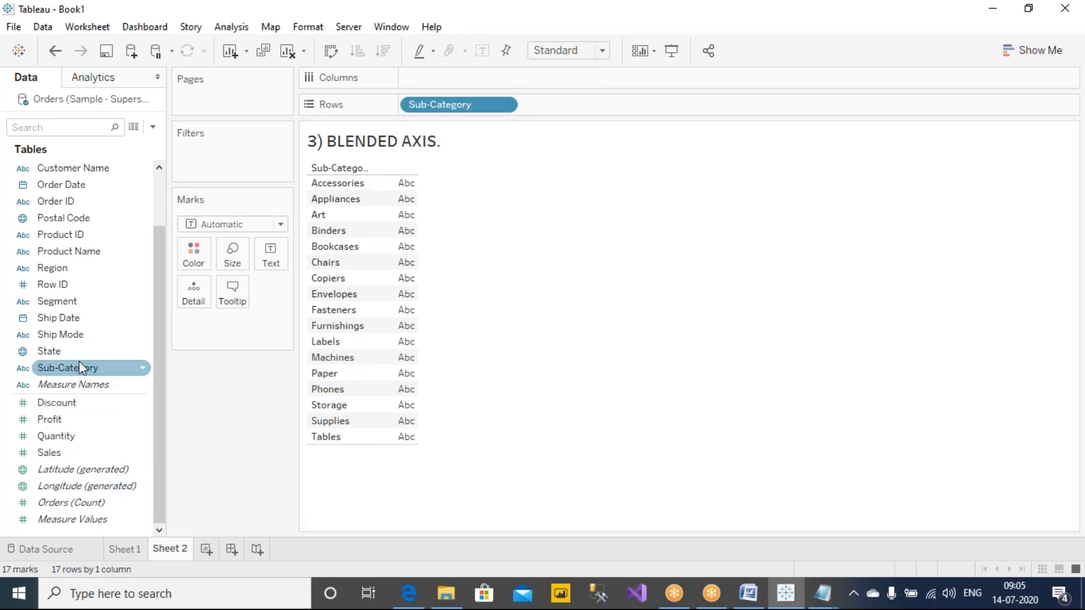
left_click_drag(440, 105, 249, 429)
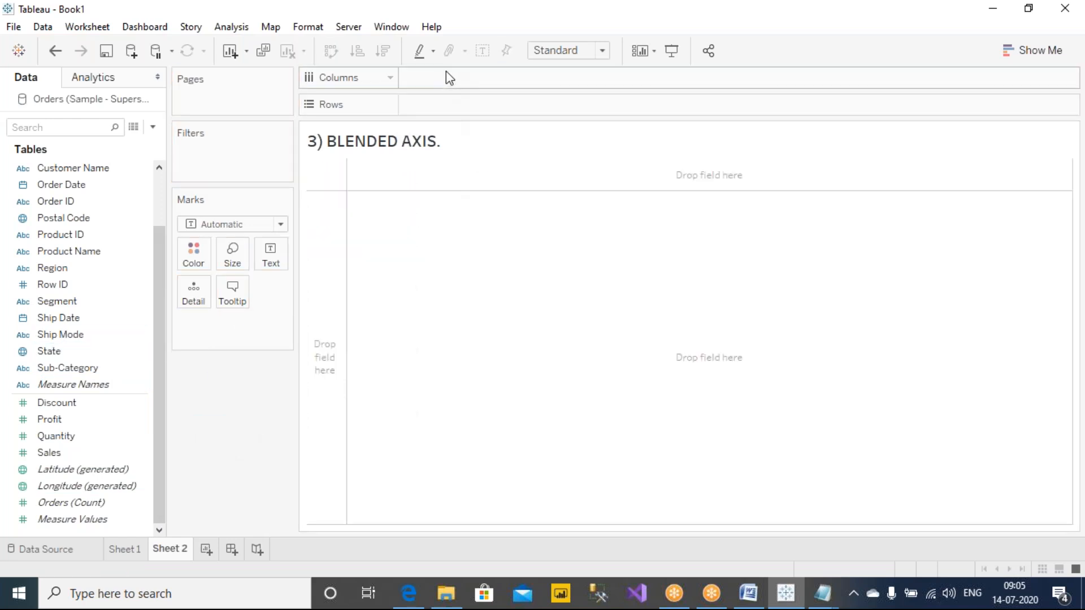
Step: Build a horizontal bar chart with Sub-Category on Rows and Sales on Columns
double_click(96, 367)
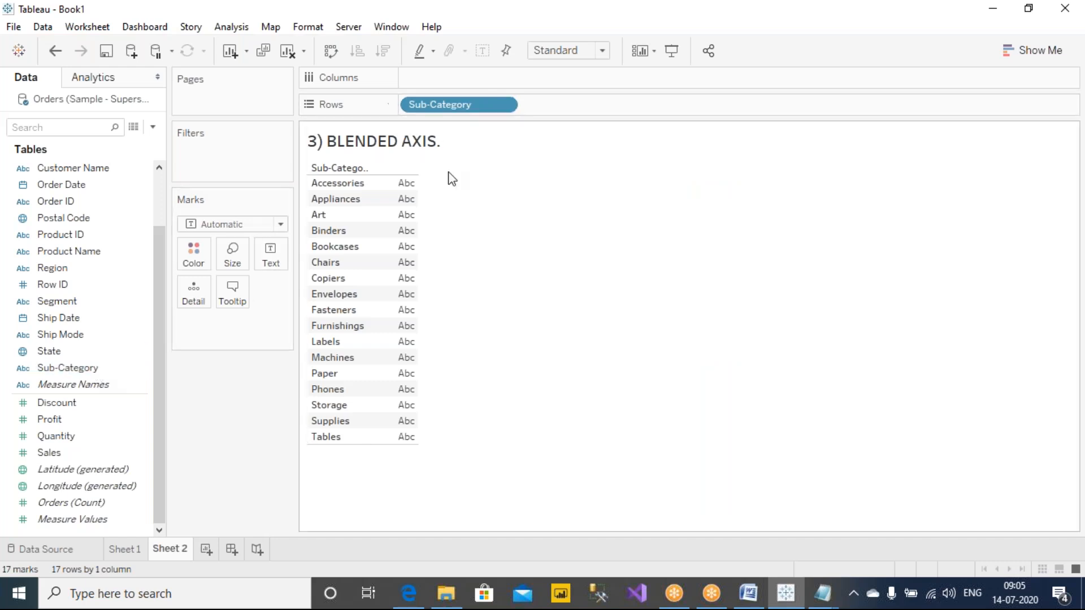
left_click(791, 59)
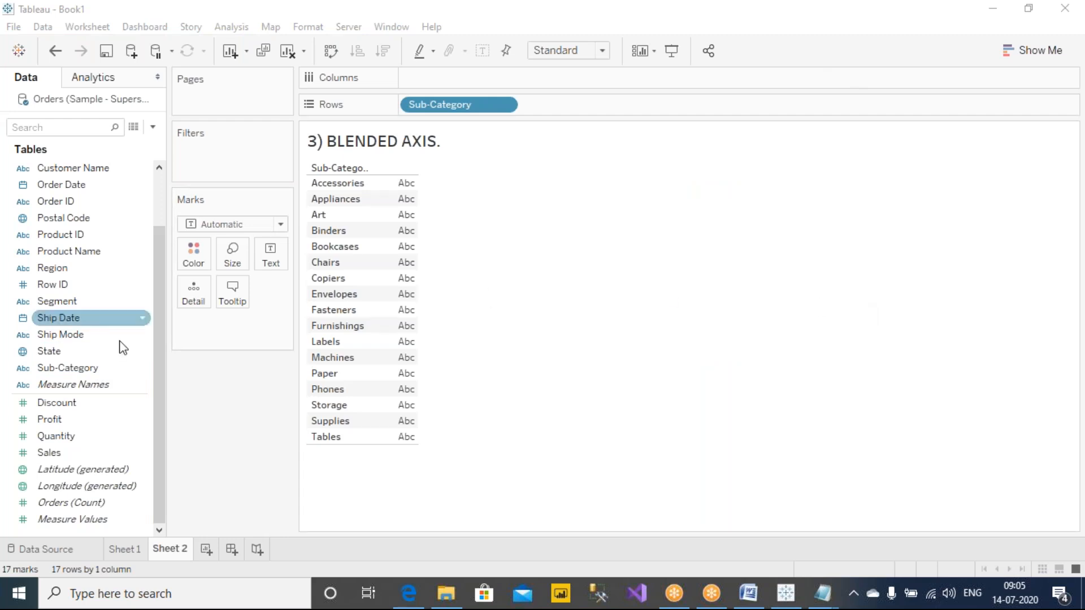
left_click_drag(63, 454, 429, 78)
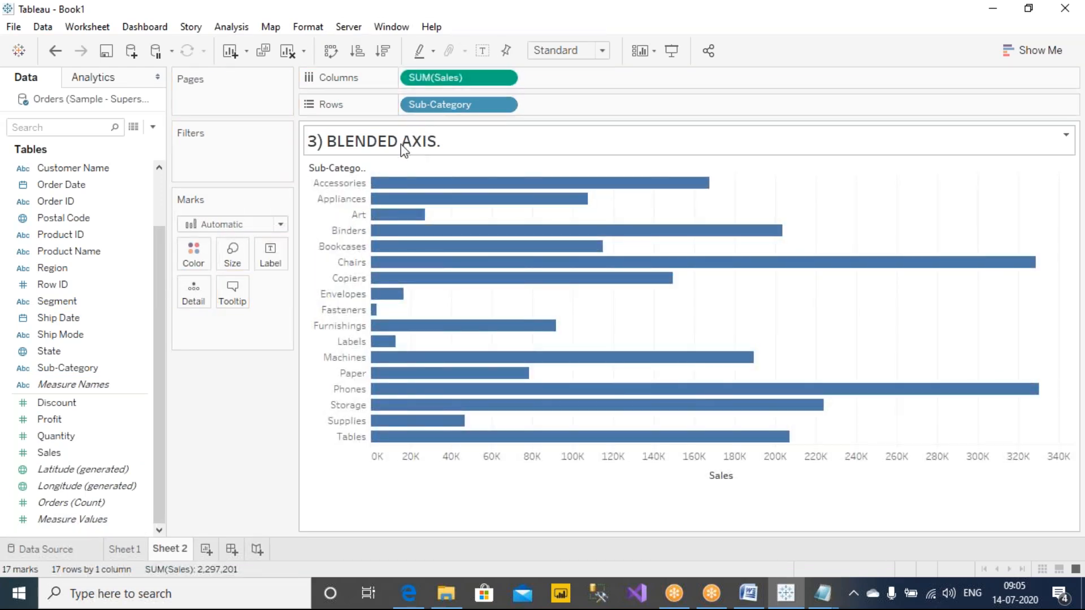
Step: Highlight the note about placing the measure on the existing measure / axis in Notes.txt in Notepad, and minimize the notes
left_click(822, 594)
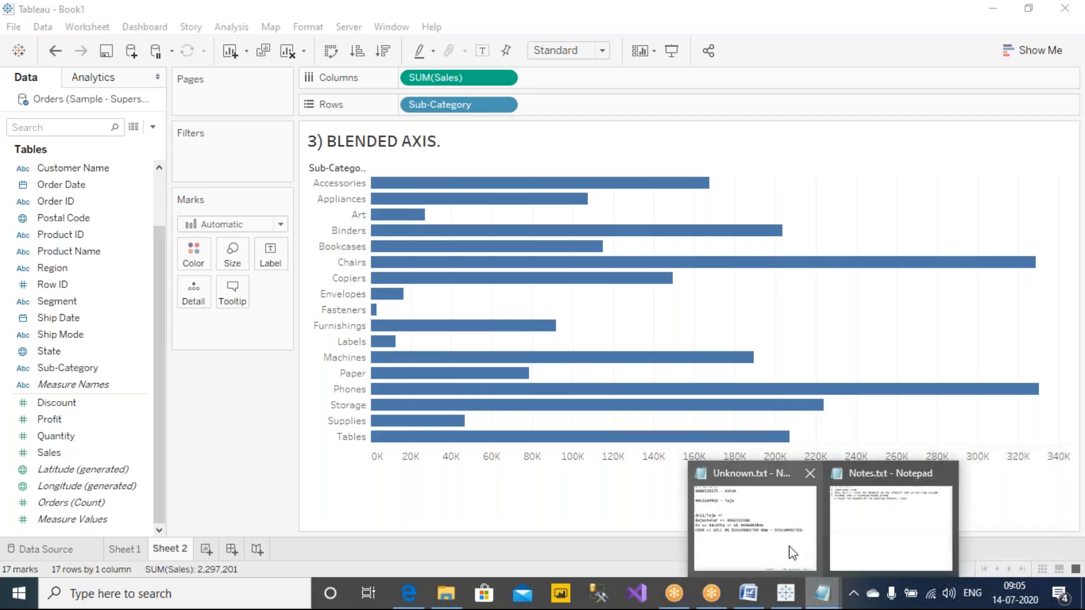
left_click(872, 522)
left_click_drag(97, 208, 555, 208)
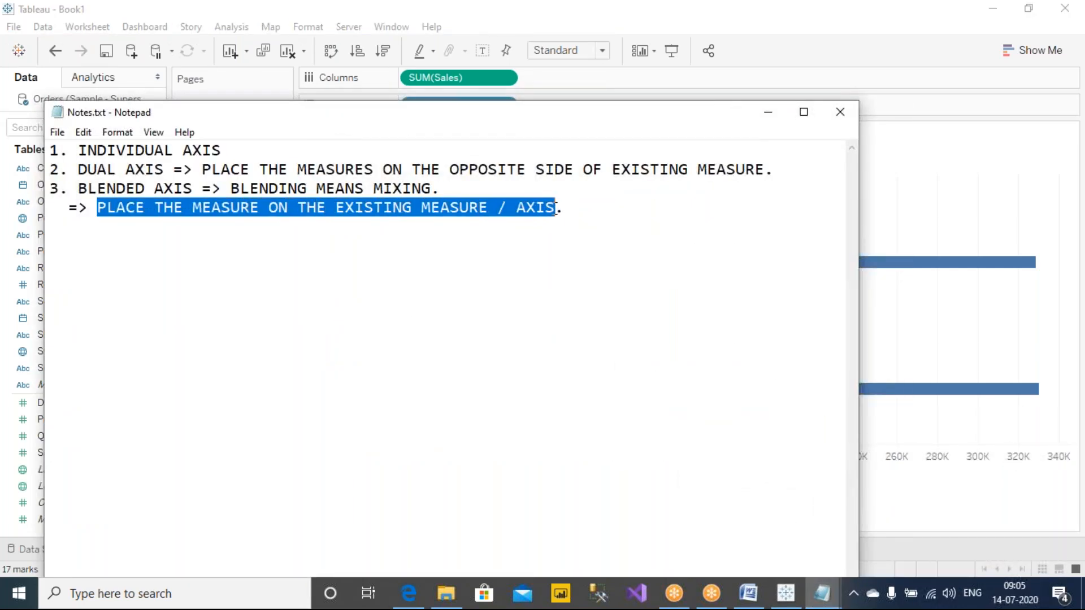
left_click(767, 118)
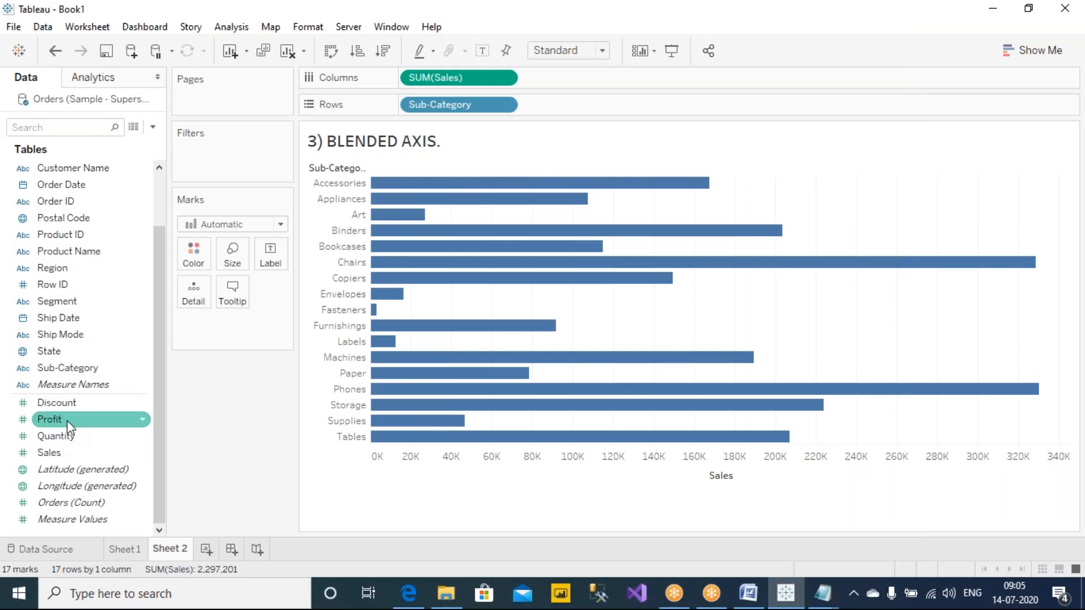
Step: Add Profit to Columns beside Sales, try Profit as a dual axis opposite the Sales axis, and undo the dual axis
left_click_drag(68, 427, 602, 76)
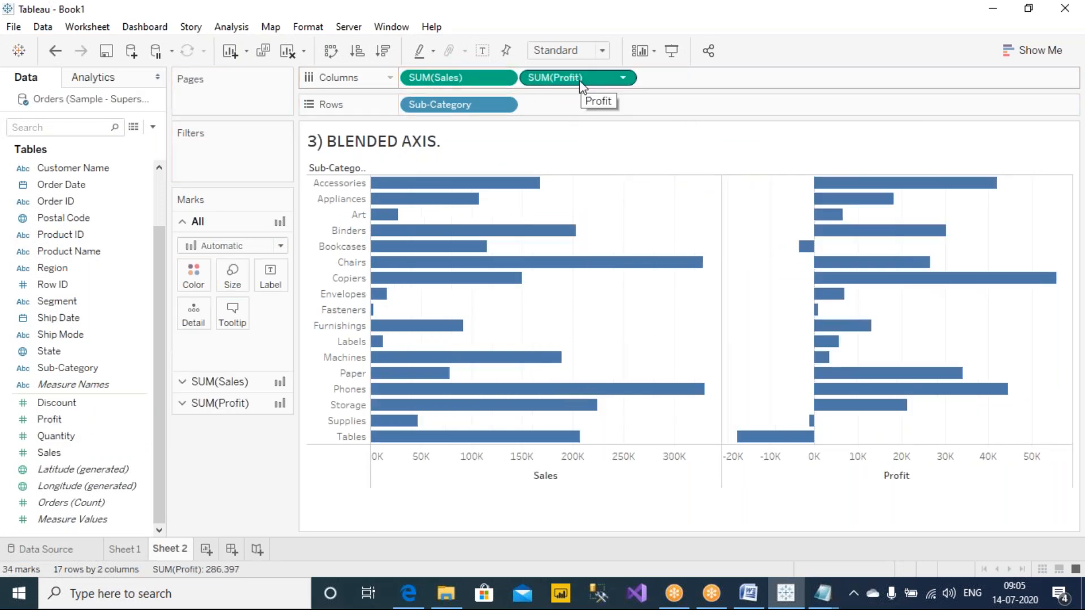
left_click_drag(582, 78, 509, 175)
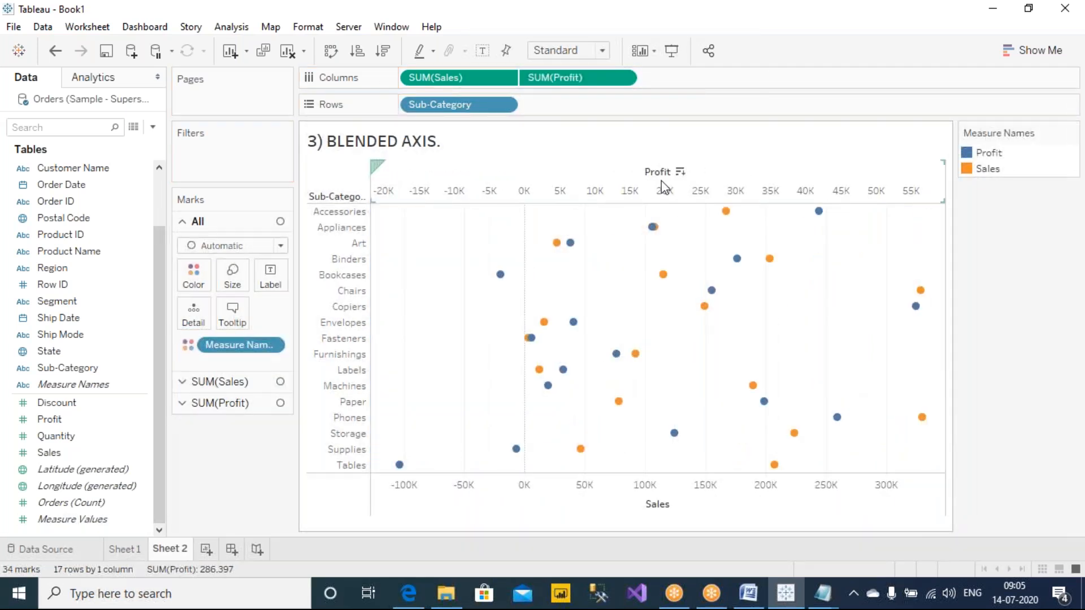
left_click(55, 50)
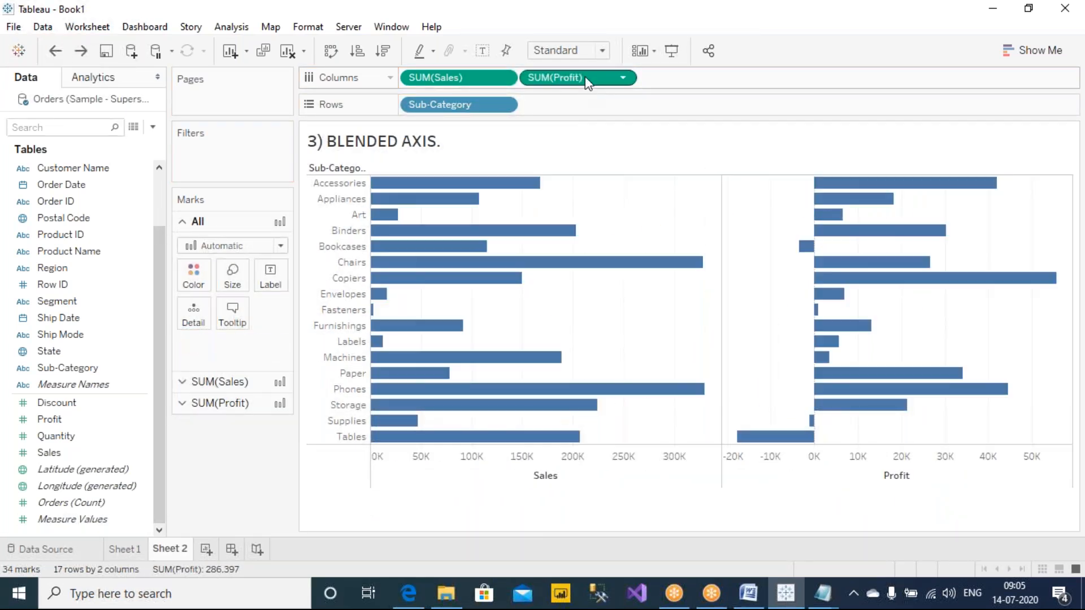
Step: Move SUM(Profit) from Columns onto the Sales axis to blend both measures, and circle the shared Value axis in red ink
left_click_drag(586, 82, 523, 481)
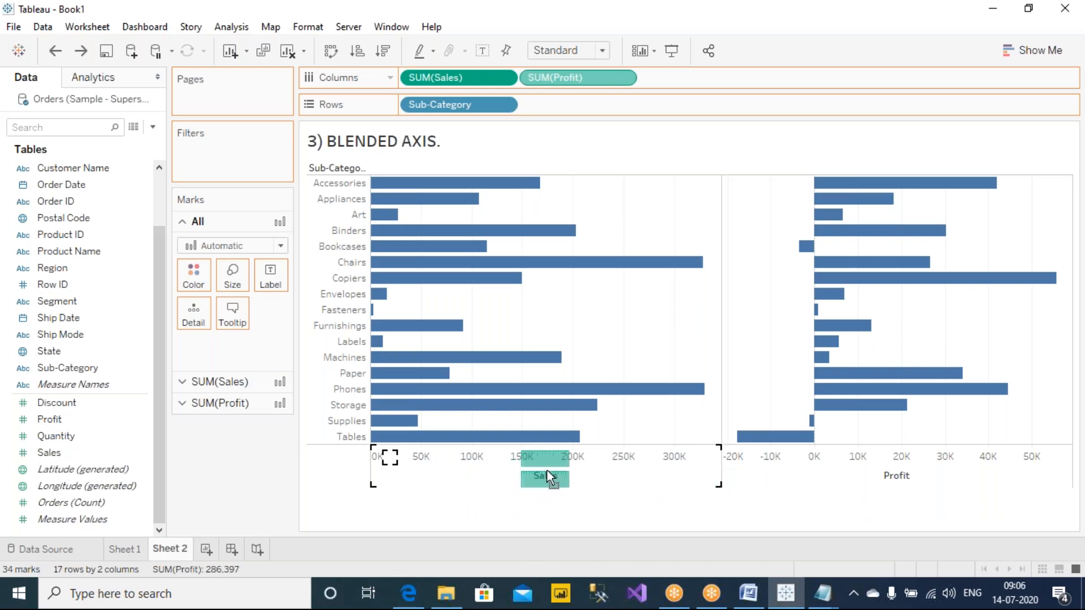
left_click_drag(547, 470, 547, 470)
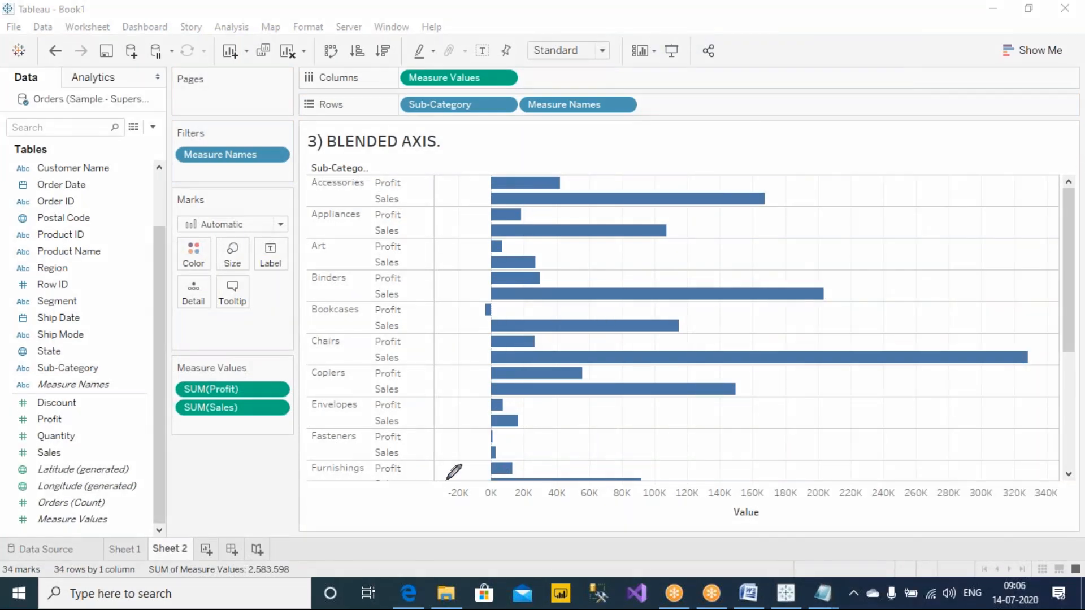
mouse_move(423, 489)
left_mouse_down()
mouse_move(713, 537)
mouse_move(1041, 534)
mouse_move(1054, 468)
mouse_move(416, 442)
mouse_move(429, 508)
left_mouse_up()
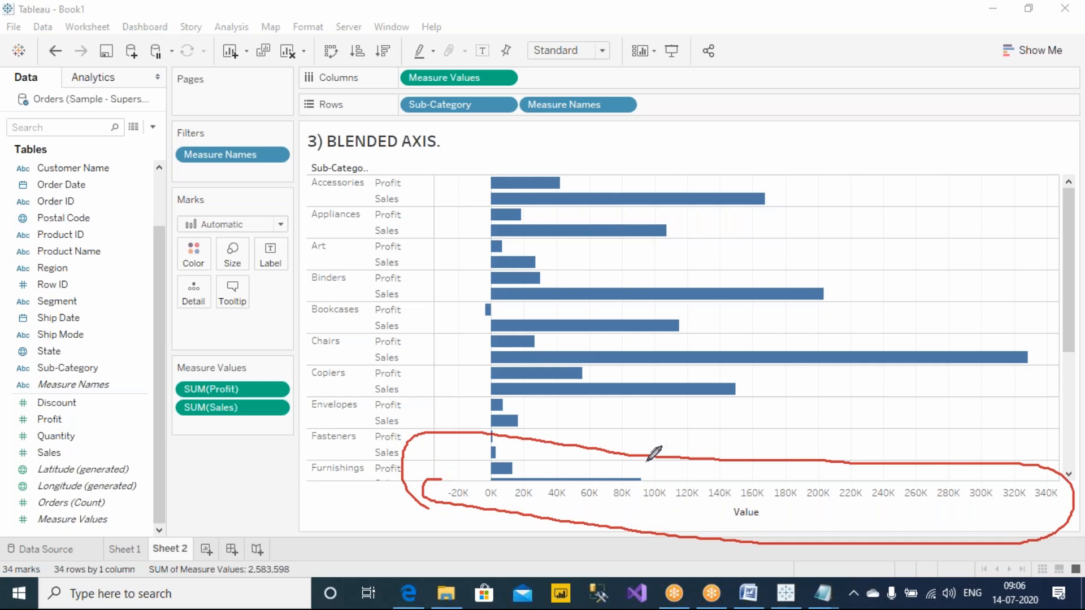
Step: Undo the blend and rebuild it by removing Profit from Columns and placing the Profit data field directly on the Sales axis
left_click(55, 50)
left_click_drag(573, 77, 233, 474)
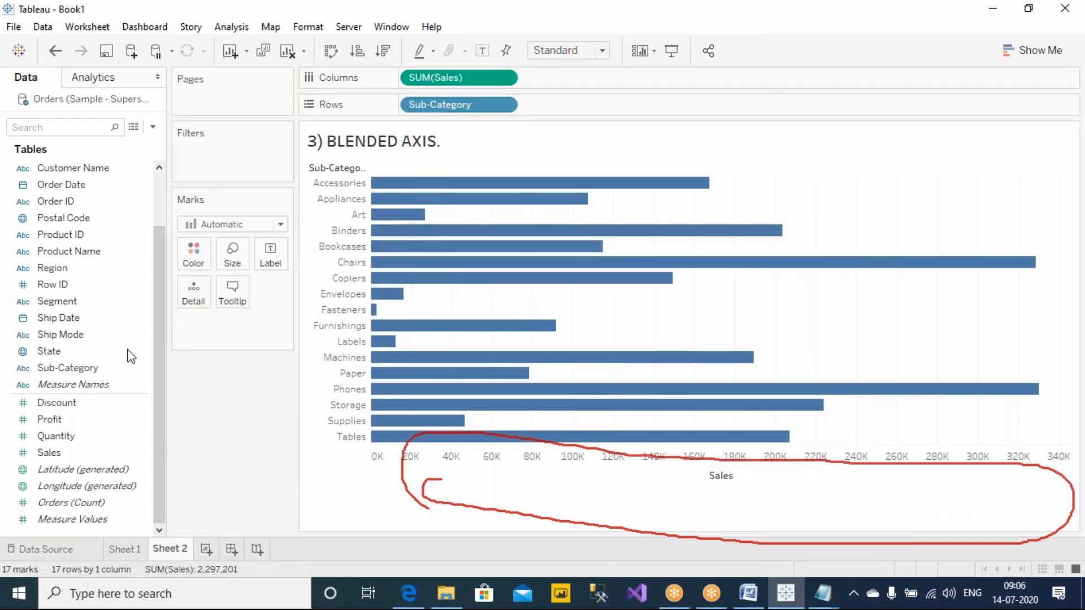
left_click_drag(67, 422, 622, 470)
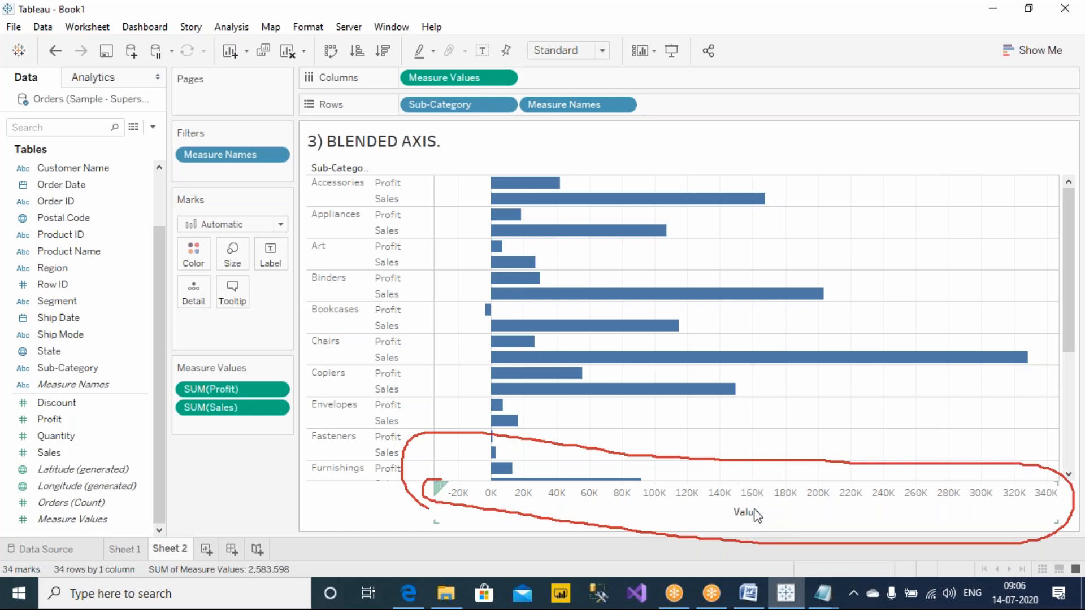
Step: Circle the Measure Values field on Columns in red ink
left_click(682, 9)
left_click(700, 50)
mouse_move(527, 70)
left_mouse_down()
mouse_move(458, 45)
mouse_move(391, 79)
mouse_move(498, 90)
mouse_move(530, 71)
left_mouse_up()
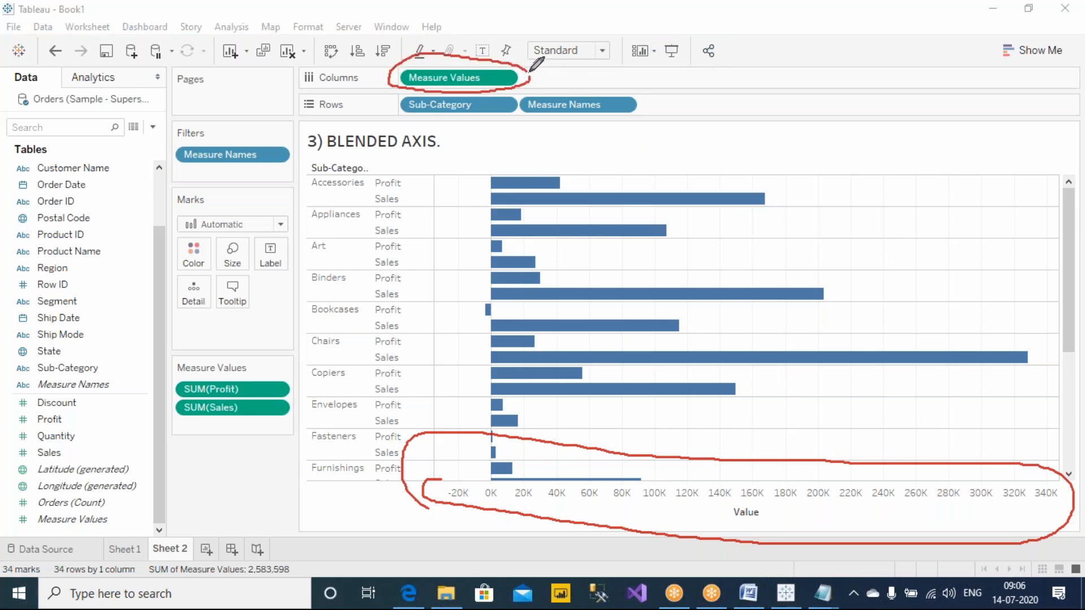
Step: Circle Measure Names on Rows in red ink, tick it and Measure Values, and circle both generated fields in the data list
mouse_move(639, 93)
left_mouse_down()
mouse_move(583, 70)
mouse_move(523, 113)
mouse_move(644, 119)
mouse_move(637, 95)
left_mouse_up()
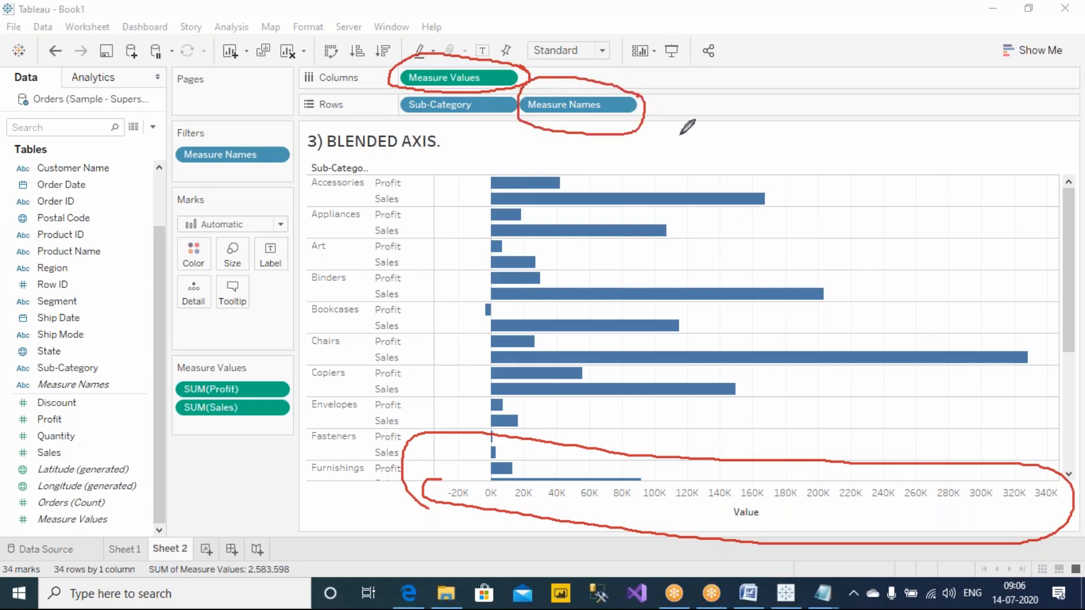
mouse_move(651, 108)
left_mouse_down()
mouse_move(662, 119)
mouse_move(688, 102)
left_mouse_up()
left_click_drag(530, 70, 576, 40)
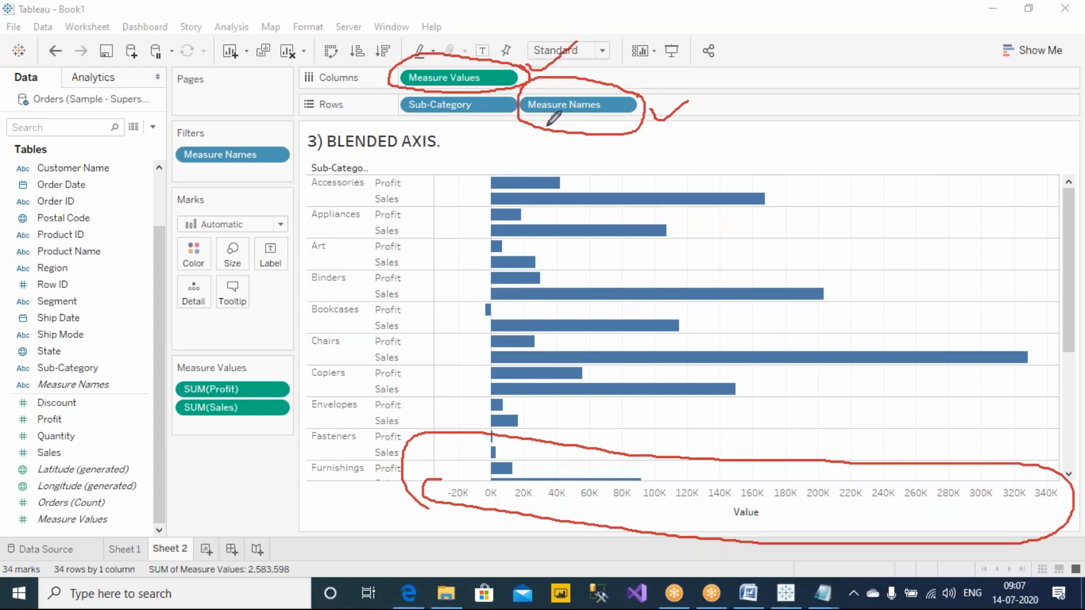
mouse_move(147, 383)
left_mouse_down()
mouse_move(21, 372)
mouse_move(31, 399)
mouse_move(140, 400)
mouse_move(146, 381)
left_mouse_up()
mouse_move(126, 513)
left_mouse_down()
mouse_move(5, 502)
mouse_move(118, 540)
mouse_move(123, 506)
left_mouse_up()
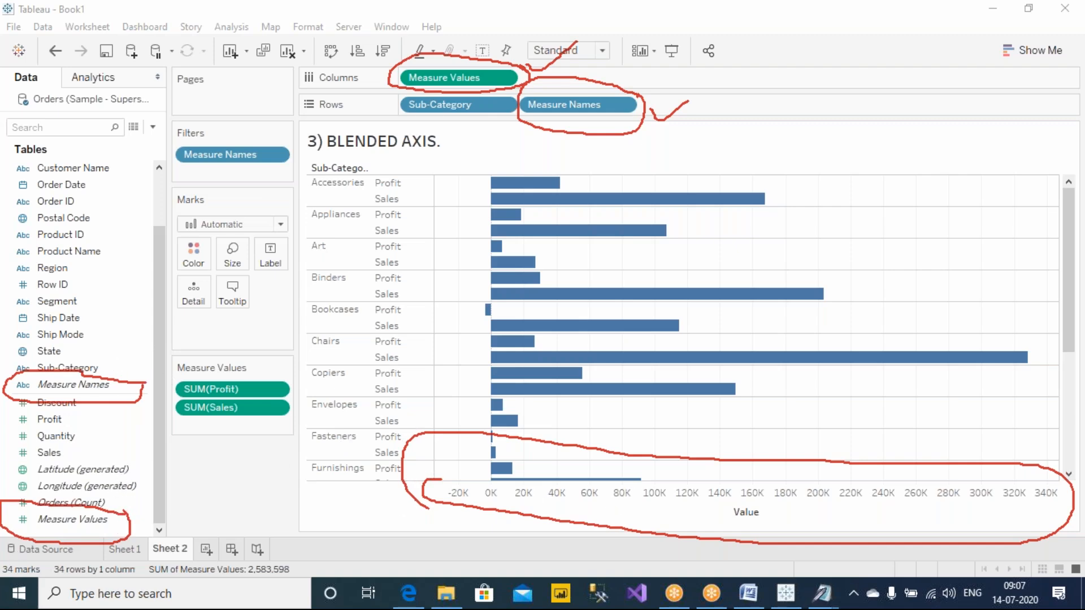
Step: Switch to Notes.txt in Notepad, place it beside the chart and add the lines "MEASURE NAMES," and "MEASURE VALUES."
mouse_move(822, 593)
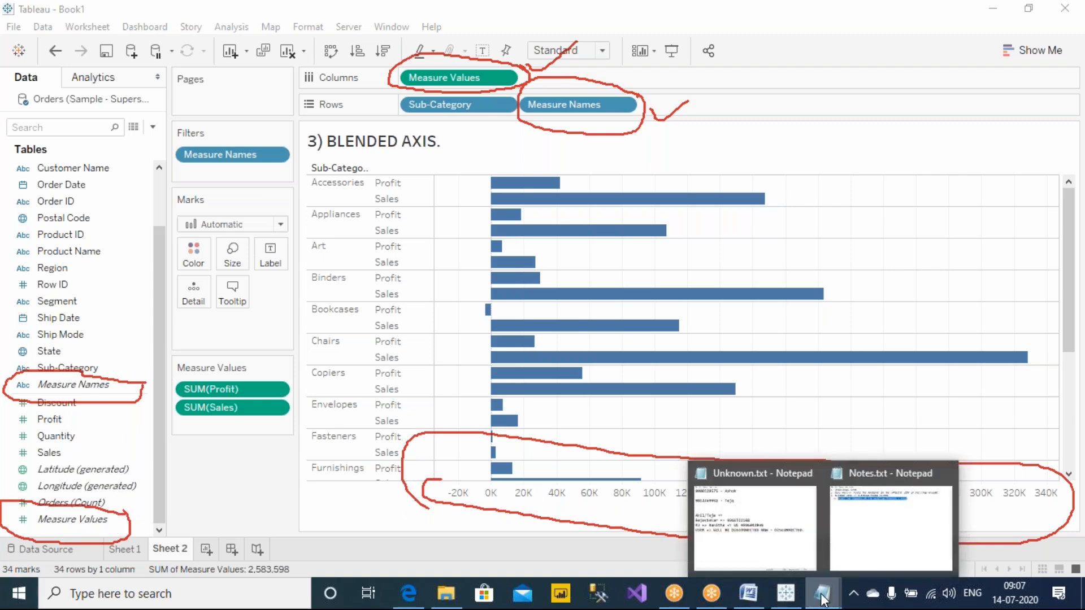
left_click(863, 529)
left_click_drag(325, 111, 972, 93)
left_click(944, 271)
type("MEASURE NAMES,")
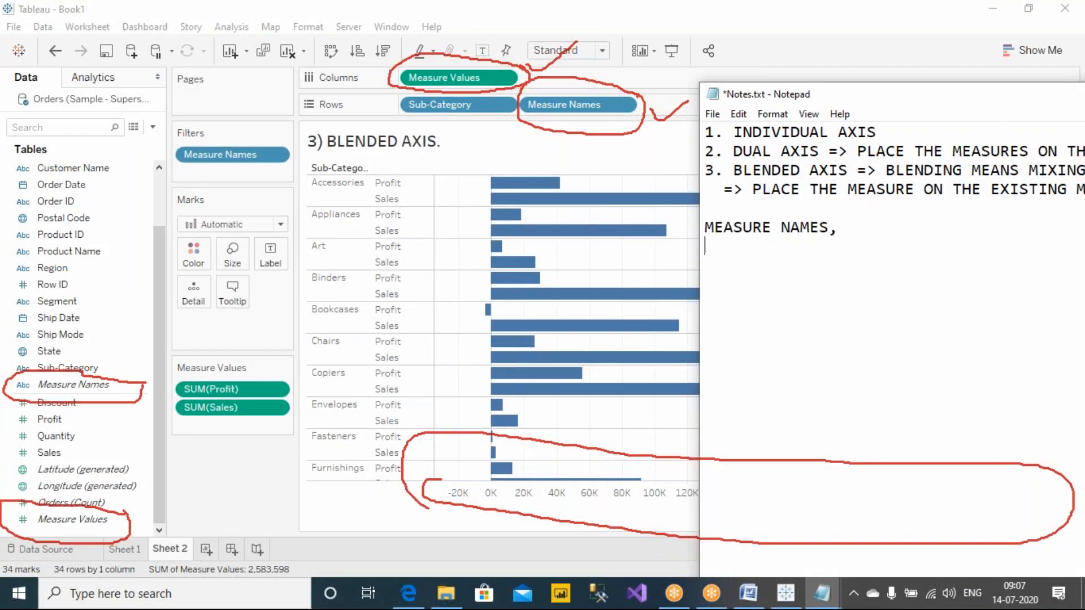
type(" MEASUER VALUES.")
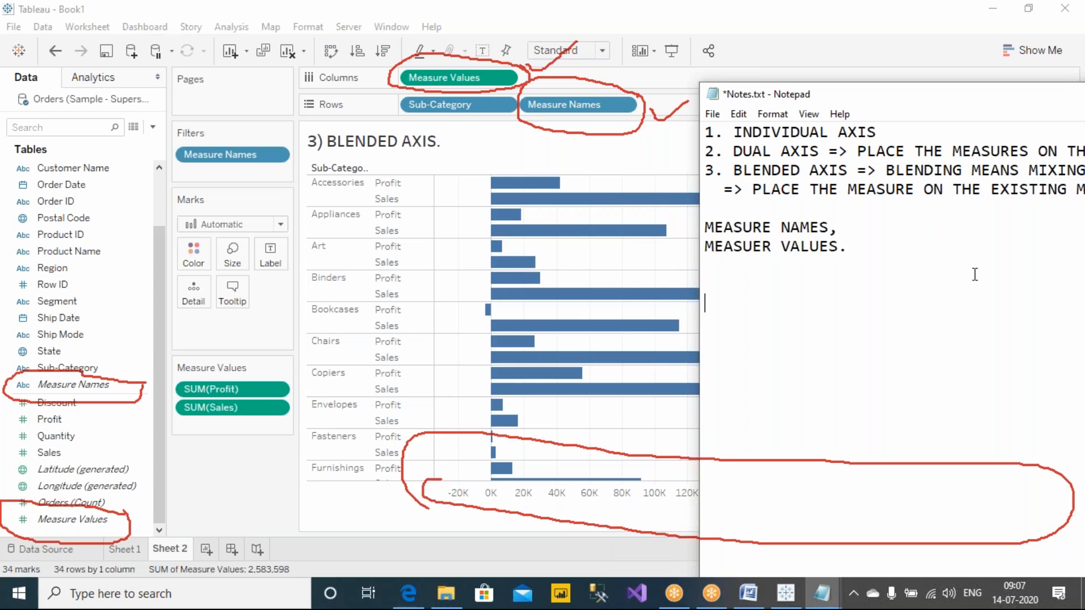
left_click(758, 247)
key("Delete")
Step: Add an example list to the notes: DISCOUNT = 10%, PROFIT = 2000, SALES = 325223, and a closing line "..."
type("ES.   D")
type("ISCOUNT ")
type("PROFIT")
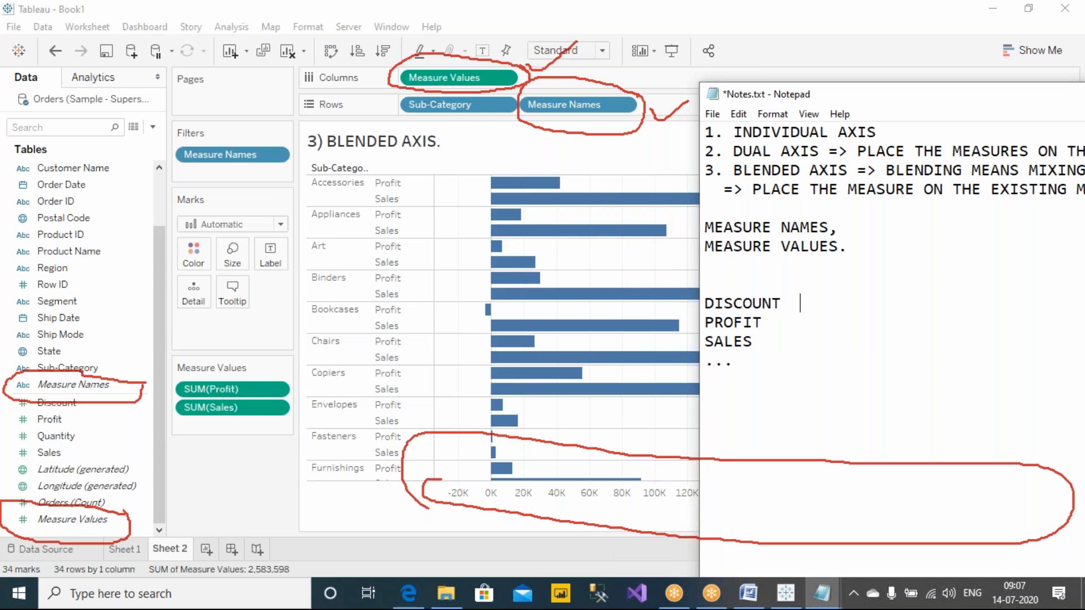
type("NUMB")
key("BackSpace")
key("BackSpace")
key("BackSpace")
type("%")
type("2000")
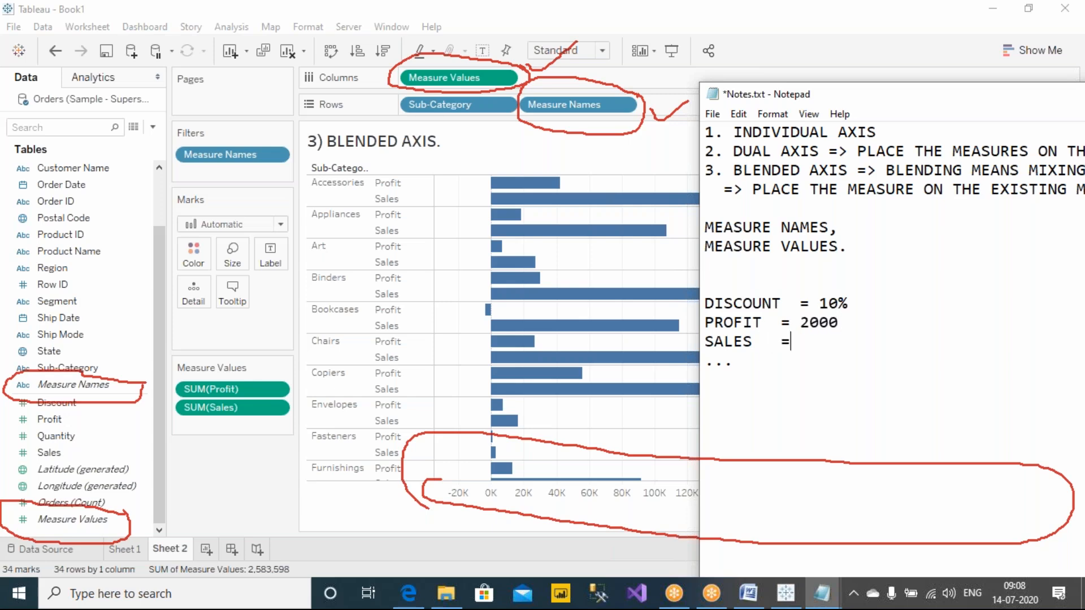
type("325223")
Step: Circle the example names and values in red, link them by arrows to MEASURE NAMES and MEASURE VALUES, and erase all drawings
left_click(704, 10)
left_click(700, 39)
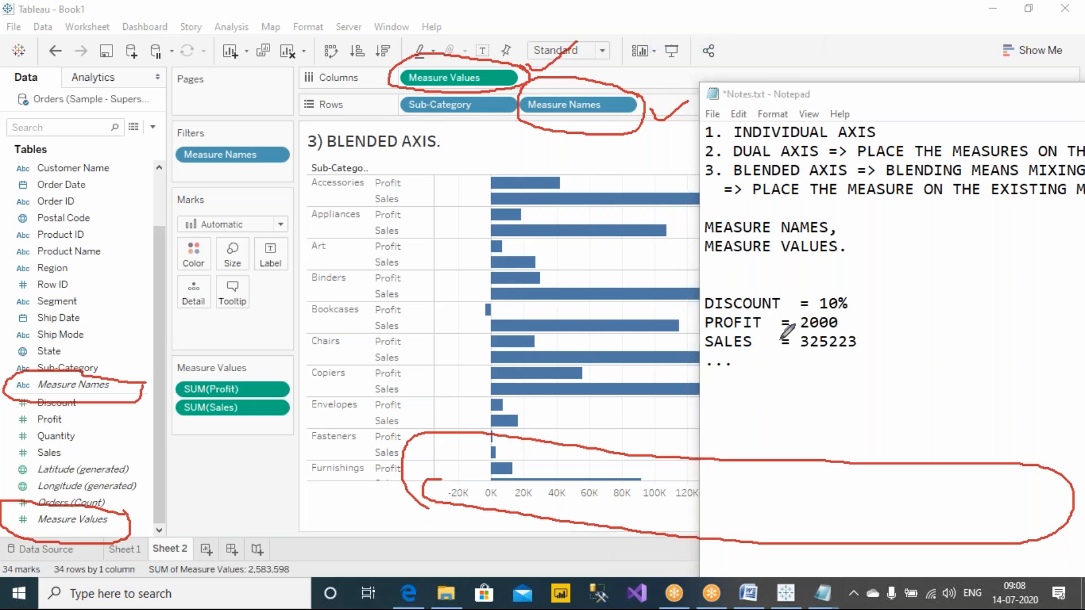
mouse_move(789, 296)
left_mouse_down()
mouse_move(757, 284)
mouse_move(695, 299)
mouse_move(701, 346)
mouse_move(751, 355)
mouse_move(785, 330)
mouse_move(797, 288)
left_mouse_up()
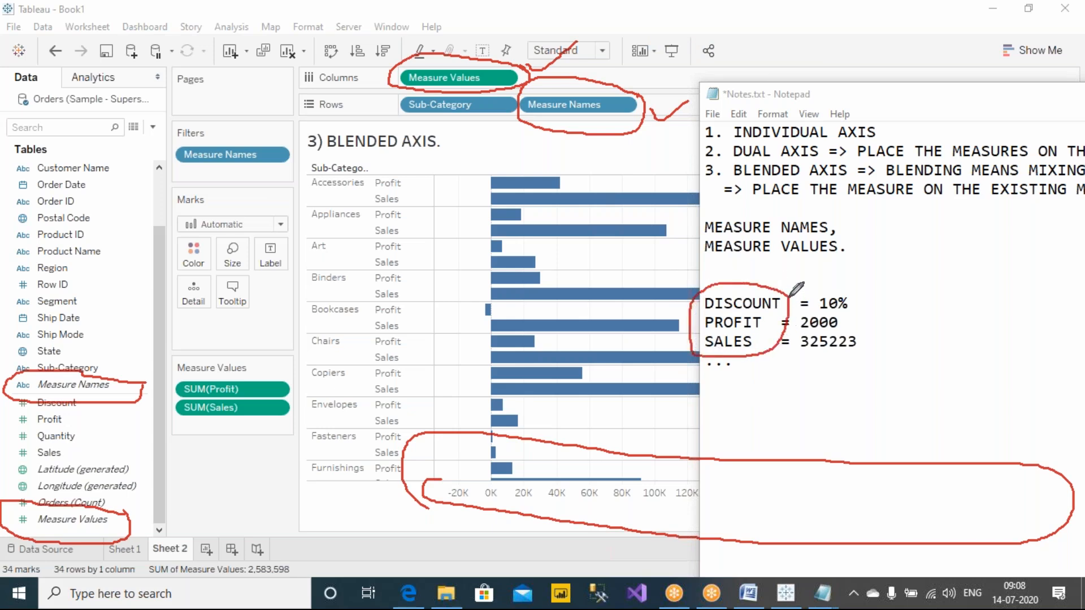
mouse_move(716, 285)
left_mouse_down()
mouse_move(691, 210)
mouse_move(777, 189)
mouse_move(788, 211)
mouse_move(795, 198)
left_mouse_up()
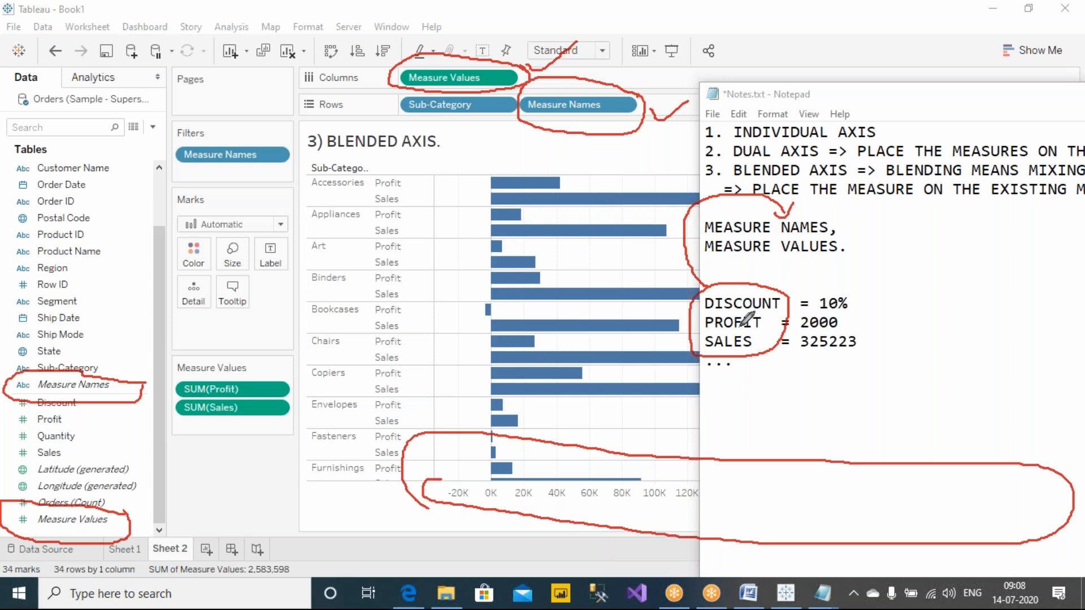
mouse_move(835, 230)
left_mouse_down()
mouse_move(862, 240)
mouse_move(768, 284)
mouse_move(777, 281)
left_mouse_up()
mouse_move(866, 298)
left_mouse_down()
mouse_move(860, 284)
mouse_move(809, 293)
mouse_move(795, 332)
mouse_move(856, 369)
mouse_move(873, 327)
mouse_move(867, 298)
mouse_move(890, 317)
mouse_move(920, 261)
mouse_move(847, 239)
mouse_move(850, 254)
left_mouse_up()
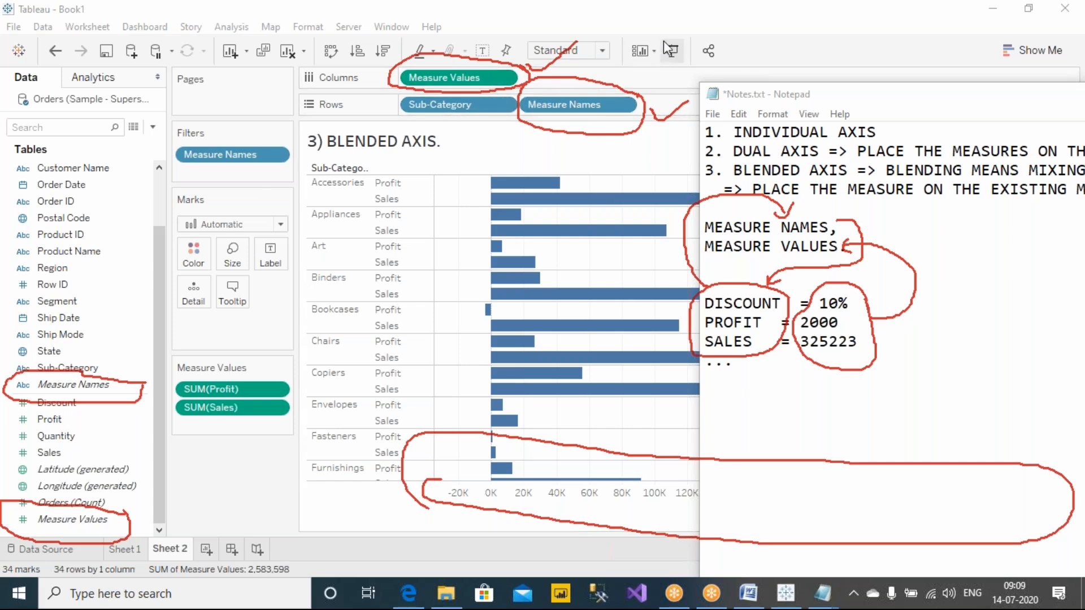
key("Escape")
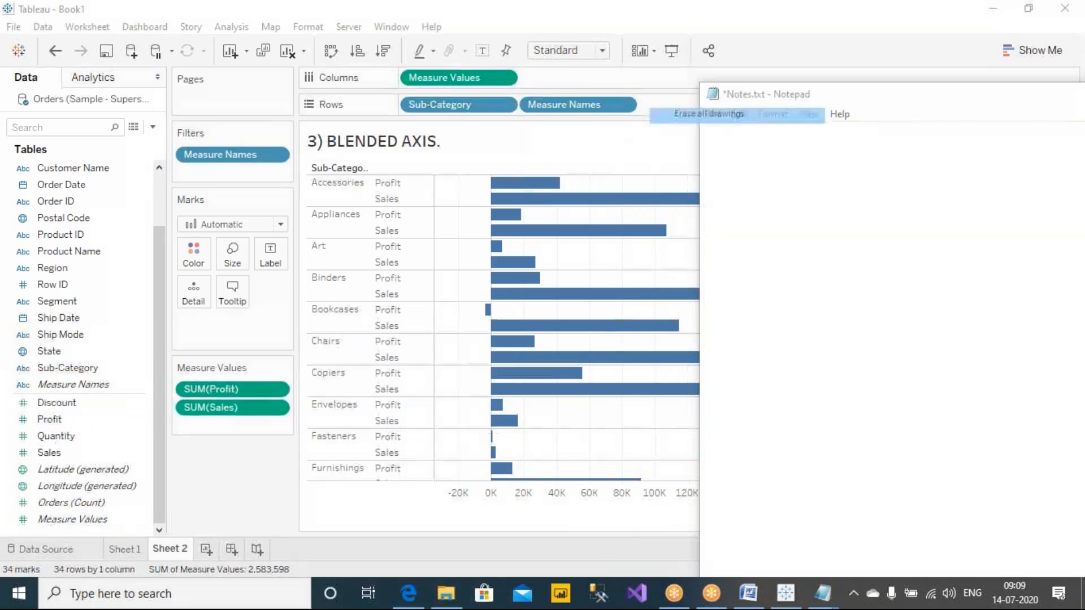
Step: Insert the line "SALES, PROFIT => MEASURE NAME" above the example list in the notes
left_click(922, 267)
key("Return")
key("Return")
key("Return")
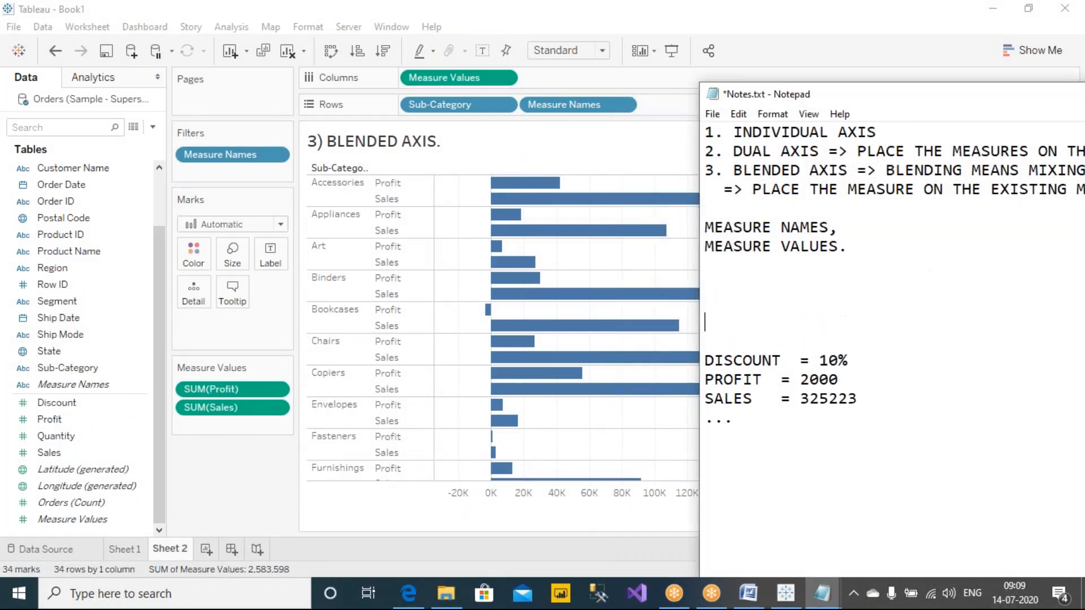
key("Return")
key("Return")
type("SALES, PROFIT")
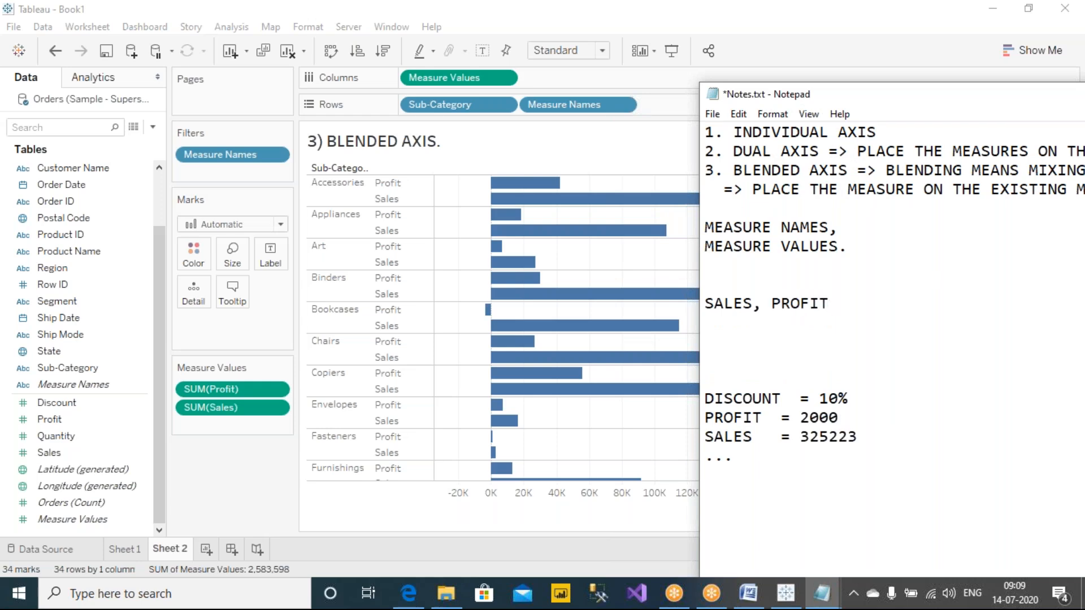
left_click_drag(850, 308, 700, 333)
left_click(891, 308)
type("=> MEASURE")
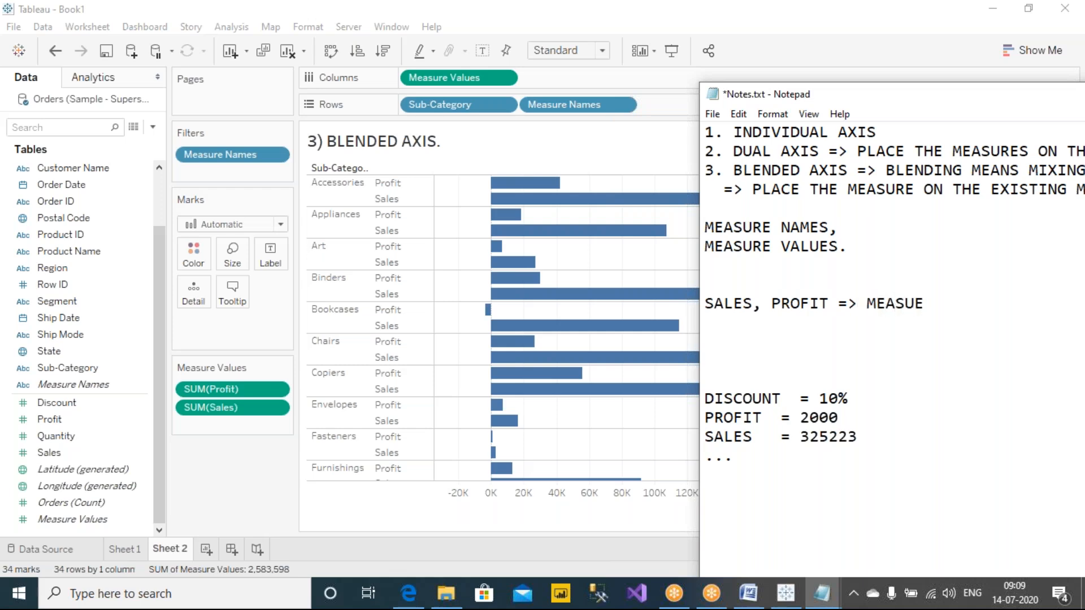
type(" NAME")
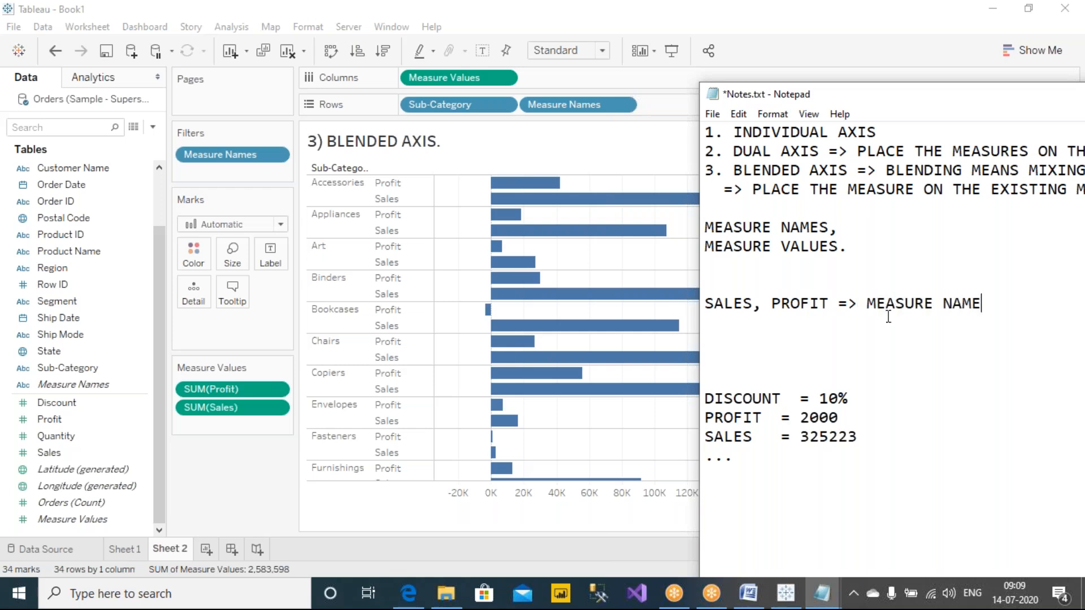
left_click_drag(868, 303, 998, 303)
left_click_drag(826, 304, 694, 304)
left_click(724, 304)
left_click(989, 303)
Step: Add the line "VALUES OF SALES, PROFIT => MEASUERE VALUE" directly below the measure name line
key("Return")
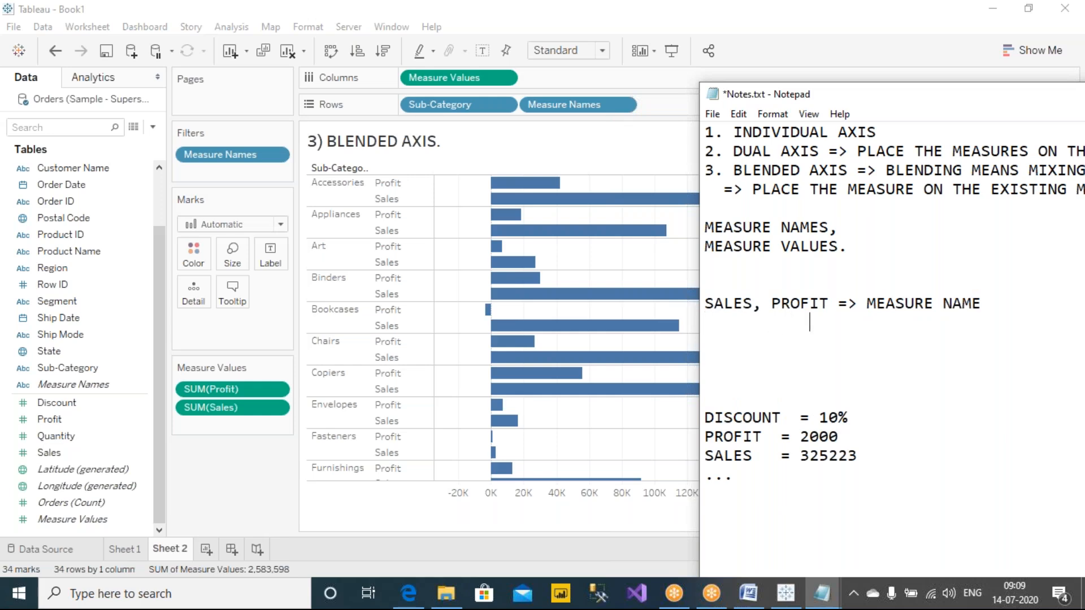
type("=> MEASUERE VALUE")
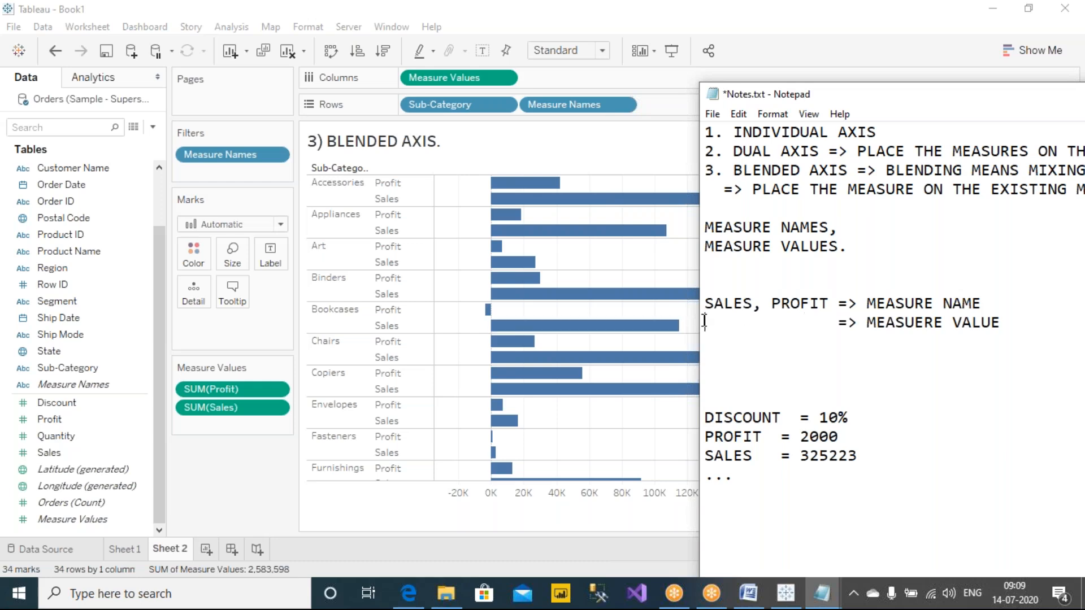
left_click_drag(709, 308, 824, 304)
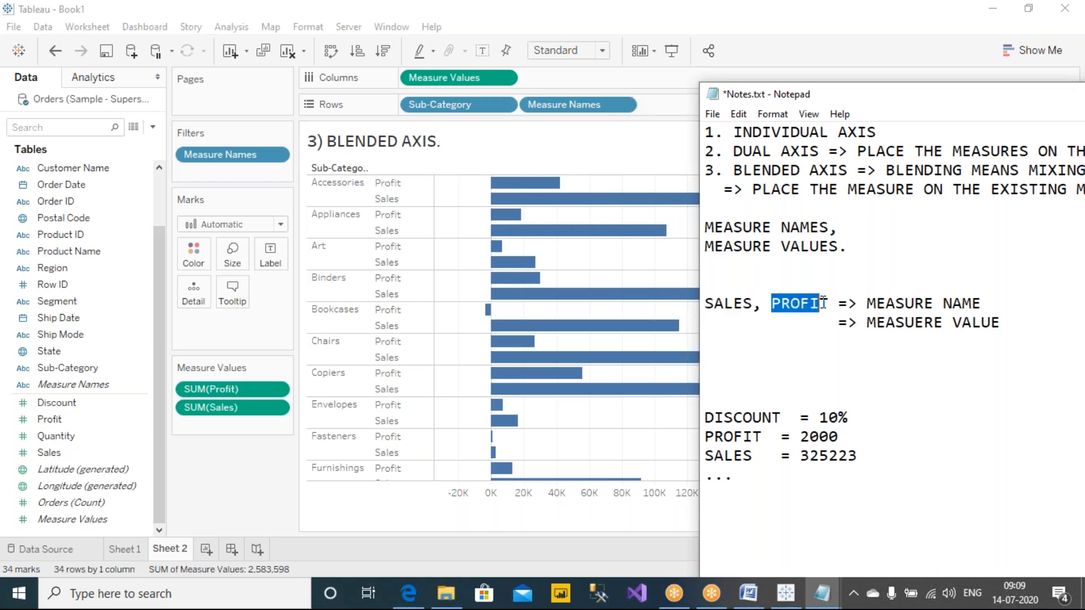
left_click(750, 322)
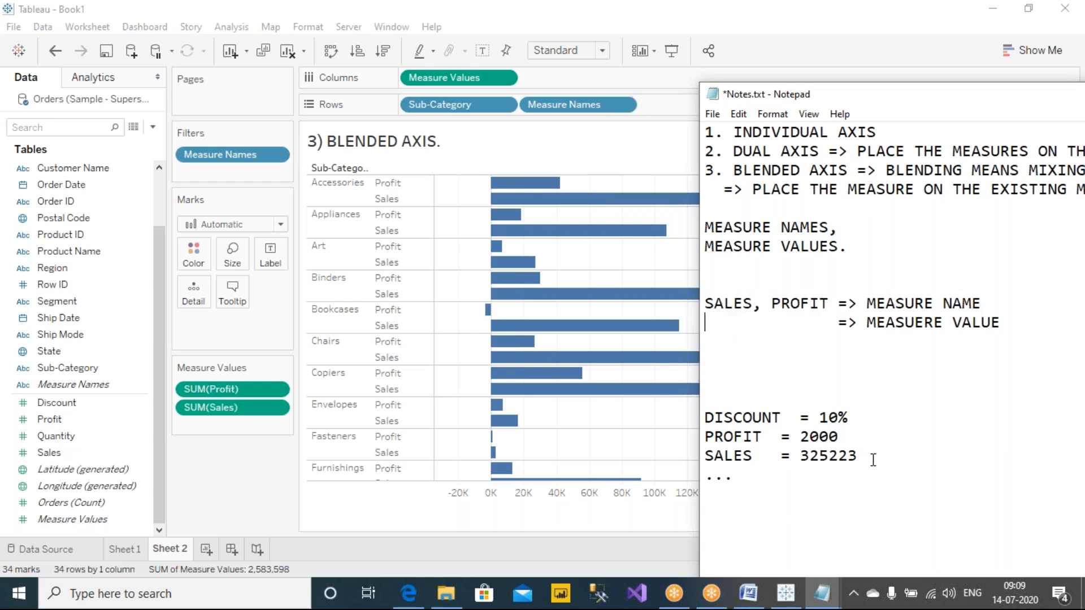
type("VALUES OF SALES, ")
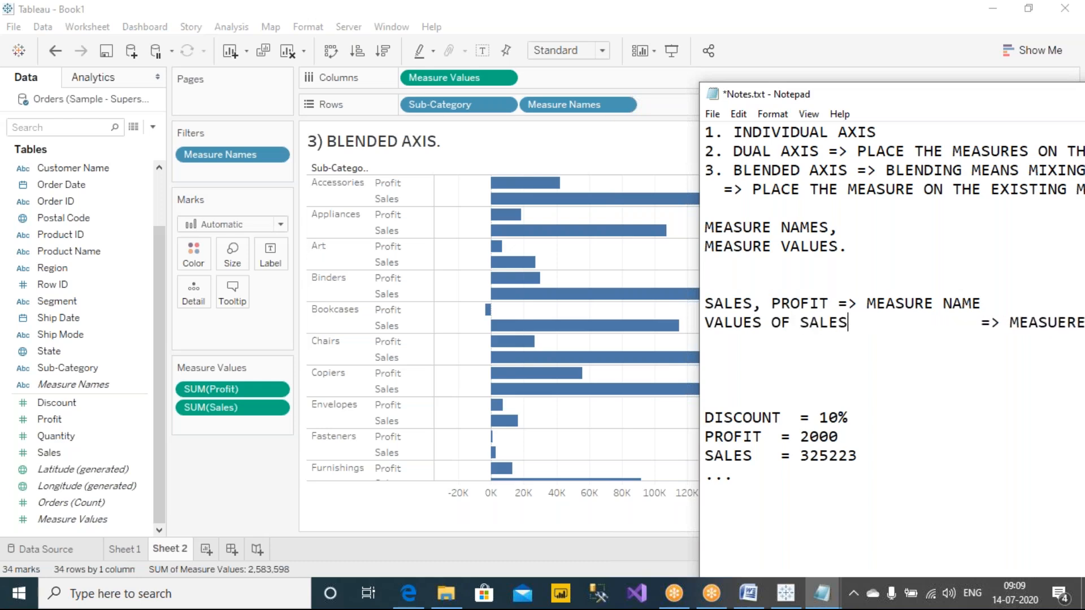
type("PROFIT")
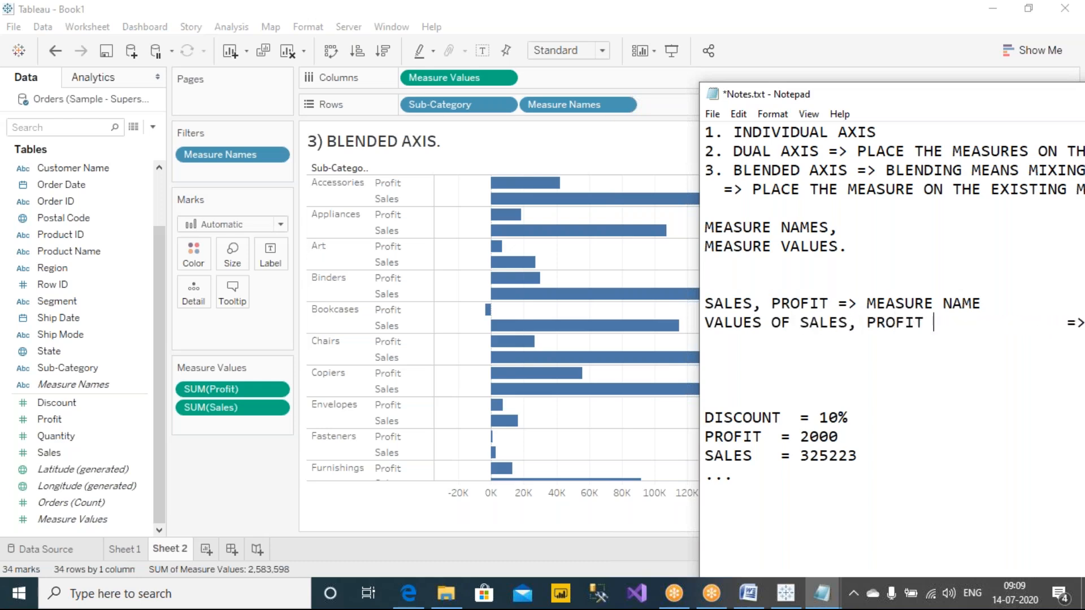
key("Delete")
key("Delete")
key("Delete")
key("Delete")
key("Delete")
key("Delete")
key("Delete")
key("Delete")
key("Delete")
key("Delete")
key("Delete")
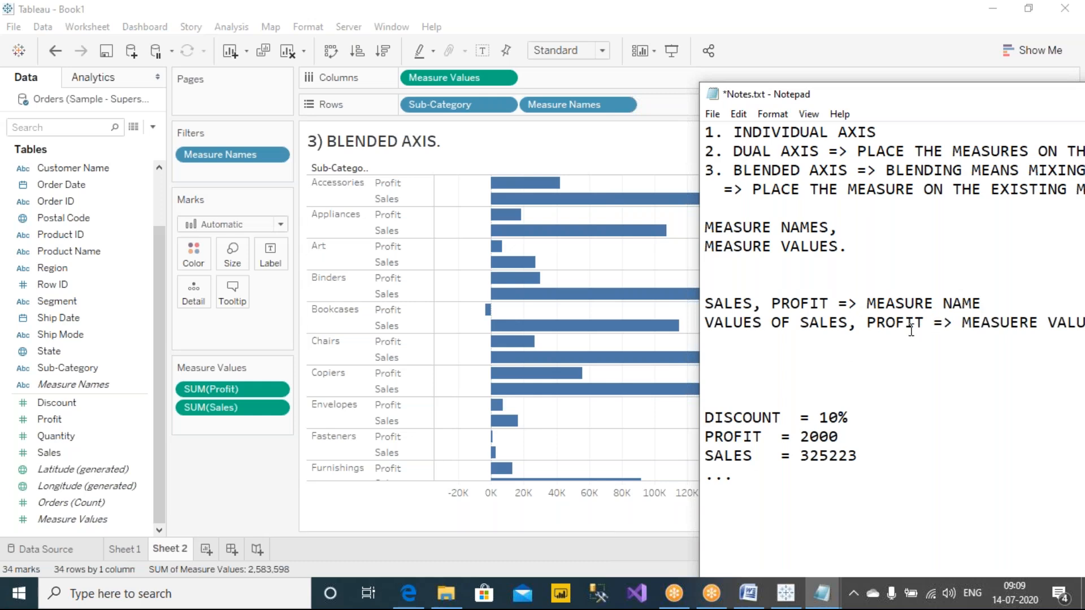
Step: Circle Measure Names on Rows in red ink and mark SALES and PROFIT in the notes and Measure Values on Columns
left_click(668, 15)
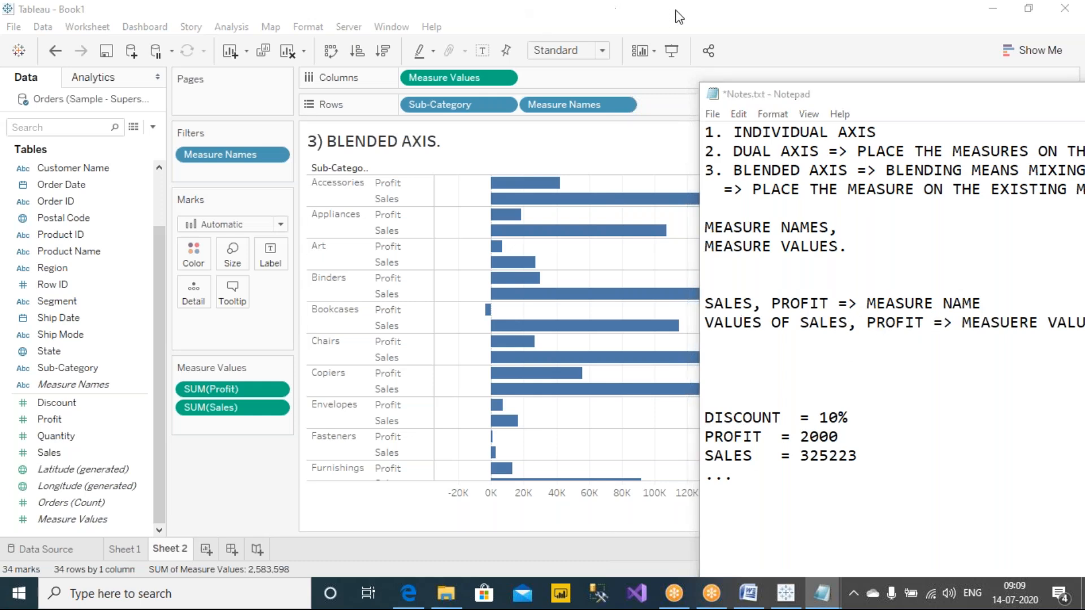
mouse_move(535, 115)
left_mouse_down()
mouse_move(637, 106)
mouse_move(523, 85)
mouse_move(546, 113)
left_mouse_up()
left_click_drag(737, 278, 728, 297)
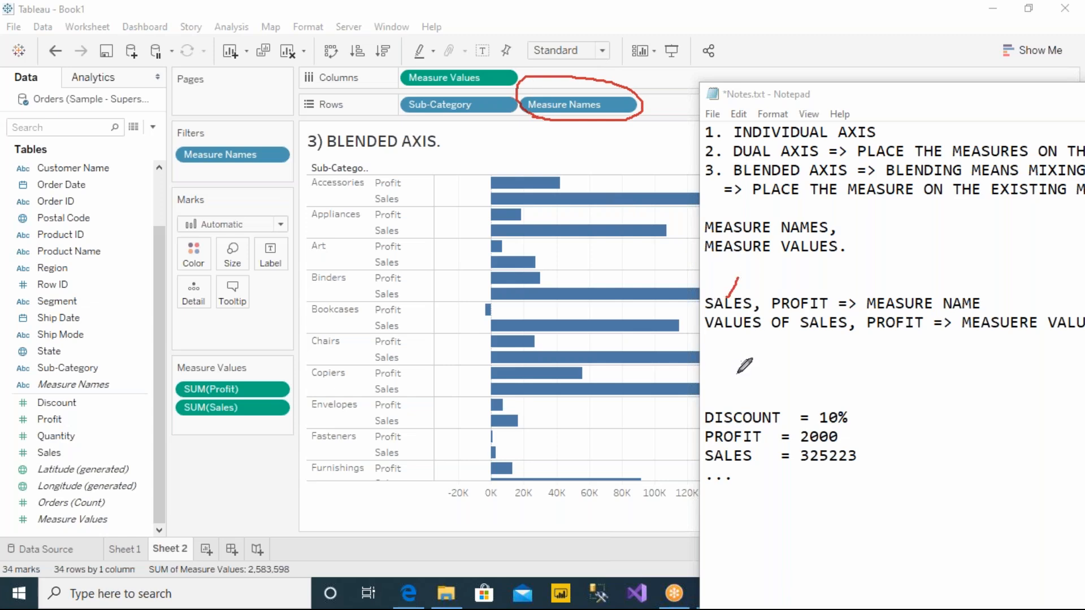
left_click_drag(806, 294, 819, 269)
left_click_drag(496, 72, 529, 59)
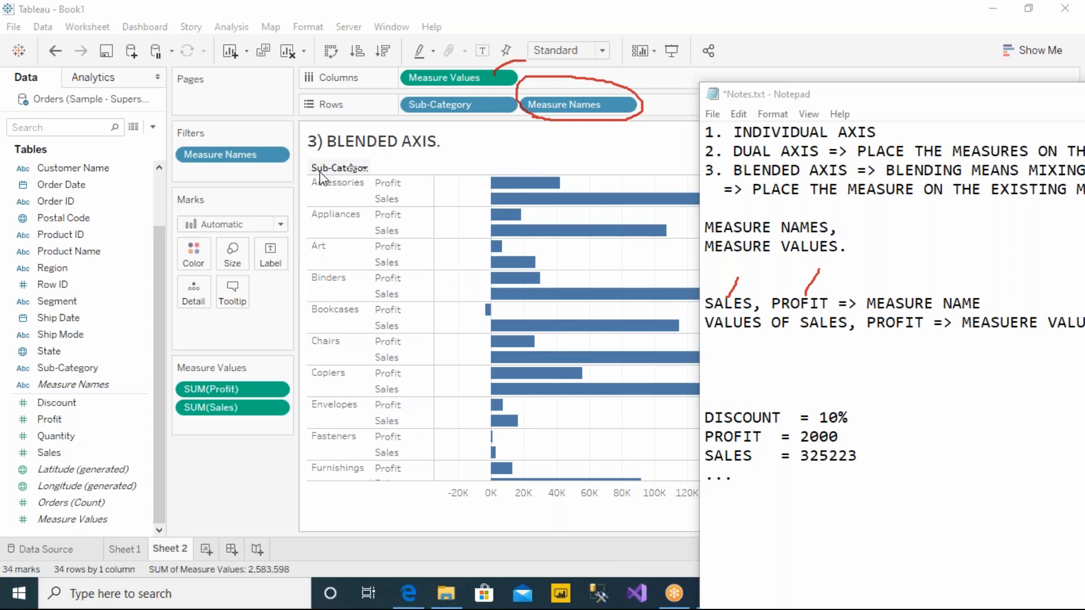
Step: Open the Measure Names filter, draw red lines to the ticked Profit and Sales entries, underline both, and close it unchanged
right_click(194, 158)
left_click(240, 164)
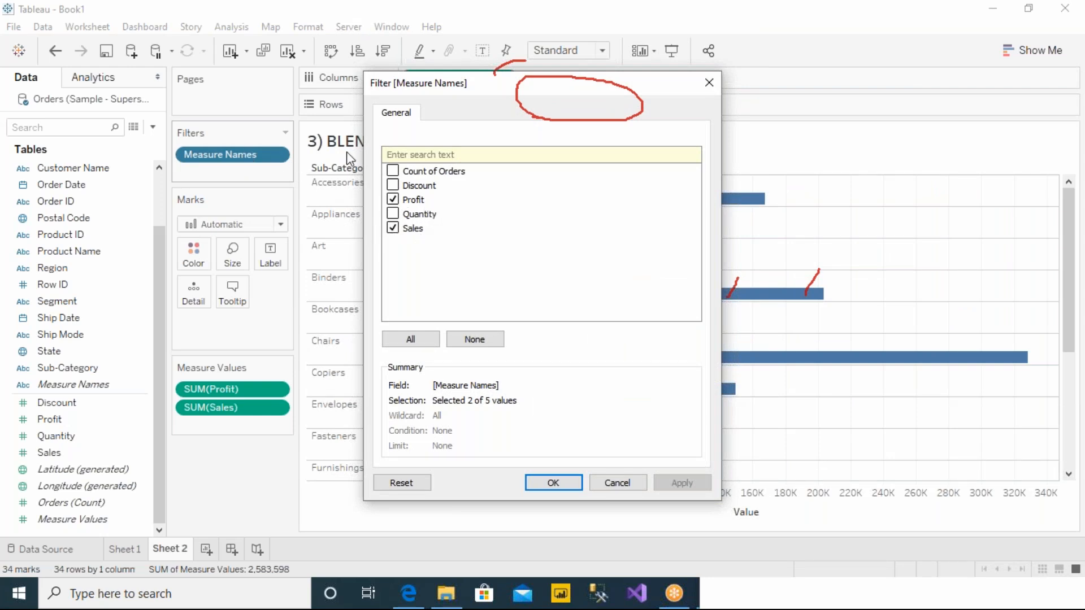
left_click_drag(265, 147, 394, 187)
mouse_move(276, 168)
left_mouse_down()
mouse_move(312, 202)
mouse_move(385, 234)
mouse_move(387, 191)
left_mouse_up()
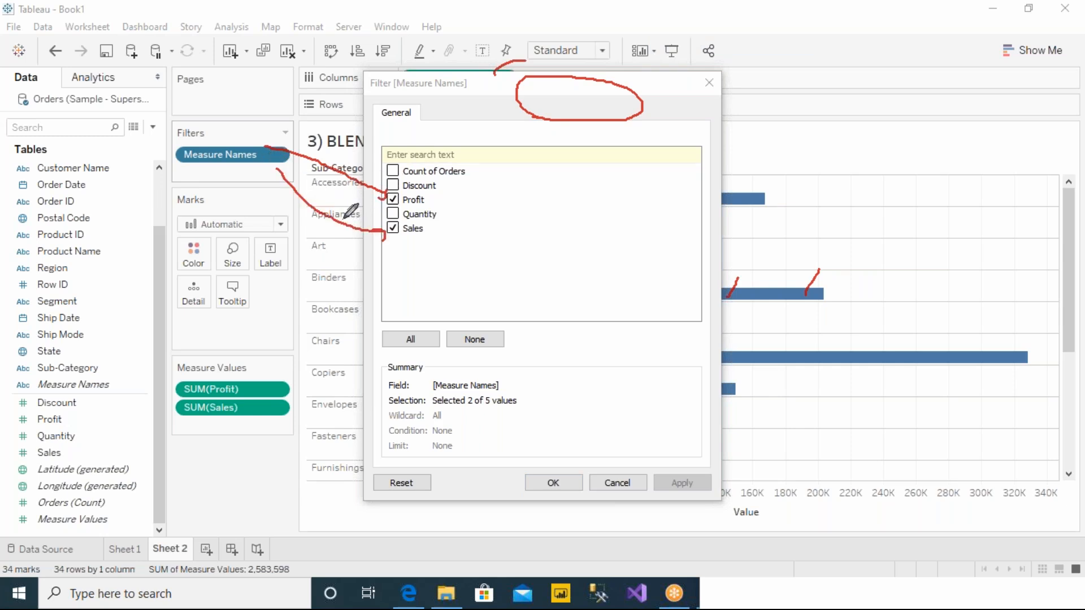
left_click_drag(434, 201, 486, 202)
left_click_drag(434, 233, 492, 236)
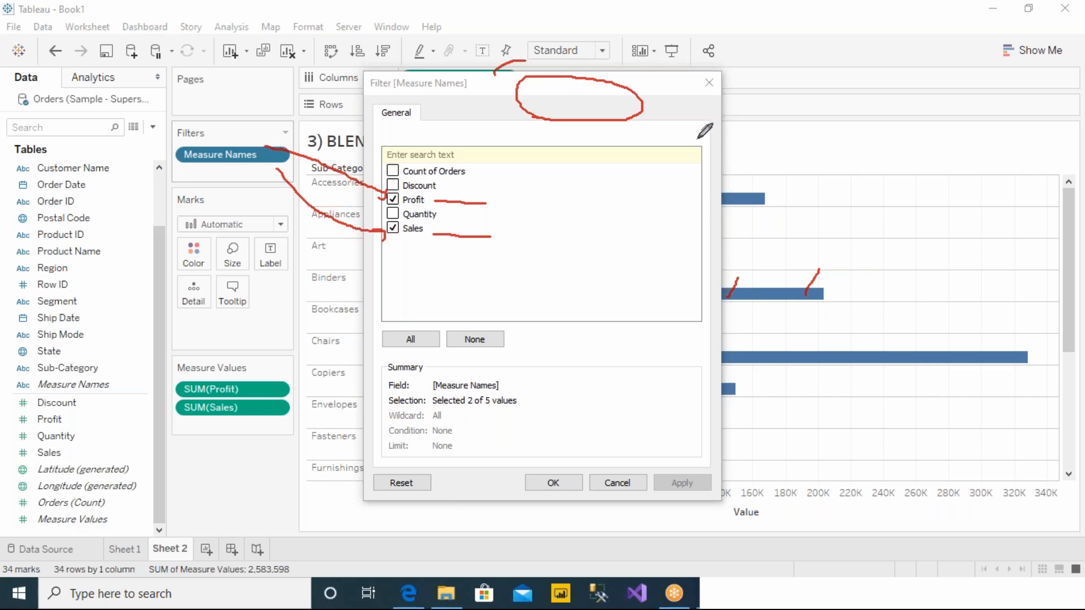
left_click(710, 90)
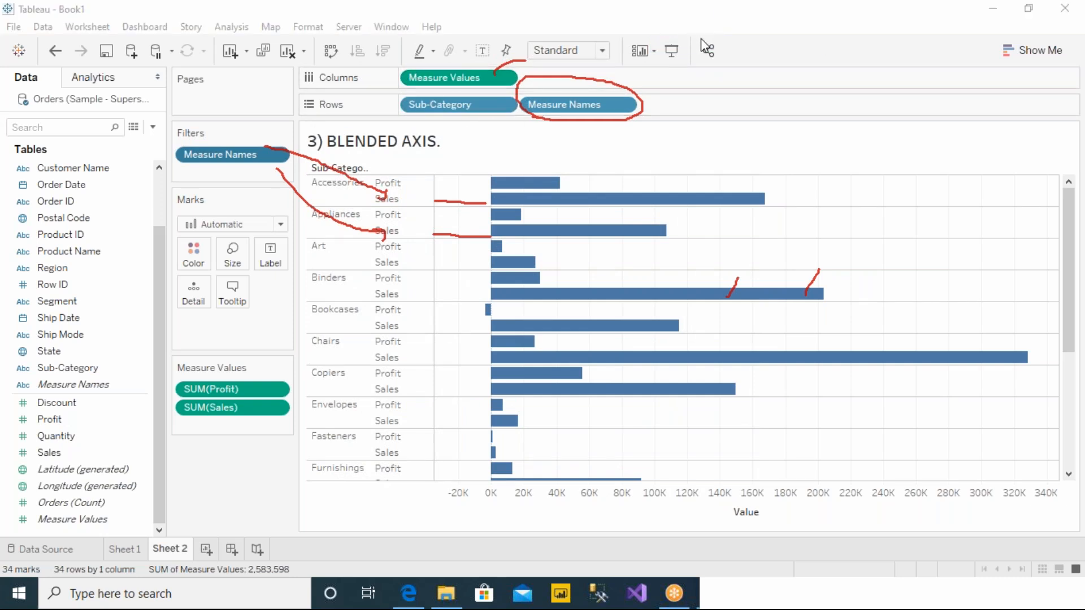
Step: Draw a red arrow from Measure Values on Columns to the Measure Values card, circle the card, and erase all drawings
mouse_move(397, 80)
left_mouse_down()
mouse_move(300, 200)
mouse_move(240, 355)
mouse_move(254, 358)
mouse_move(218, 346)
mouse_move(170, 424)
mouse_move(274, 454)
mouse_move(305, 376)
mouse_move(291, 357)
left_mouse_up()
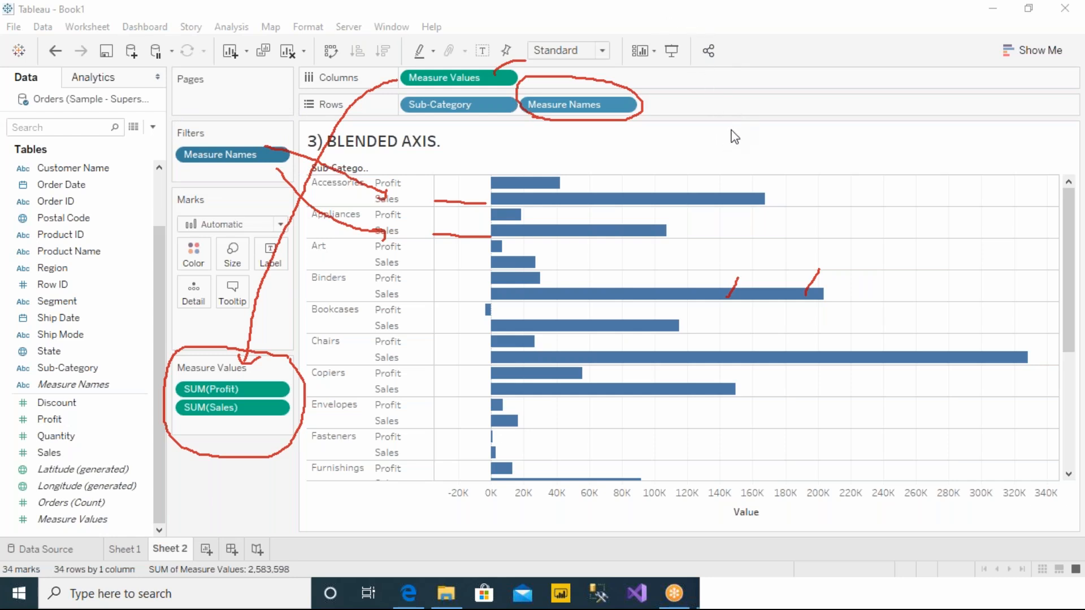
left_click(740, 113)
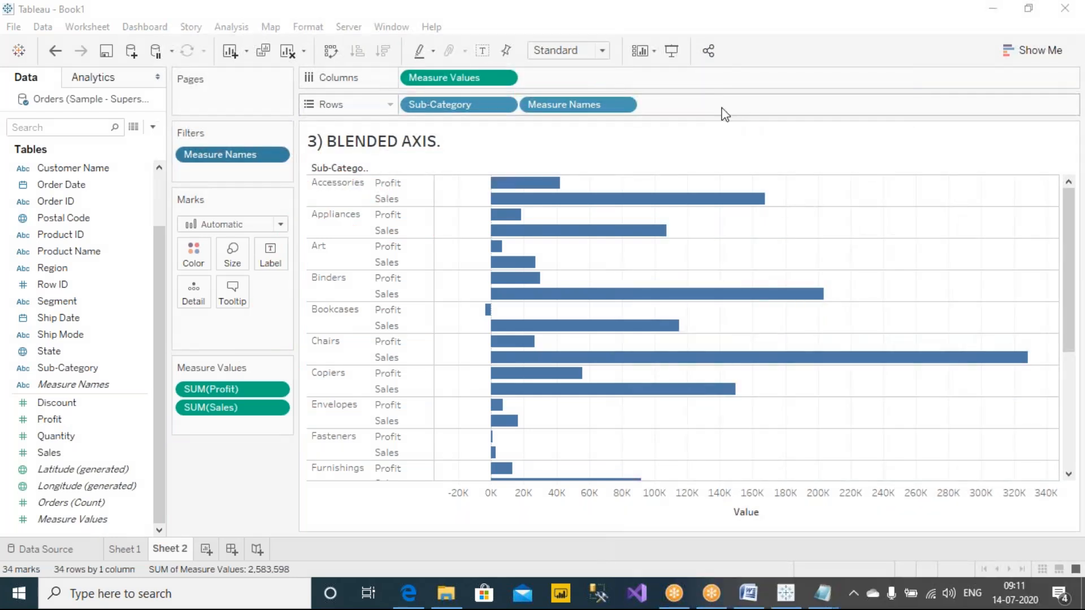
Step: Bracket the Discount, Profit, Quantity and Sales measures in the data list with a red ink brace
left_click(722, 49)
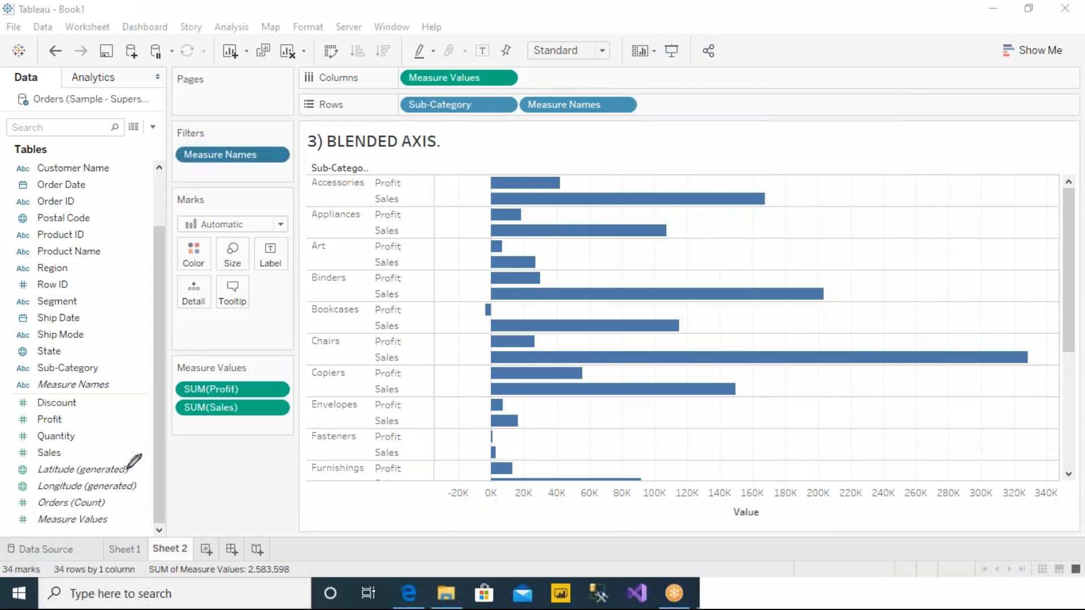
mouse_move(93, 402)
left_mouse_down()
mouse_move(107, 433)
mouse_move(79, 454)
left_mouse_up()
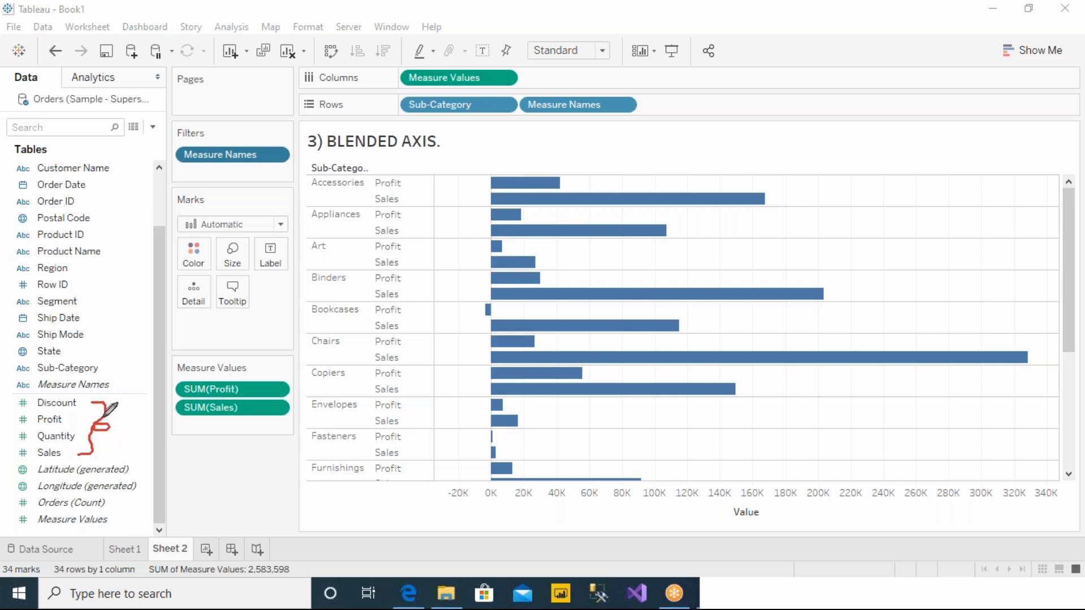
Step: Draw a red arrow from the measures' brace to the Measure Names filter, circle Measure Names on Rows and the Measure Values heading, and erase the ink
mouse_move(124, 412)
left_mouse_down()
mouse_move(143, 392)
mouse_move(188, 169)
mouse_move(199, 192)
left_mouse_up()
left_click(556, 132)
mouse_move(532, 112)
left_mouse_down()
mouse_move(643, 113)
mouse_move(529, 82)
mouse_move(542, 117)
left_mouse_up()
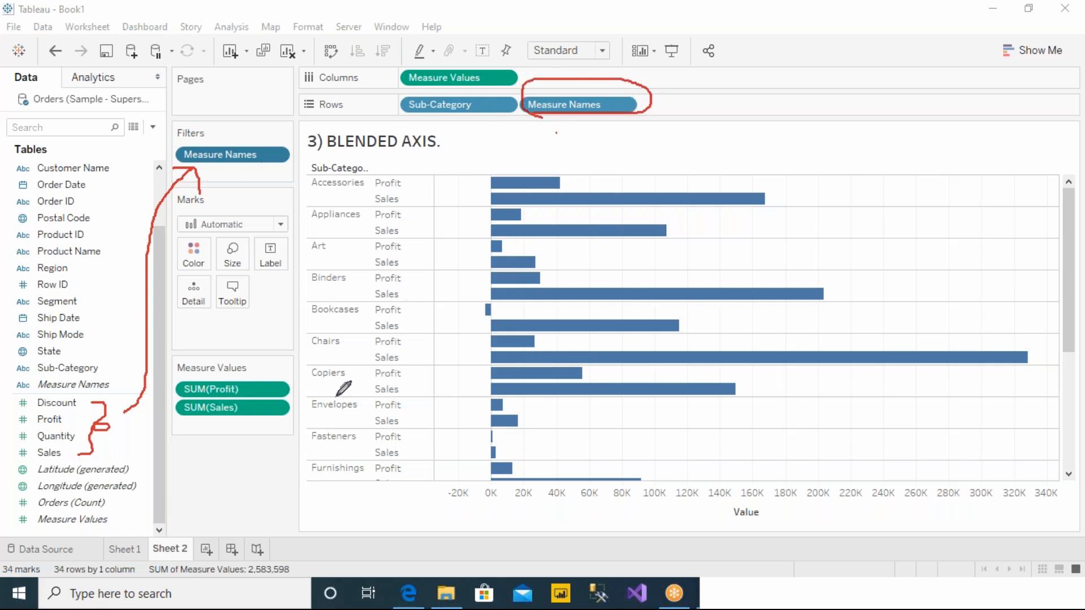
mouse_move(257, 358)
left_mouse_down()
mouse_move(189, 350)
mouse_move(170, 374)
mouse_move(264, 372)
left_mouse_up()
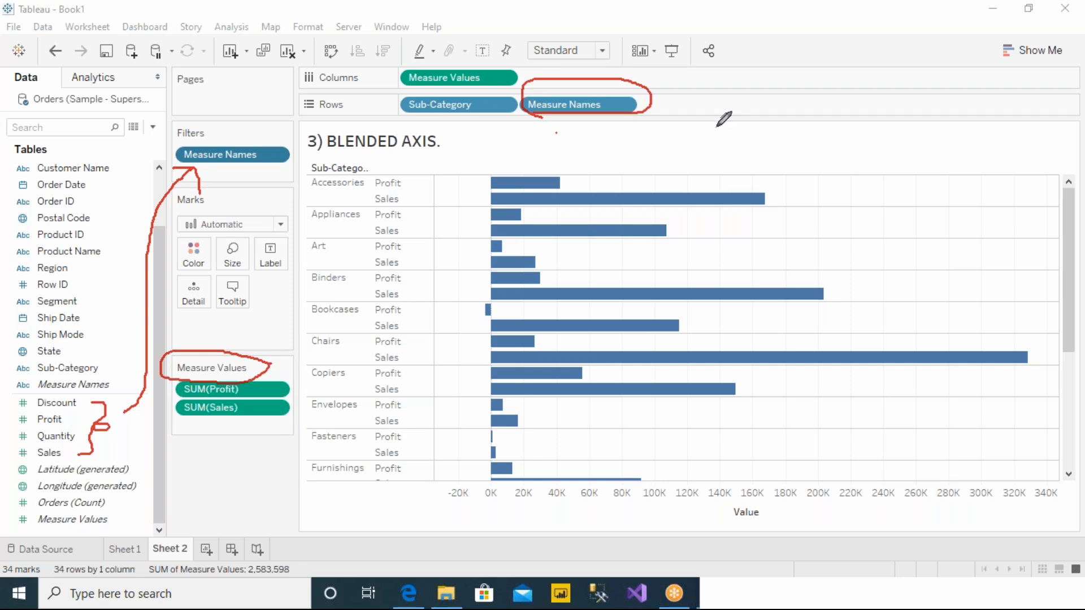
key("Escape")
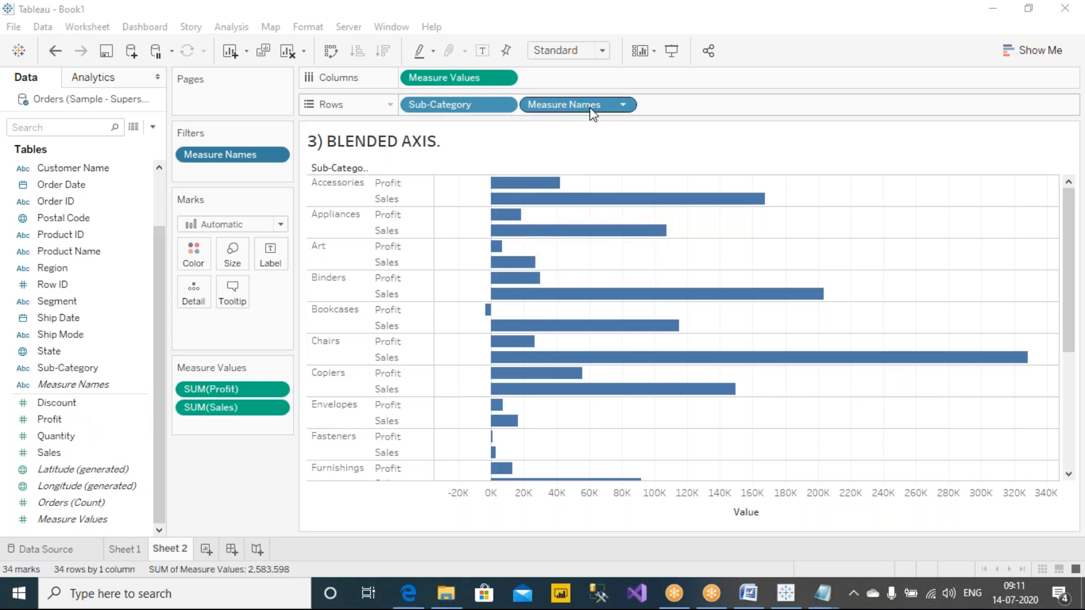
Step: Remove Measure Names from Rows and undo the removal
left_click(625, 105)
left_click(610, 290)
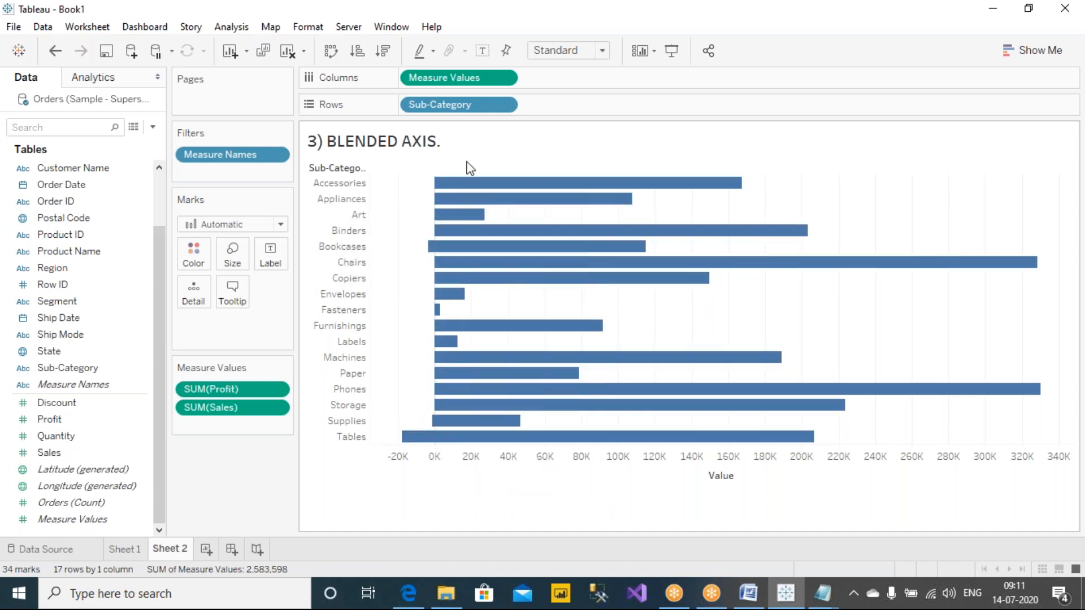
key("ctrl+z")
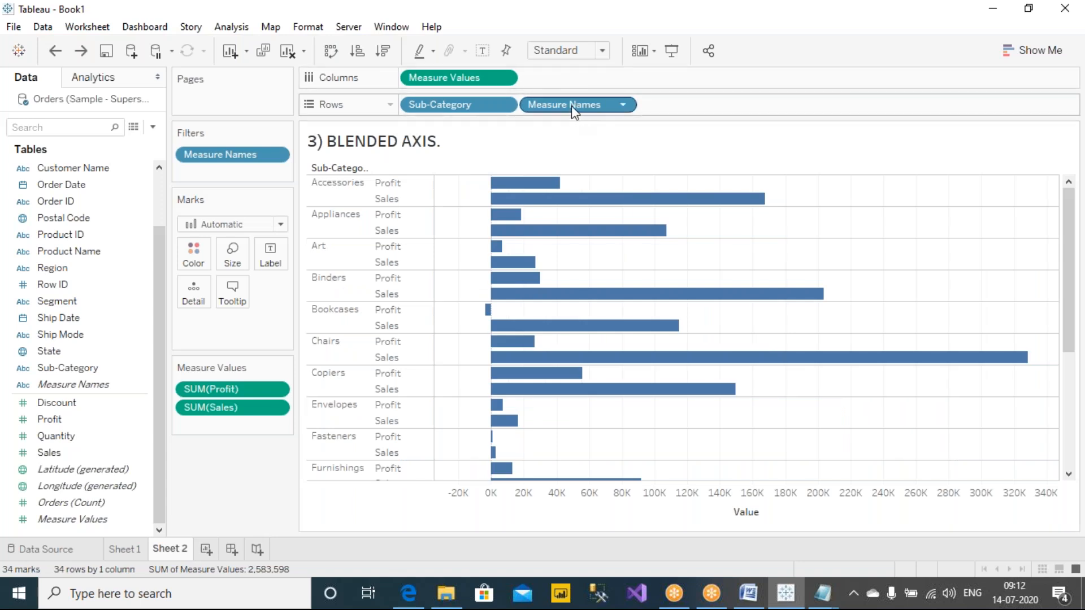
Step: Move Measure Names from Rows to Color on the Marks card and swap the chart's rows and columns
left_click_drag(571, 104, 198, 256)
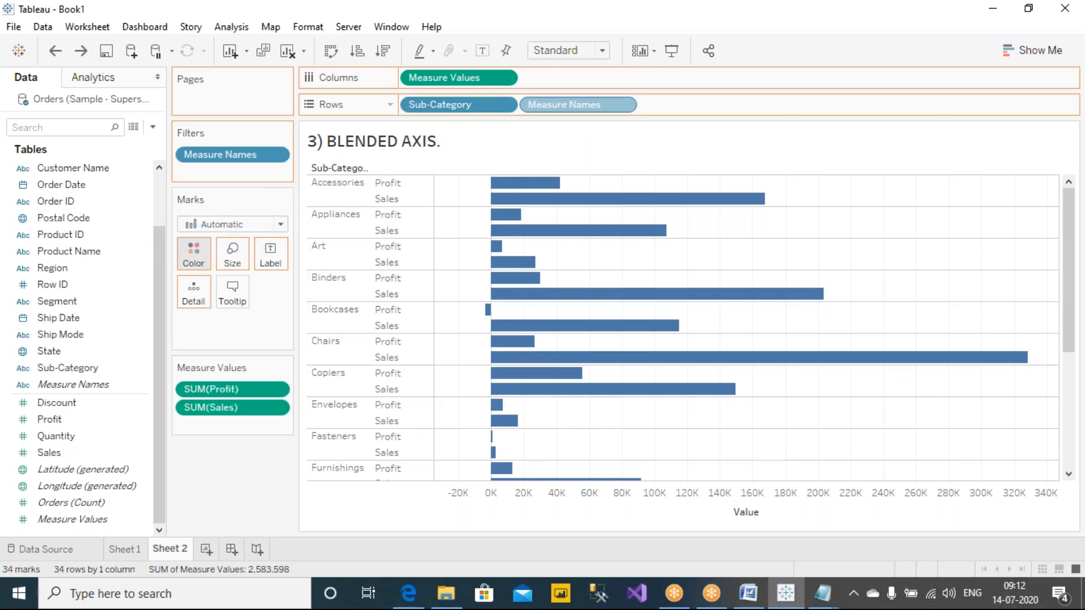
left_click(331, 52)
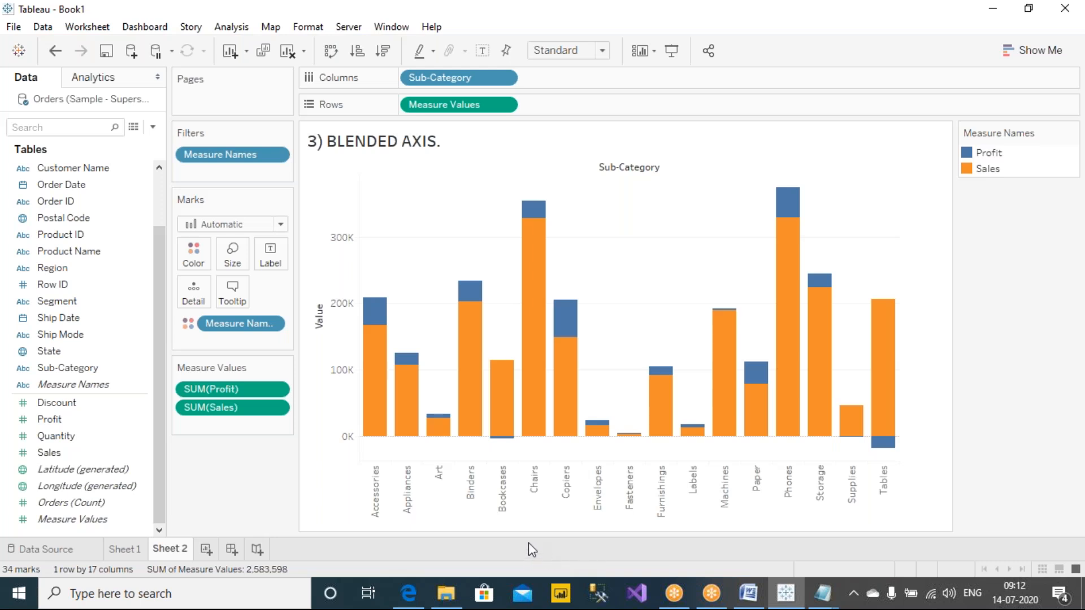
Step: Handwrite "Stacked bar" in a red ink frame above the chart and draw two red lines beside the Chairs bar
mouse_move(890, 392)
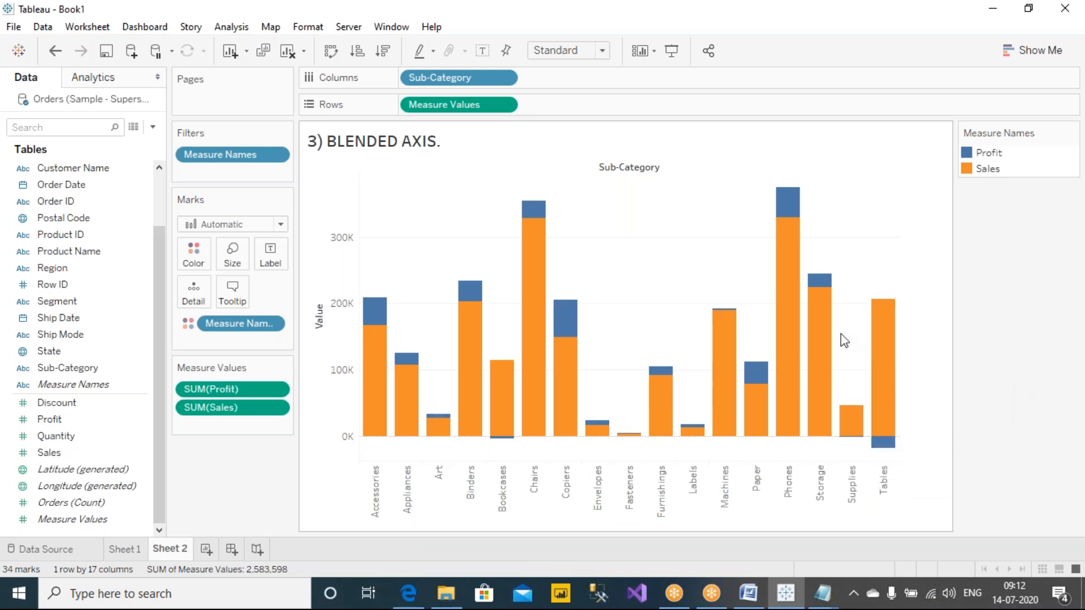
mouse_move(832, 290)
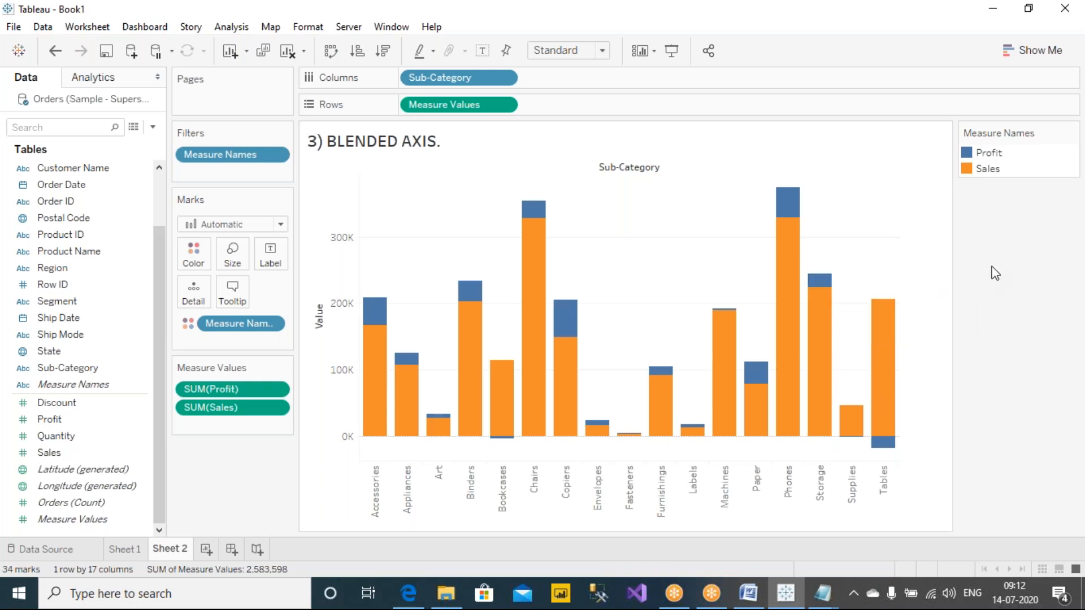
left_click(696, 12)
mouse_move(708, 133)
left_mouse_down()
mouse_move(709, 148)
mouse_move(690, 160)
mouse_move(802, 131)
mouse_move(815, 156)
mouse_move(853, 155)
mouse_move(847, 136)
mouse_move(918, 172)
left_mouse_up()
mouse_move(678, 191)
left_mouse_down()
mouse_move(942, 141)
mouse_move(666, 107)
mouse_move(678, 193)
left_mouse_up()
left_click_drag(553, 213, 602, 207)
left_click_drag(555, 247, 610, 249)
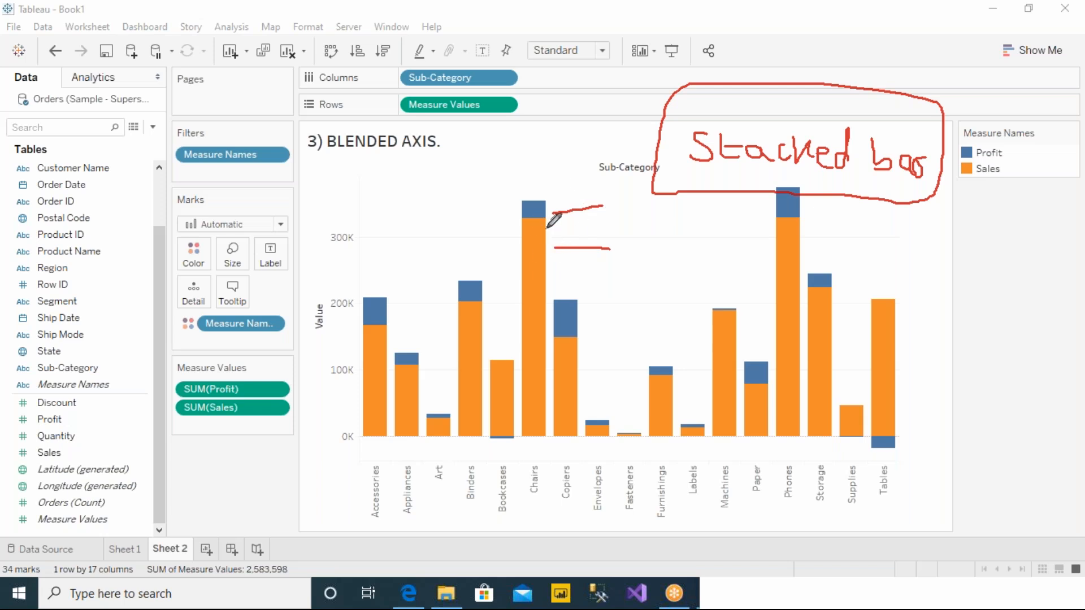
Step: Remove Measure Names from Color on the Marks card, inspect the single-color bars, and undo the removal
left_click_drag(224, 332, 222, 482)
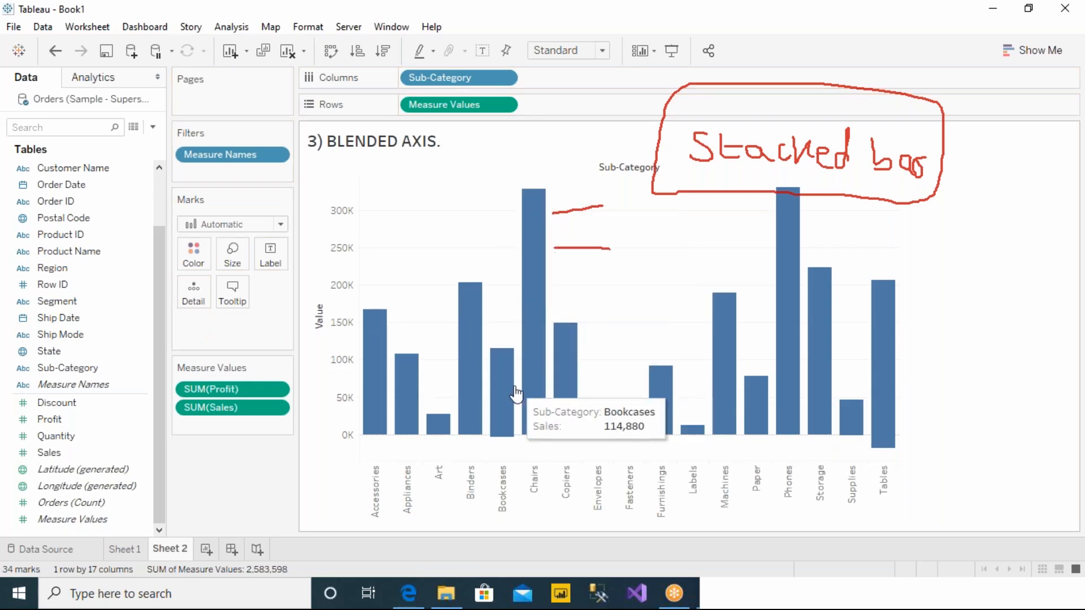
mouse_move(505, 445)
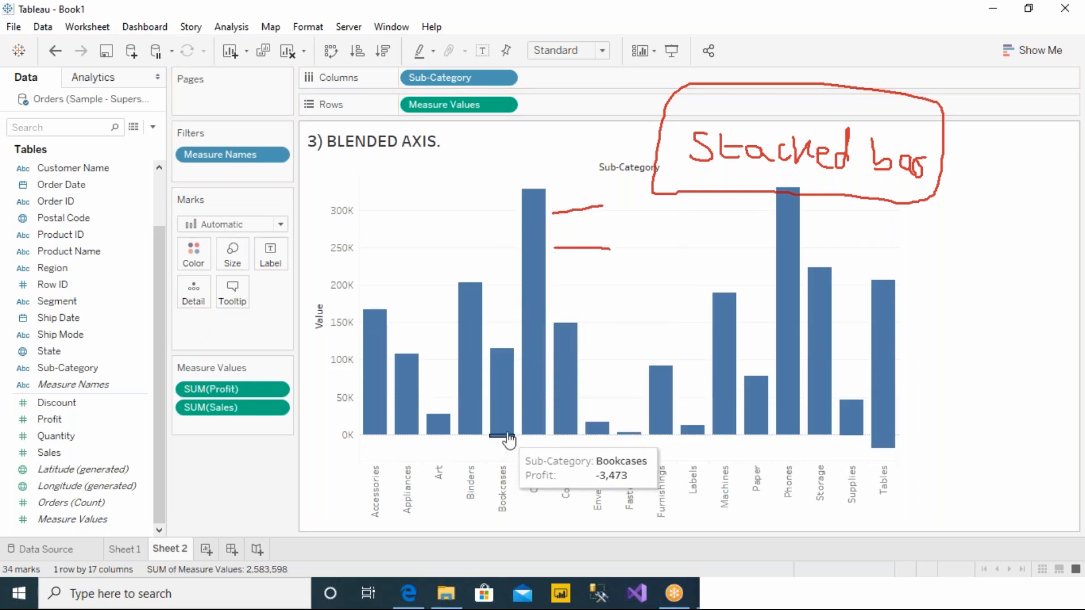
mouse_move(541, 444)
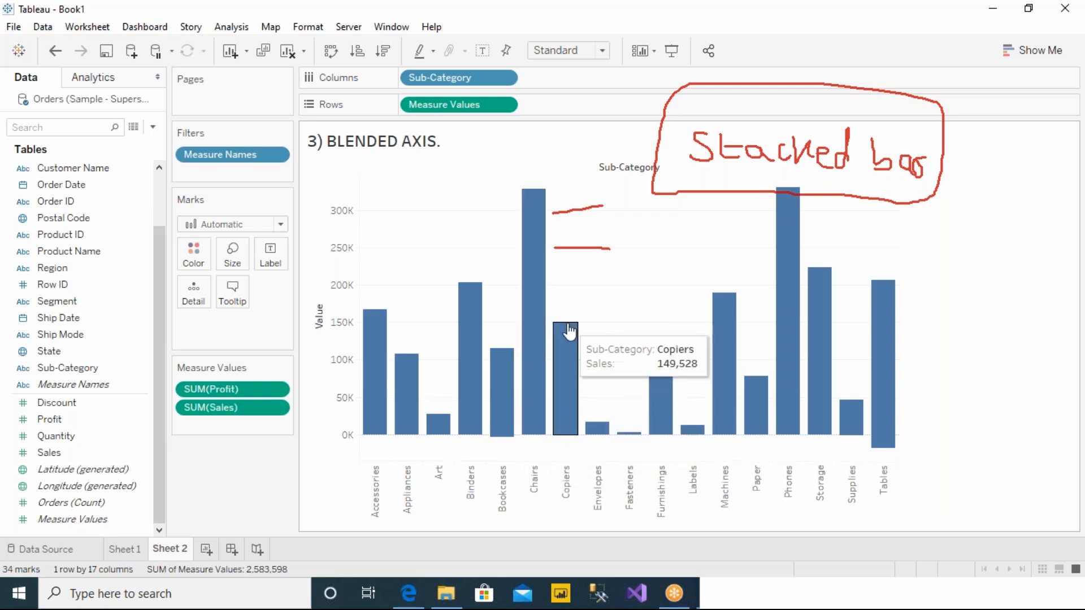
mouse_move(629, 442)
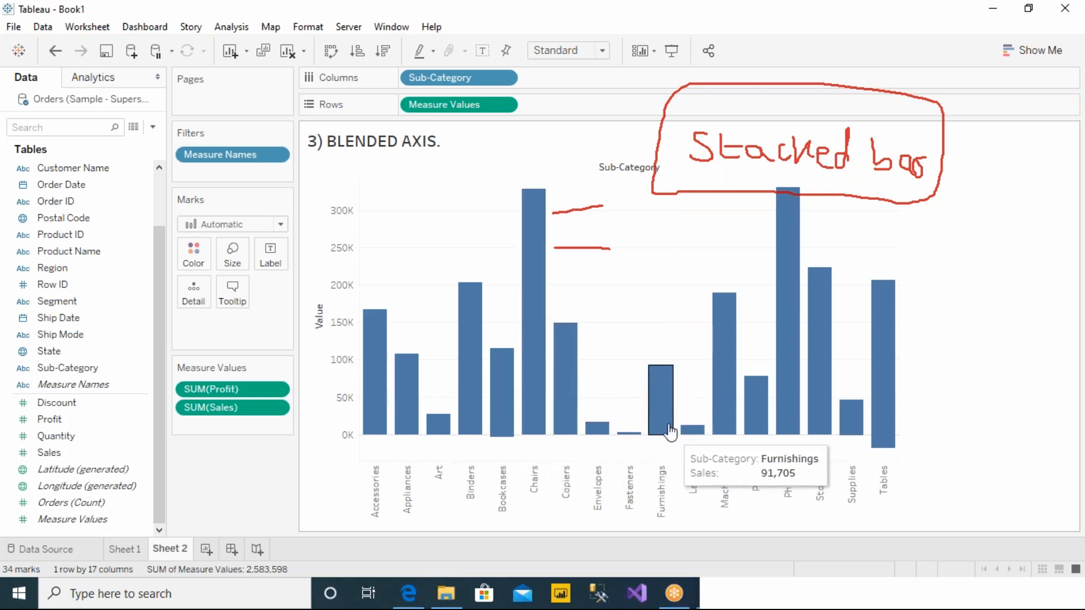
mouse_move(727, 434)
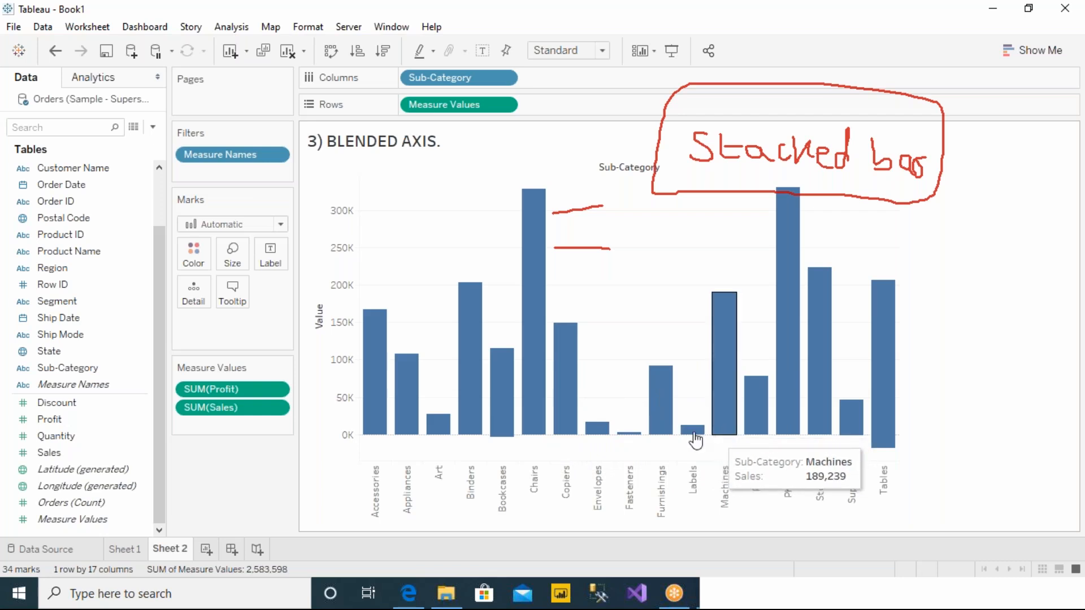
key("ctrl+z")
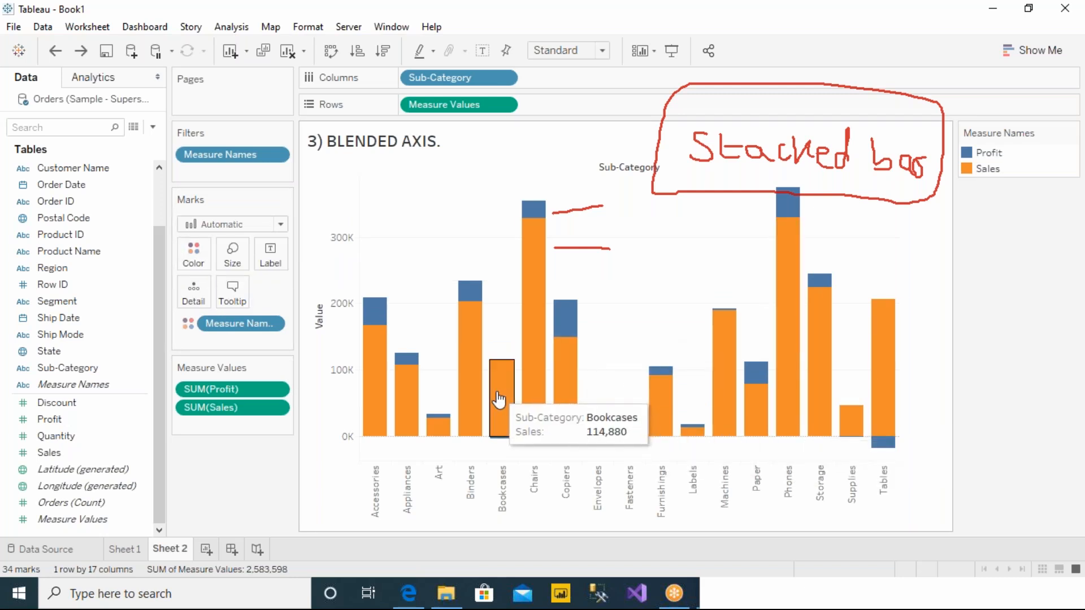
Step: Sketch a red bar split into four segments beside the chart, link it to the "Stacked bar" note with an arrow, and erase the ink
left_click(701, 8)
left_click(699, 42)
mouse_move(977, 243)
left_mouse_down()
mouse_move(972, 386)
mouse_move(1019, 332)
mouse_move(1011, 243)
mouse_move(972, 243)
left_mouse_up()
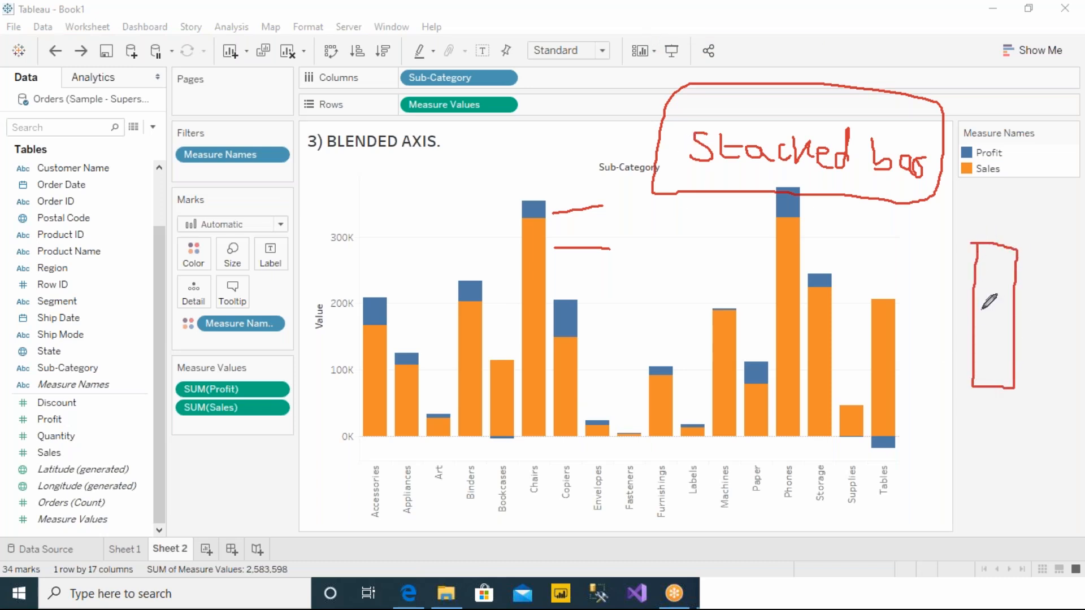
left_click_drag(969, 310, 1017, 314)
left_click_drag(973, 286, 1012, 283)
left_click_drag(973, 356, 1018, 360)
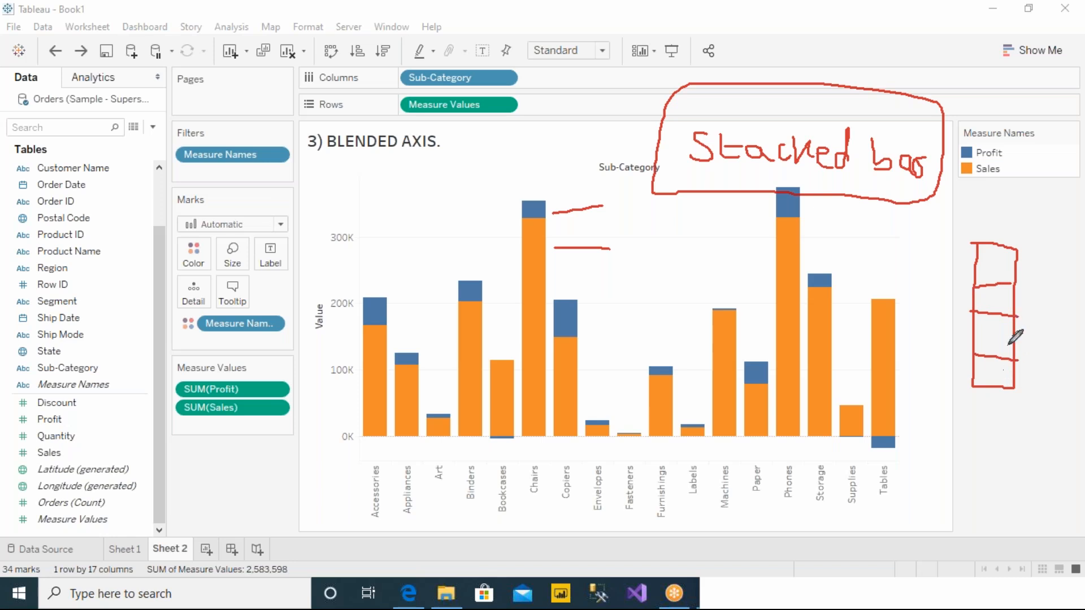
mouse_move(941, 191)
left_mouse_down()
mouse_move(978, 209)
mouse_move(986, 240)
mouse_move(1002, 213)
left_mouse_up()
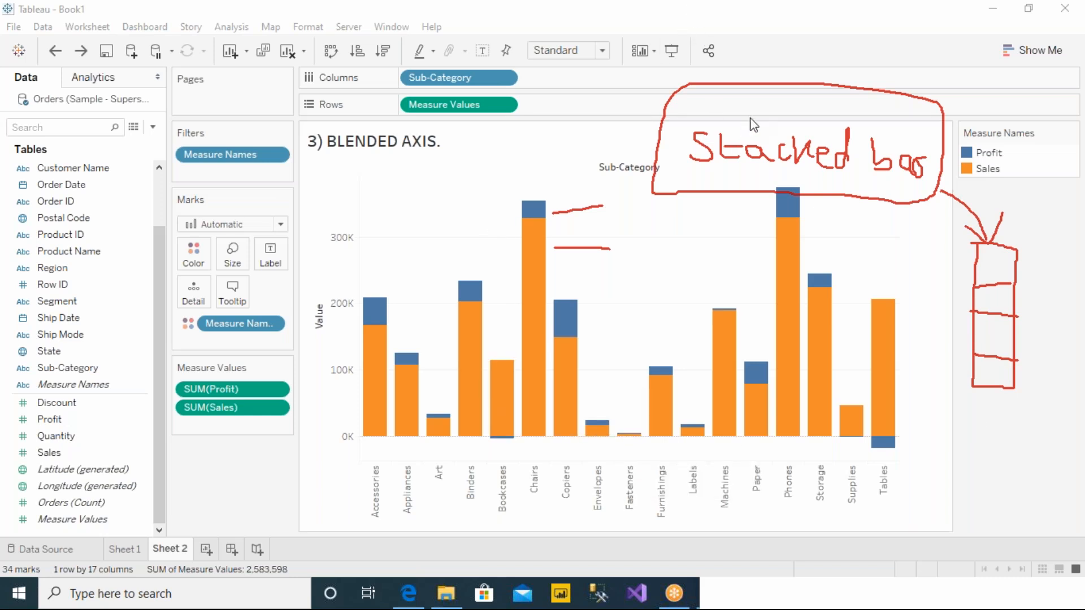
key("Escape")
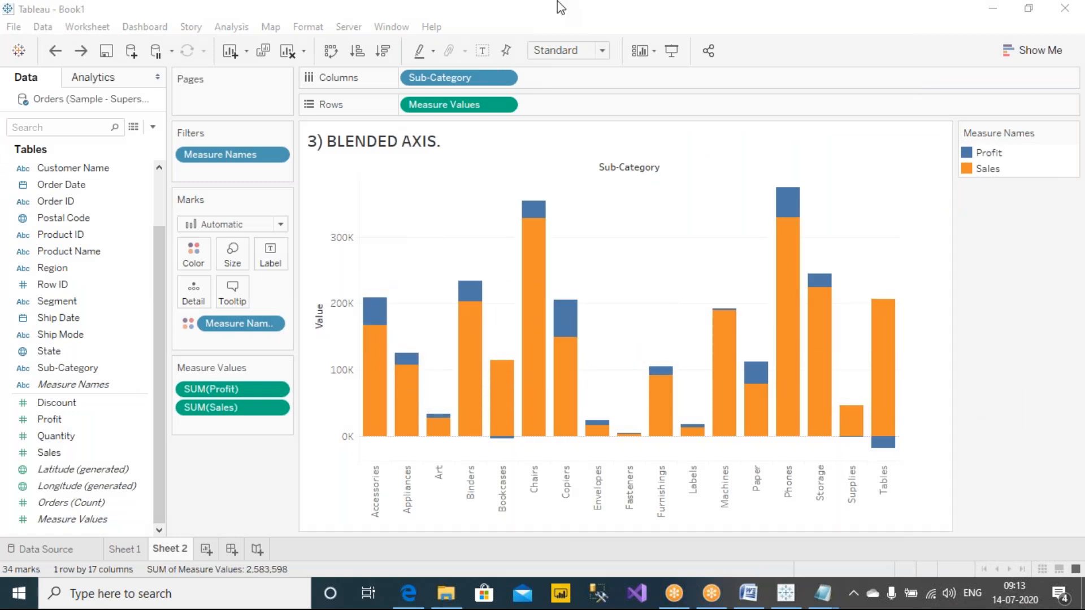
Step: Circle the Marks card and the Measure Values pill on Rows in red ink and label each with a circled 1
left_click(694, 42)
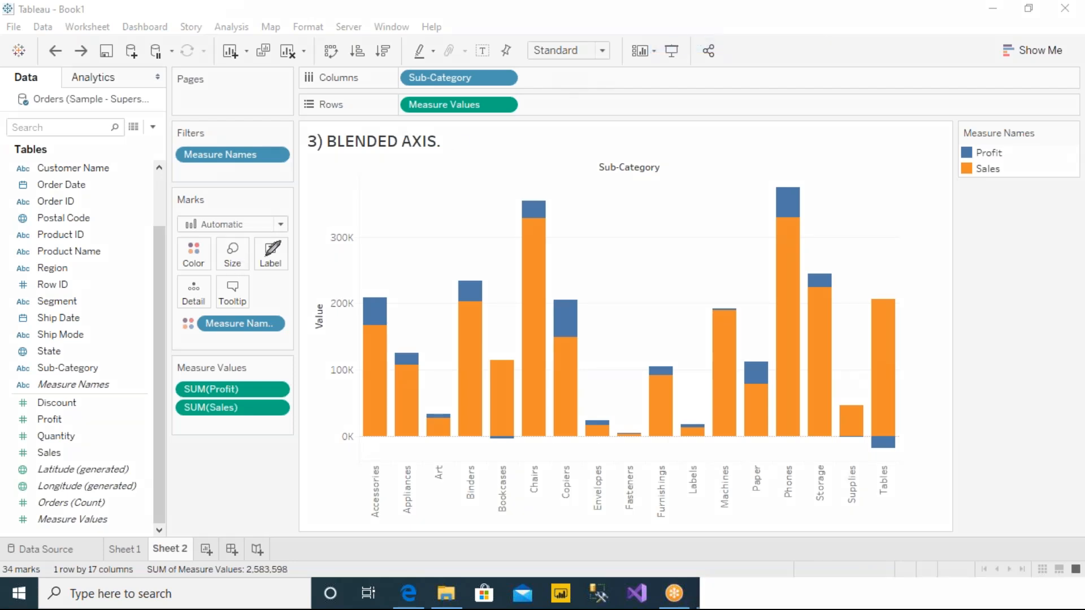
mouse_move(299, 190)
left_mouse_down()
mouse_move(163, 203)
mouse_move(160, 298)
mouse_move(215, 353)
mouse_move(340, 282)
mouse_move(295, 186)
left_mouse_up()
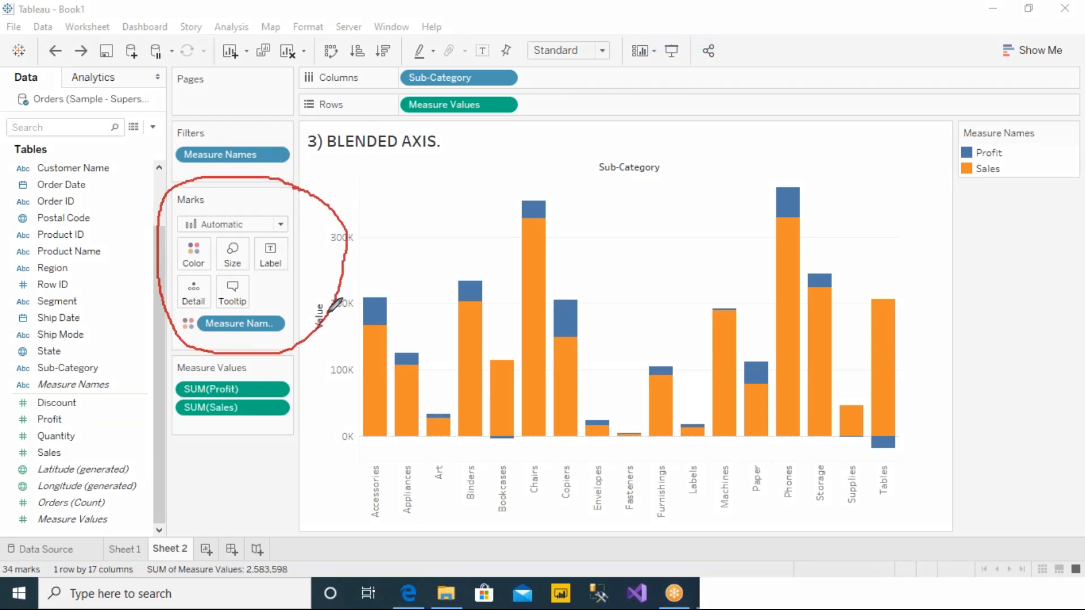
mouse_move(344, 220)
left_mouse_down()
mouse_move(412, 212)
mouse_move(412, 191)
left_mouse_up()
mouse_move(398, 117)
left_mouse_down()
mouse_move(532, 111)
mouse_move(493, 86)
mouse_move(375, 103)
mouse_move(571, 120)
mouse_move(588, 135)
mouse_move(597, 107)
left_mouse_up()
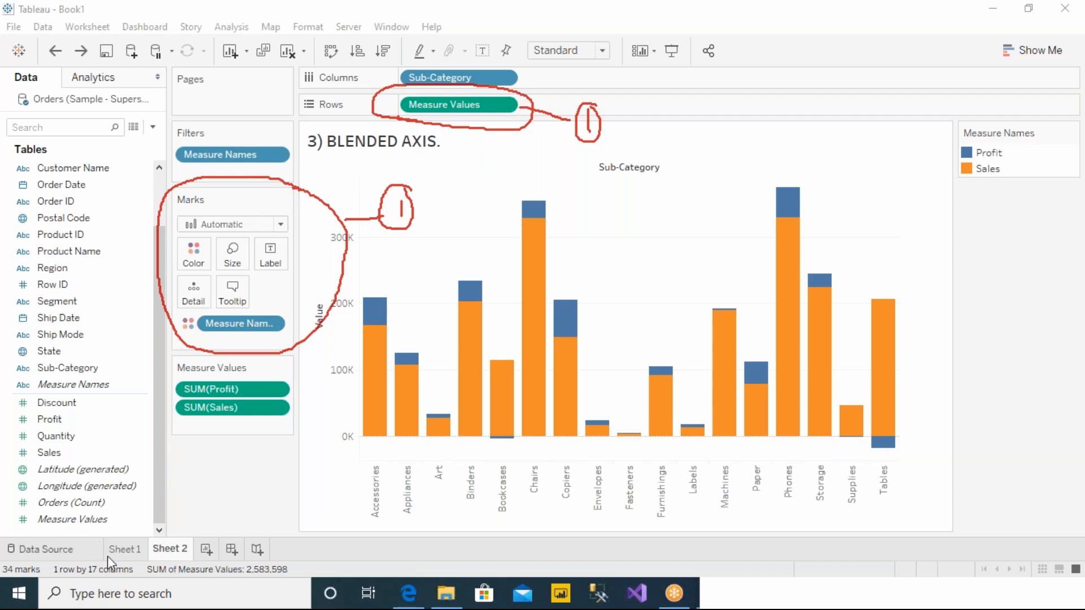
Step: Check the dual axis chart on Sheet 1, and change the mark type of the blended axis chart on Sheet 2 to Line
left_click(125, 549)
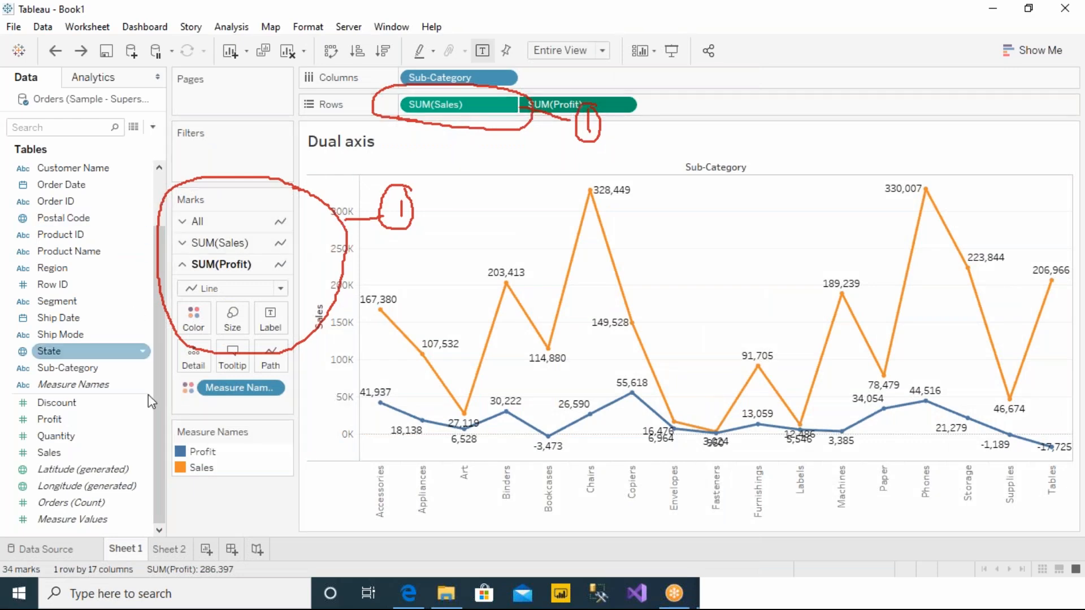
left_click(166, 549)
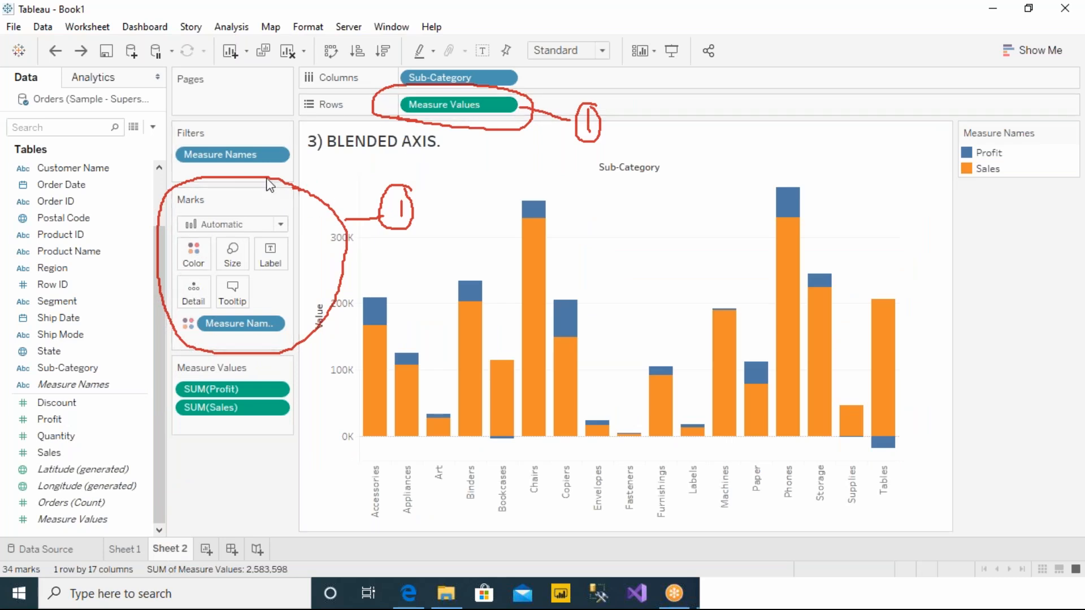
left_click(243, 225)
left_click(218, 279)
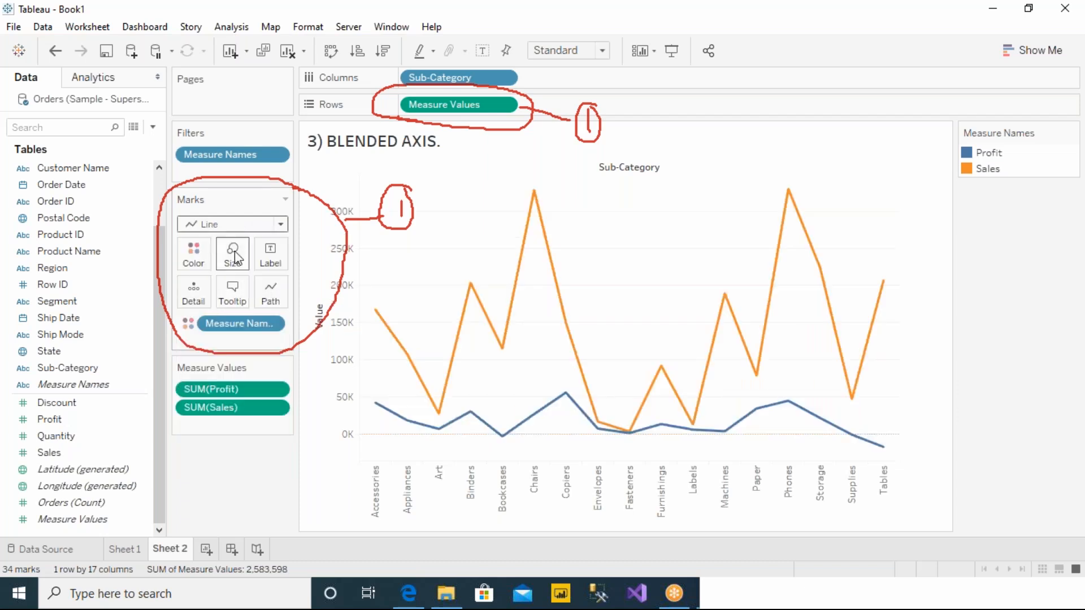
Step: Compare the dual axis lines on Sheet 1 with the blended axis lines on Sheet 2 by alternating between the sheets
left_click(131, 555)
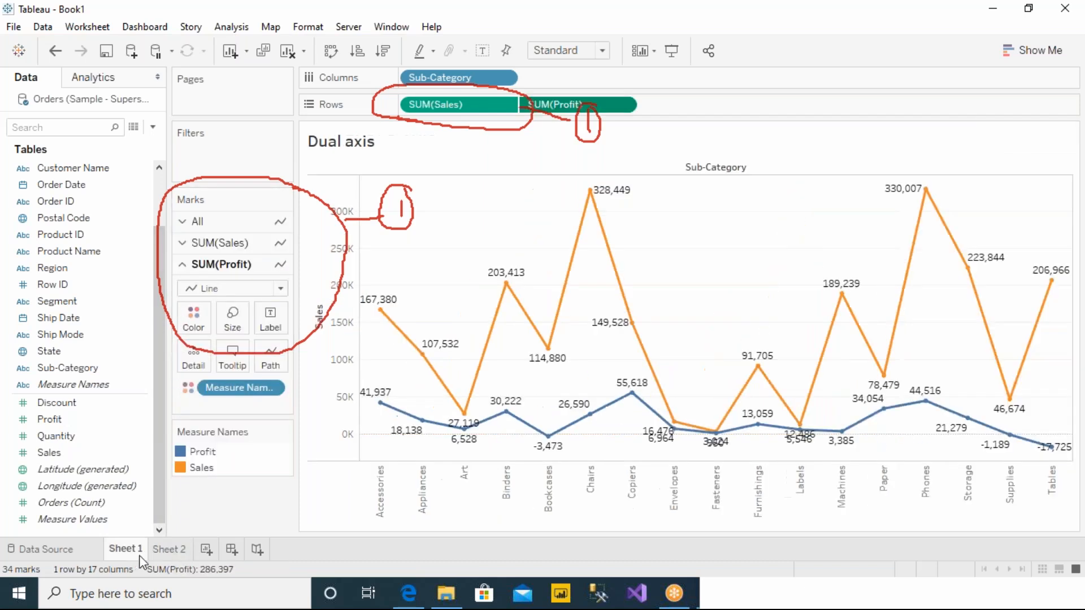
left_click(158, 554)
left_click(127, 554)
left_click(158, 554)
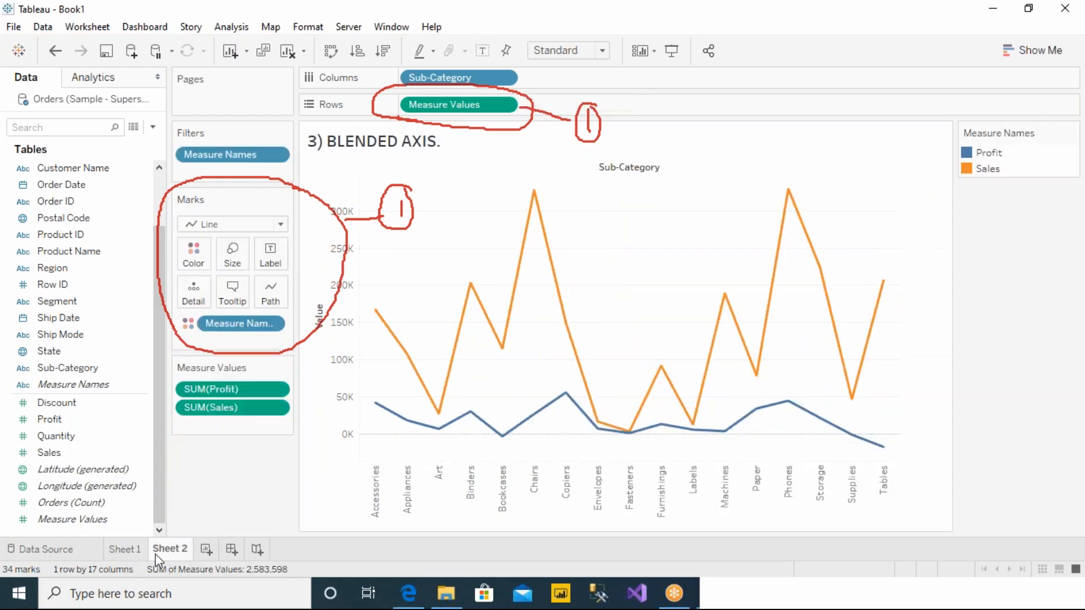
left_click(127, 556)
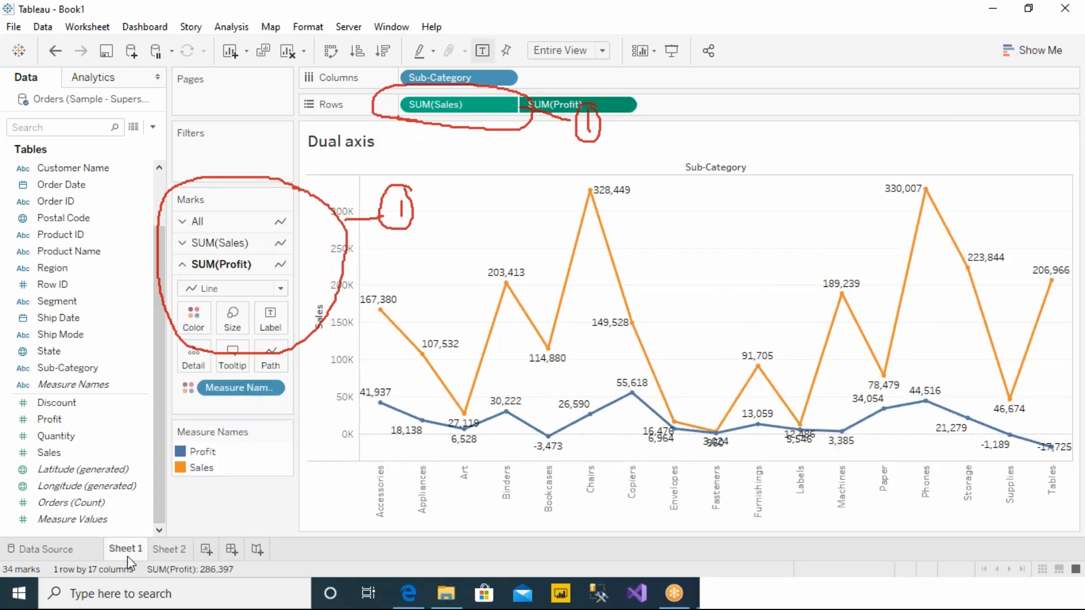
left_click(161, 554)
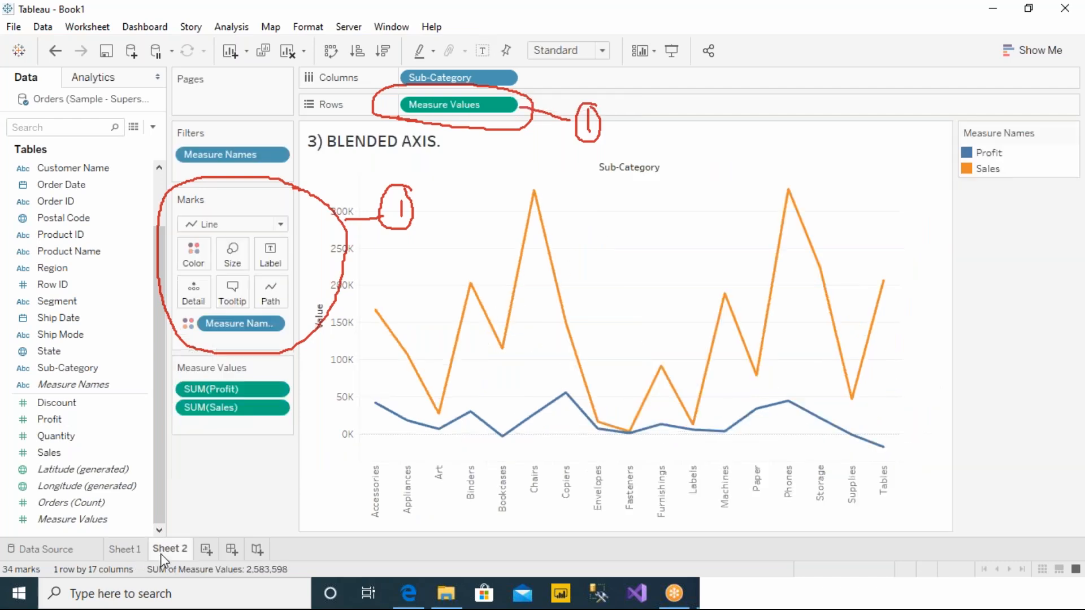
Step: Erase the ink, show mark labels on the blended axis chart, and compare it with the dual axis chart on Sheet 1
key("Escape")
left_click(482, 52)
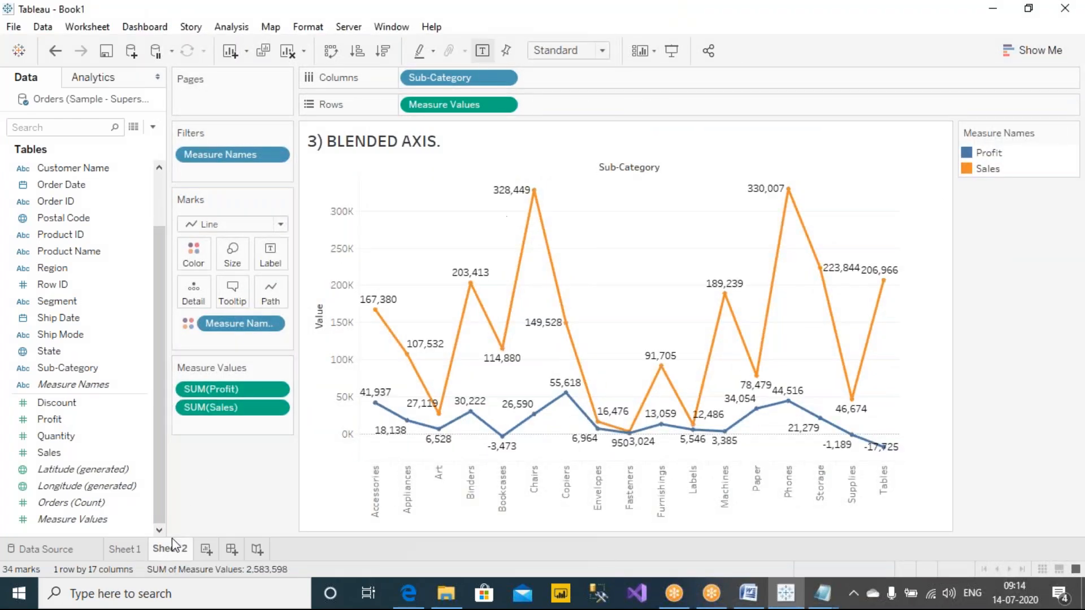
left_click(123, 549)
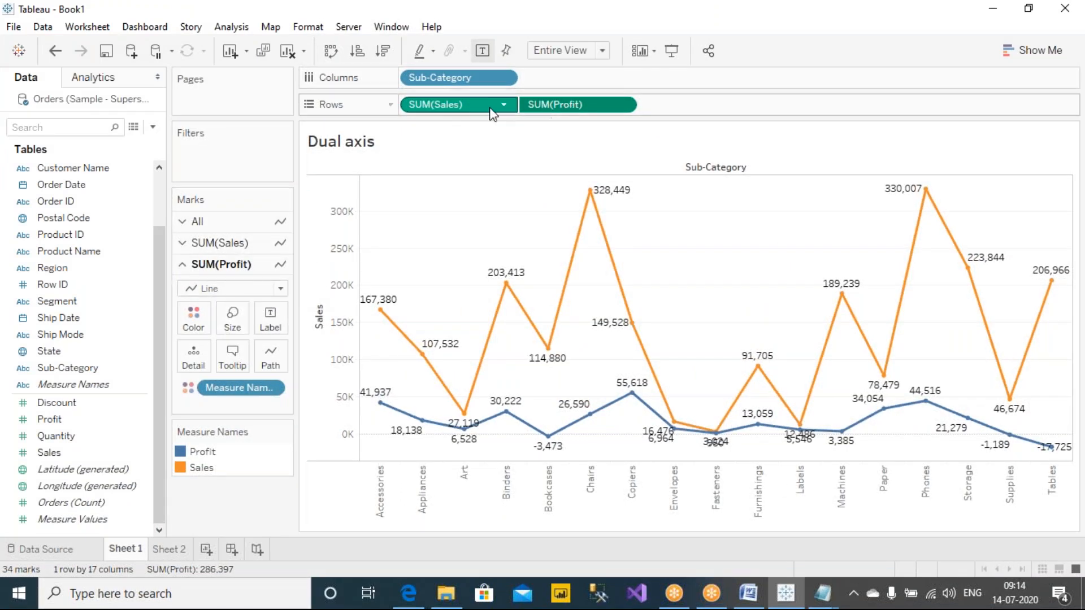
left_click(172, 549)
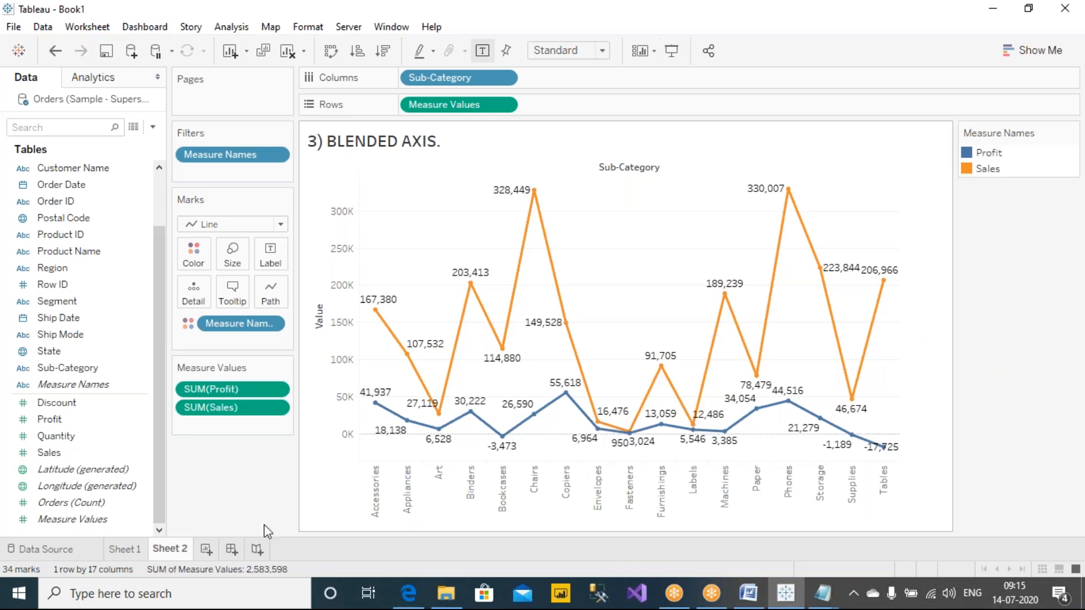
Step: Change the title of Sheet 1 to "Dual axis - COMPARE TWO MEASURES, THEN USE DUAL AXIS."
left_click(119, 550)
left_click(395, 143)
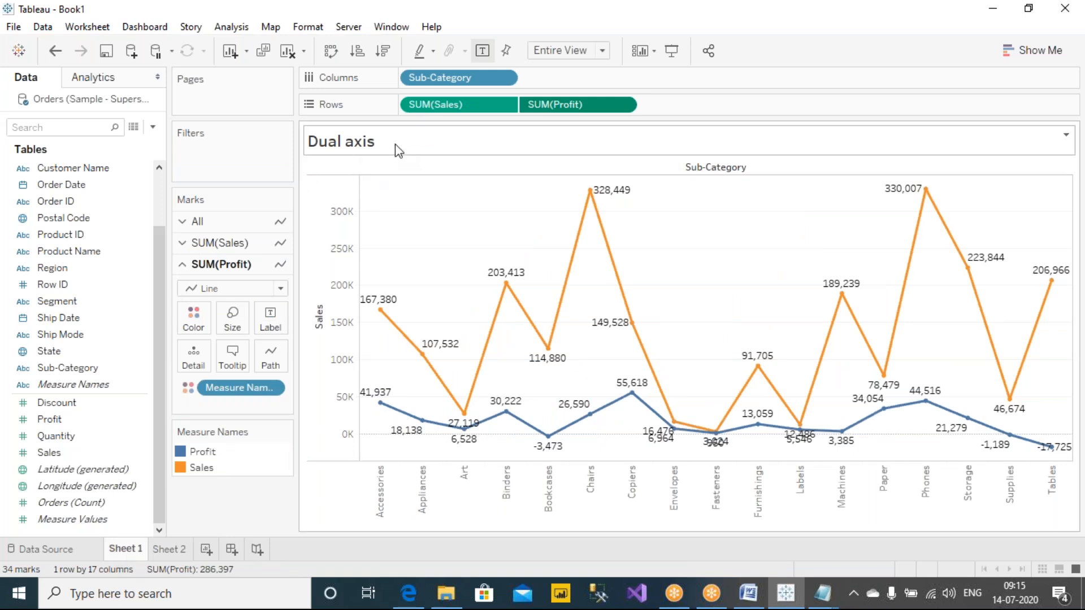
double_click(396, 142)
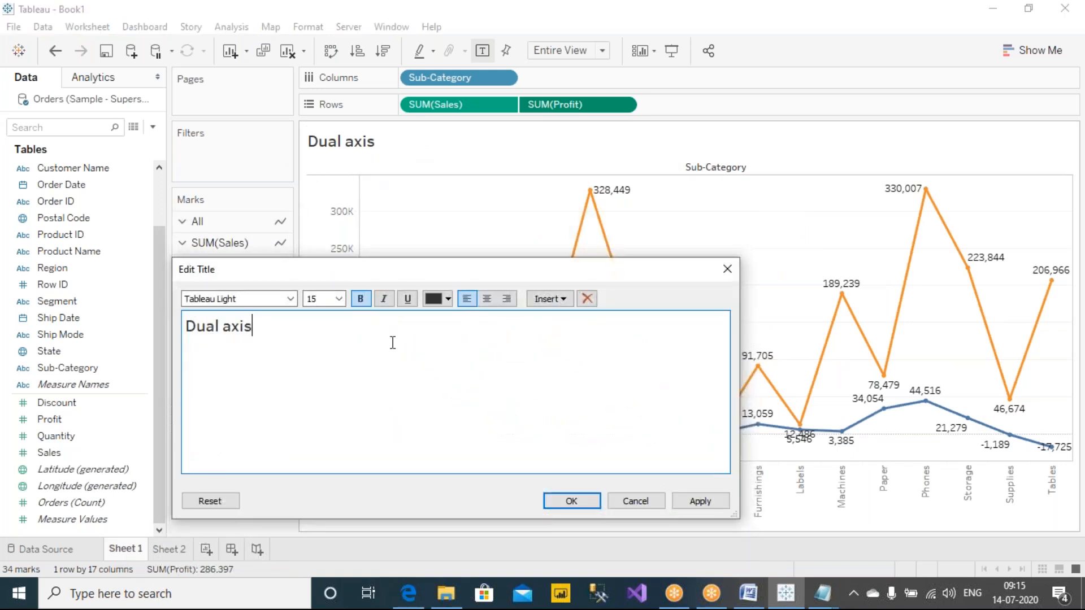
type("- COMPA")
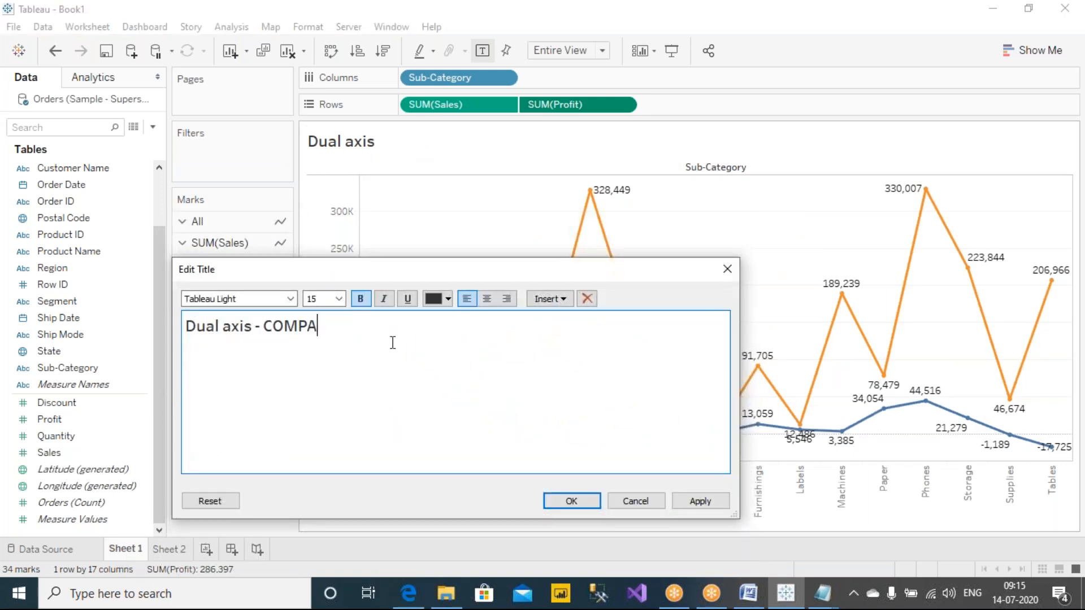
type("RE TWO MEASUR")
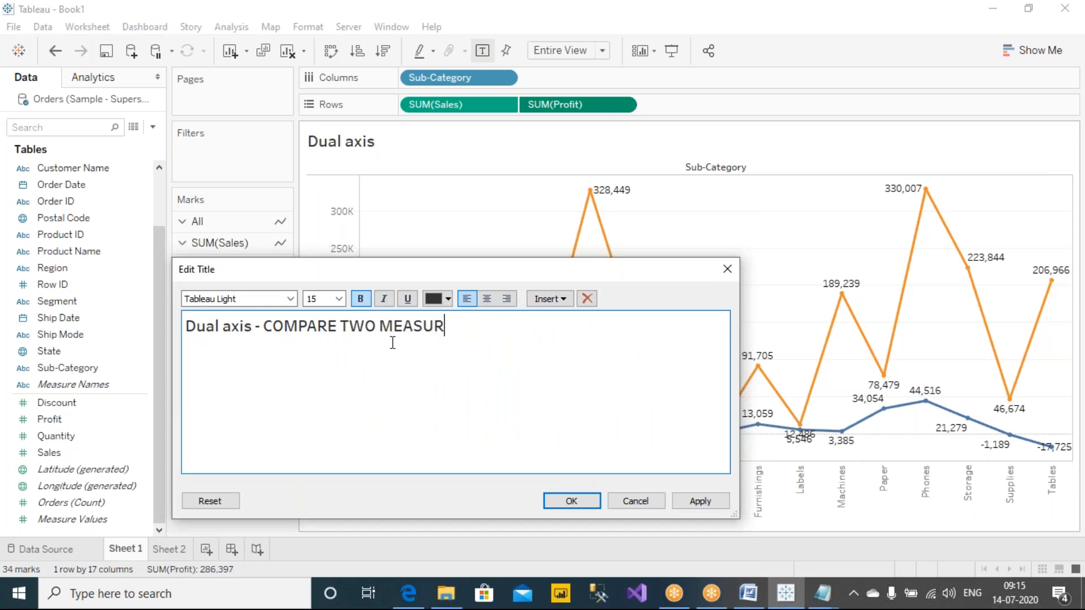
type("ES, THEN USE")
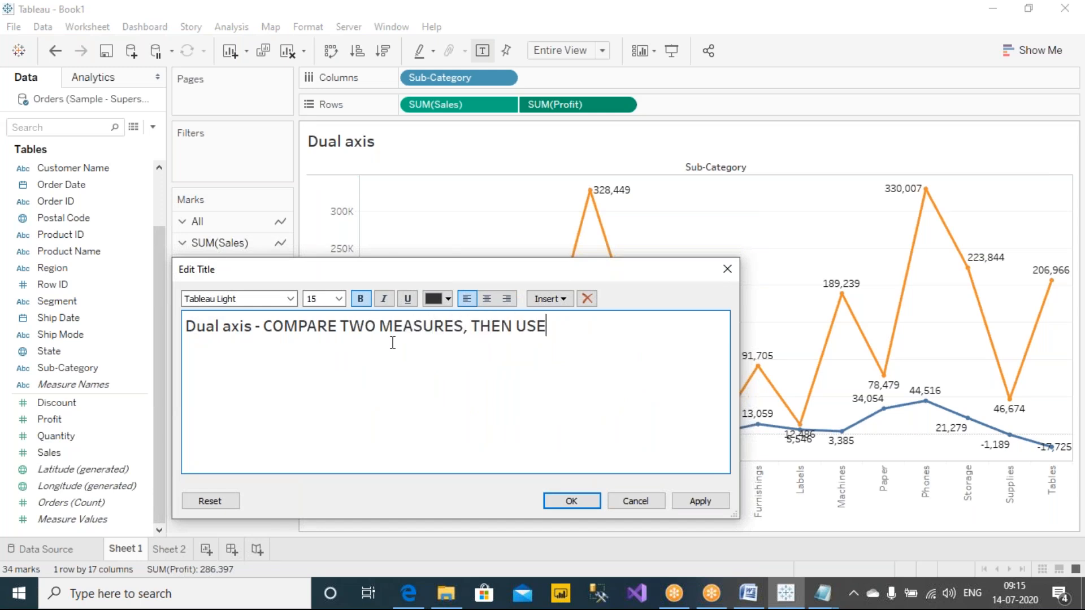
type(" DUAL AXIS.")
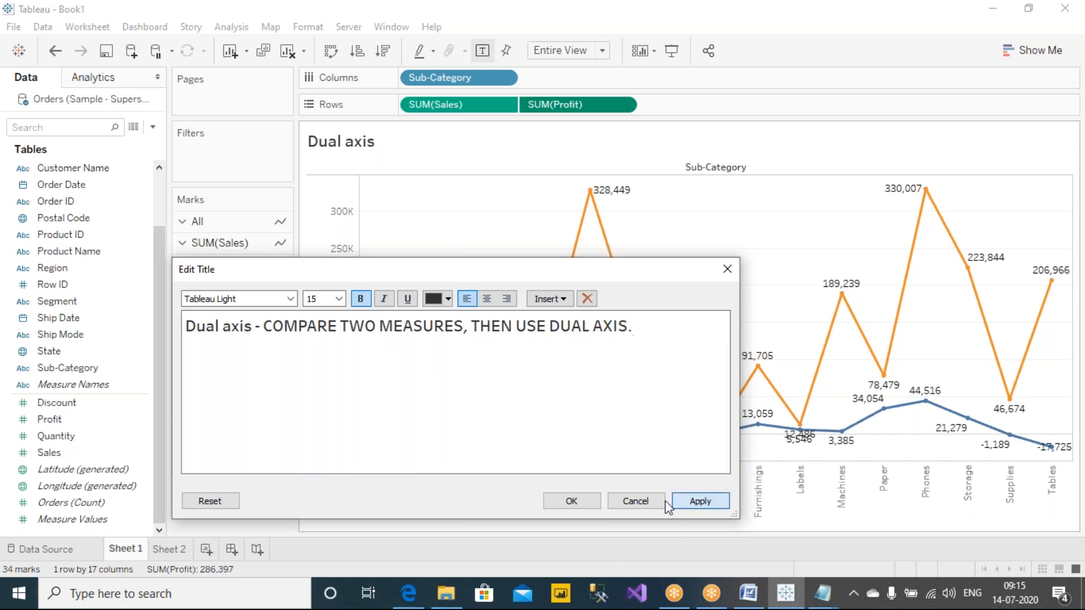
left_click(699, 501)
left_click(565, 501)
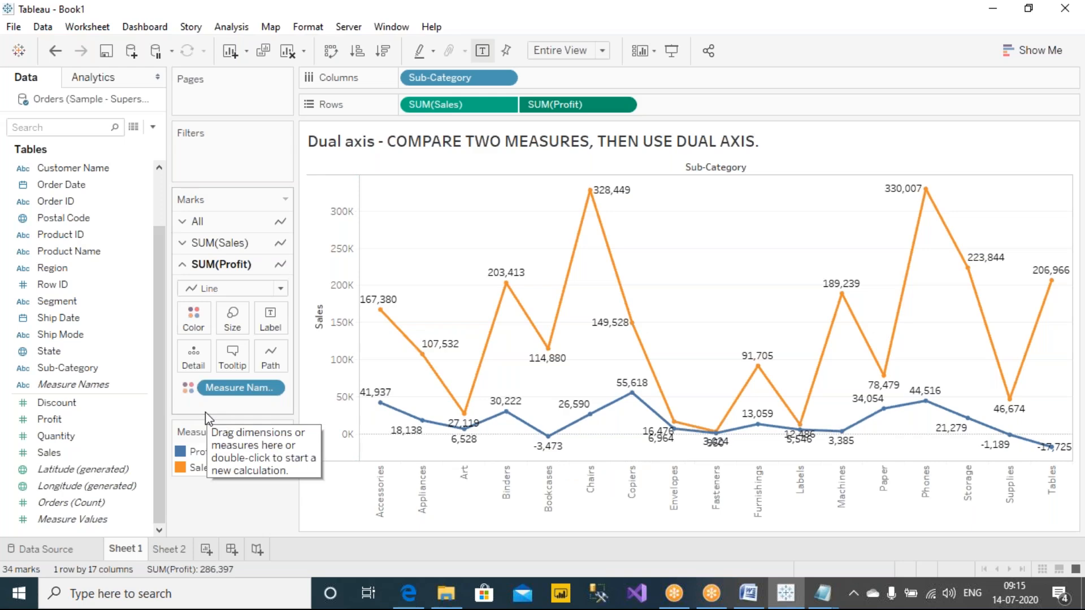
left_click(80, 455)
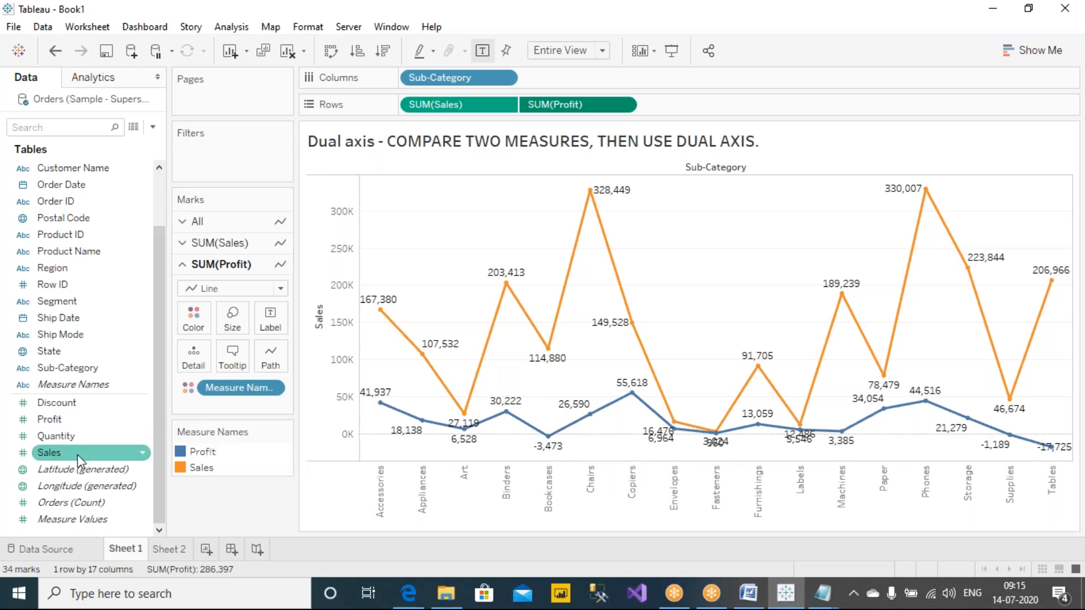
left_click(99, 422)
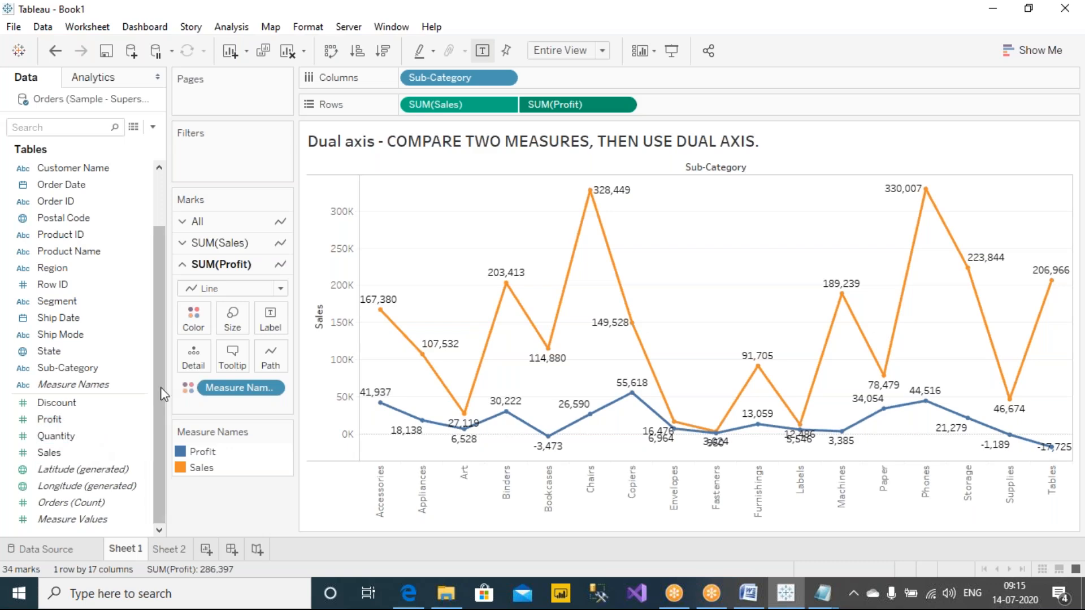
scroll(161, 398, "up", 2)
left_click(130, 311)
left_click(83, 334)
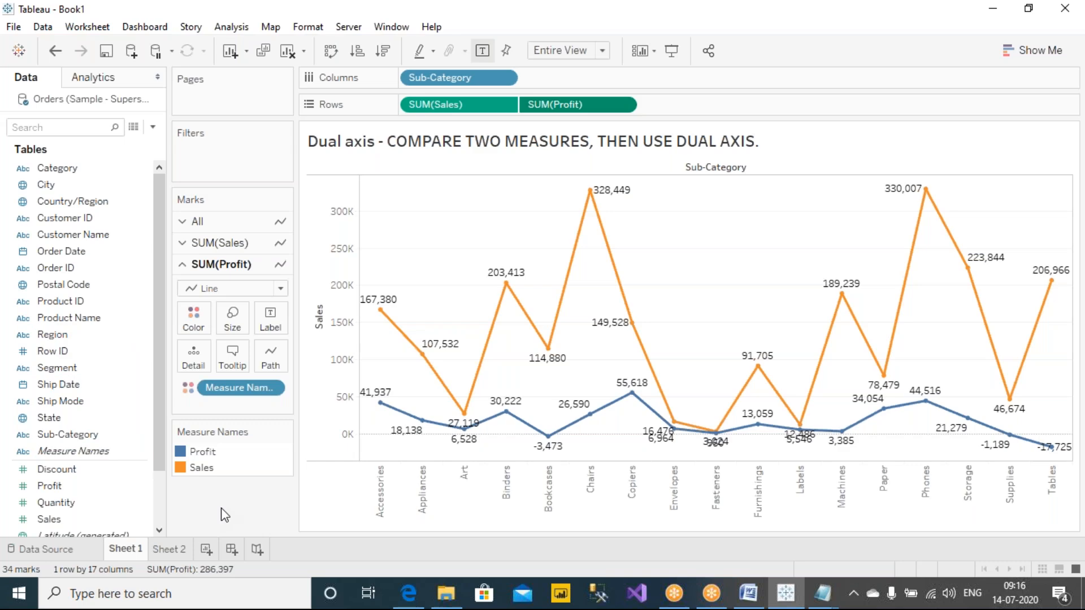
Step: Clear the blended axis chart on Sheet 2, placing Sub-Category on Columns and Sales on Rows
left_click(170, 549)
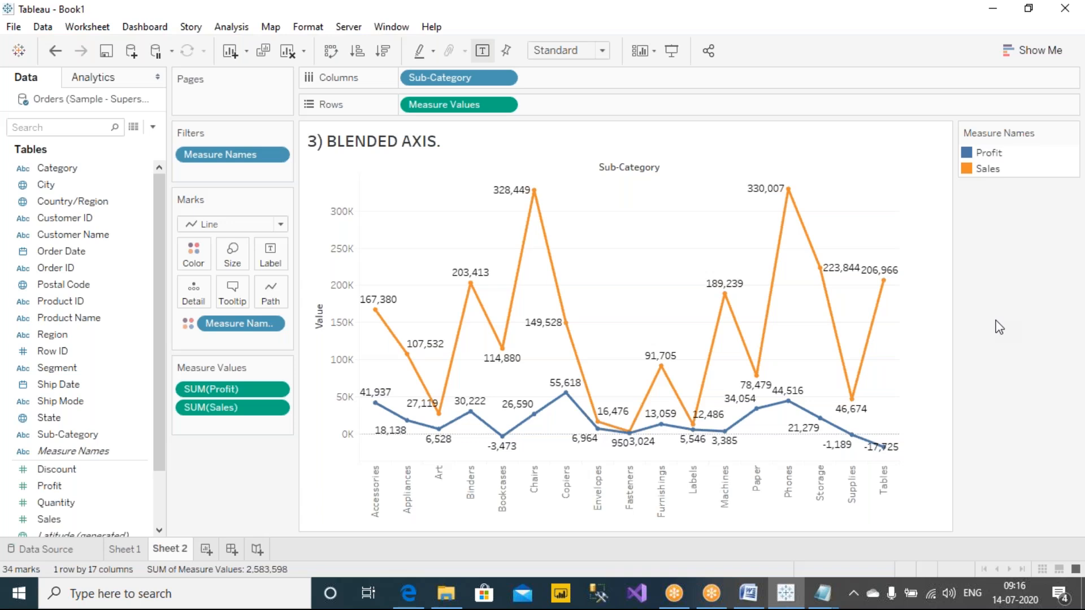
left_click(288, 52)
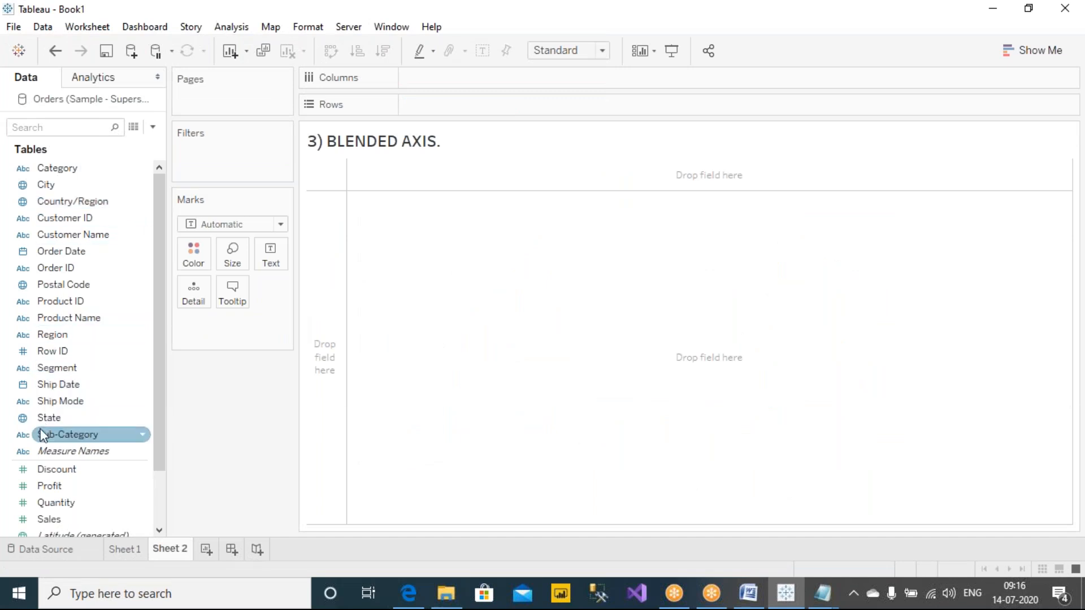
left_click_drag(52, 435, 461, 78)
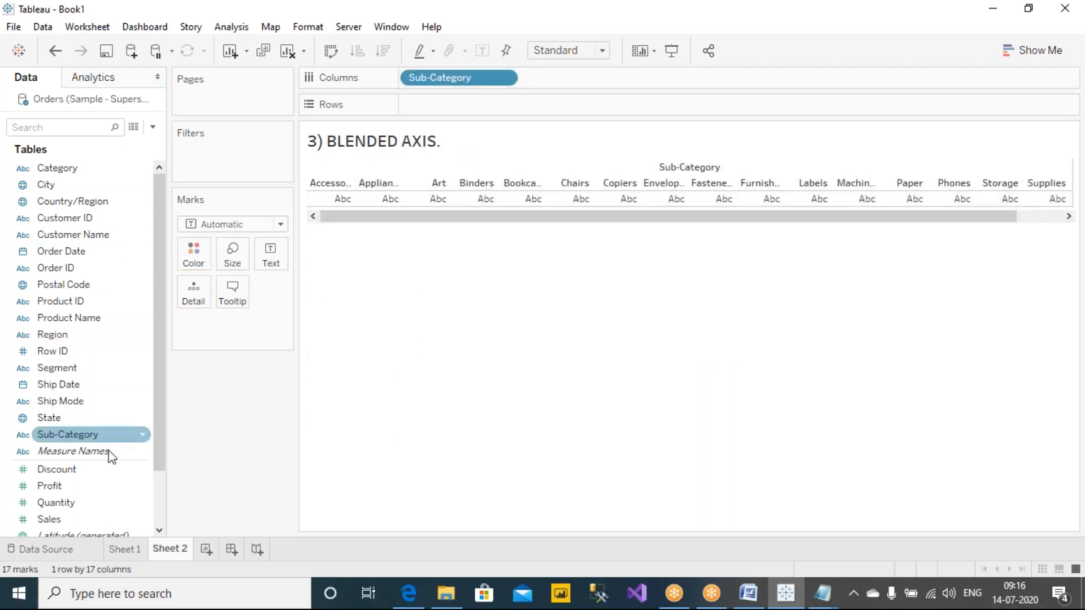
left_click_drag(62, 519, 450, 105)
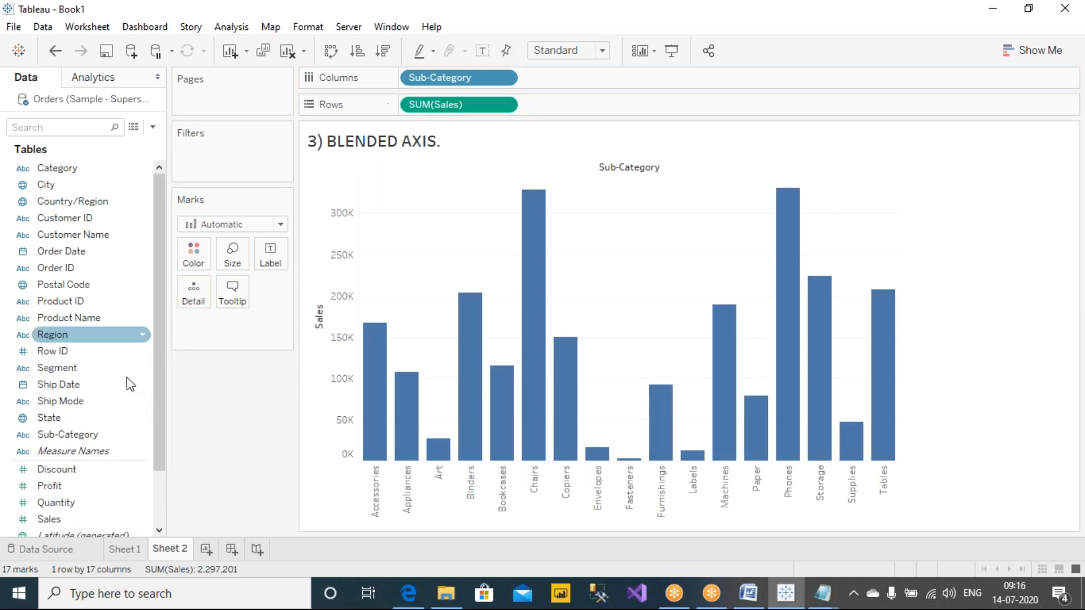
Step: Blend Profit onto the existing Sales axis, show the mark labels, and fit the chart to Entire View
left_click_drag(159, 324, 155, 448)
left_click_drag(56, 419, 325, 355)
left_click_drag(341, 269, 339, 346)
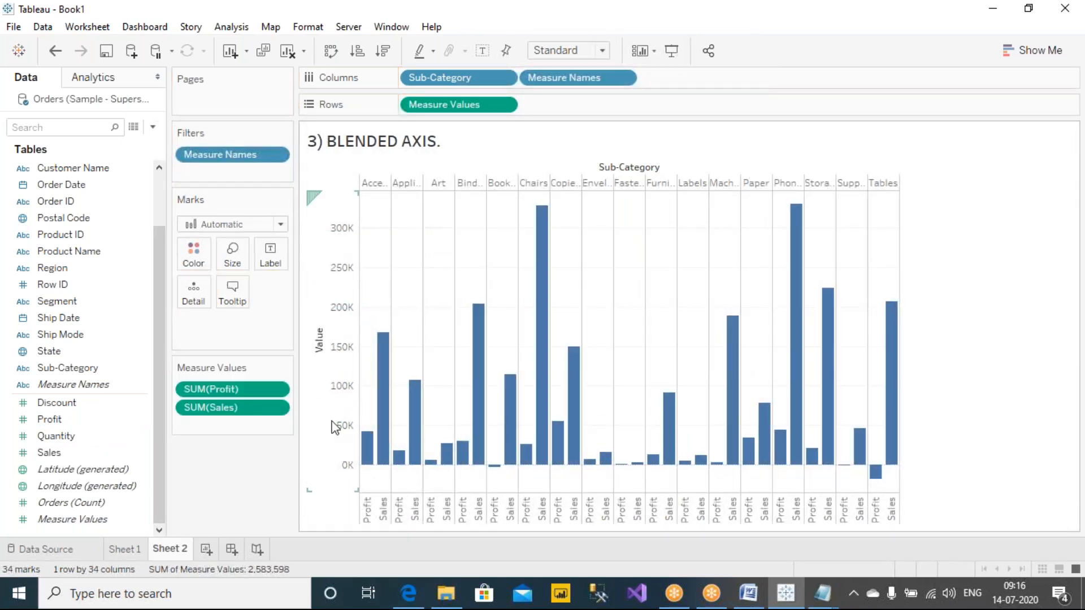
left_click(482, 51)
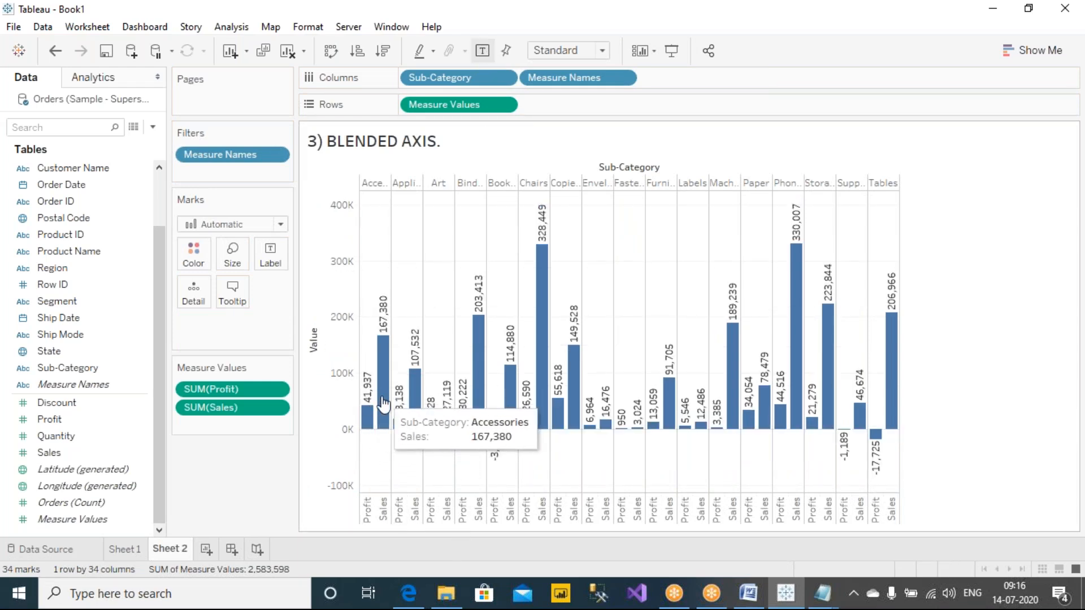
left_click(601, 51)
left_click(556, 106)
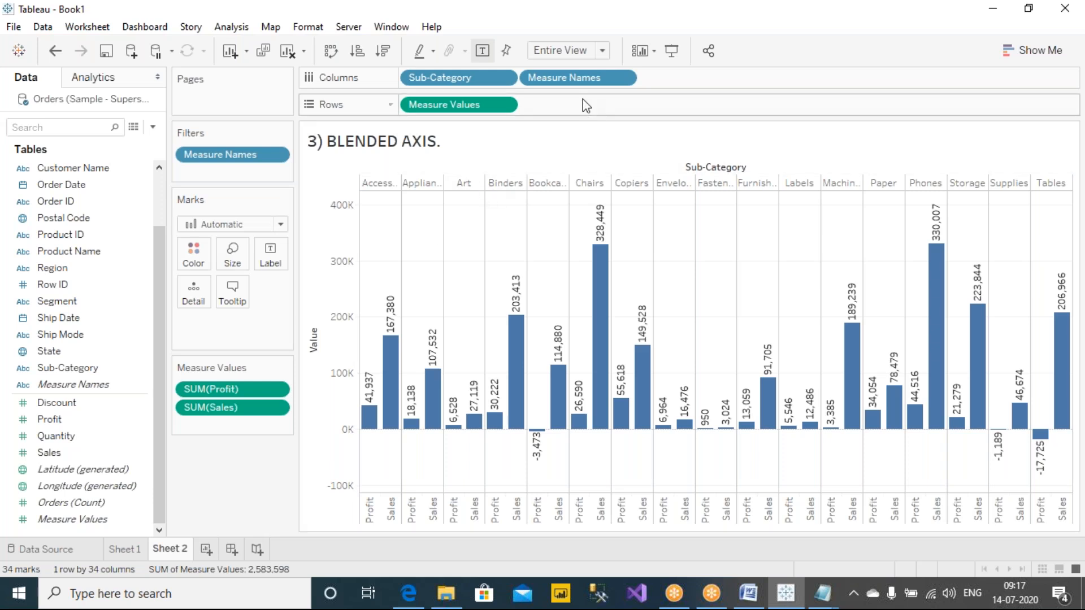
Step: Try coloring the bars by Measure Names, once keeping it on Columns and once moving it off Columns, undoing each change
left_click_drag(600, 85, 196, 261)
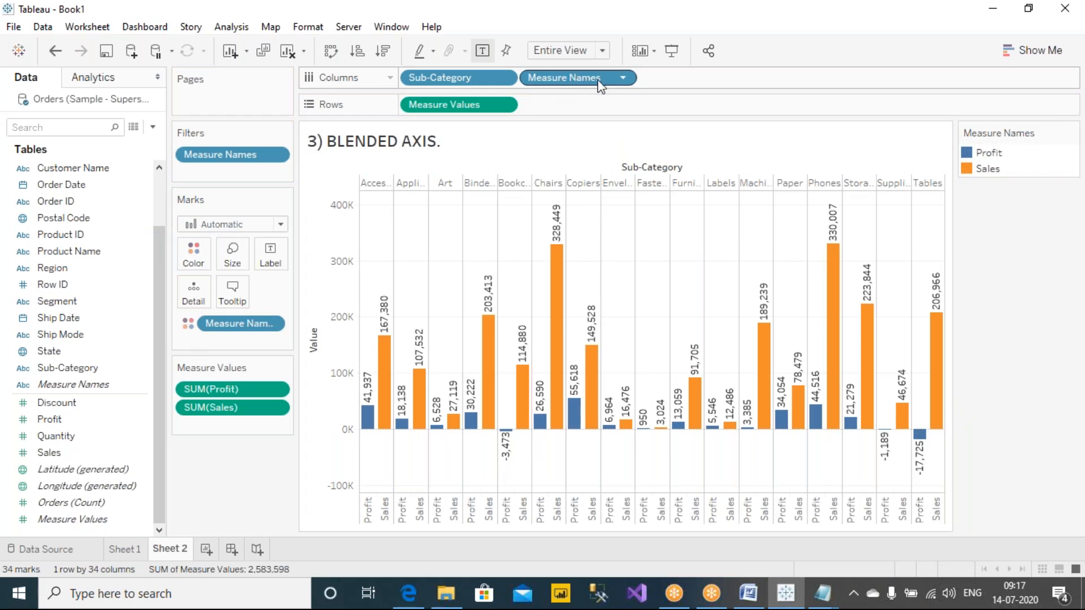
key("ctrl+z")
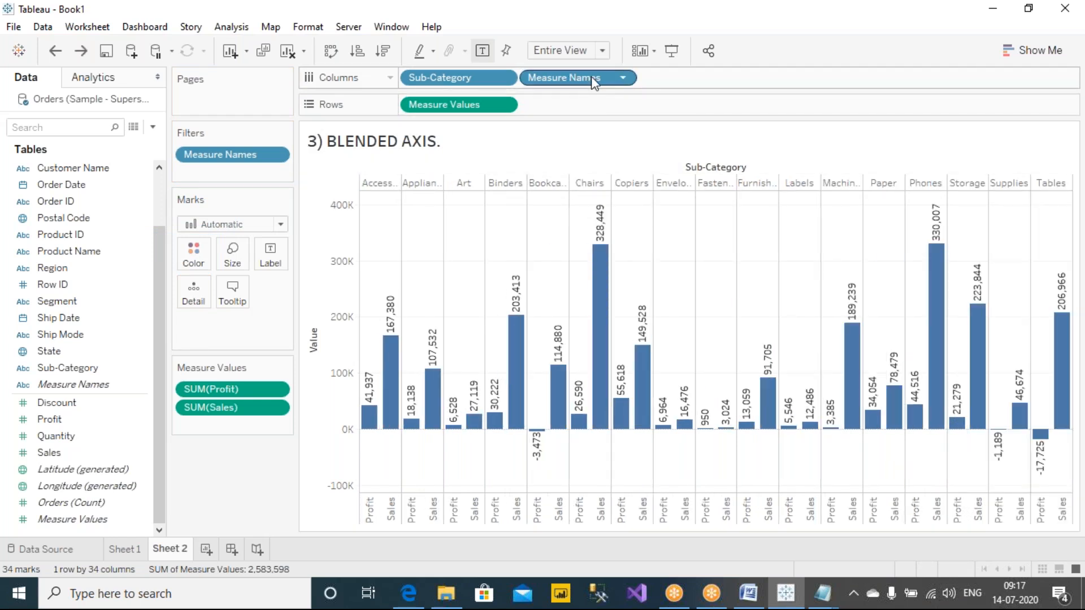
left_click_drag(594, 87, 193, 254)
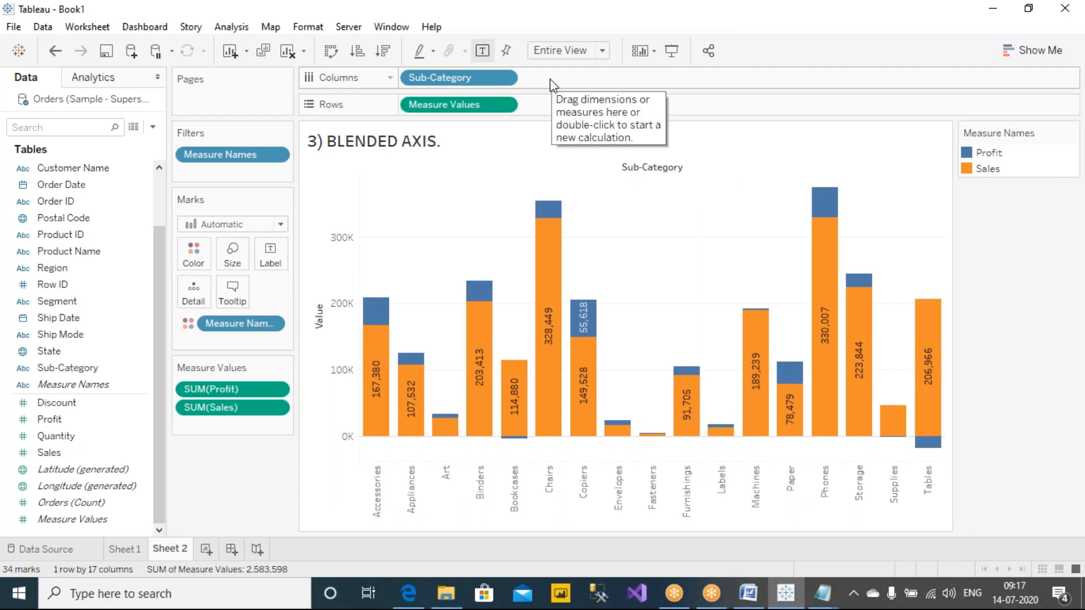
key("ctrl+z")
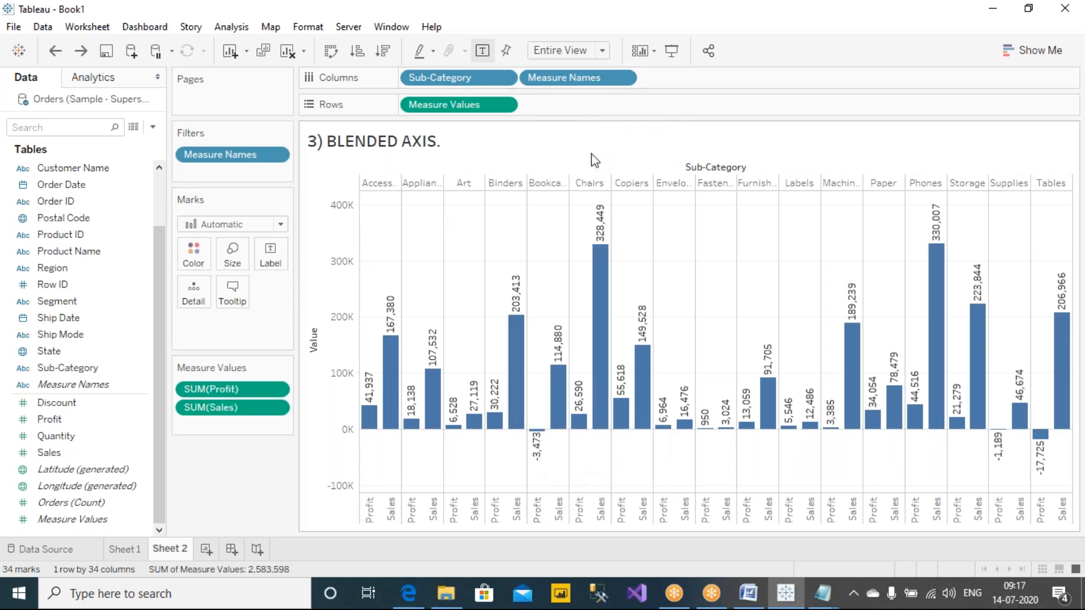
Step: Color the bars by Measure Names while keeping it on Columns, and mark the title and chart with red ink strokes
left_click_drag(581, 75, 190, 252)
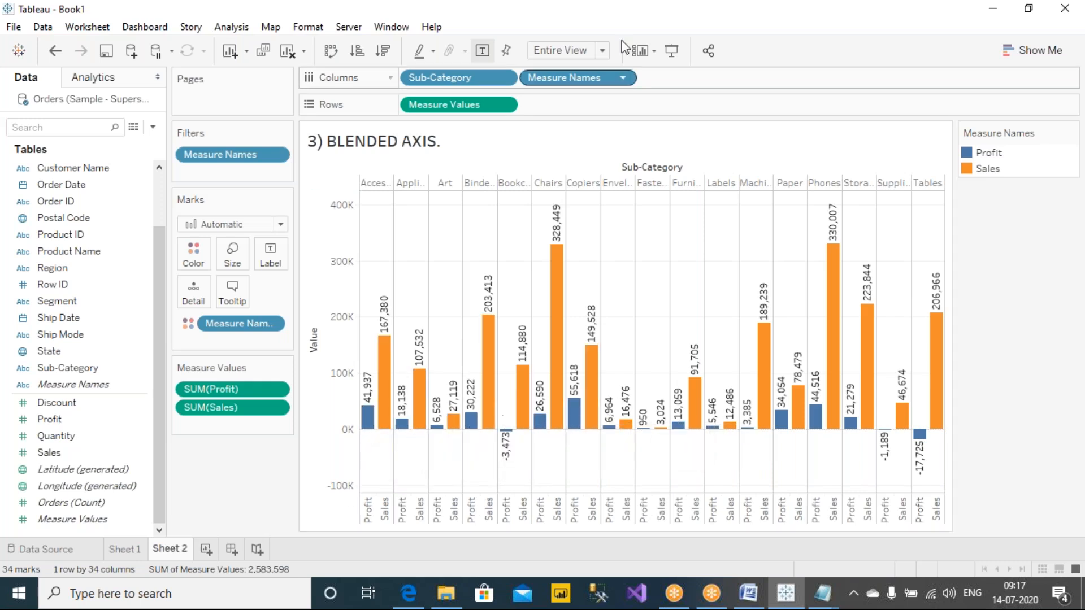
left_click_drag(356, 158, 455, 163)
left_click_drag(656, 249, 746, 220)
left_click_drag(648, 259, 753, 240)
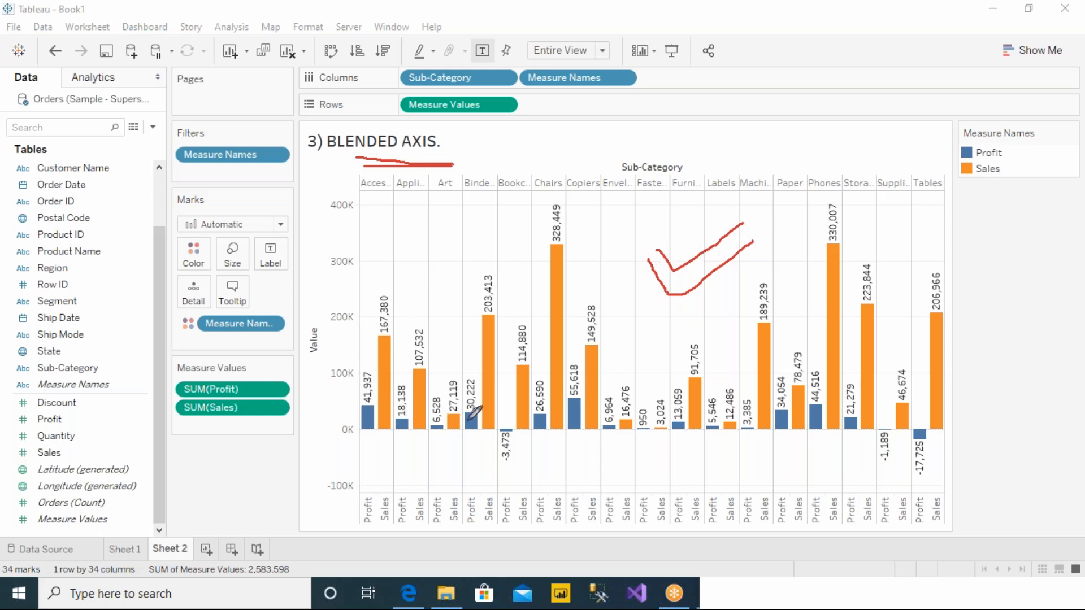
mouse_move(650, 259)
left_mouse_down()
mouse_move(729, 249)
mouse_move(773, 225)
left_mouse_up()
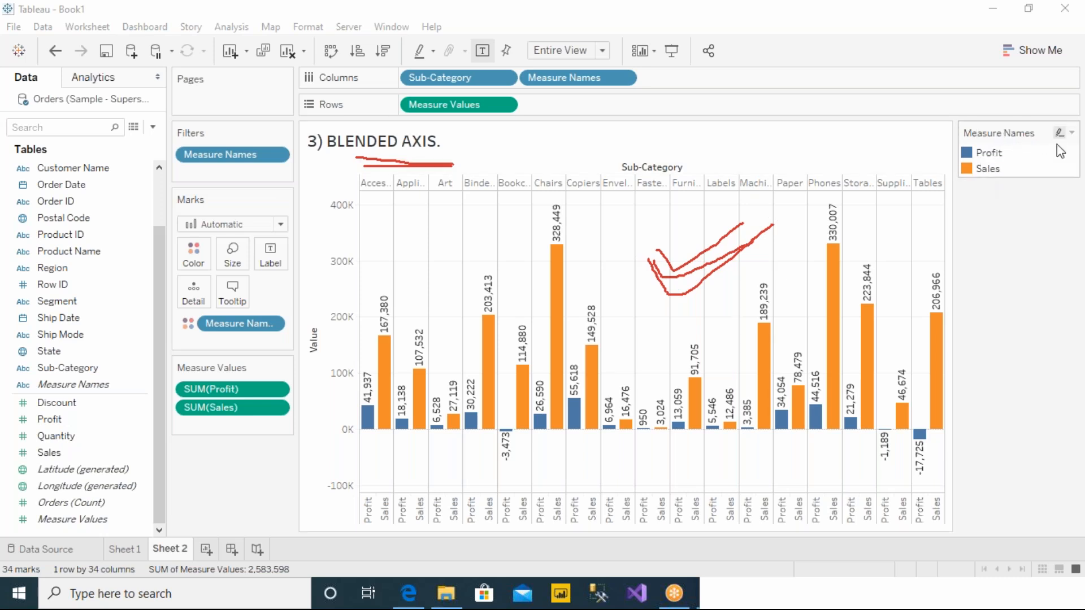
Step: Hide the Measure Names color legend and look at the options for showing legends on the sheet
left_click(1072, 134)
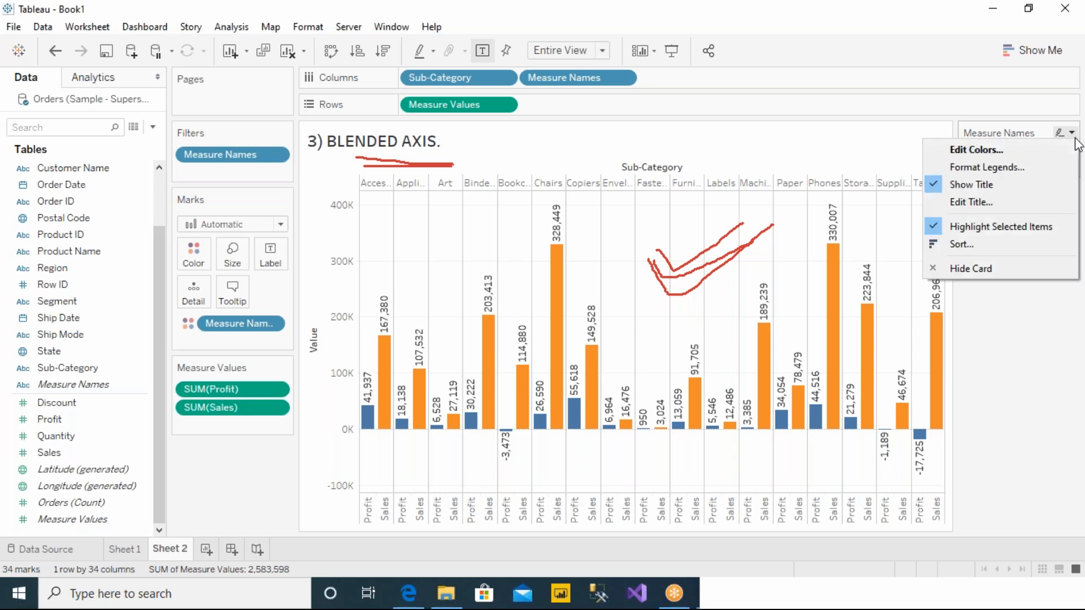
left_click(979, 268)
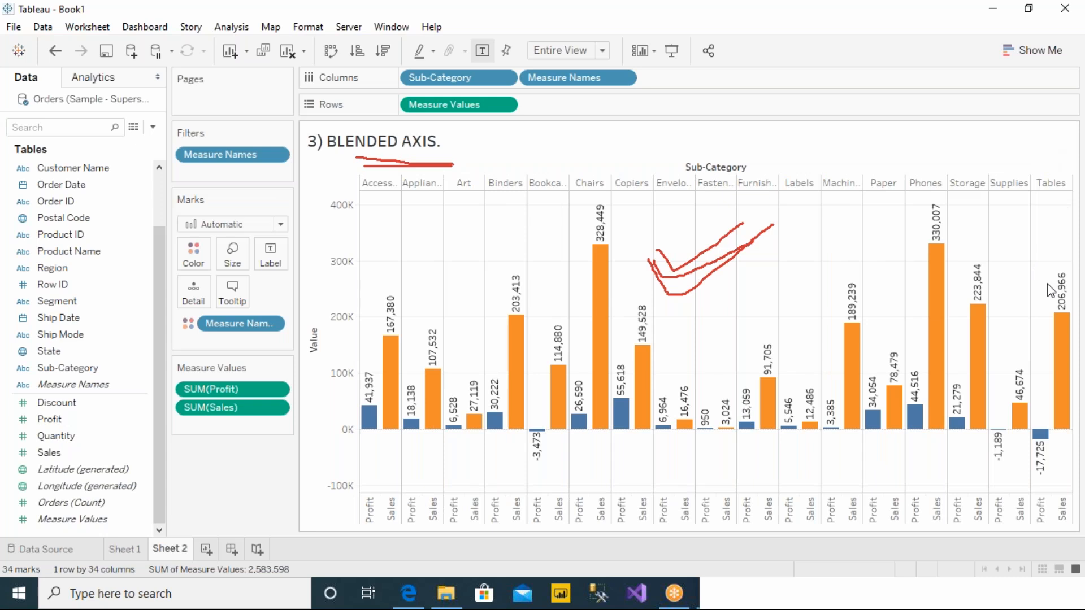
right_click(216, 469)
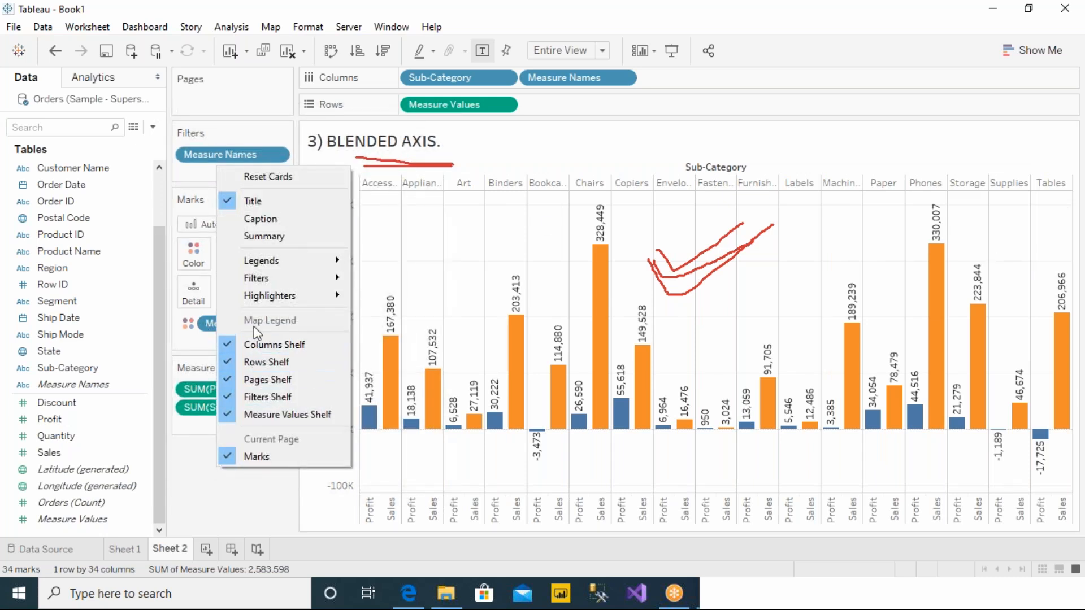
mouse_move(254, 266)
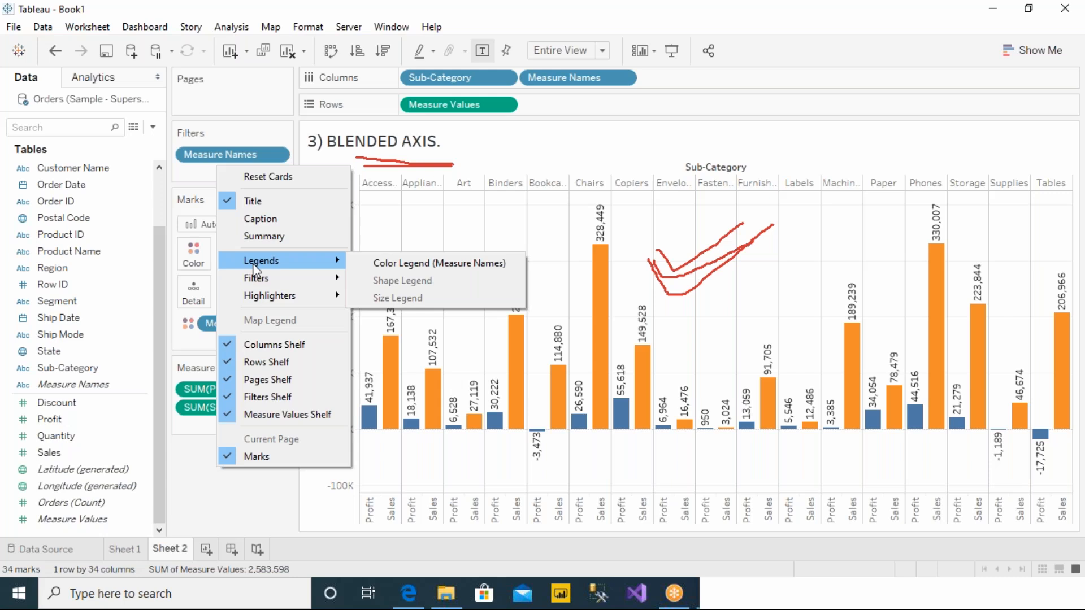
left_click(187, 502)
Step: Circle the Color and Size mark properties in red ink, label them 1 and 2, and erase all the ink
left_click(700, 21)
left_click(701, 43)
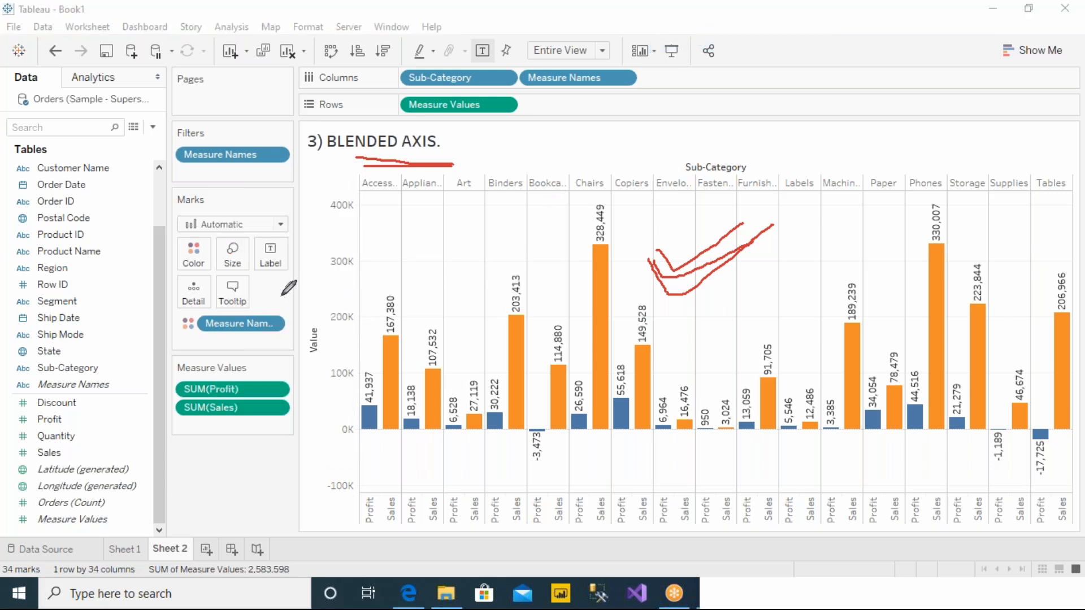
mouse_move(254, 246)
left_mouse_down()
mouse_move(250, 215)
mouse_move(169, 223)
mouse_move(175, 271)
mouse_move(248, 278)
mouse_move(250, 242)
left_mouse_up()
left_click_drag(193, 264, 156, 192)
left_click_drag(227, 253, 271, 196)
mouse_move(156, 165)
left_mouse_down()
mouse_move(153, 186)
mouse_move(151, 161)
left_mouse_up()
mouse_move(267, 181)
left_mouse_down()
mouse_move(299, 191)
mouse_move(282, 169)
left_mouse_up()
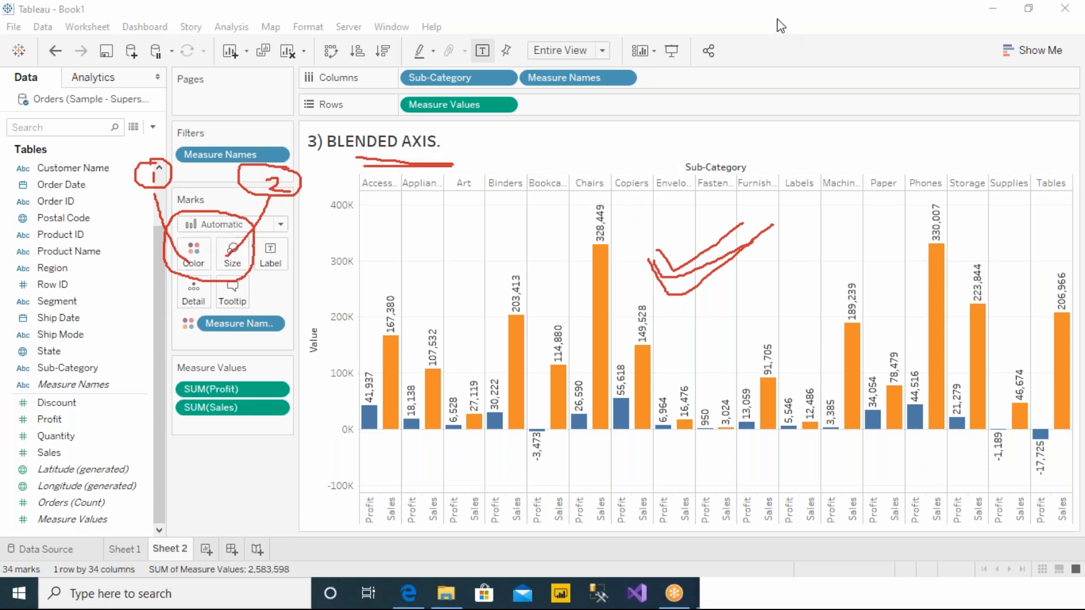
left_click(725, 121)
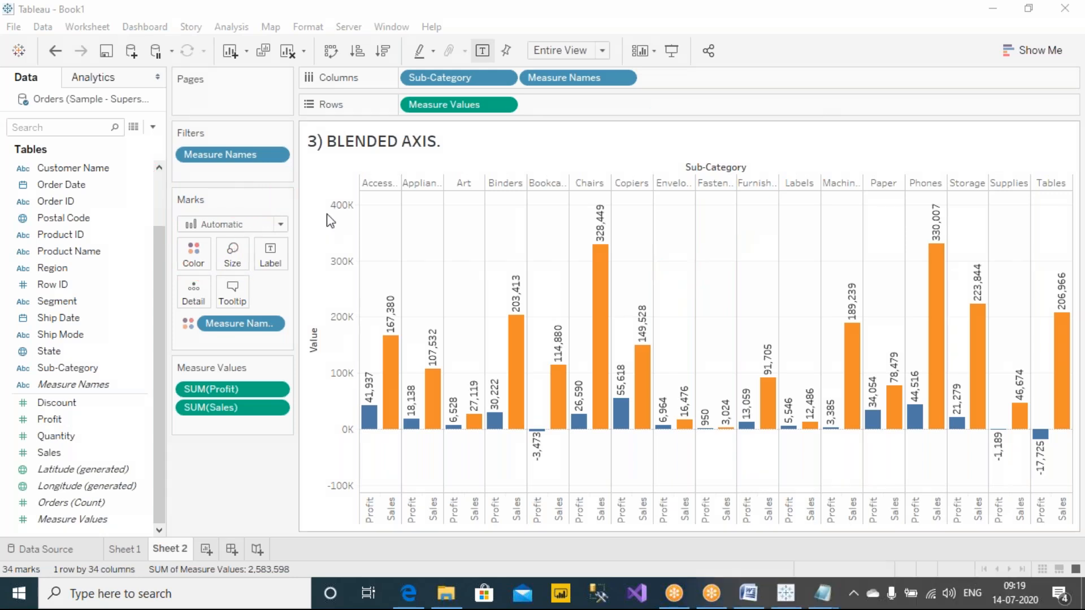
Step: Show the Measure Names color legend and place it below the Measure Values card
right_click(228, 465)
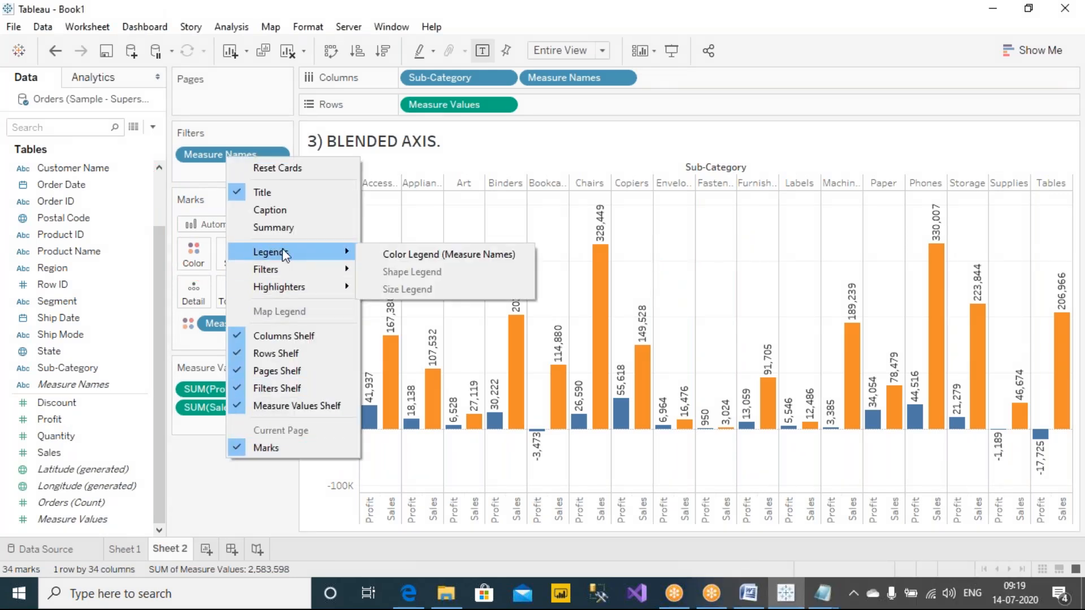
right_click(201, 469)
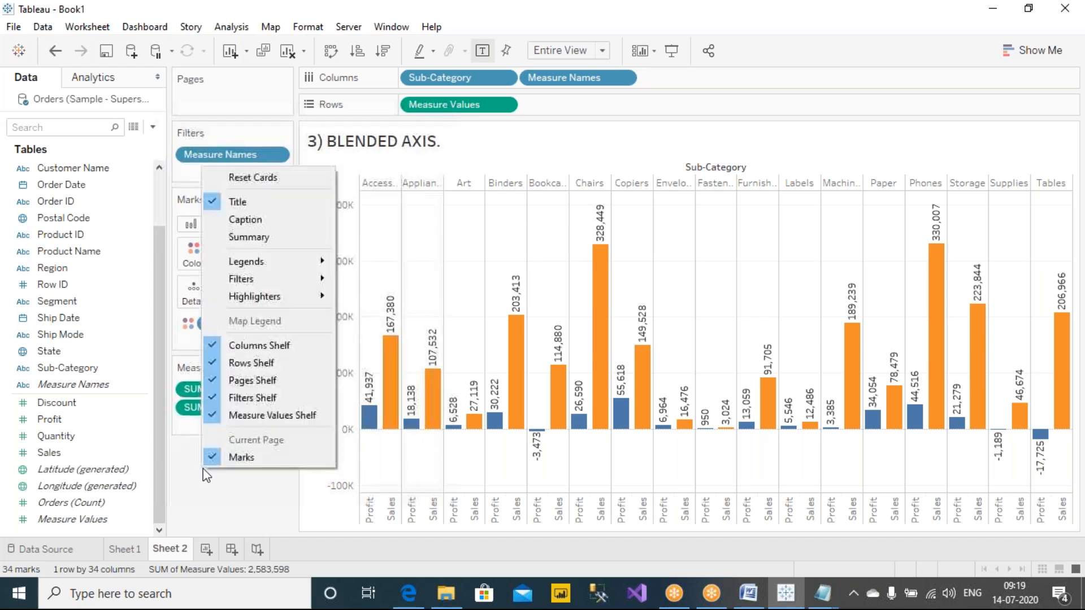
mouse_move(283, 261)
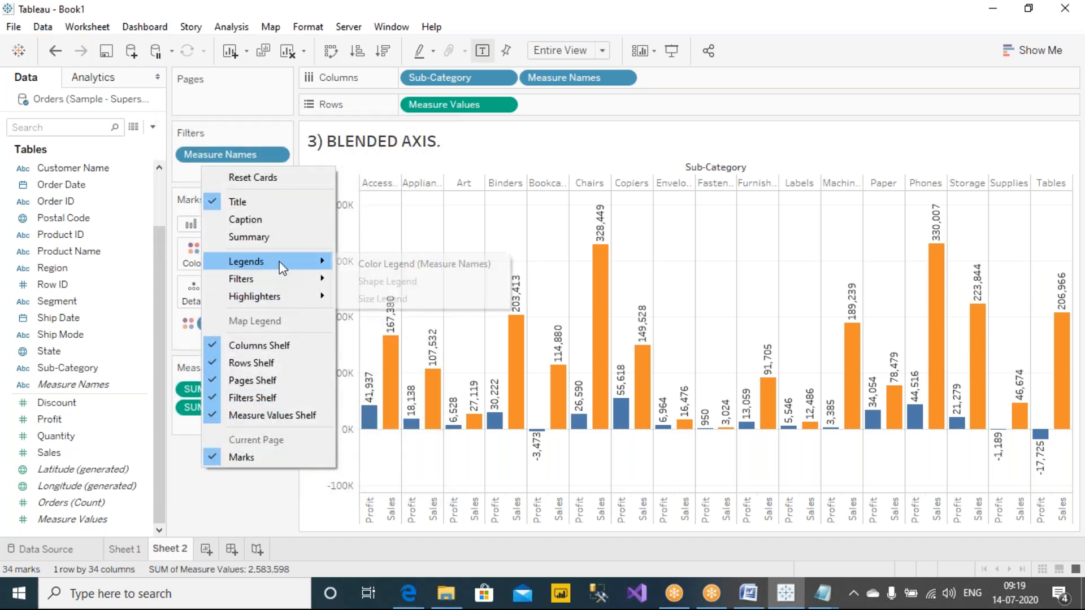
left_click(416, 264)
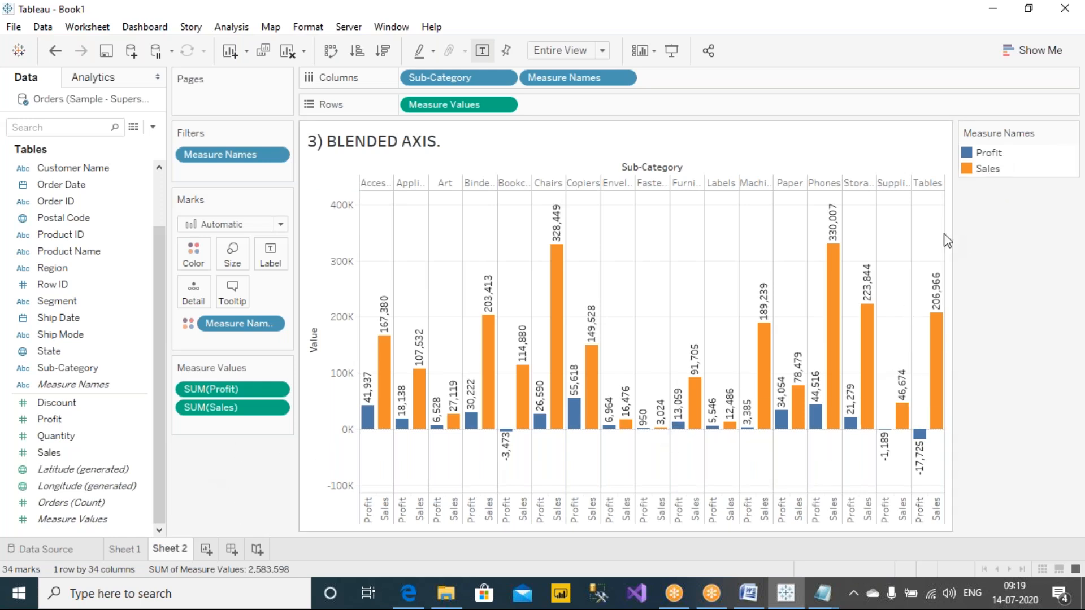
left_click_drag(1004, 135, 259, 436)
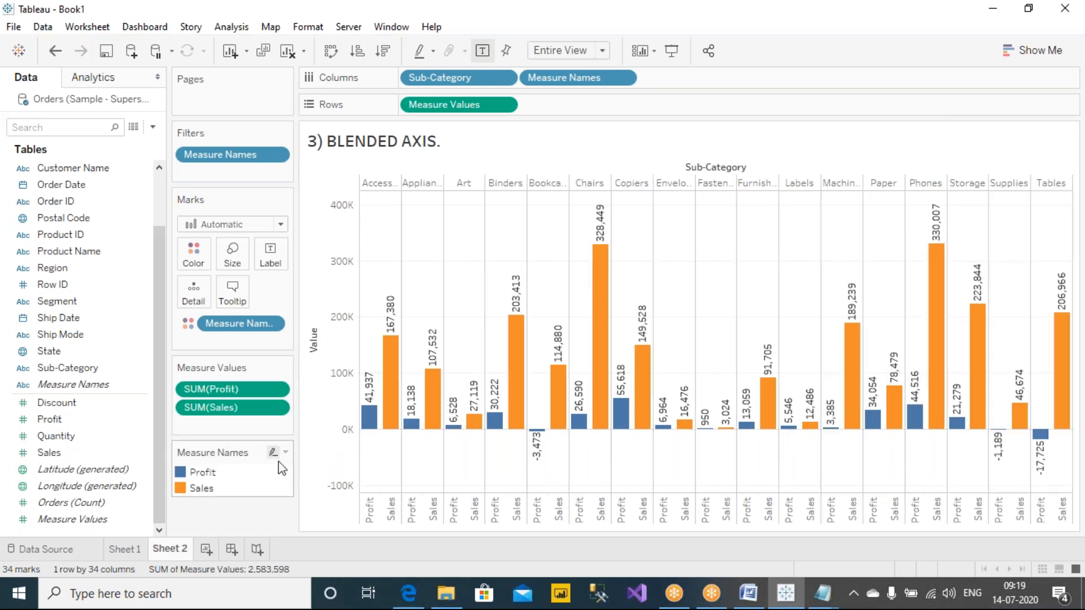
Step: Highlight the Profit bars and the Sales bars in turn through the color legend, and clear the highlighting
left_click(204, 472)
left_click(199, 489)
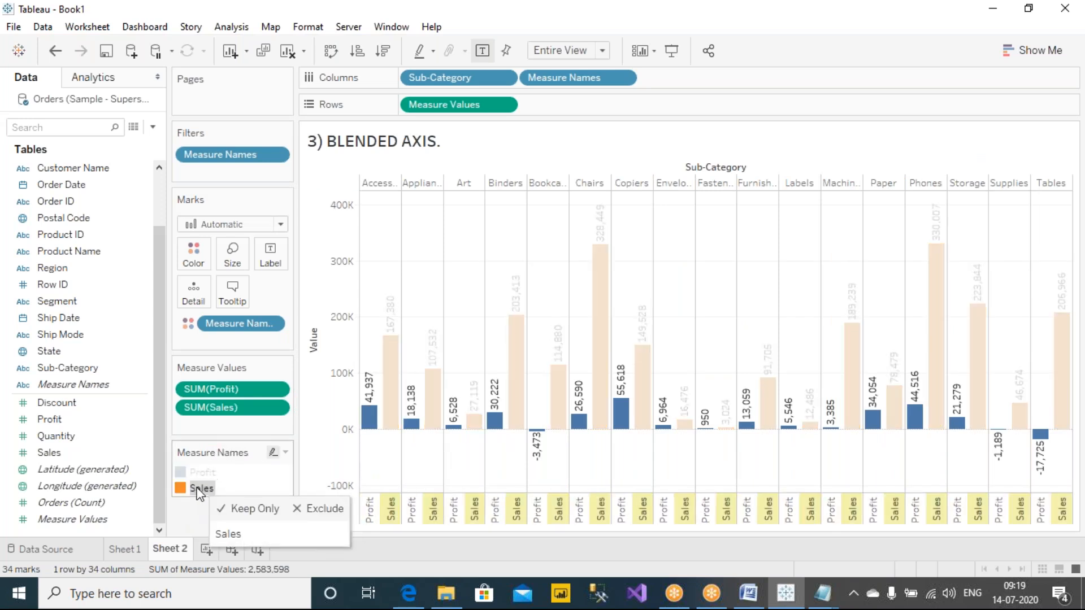
left_click(186, 531)
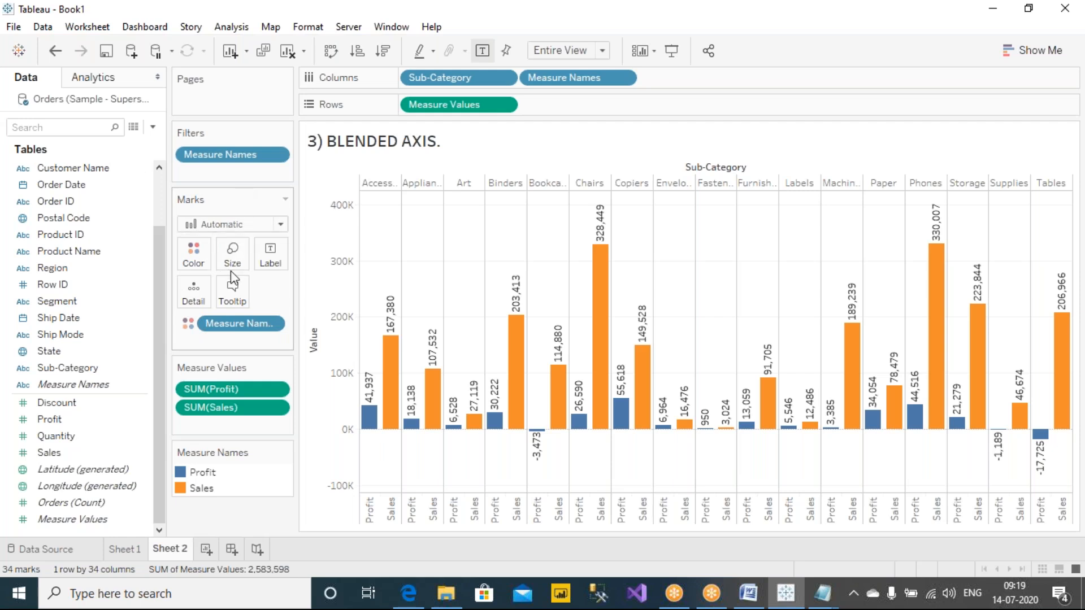
Step: Switch to Notes.txt in Notepad, move its window so the axis notes are fully readable, save the file, and minimize it
left_click(822, 592)
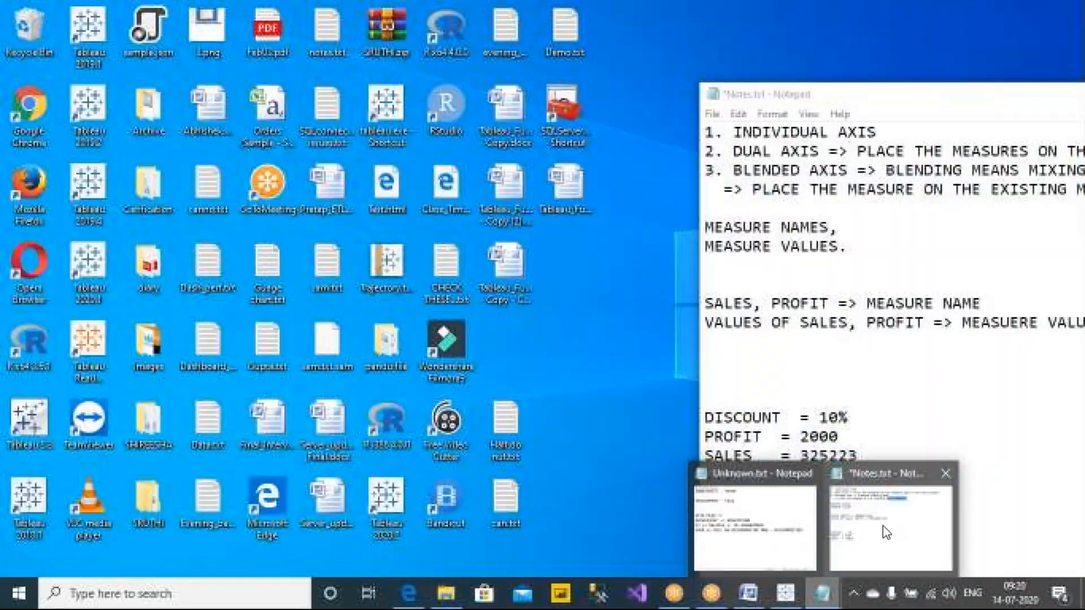
left_click(884, 526)
left_click_drag(924, 97, 687, 97)
left_click(756, 25)
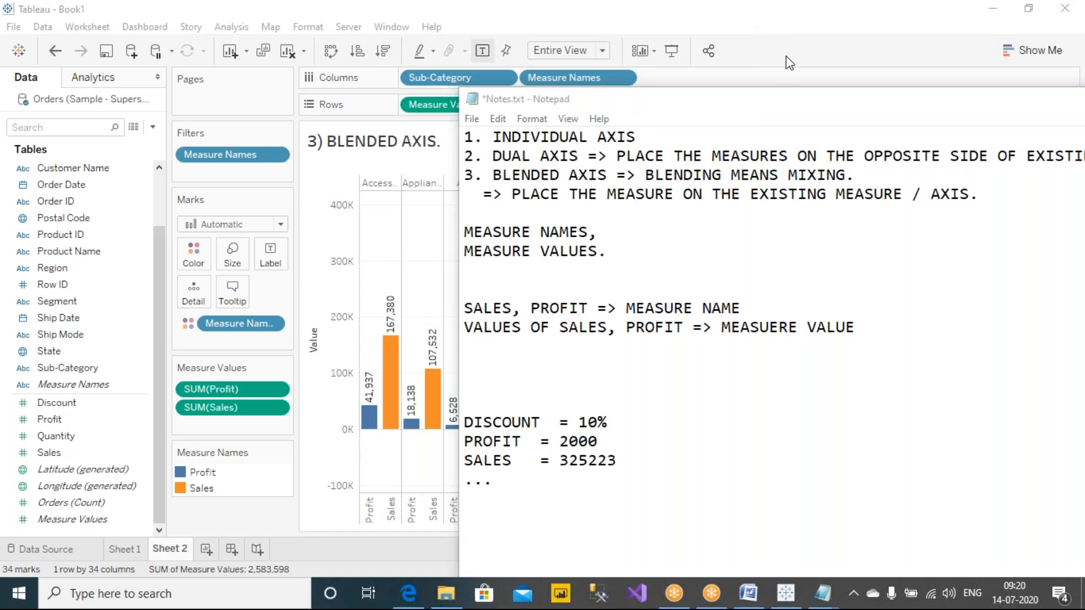
left_click_drag(742, 100, 485, 78)
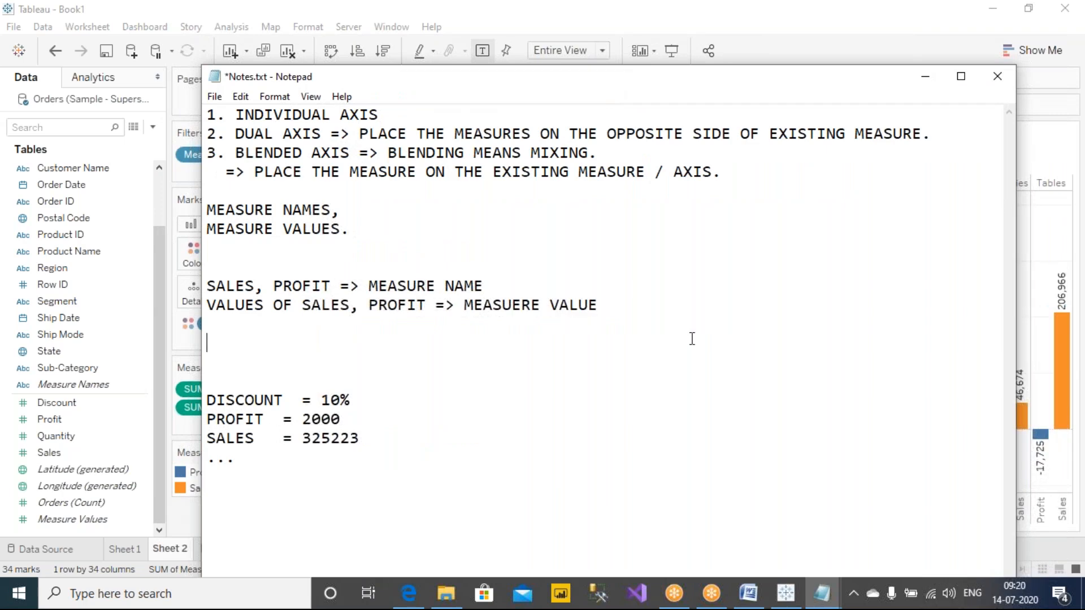
key("ctrl+s")
left_click(924, 77)
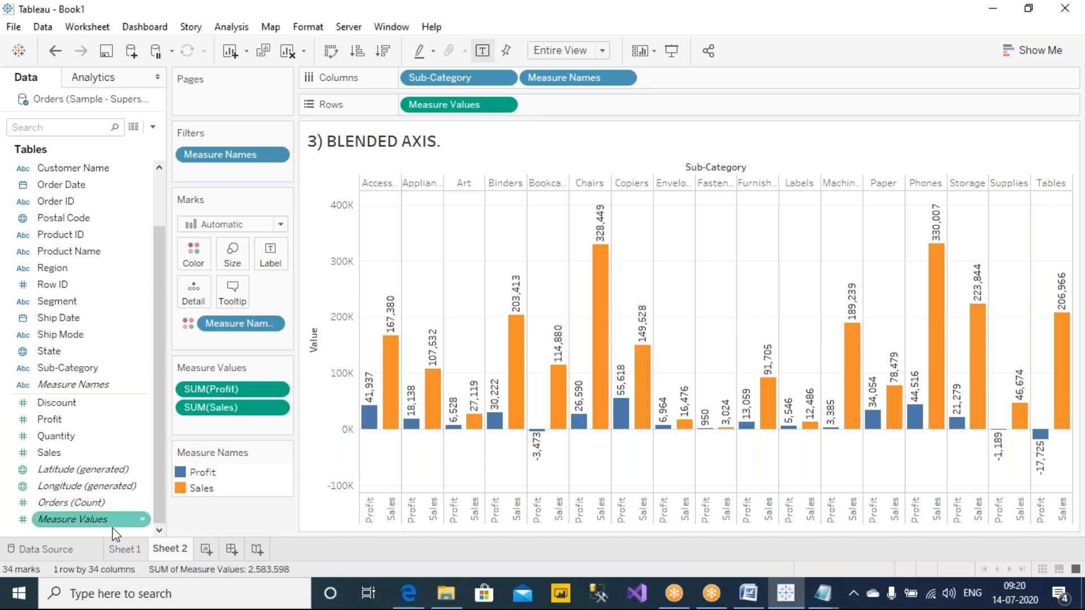
Step: Check the dual axis line chart on Sheet 1 against the blended axis bar chart on Sheet 2
left_click(124, 550)
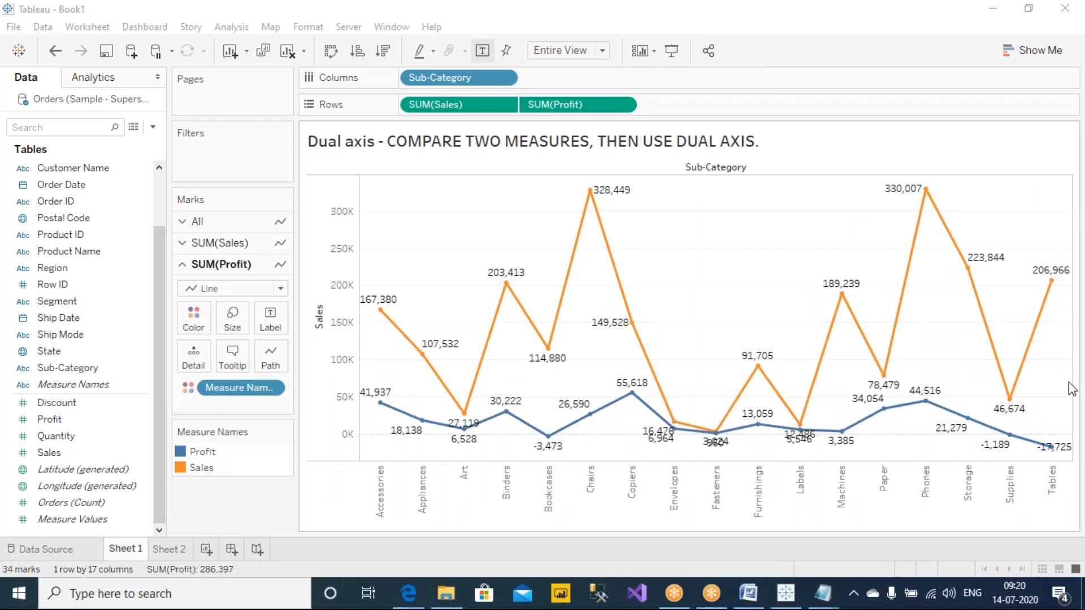
left_click(165, 555)
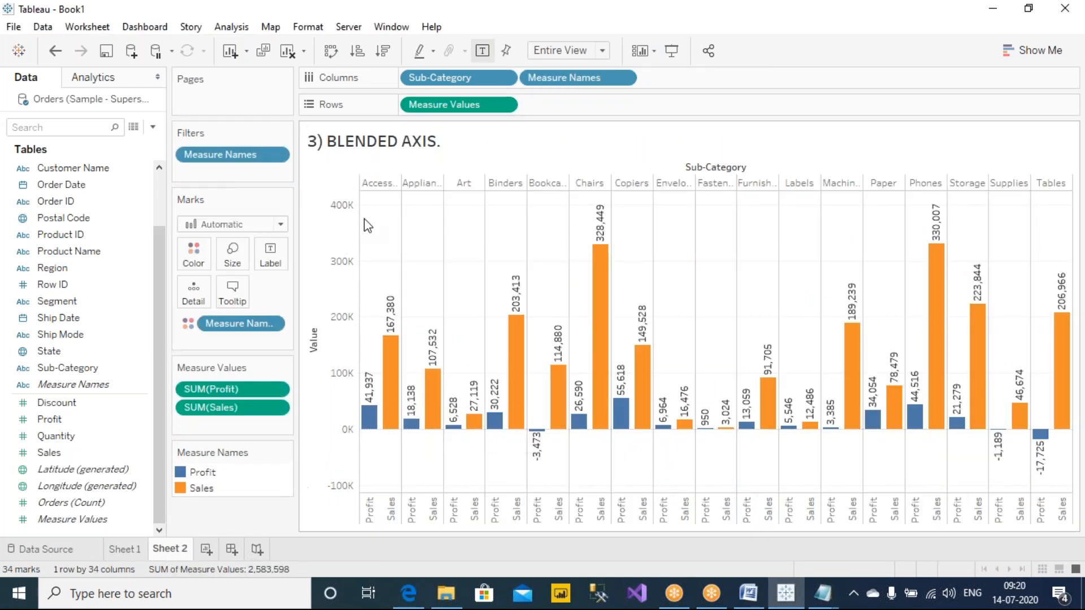
Step: Compare how the Sales and Profit measures are arranged on the dual axis Sheet 1 and the blended axis Sheet 2
left_click(116, 553)
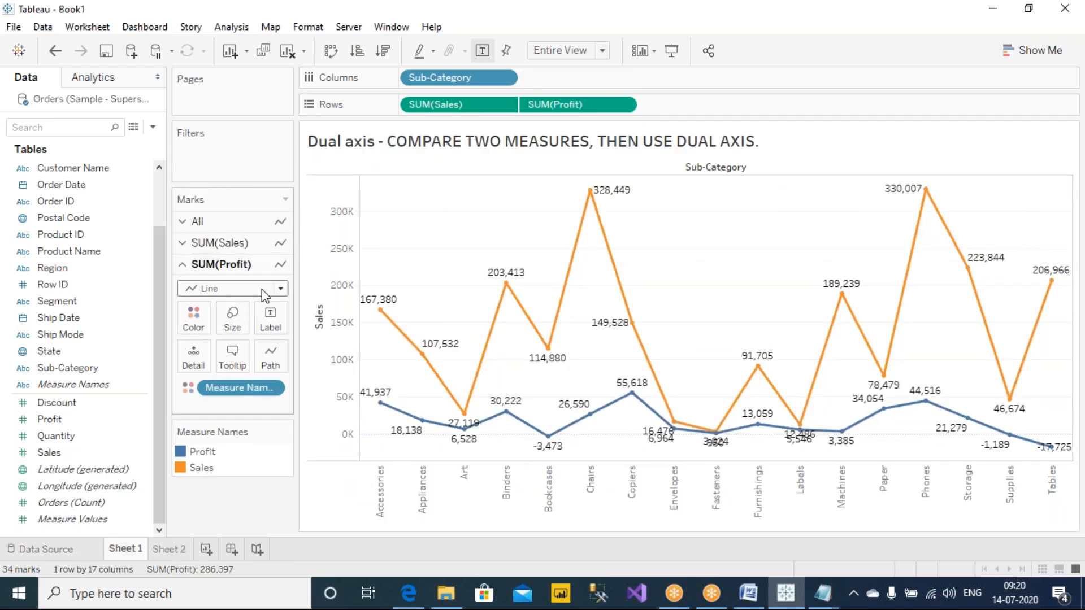
left_click(186, 551)
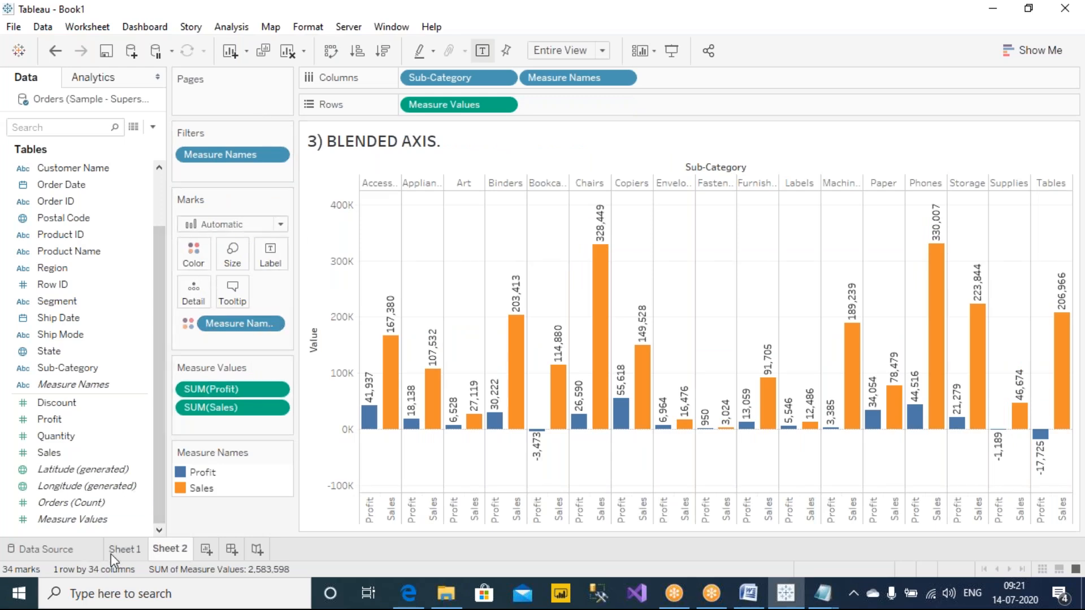
left_click(124, 549)
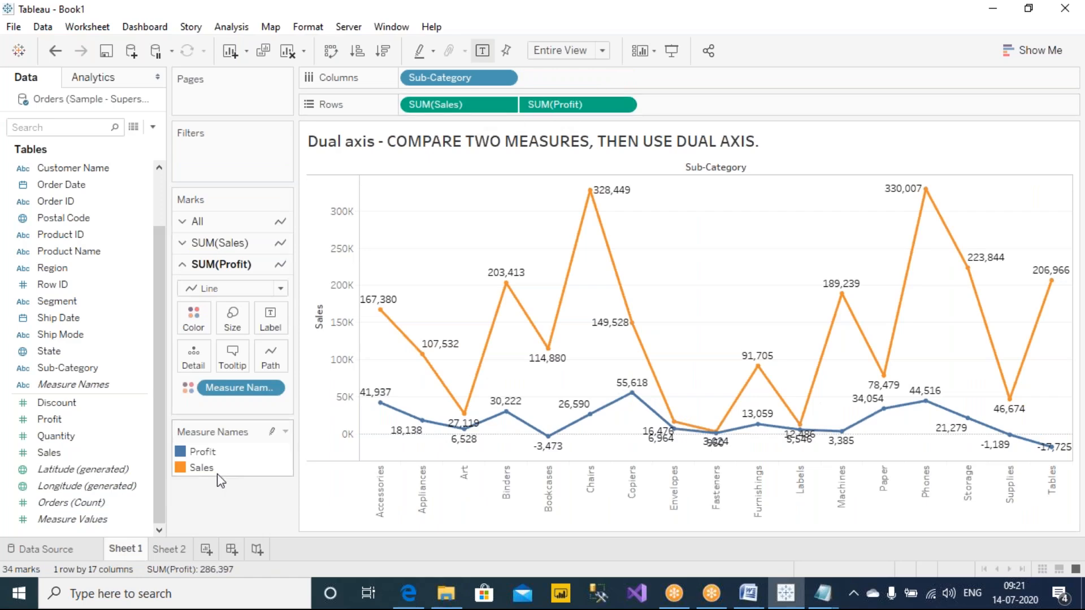
left_click(169, 549)
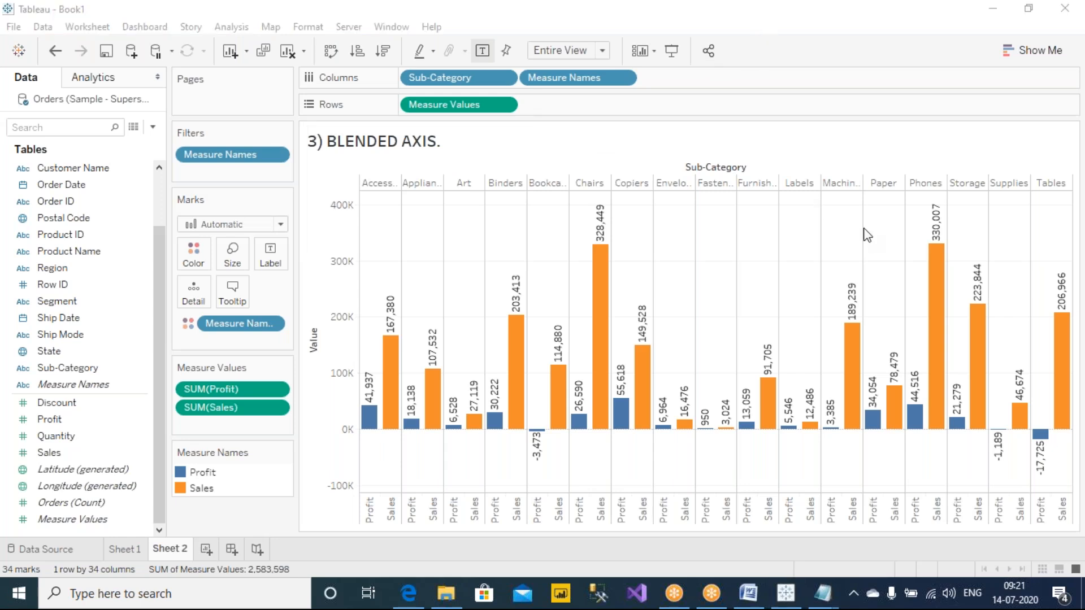
left_click(249, 522)
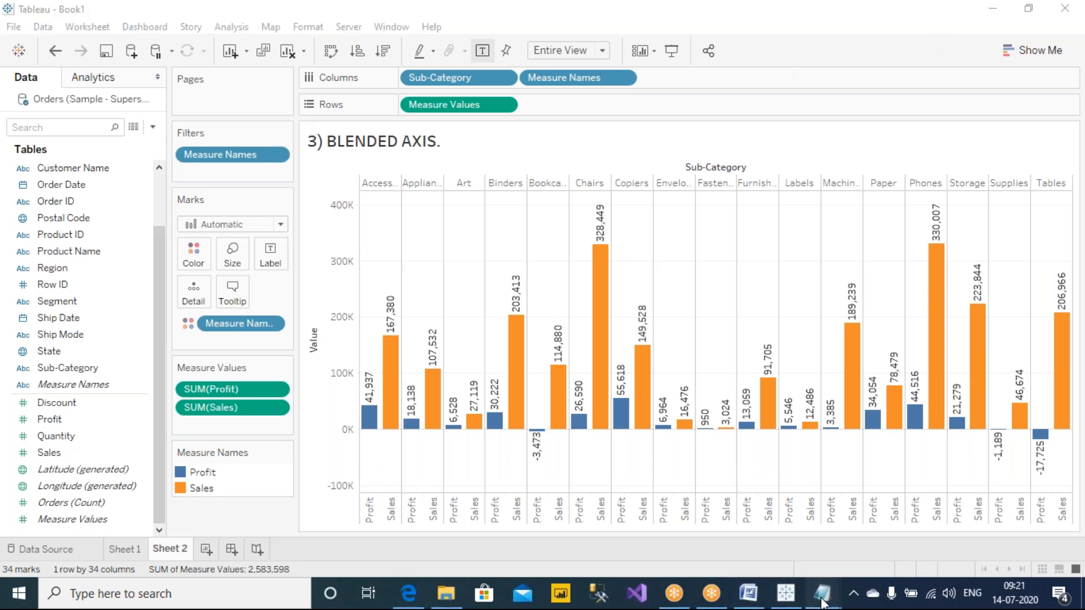
Step: Switch to Notes.txt in Notepad and remove the extra blank lines above DISCOUNT and the dots below the SALES line
mouse_move(840, 588)
left_click(887, 528)
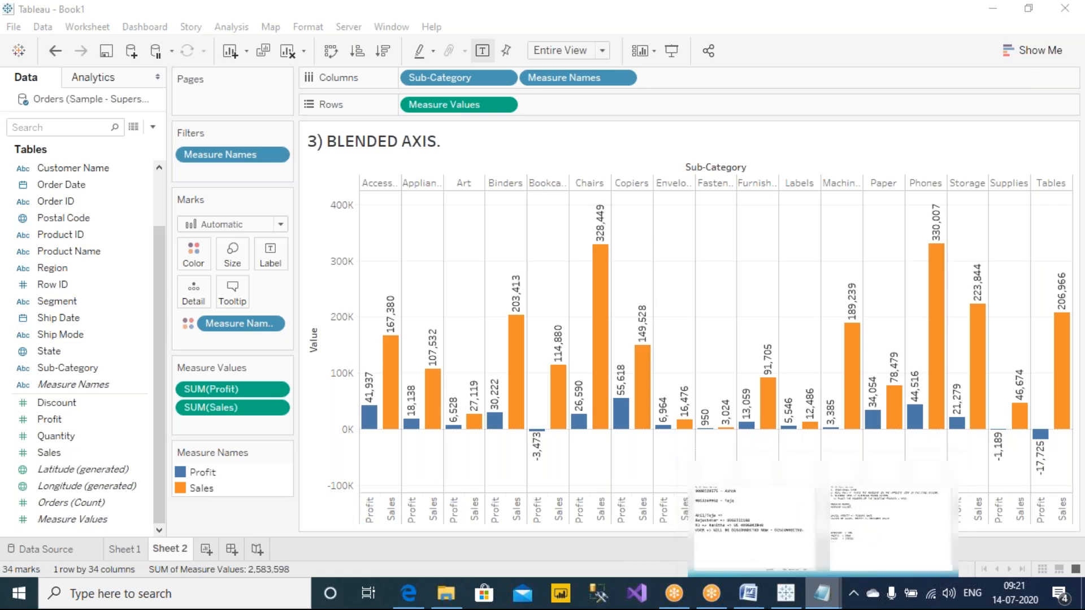
left_click(450, 342)
key("Delete")
key("Delete")
key("Delete")
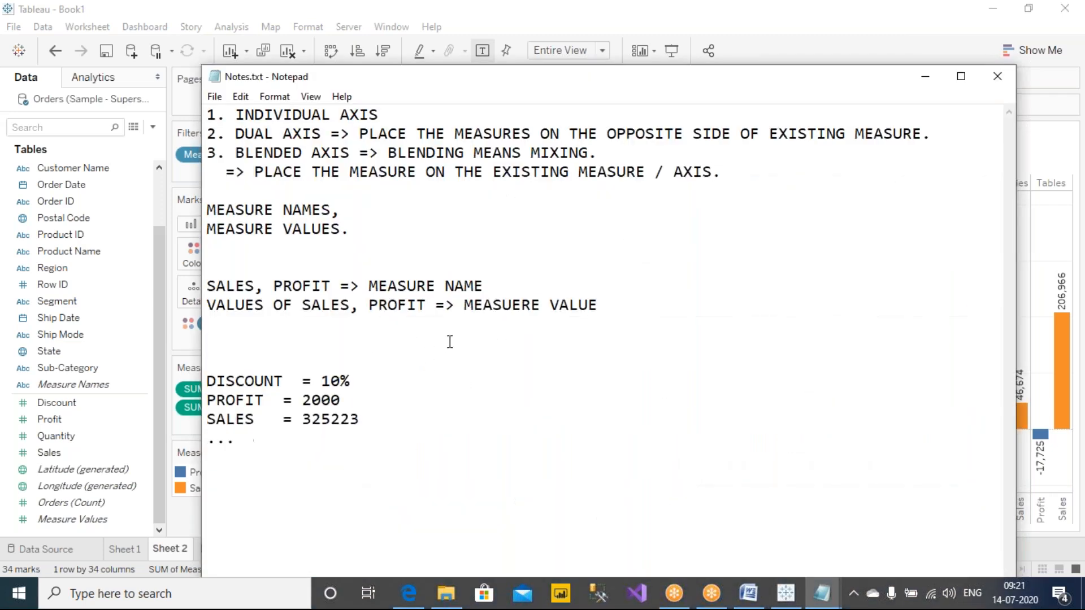
left_click(434, 399)
key("BackSpace")
key("BackSpace")
key("BackSpace")
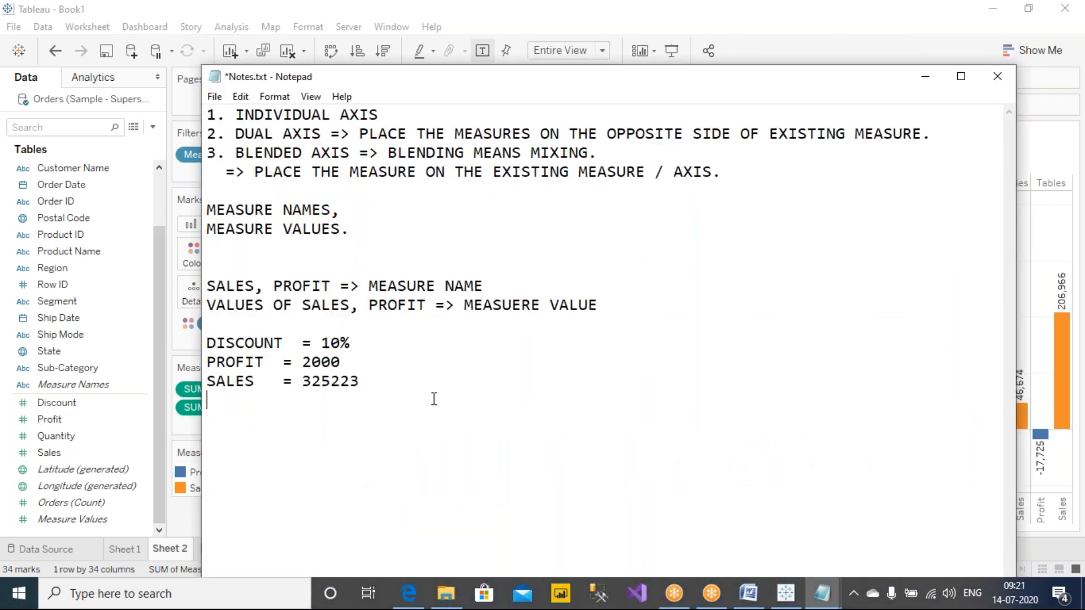
Step: Add a dashed separator line below the SALES line of the notes and save the file
type("---------------------------------------------------------------")
key("ctrl+s")
key("Return")
key("ctrl+s")
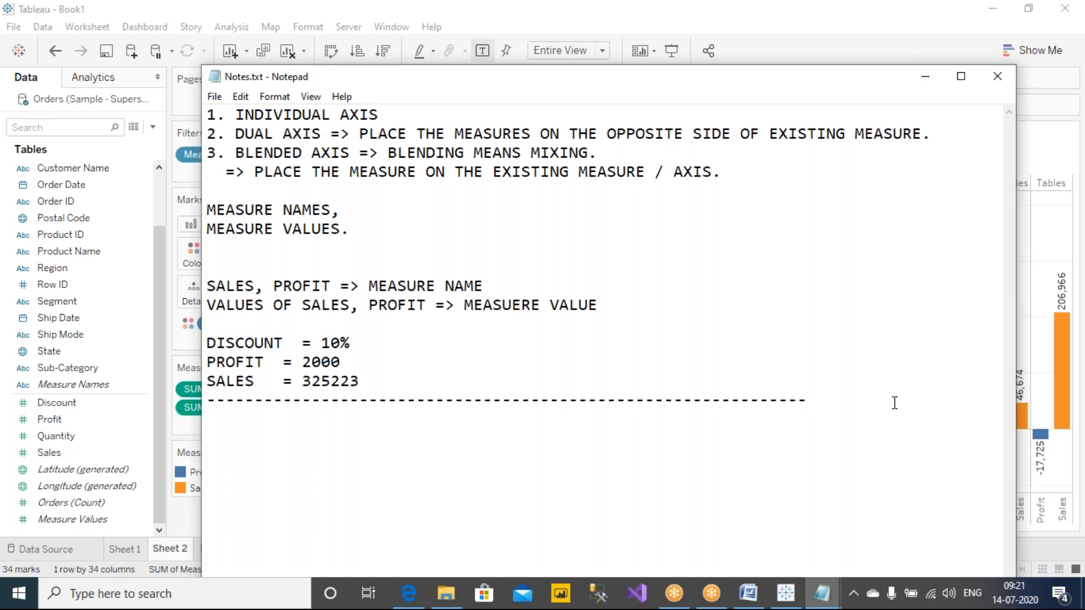
Step: Return to Tableau and review the dual axis lines on Sheet 1 against the blended axis bars on Sheet 2
left_click(175, 14)
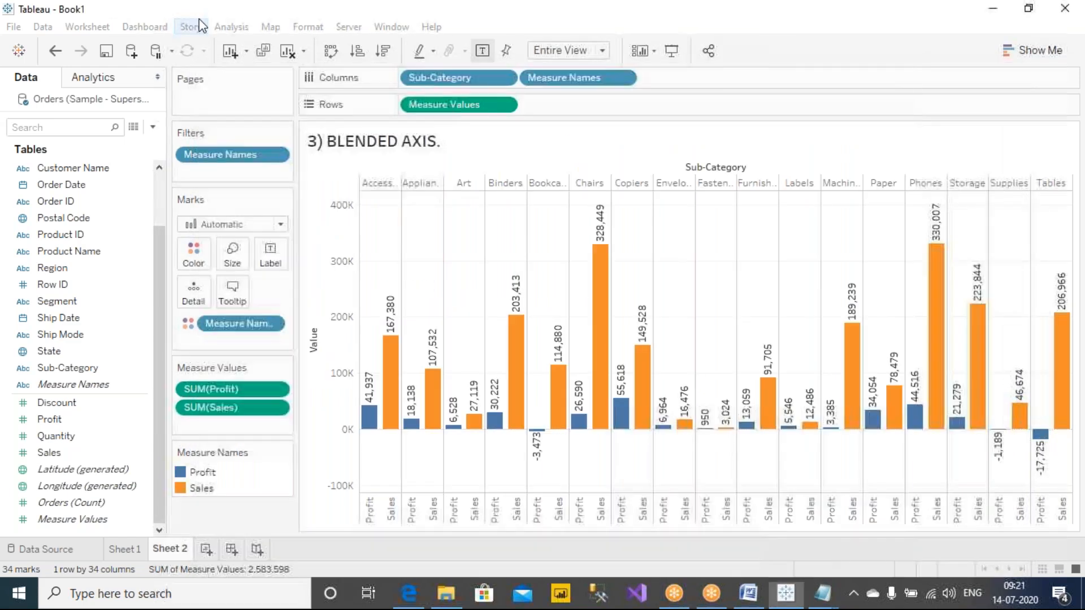
left_click(199, 23)
left_click(248, 10)
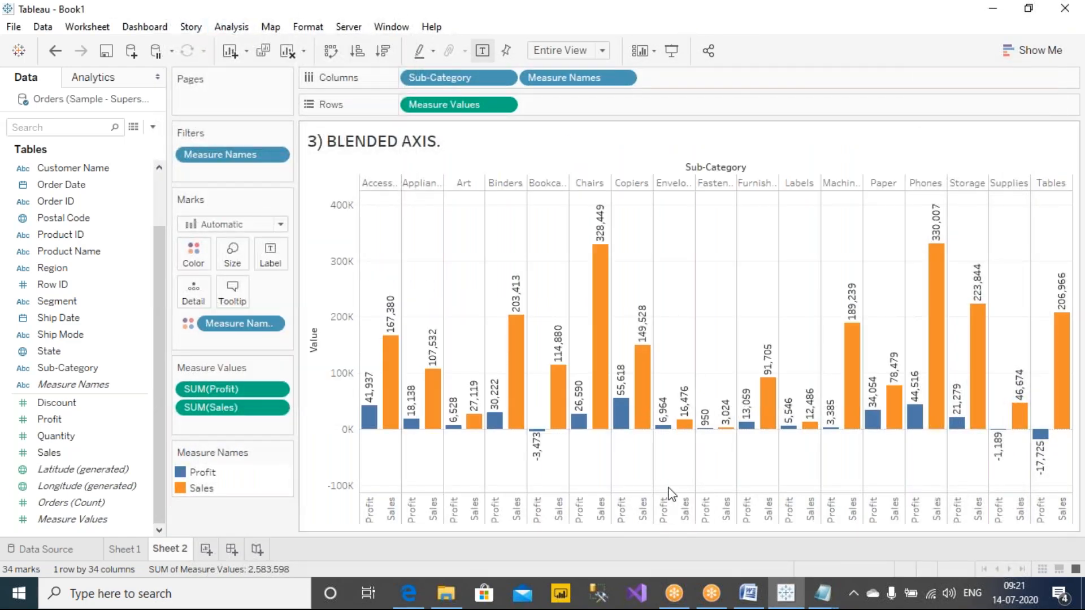
left_click(120, 556)
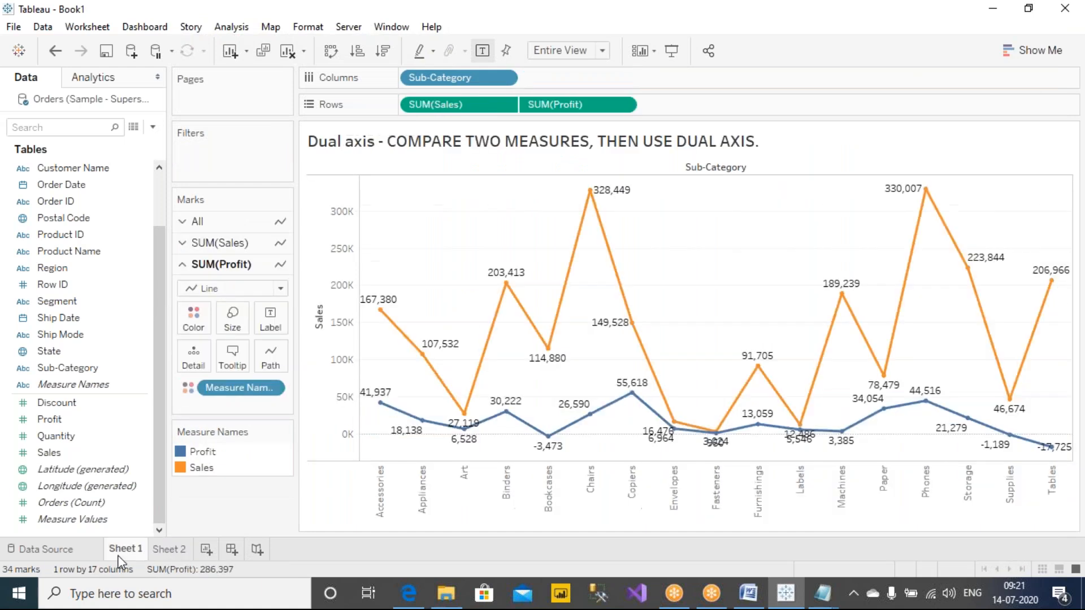
left_click(164, 551)
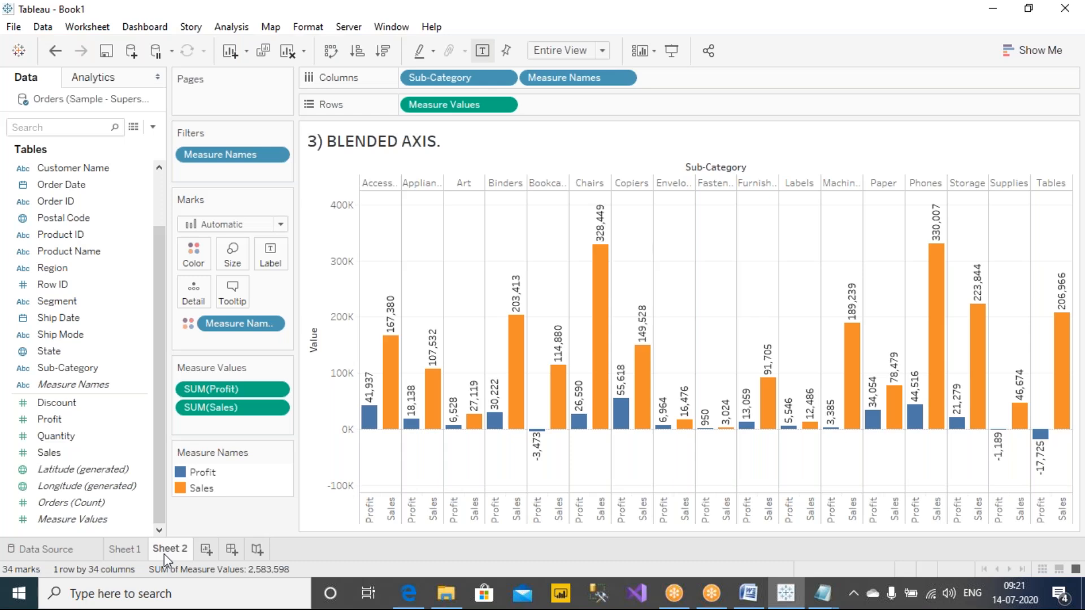
left_click(124, 549)
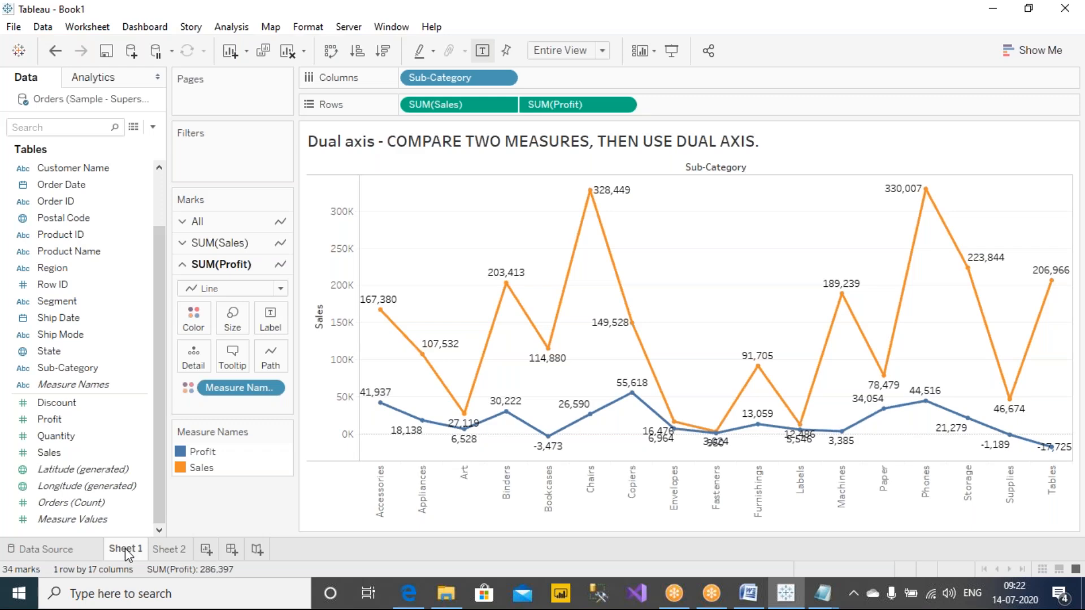
left_click(169, 551)
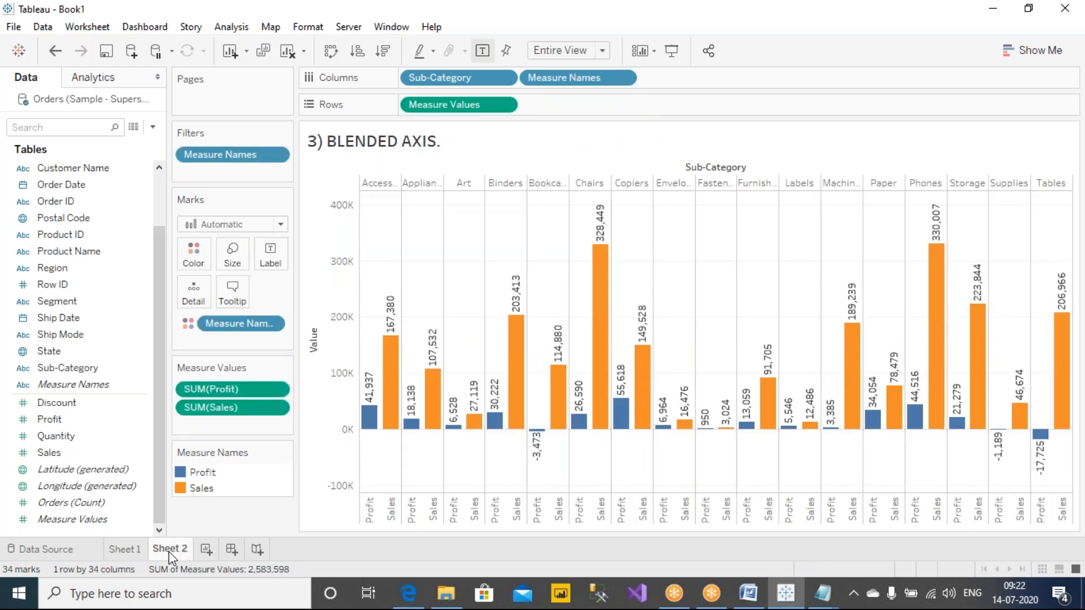
Step: Circle the Columns and Rows pills of Sheet 1 with the annotation pen and compare them with the pills on Sheet 2
left_click(137, 553)
left_click(691, 44)
left_click(692, 50)
mouse_move(548, 74)
left_mouse_down()
mouse_move(411, 64)
mouse_move(496, 134)
mouse_move(628, 87)
mouse_move(541, 66)
left_mouse_up()
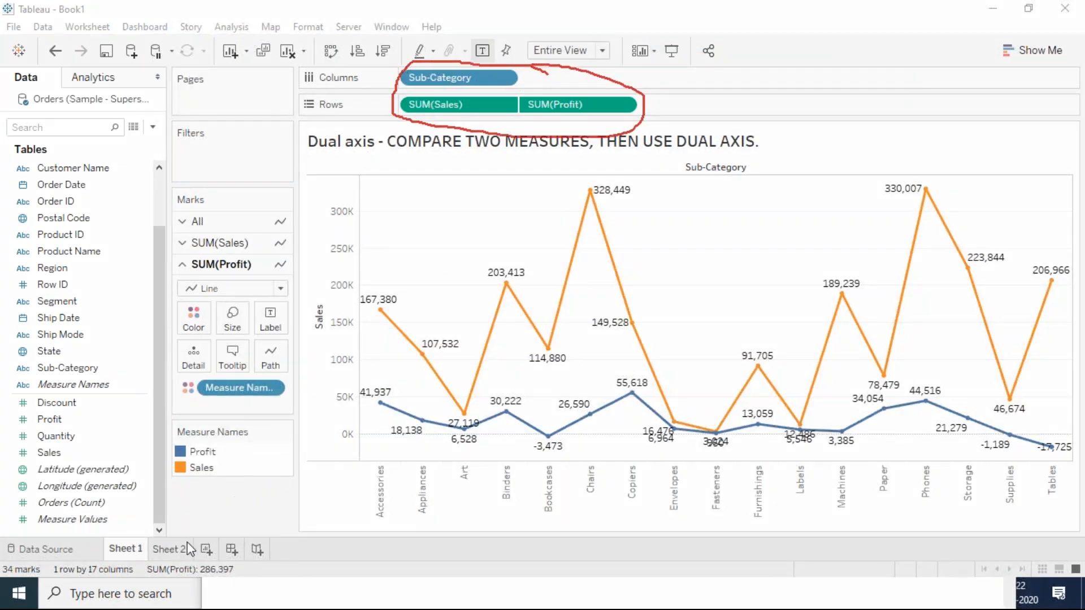
left_click(169, 549)
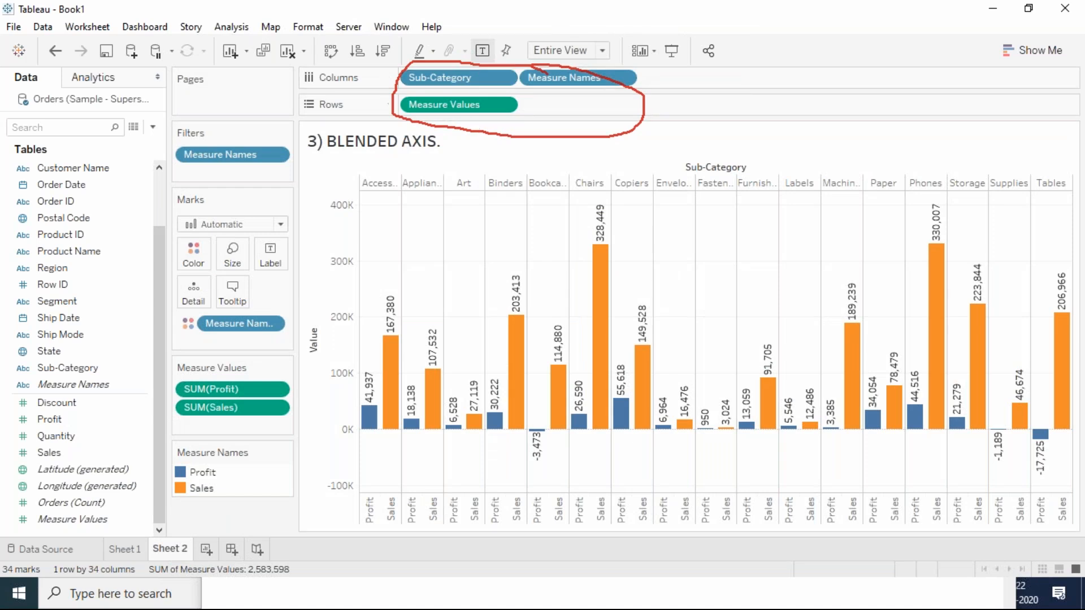
left_click(684, 12)
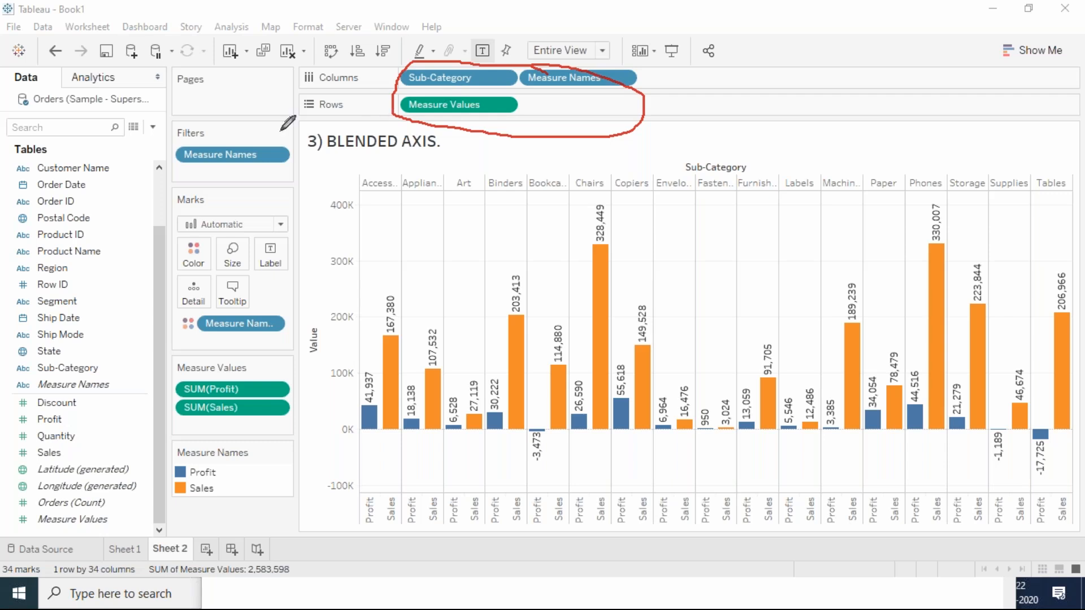
Step: Bracket the dimension and measure fields with the annotation pen, write a circled 3 and two 100s, and clear the annotations
mouse_move(127, 169)
left_mouse_down()
mouse_move(145, 166)
mouse_move(107, 378)
left_mouse_up()
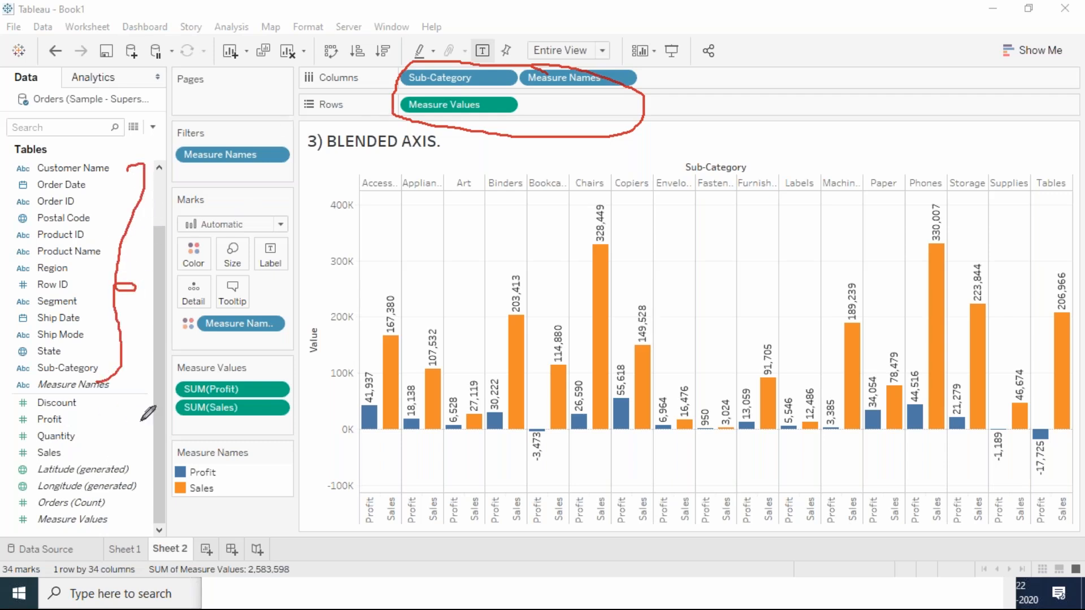
mouse_move(116, 411)
left_mouse_down()
mouse_move(145, 444)
mouse_move(140, 472)
left_mouse_up()
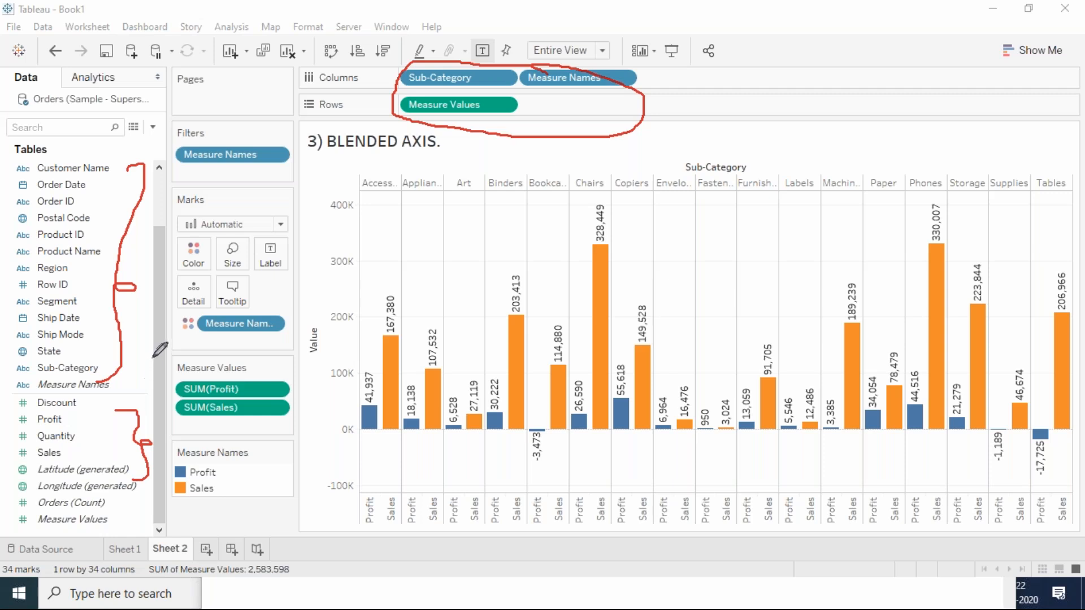
mouse_move(147, 341)
left_mouse_down()
mouse_move(146, 369)
mouse_move(142, 332)
mouse_move(181, 342)
mouse_move(161, 329)
left_mouse_up()
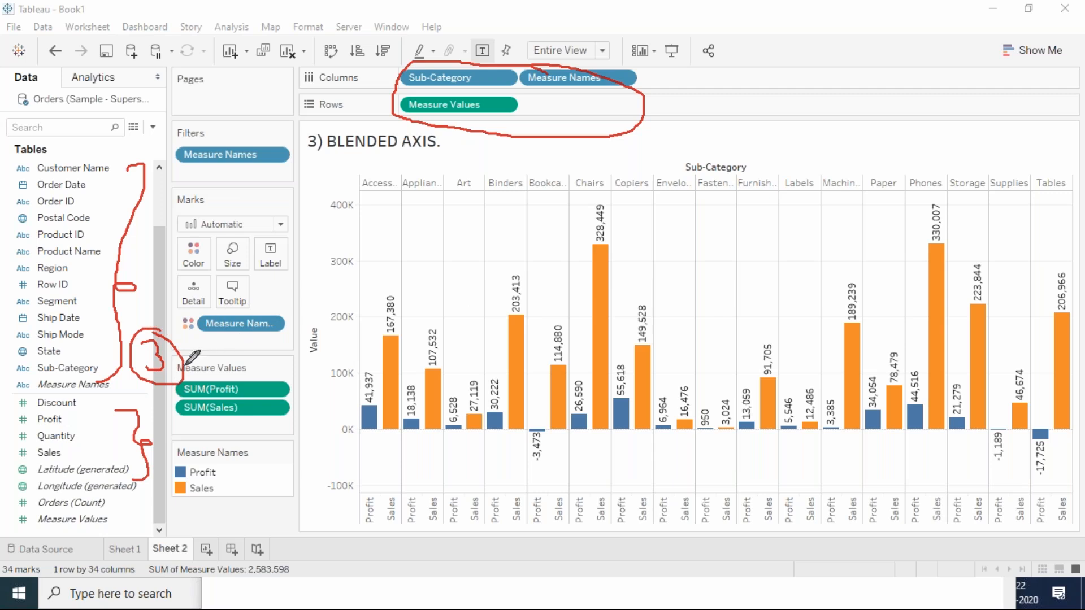
mouse_move(161, 233)
left_mouse_down()
mouse_move(161, 263)
mouse_move(198, 237)
mouse_move(215, 248)
left_mouse_up()
mouse_move(196, 418)
left_mouse_down()
mouse_move(200, 431)
mouse_move(235, 431)
left_mouse_up()
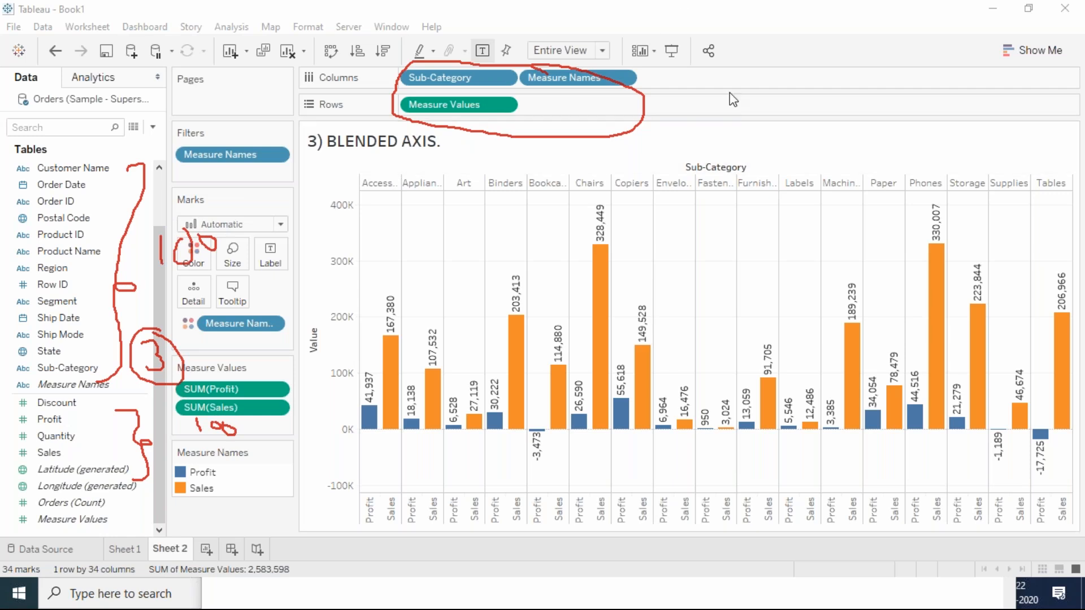
key("Escape")
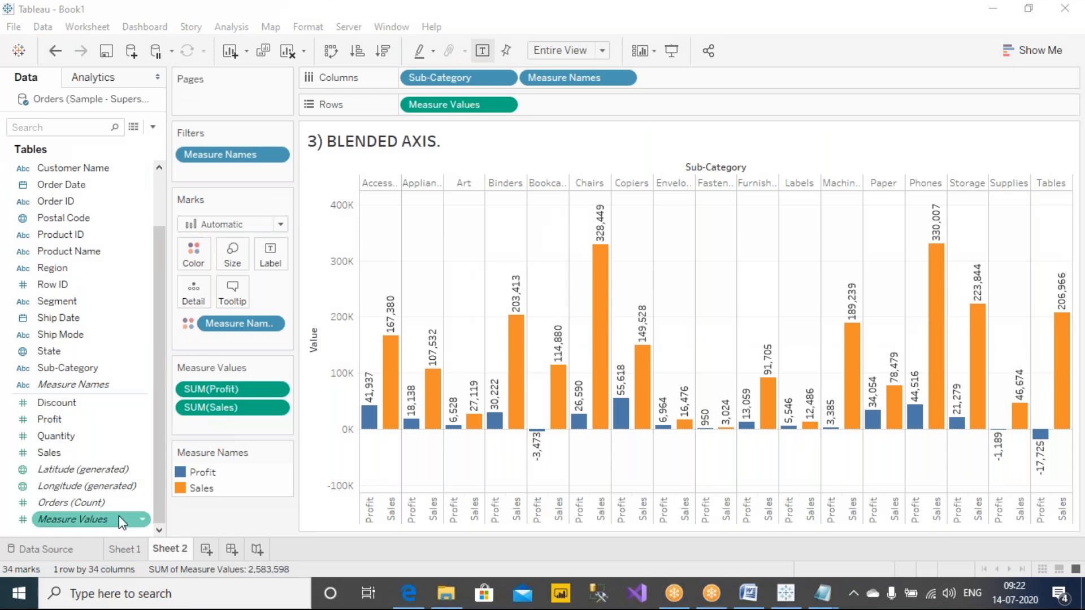
Step: Check the Sheet 1 and Sheet 2 axes once more, finishing on the dual axis chart of Sheet 1
left_click(133, 552)
left_click(168, 550)
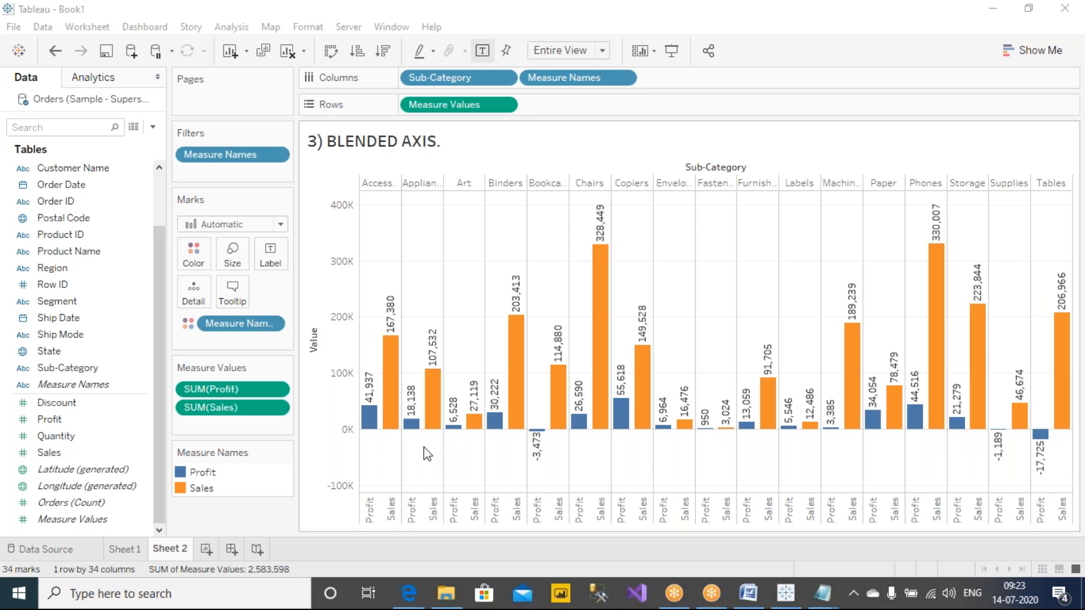
left_click(132, 550)
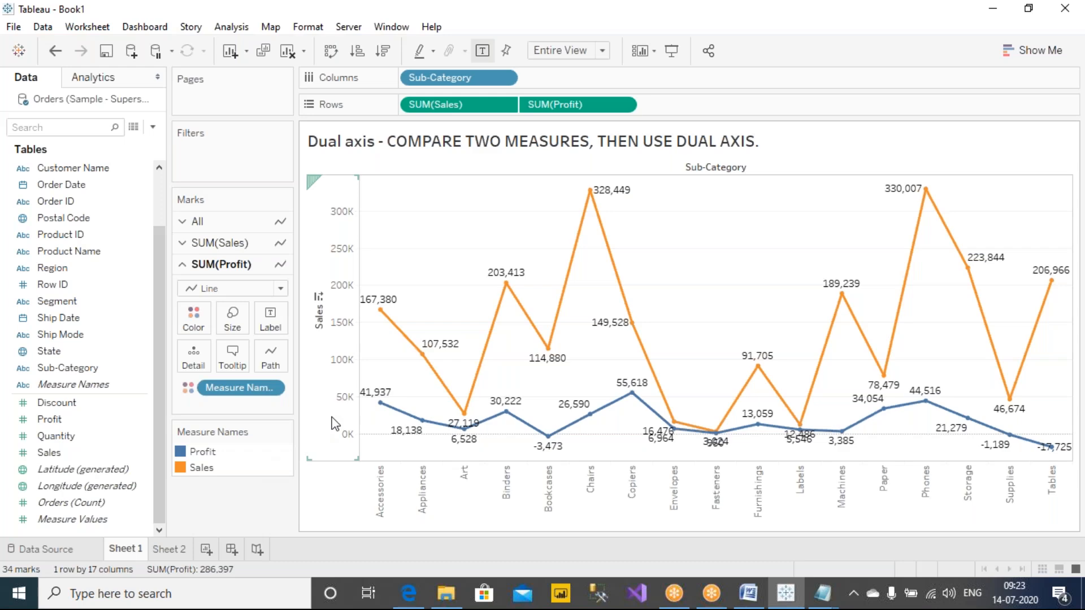
left_click(783, 49)
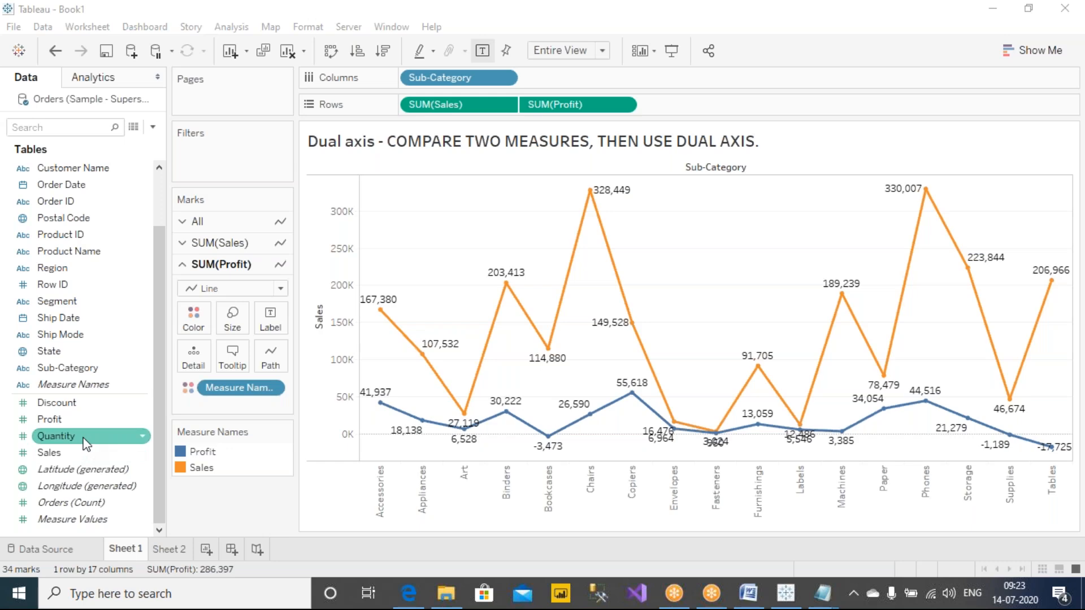
Step: Add Quantity as a horizontal axis to the Sheet 1 chart, beside Sub-Category in the columns
left_click_drag(85, 443, 337, 321)
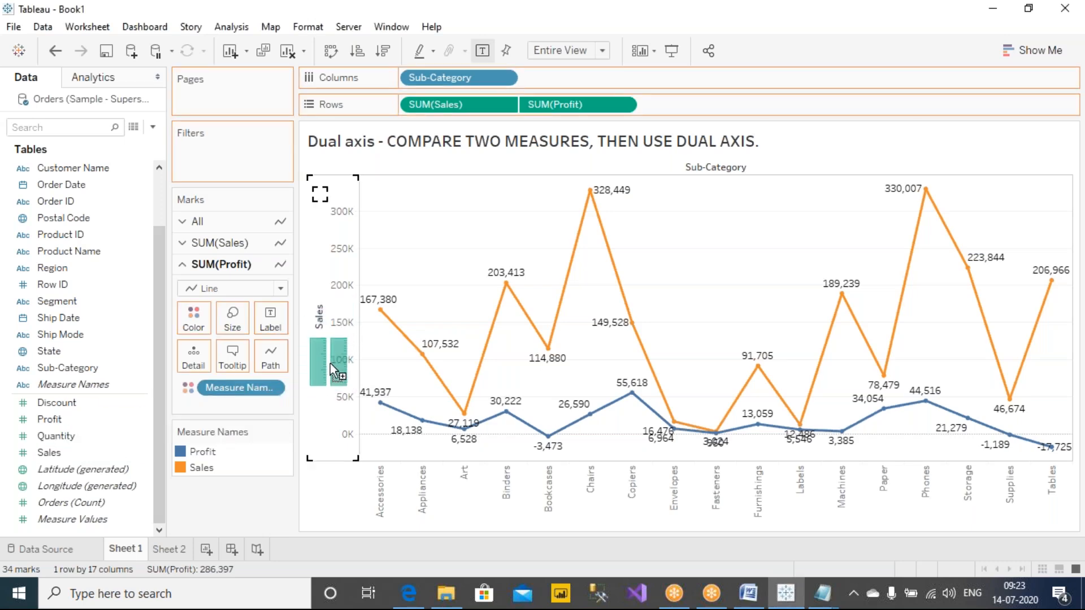
left_click_drag(330, 363, 803, 176)
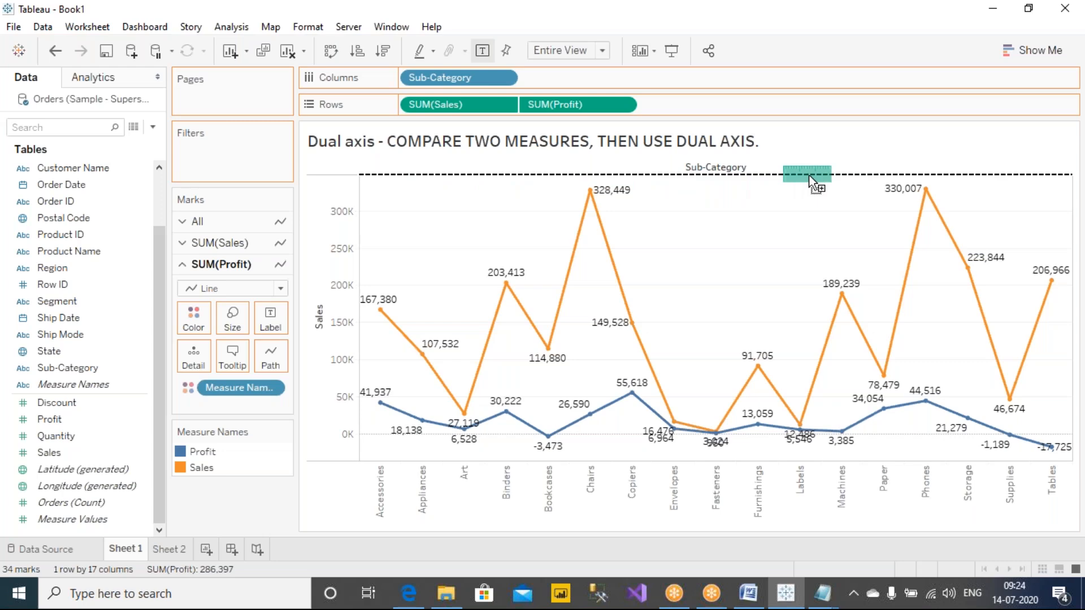
left_click_drag(809, 177, 809, 177)
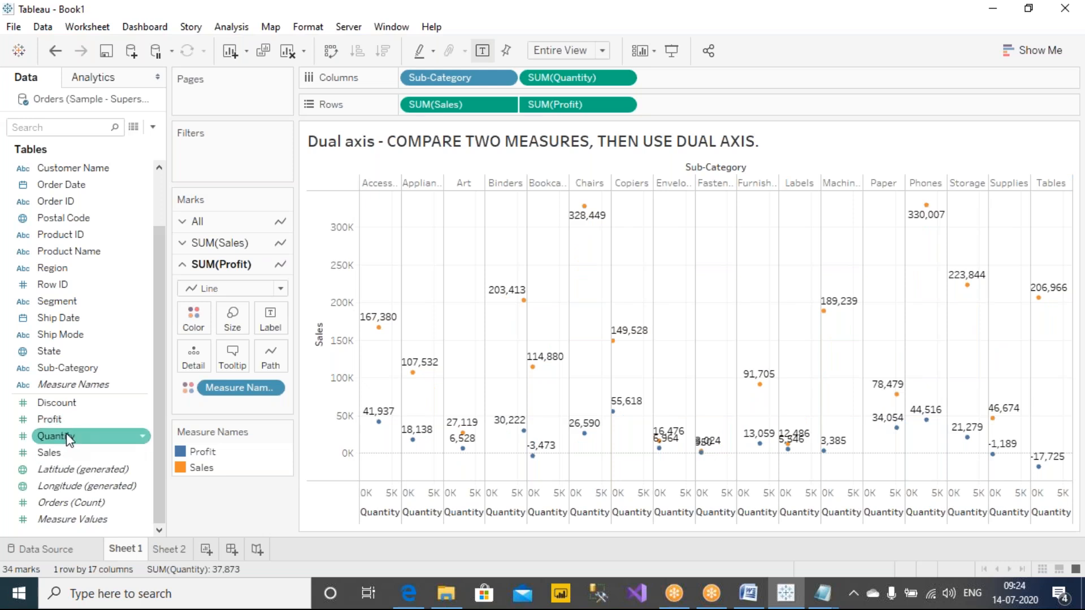
Step: Add Discount as the second horizontal axis opposite Quantity on the Sheet 1 chart
left_click_drag(73, 437, 52, 458)
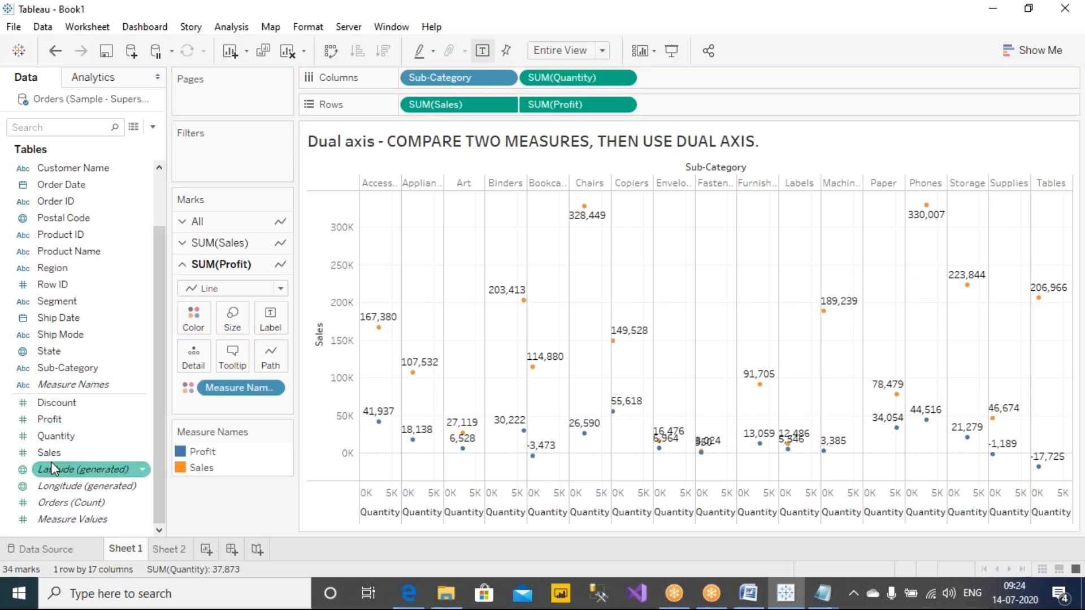
left_click_drag(56, 403, 729, 200)
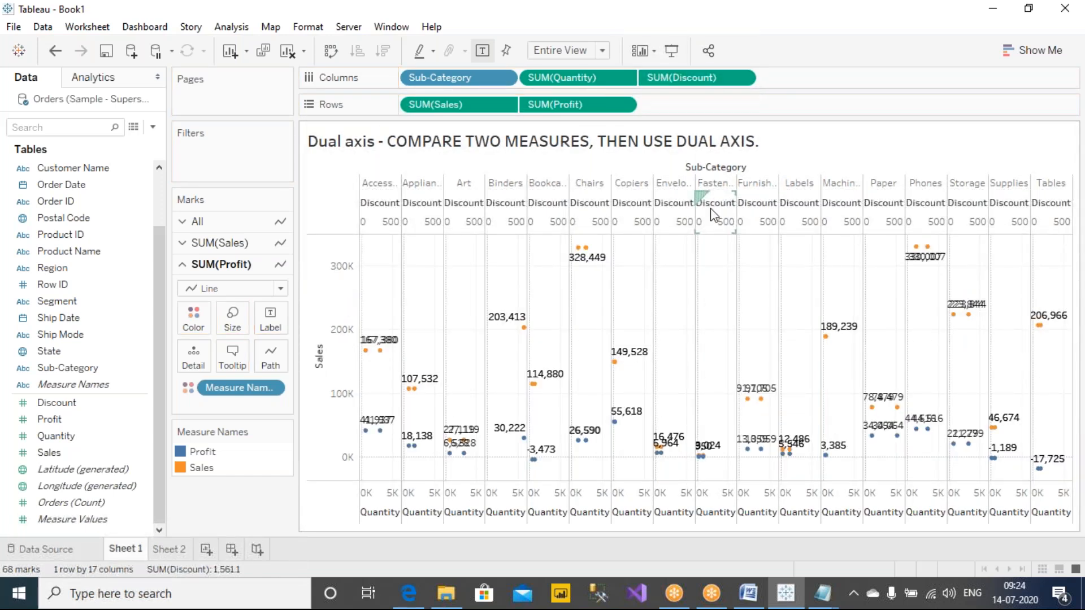
Step: Write a circled 4 above the chart with the annotation pen and number its four axes 1 to 4 in red circles
mouse_move(600, 243)
left_click(691, 3)
left_click(701, 50)
mouse_move(910, 92)
left_mouse_down()
mouse_move(933, 119)
mouse_move(918, 140)
left_mouse_up()
mouse_move(944, 94)
left_mouse_down()
mouse_move(883, 121)
mouse_move(953, 95)
left_mouse_up()
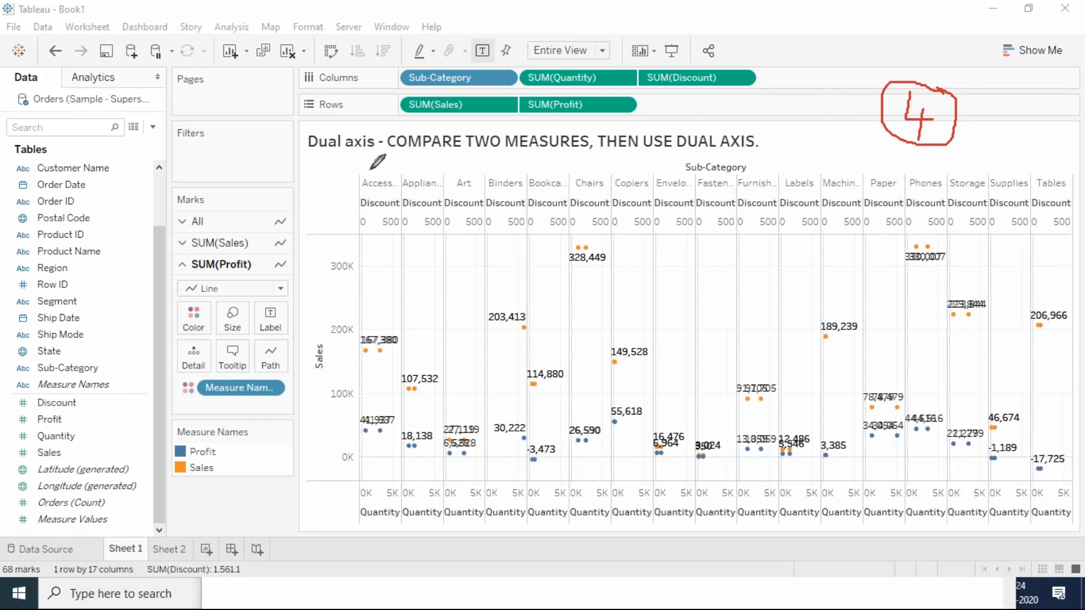
left_click_drag(325, 293, 324, 322)
left_click_drag(309, 262, 319, 261)
mouse_move(1027, 275)
left_mouse_down()
mouse_move(1031, 294)
mouse_move(1063, 291)
left_mouse_up()
left_click_drag(1035, 240, 1042, 237)
mouse_move(663, 479)
left_mouse_down()
mouse_move(681, 487)
mouse_move(663, 500)
left_mouse_up()
mouse_move(701, 455)
left_mouse_down()
mouse_move(698, 511)
mouse_move(712, 461)
left_mouse_up()
mouse_move(683, 242)
left_mouse_down()
mouse_move(701, 265)
mouse_move(684, 286)
mouse_move(710, 274)
mouse_move(691, 226)
left_mouse_up()
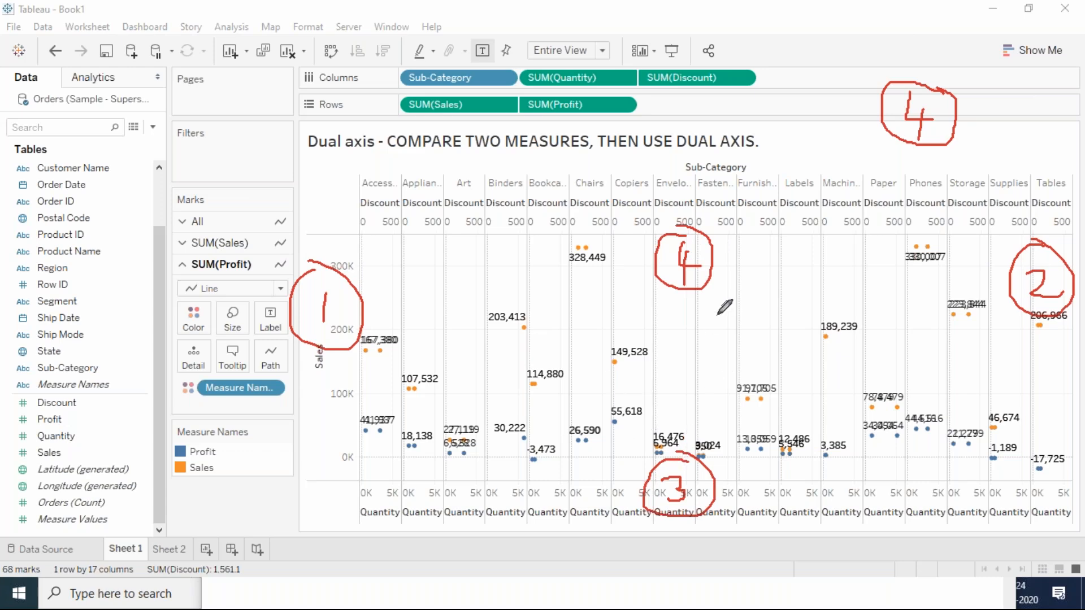
Step: Draw linking curves between axes 3 and 4 with X marks, clear the annotations, and return to the blended axis Sheet 2
mouse_move(717, 275)
left_mouse_down()
mouse_move(744, 339)
mouse_move(717, 435)
left_mouse_up()
mouse_move(684, 289)
left_mouse_down()
mouse_move(670, 425)
mouse_move(678, 469)
left_mouse_up()
left_click_drag(647, 352, 693, 363)
mouse_move(733, 332)
left_mouse_down()
mouse_move(734, 359)
mouse_move(763, 348)
left_mouse_up()
mouse_move(706, 307)
left_mouse_down()
mouse_move(729, 343)
mouse_move(710, 331)
mouse_move(714, 354)
mouse_move(740, 310)
mouse_move(790, 313)
left_mouse_up()
left_click_drag(788, 295, 765, 324)
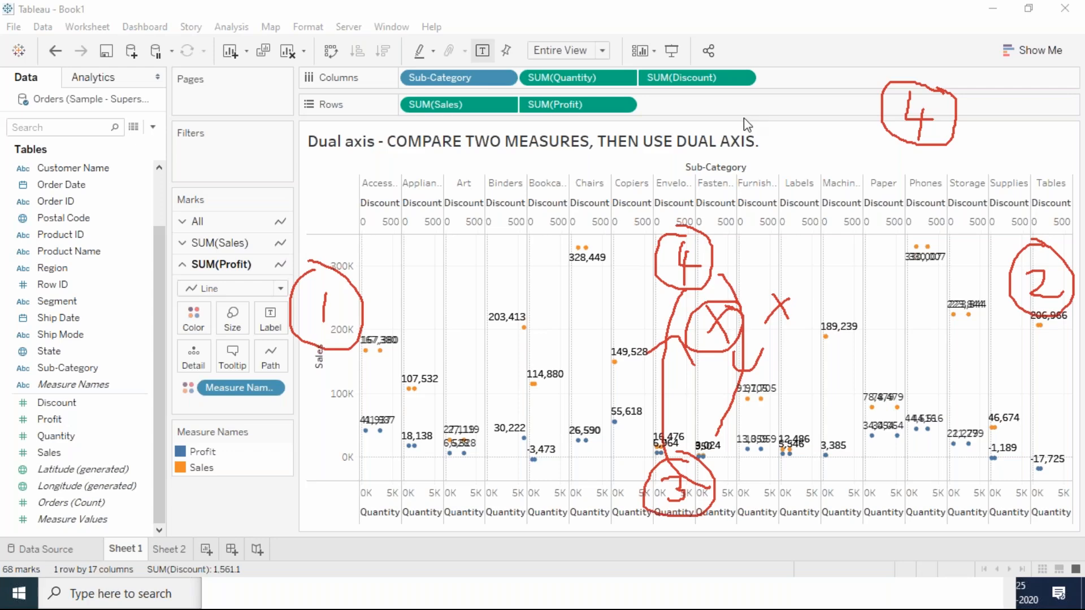
left_click(170, 549)
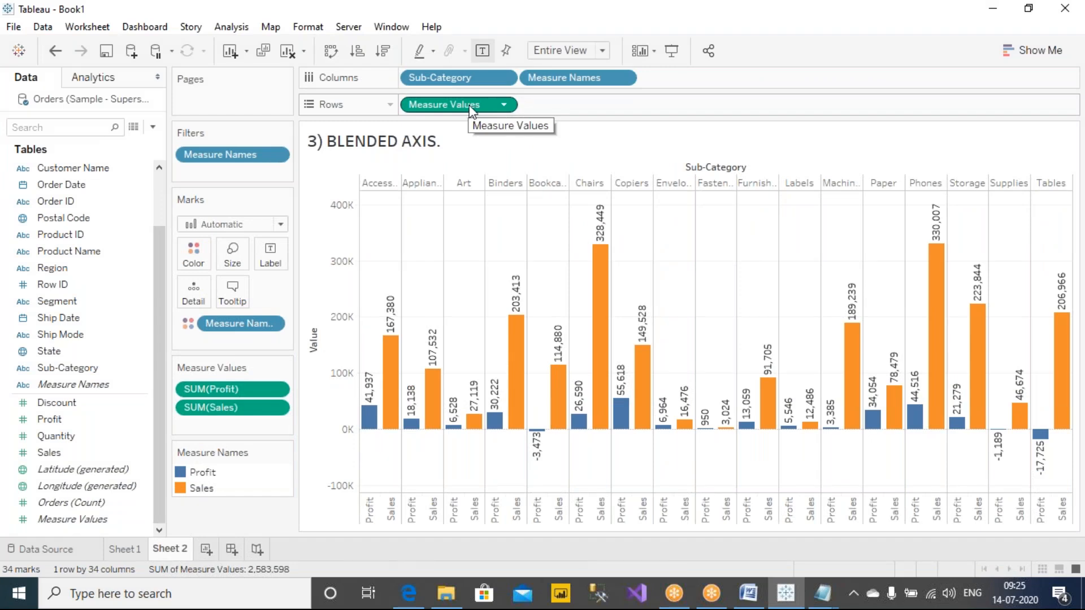
Step: Add Discount and Quantity to the Measure Names filter of the blended axis chart on Sheet 2 and apply it
right_click(238, 161)
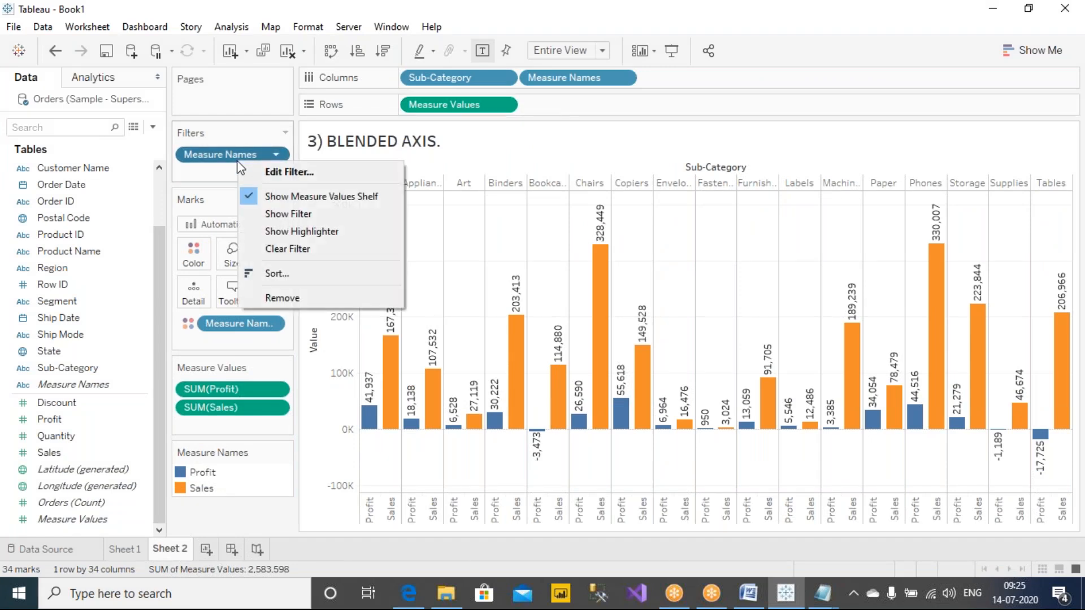
left_click(311, 173)
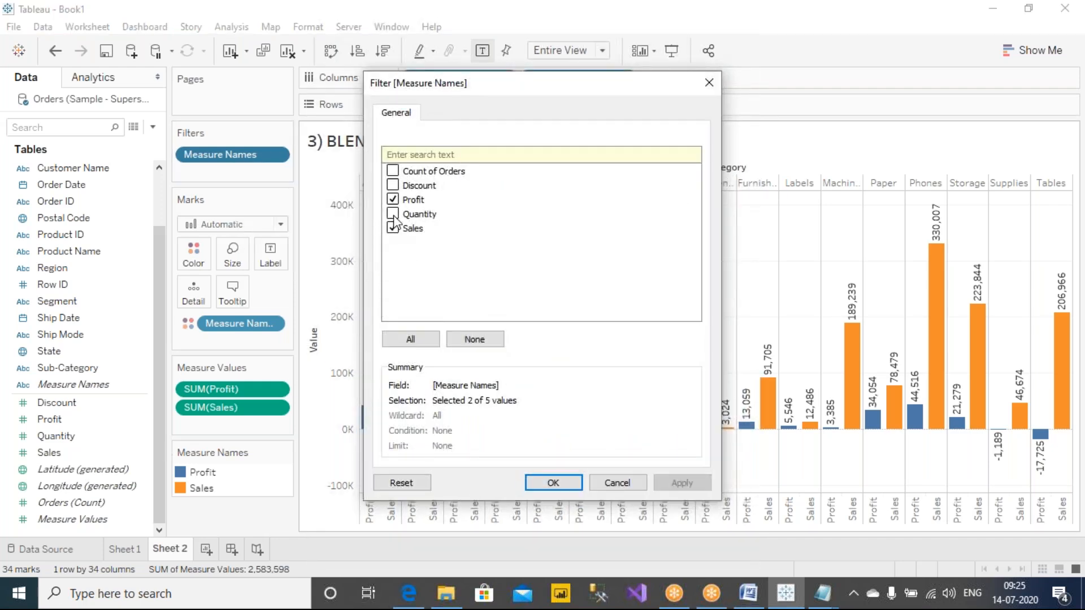
left_click(393, 214)
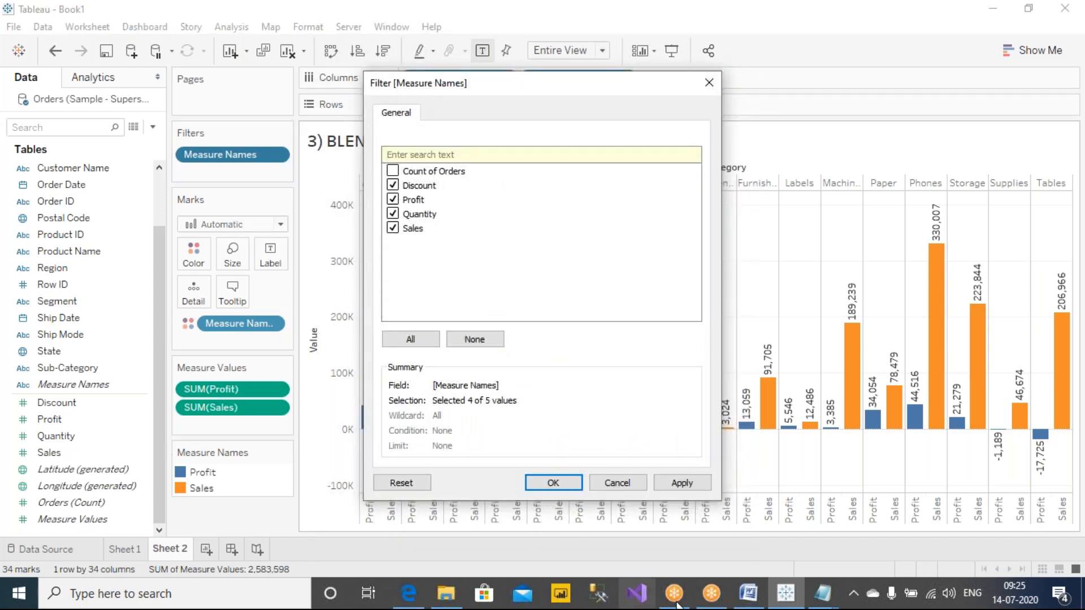
left_click(682, 483)
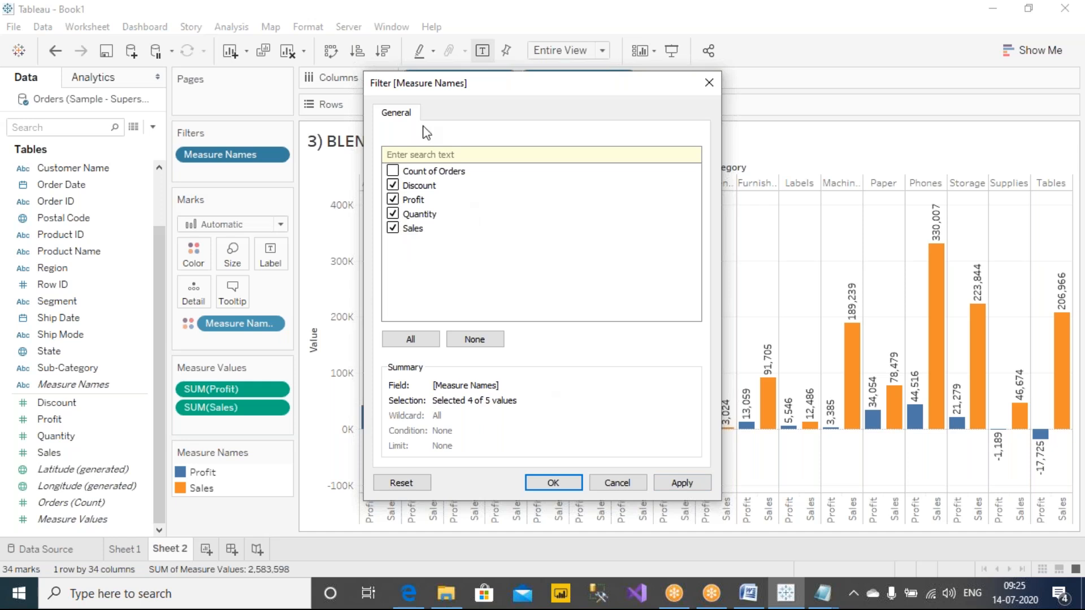
left_click(682, 483)
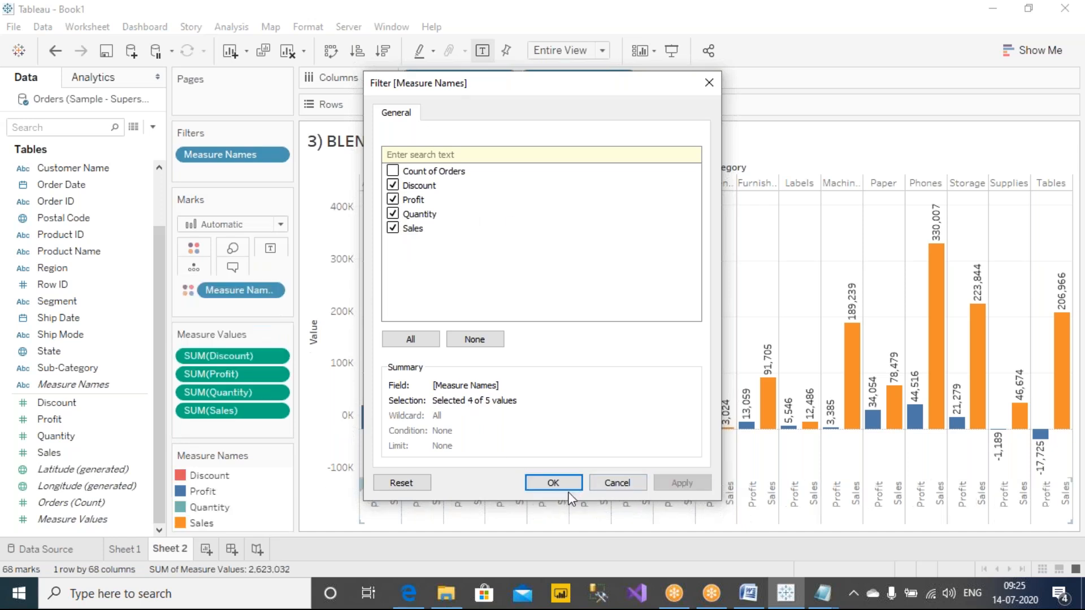
left_click(552, 483)
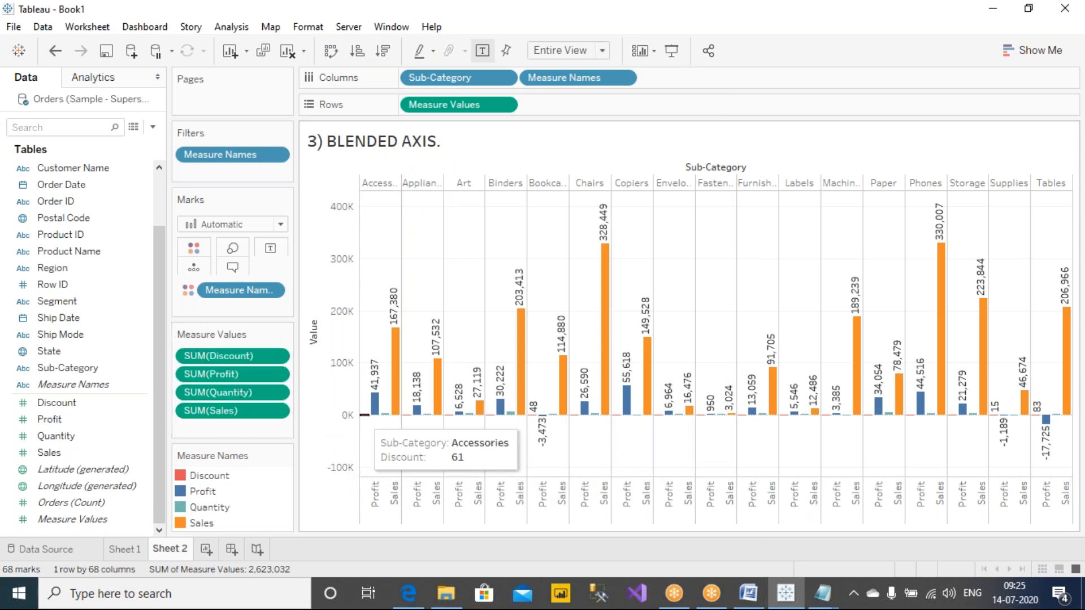
mouse_move(400, 422)
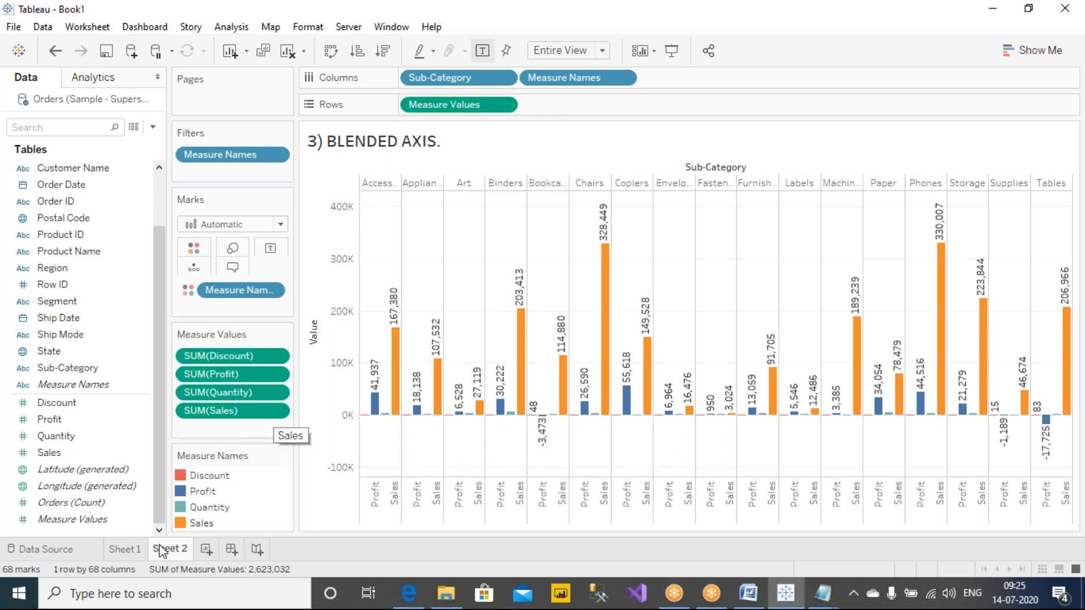
Step: Remove Quantity and Discount from the columns of Sheet 1, then return to the blended axis Sheet 2
mouse_move(120, 562)
left_click(129, 549)
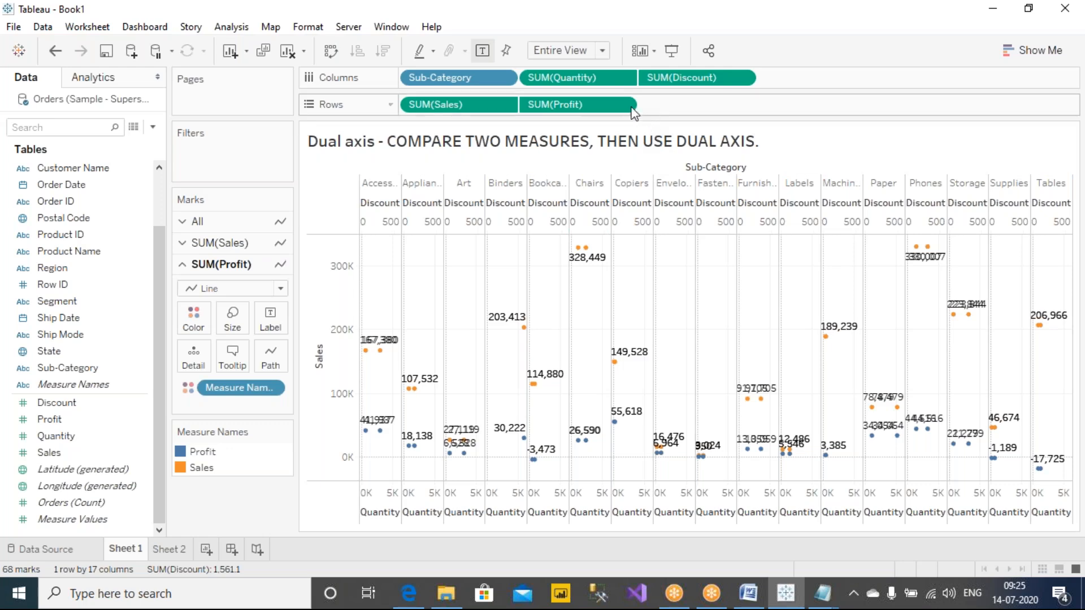
left_click_drag(578, 84, 261, 524)
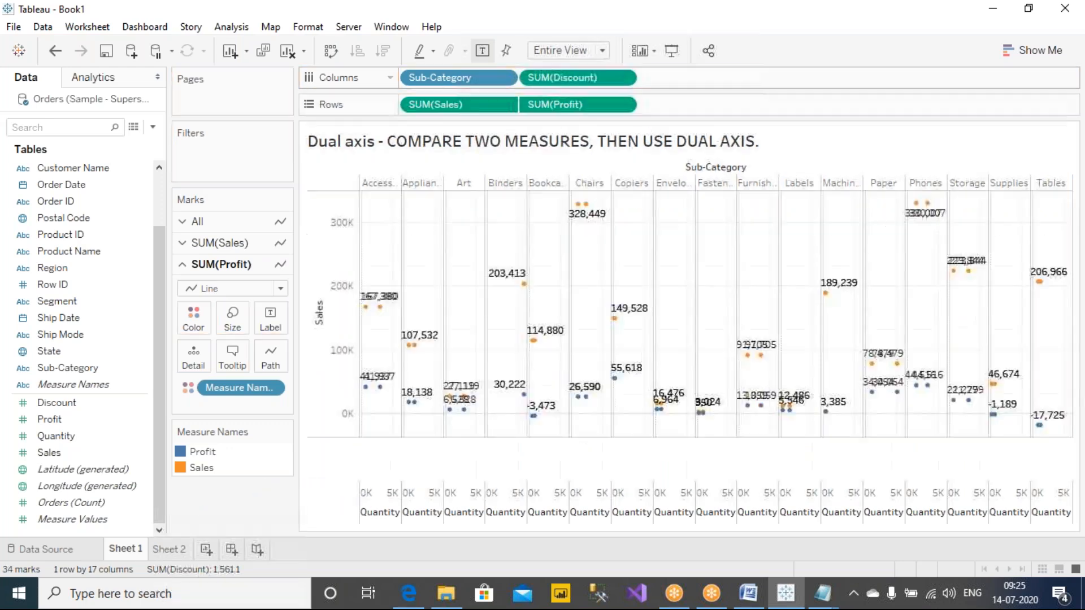
left_click_drag(585, 83, 325, 489)
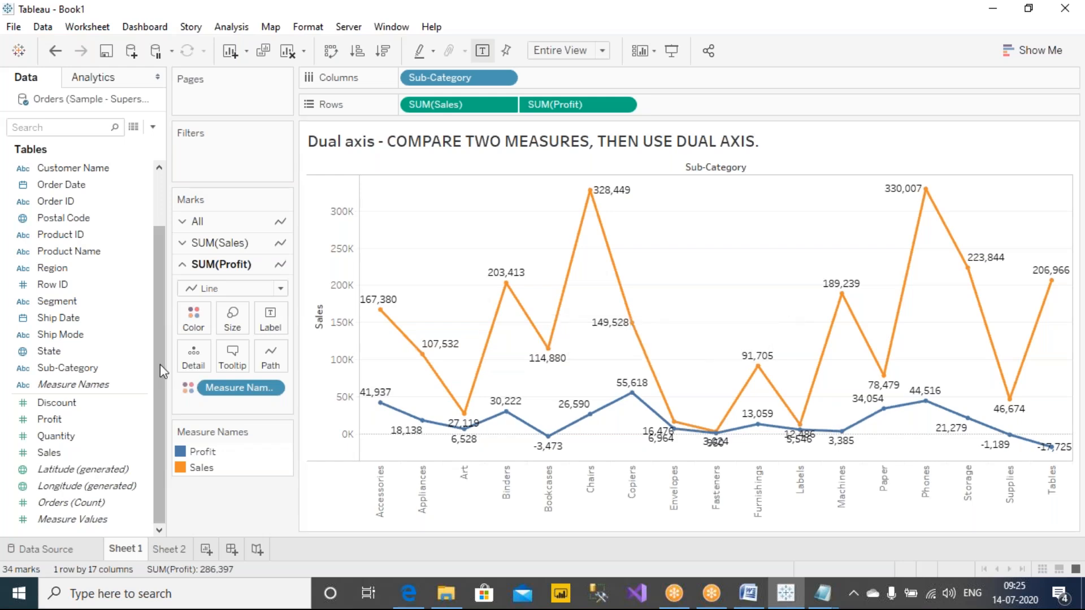
mouse_move(162, 552)
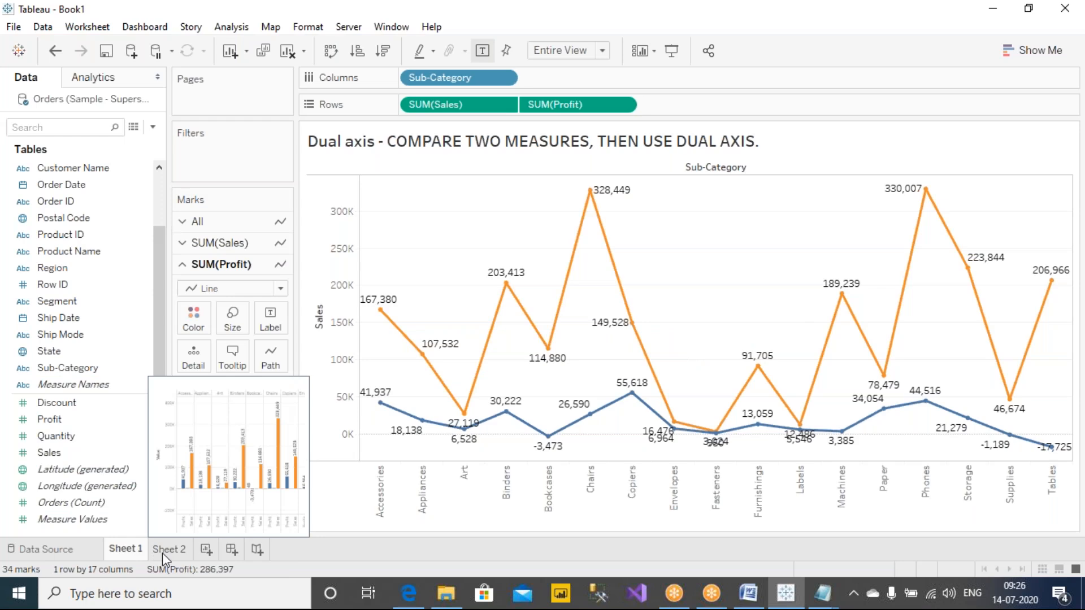
left_click(162, 552)
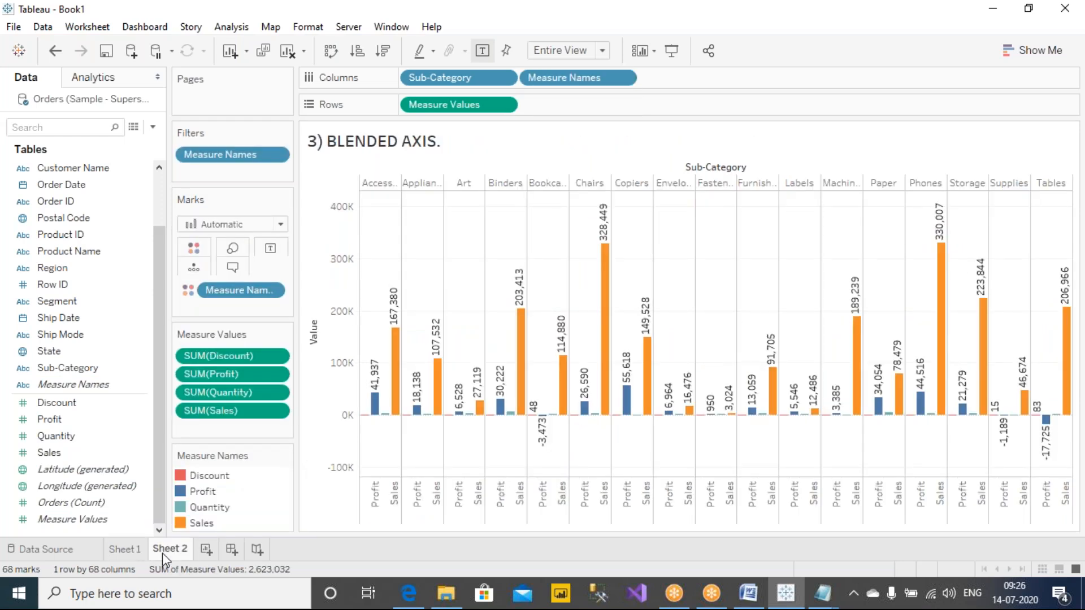
Step: On Sheet 1, hide the Measure Names color legend, show it again and place it below the Marks card
left_click(121, 554)
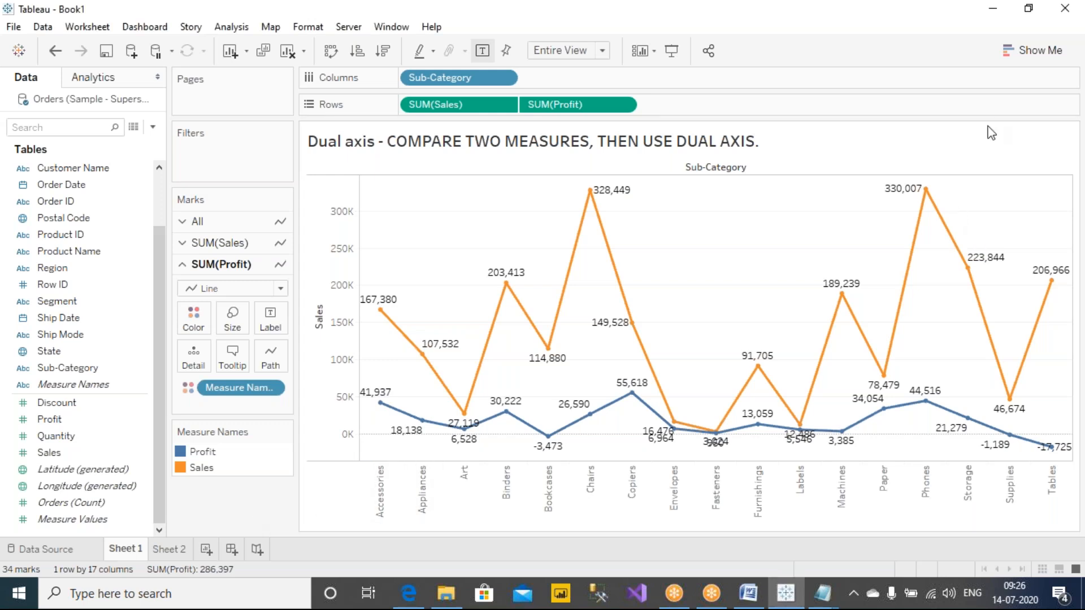
left_click(756, 67)
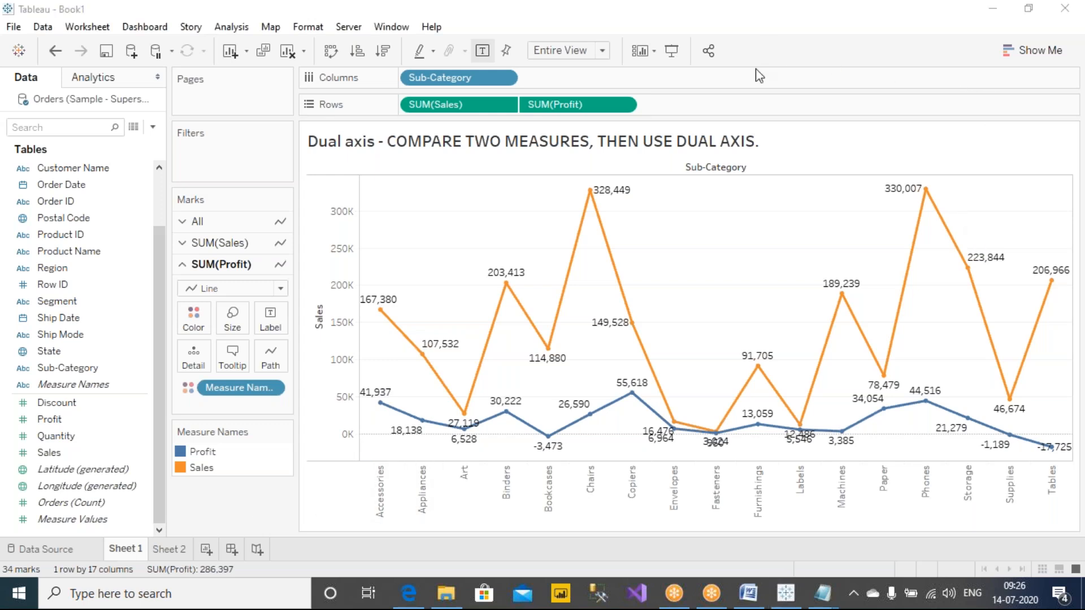
left_click(285, 432)
left_click(239, 568)
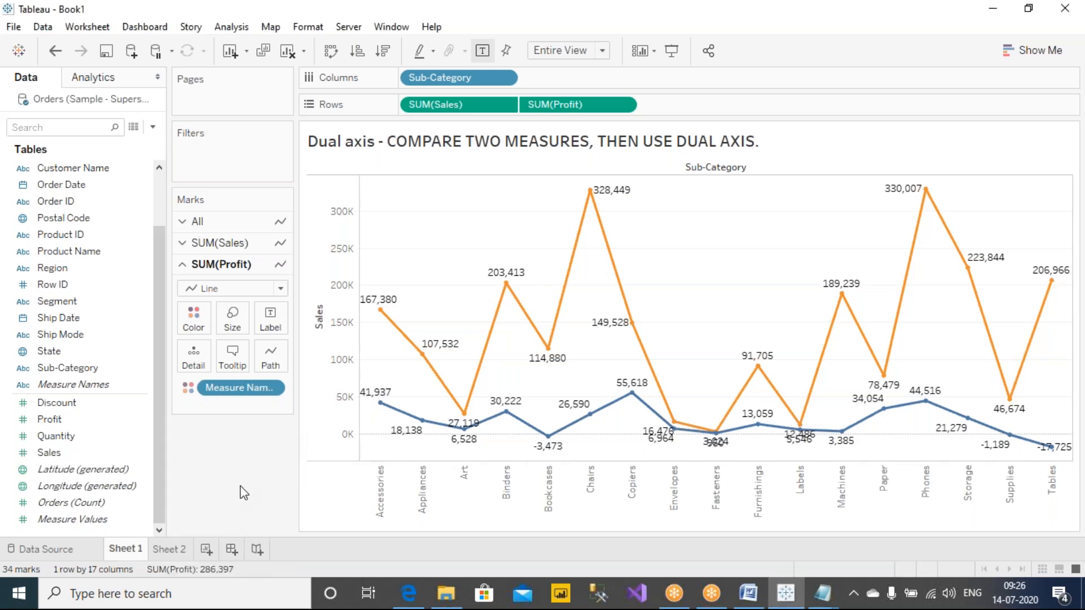
right_click(244, 471)
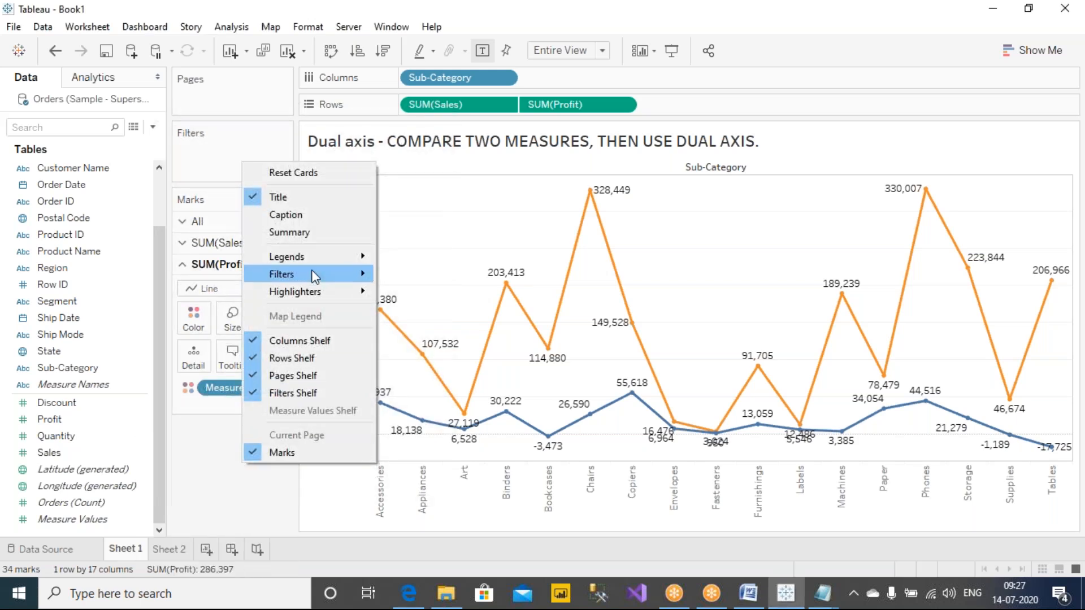
mouse_move(318, 256)
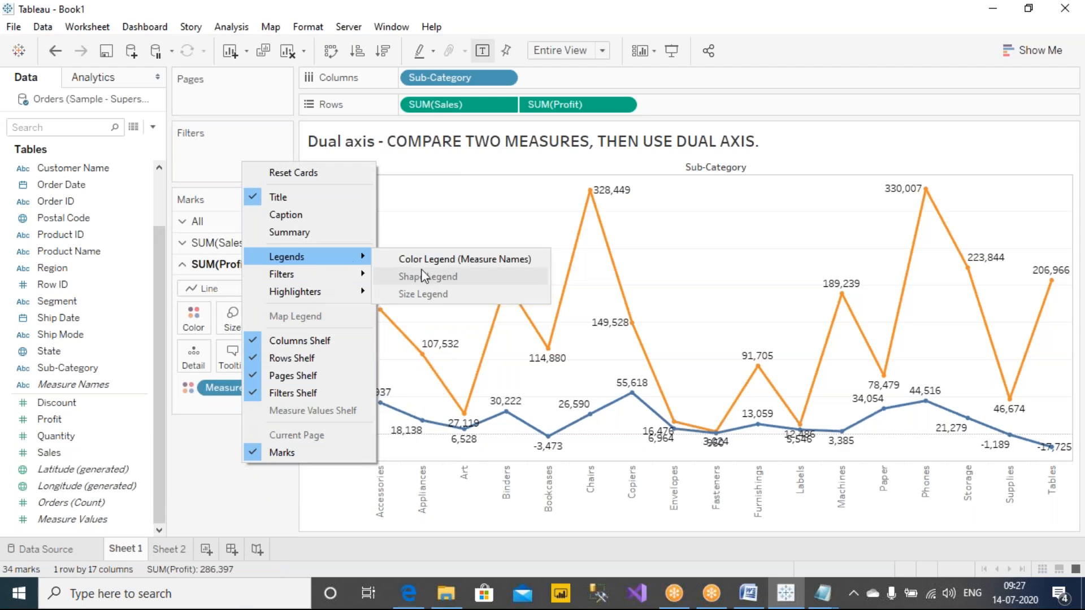
left_click(479, 263)
left_click_drag(1017, 124, 233, 453)
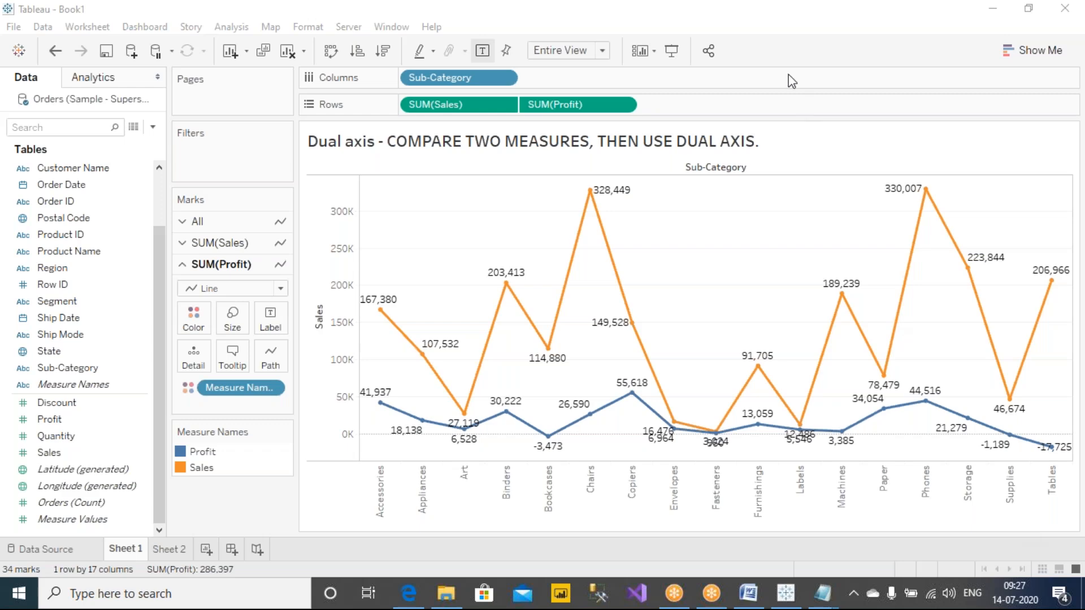
Step: Open Sheet 2 and draw a red check mark over the blended axis chart with the annotation pen
left_click(172, 543)
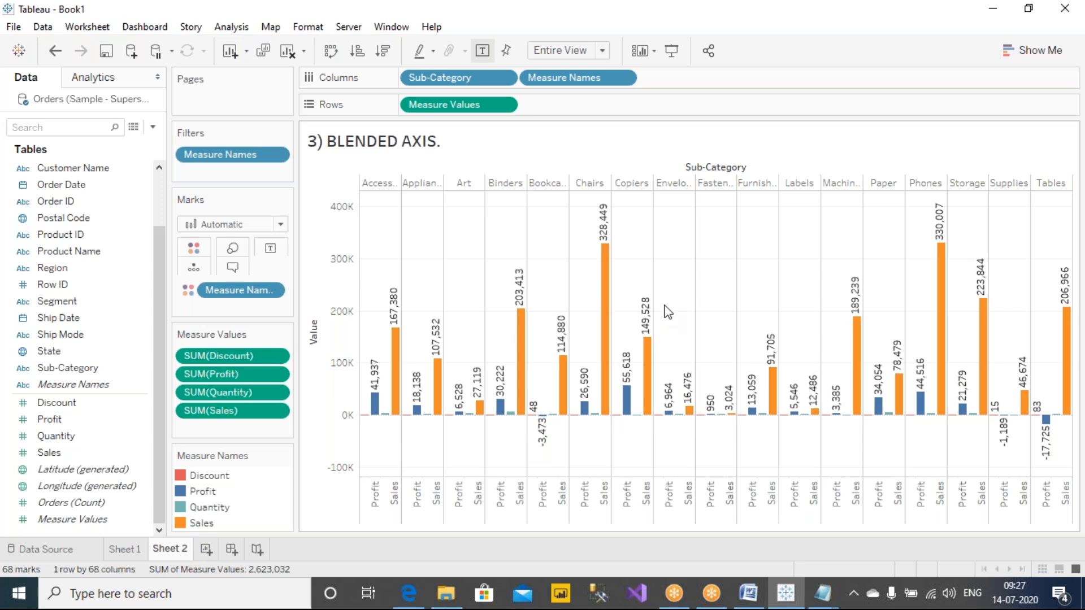
left_click(690, 47)
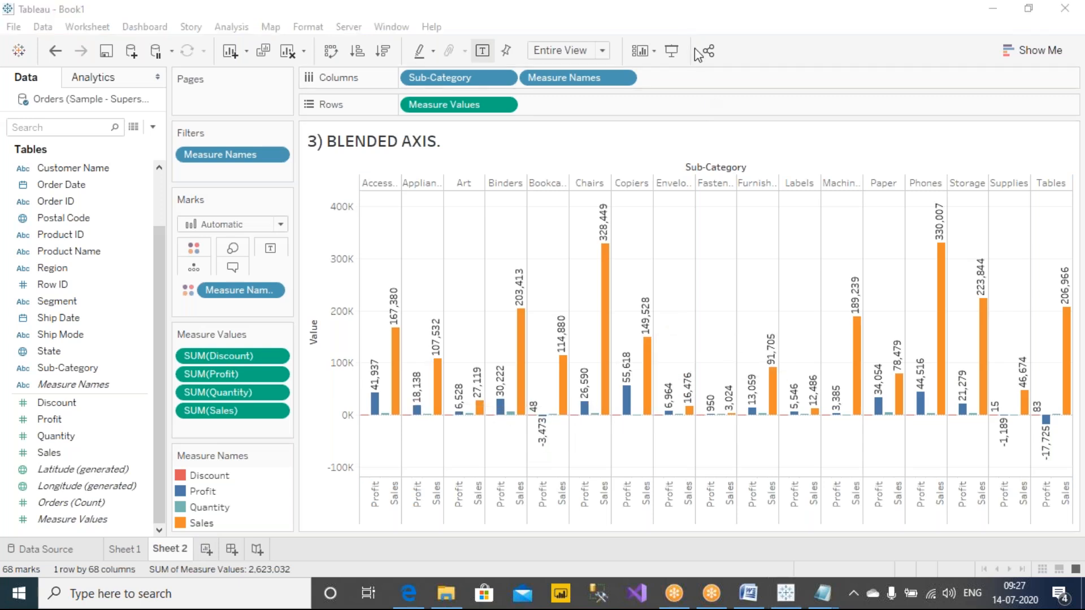
left_click_drag(701, 237, 794, 195)
left_click_drag(696, 242, 794, 190)
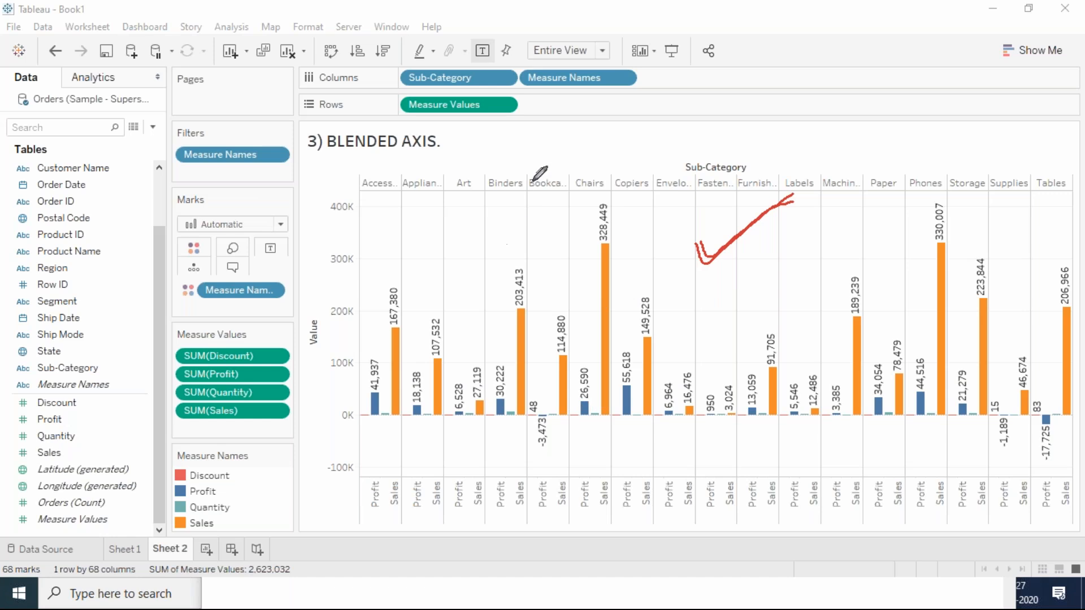
Step: Write "Side by Side" in a circle above the blended chart, link the Binders bars, retrace the check mark and clear the annotations
mouse_move(504, 222)
left_mouse_down()
mouse_move(557, 134)
mouse_move(566, 154)
mouse_move(621, 138)
left_mouse_up()
mouse_move(643, 137)
left_mouse_down()
mouse_move(662, 142)
mouse_move(664, 182)
left_mouse_up()
left_click_drag(724, 130, 699, 152)
mouse_move(730, 147)
left_mouse_down()
mouse_move(764, 140)
mouse_move(782, 161)
left_mouse_up()
left_click_drag(502, 367, 520, 351)
mouse_move(607, 192)
left_mouse_down()
mouse_move(787, 66)
mouse_move(569, 80)
mouse_move(597, 187)
left_mouse_up()
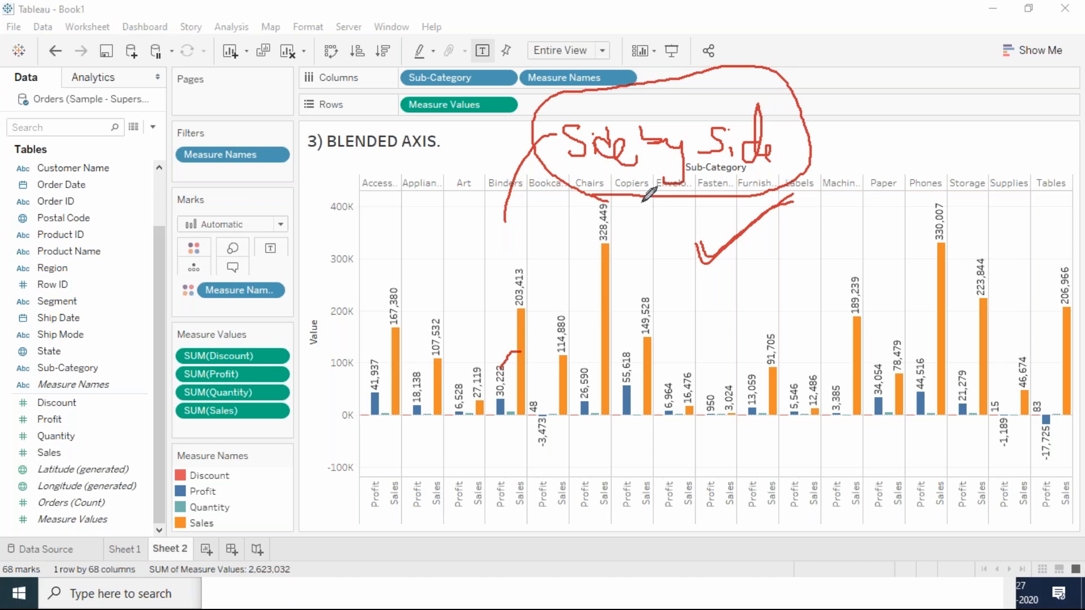
mouse_move(695, 242)
left_mouse_down()
mouse_move(729, 260)
mouse_move(797, 209)
left_mouse_up()
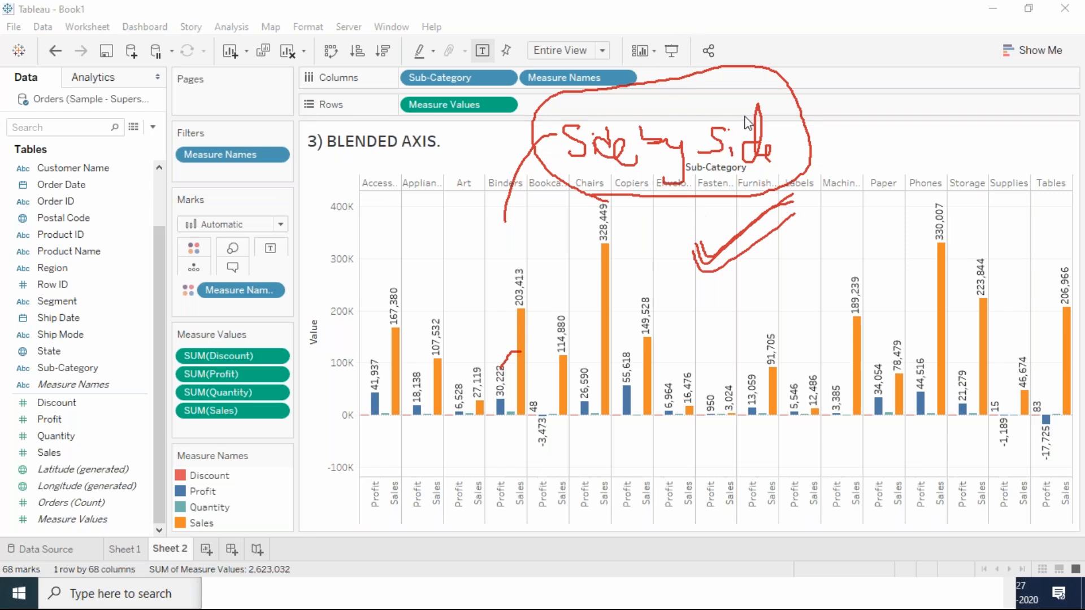
key("Escape")
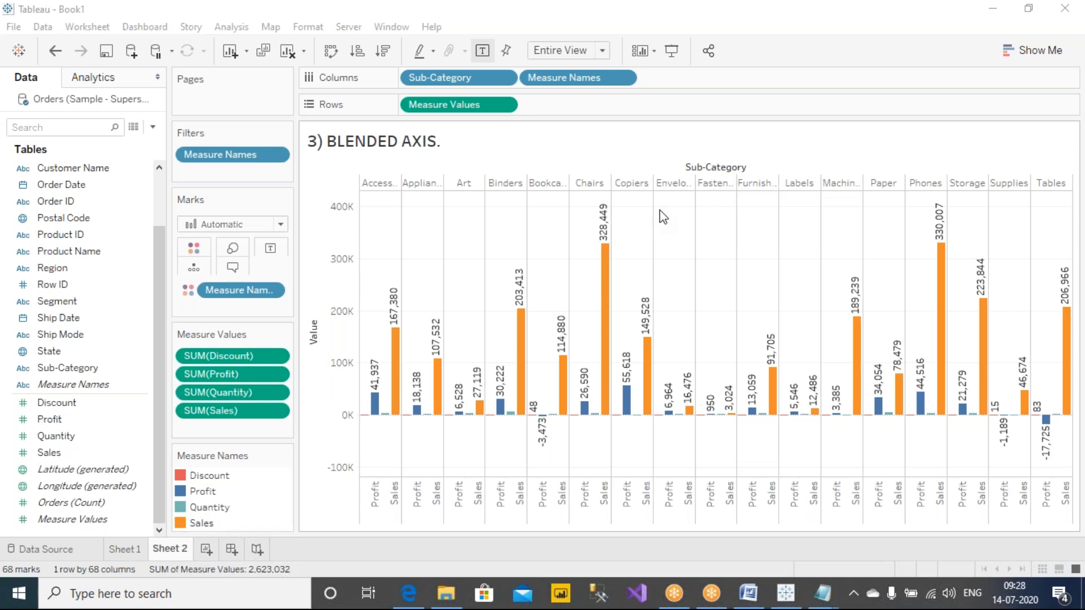
Step: Write 7, 8 and 10 above the blended chart with the annotation pen, circle them and clear the annotations
left_click(700, 43)
mouse_move(677, 145)
left_mouse_down()
mouse_move(690, 144)
mouse_move(677, 145)
left_mouse_up()
mouse_move(591, 153)
left_mouse_down()
mouse_move(615, 180)
mouse_move(627, 166)
left_mouse_up()
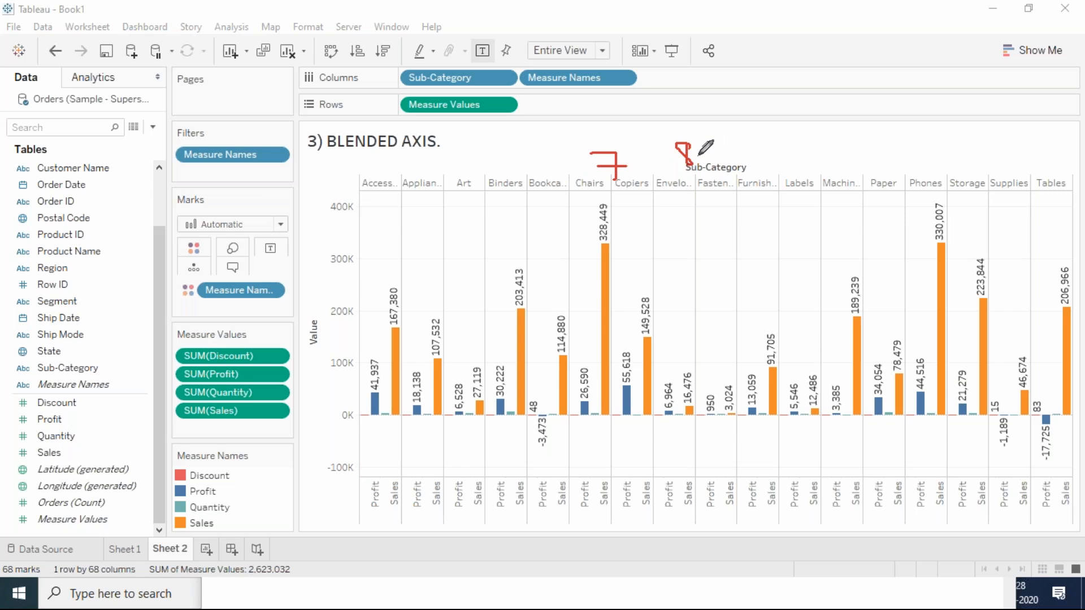
left_click_drag(772, 117, 769, 182)
left_click_drag(809, 151, 807, 173)
left_click_drag(817, 151, 825, 149)
mouse_move(841, 100)
left_mouse_down()
mouse_move(526, 150)
mouse_move(852, 97)
left_mouse_up()
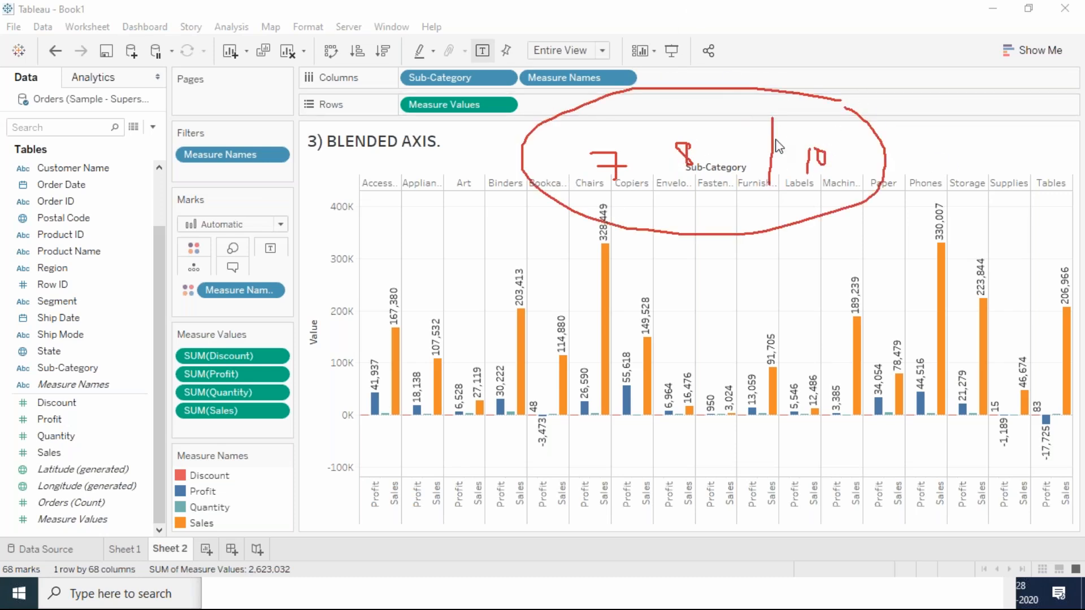
key("Escape")
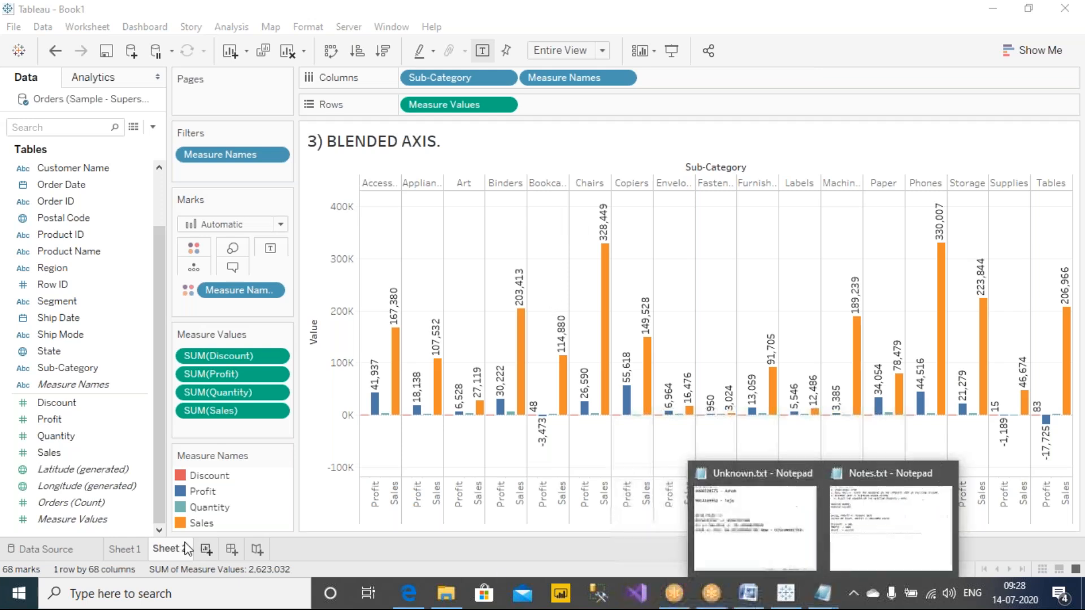
Step: Add a new worksheet and replace its title text with "Stacked Bar"
left_click(207, 549)
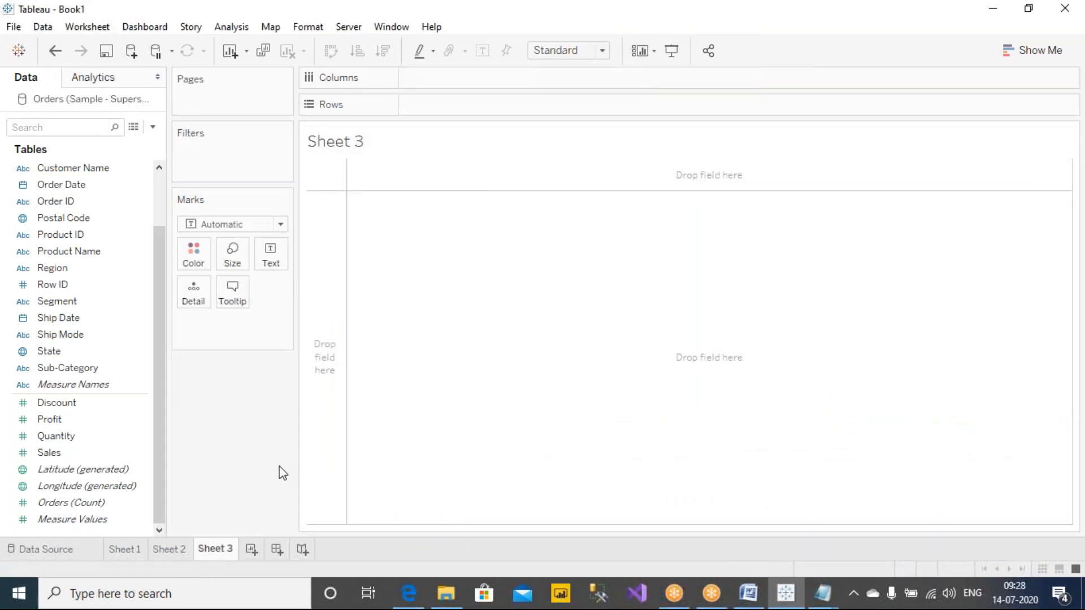
double_click(434, 147)
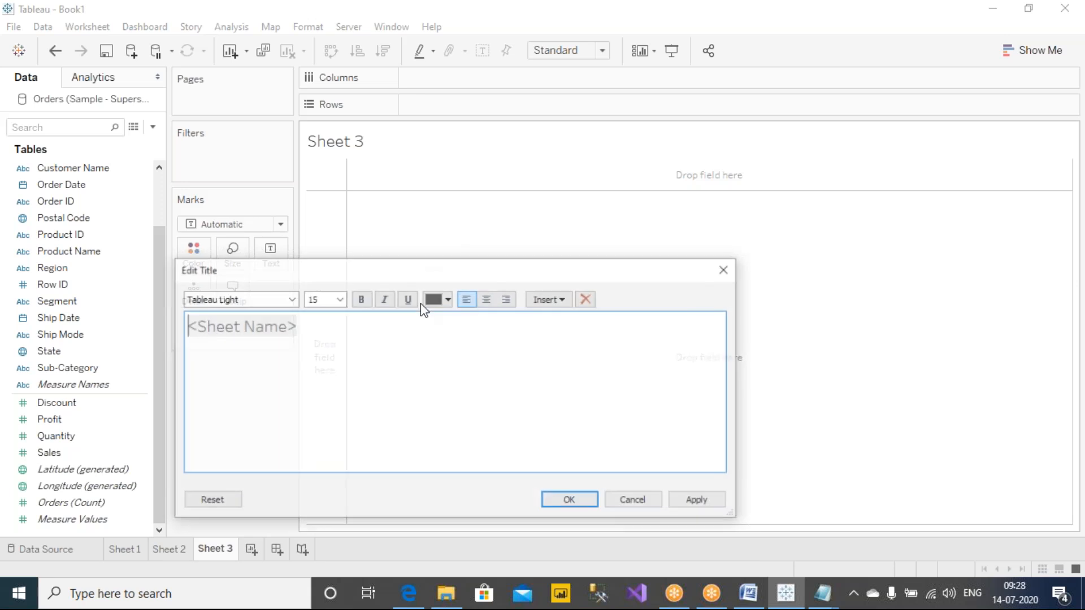
type("S")
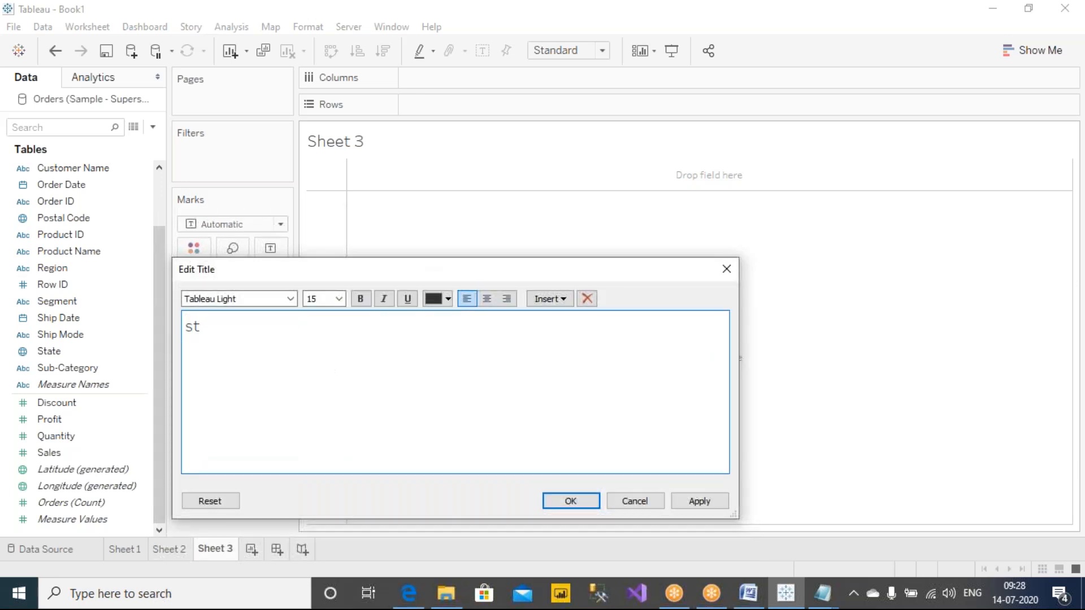
key("BackSpace")
key("BackSpace")
key("BackSpace")
key("BackSpace")
type("Stacked Bar")
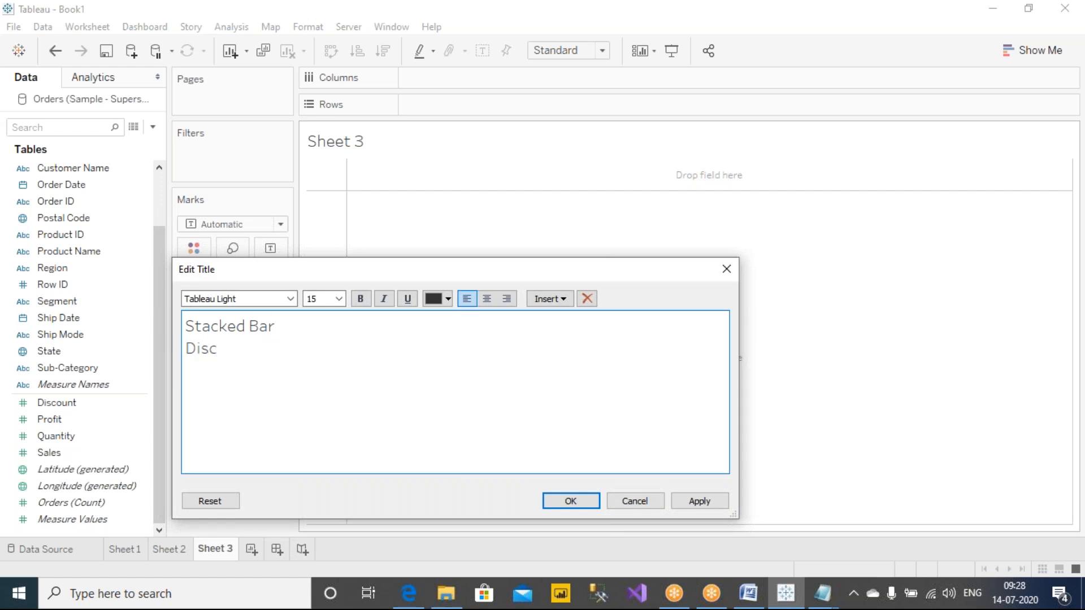
key("BackSpace")
key("BackSpace")
key("BackSpace")
key("BackSpace")
key("BackSpace")
Step: Make the whole "Stacked Bar" title bold and apply it to Sheet 3
key("ctrl+a")
key("ctrl+b")
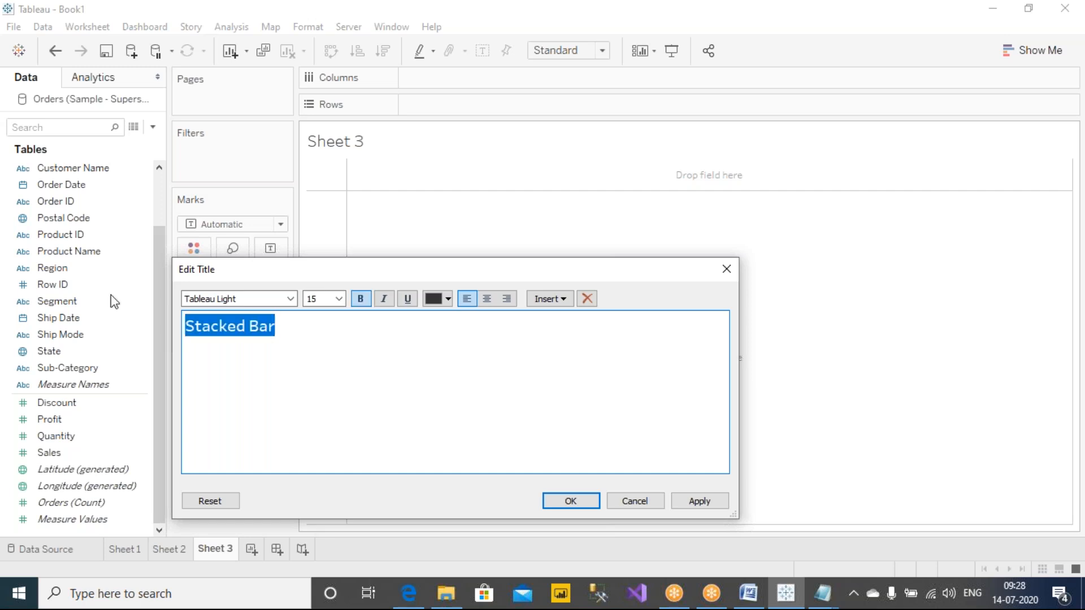
left_click(438, 351)
left_click(680, 502)
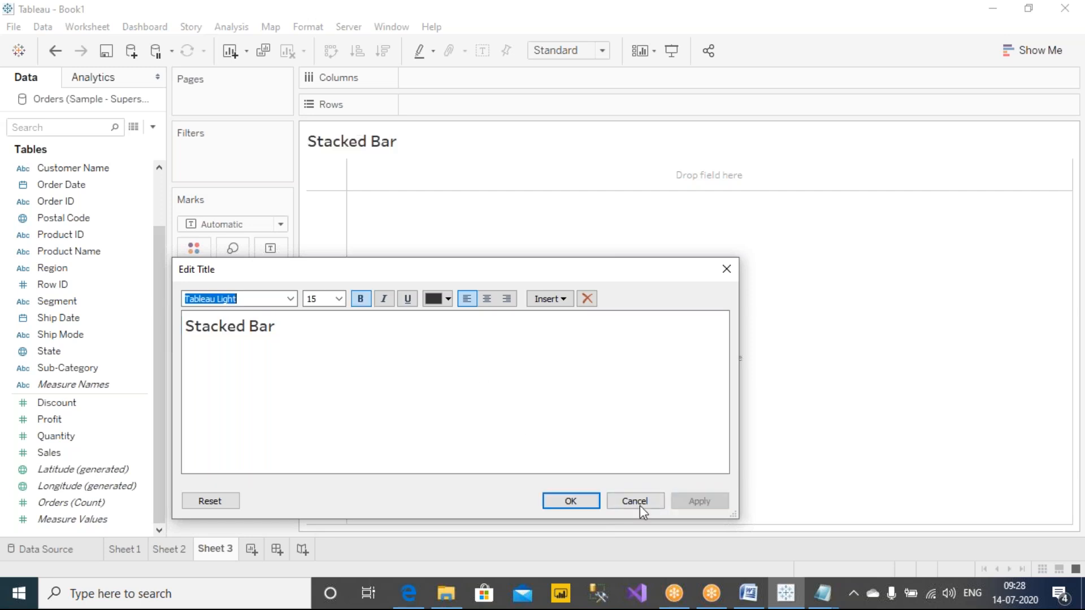
left_click(581, 504)
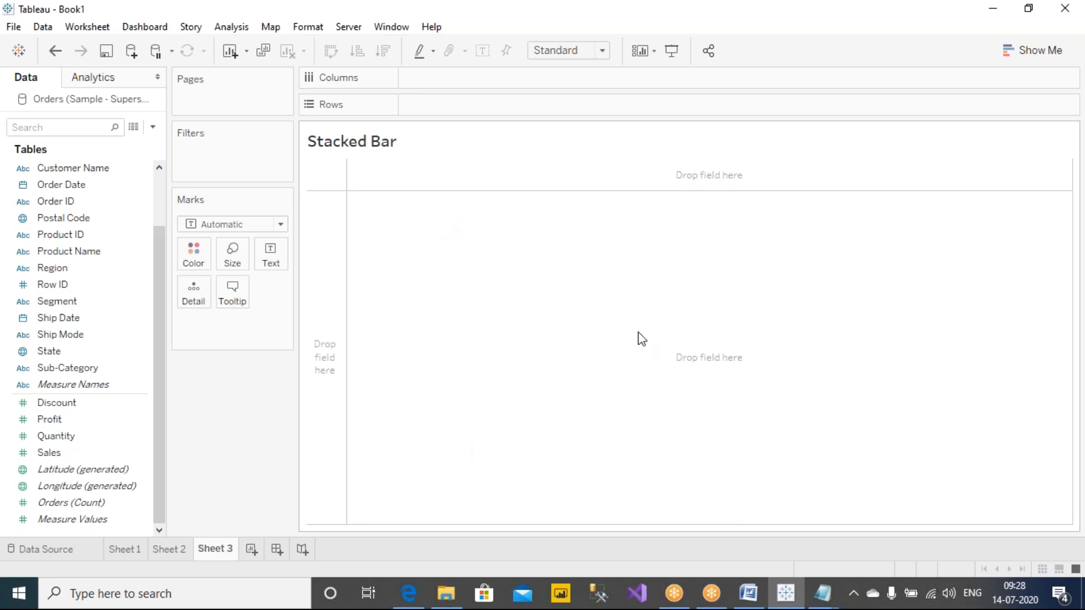
Step: Plot Sales by year of Order Date, placing Order Date on rows and Sales on columns, and swap the two axes
left_click(56, 186)
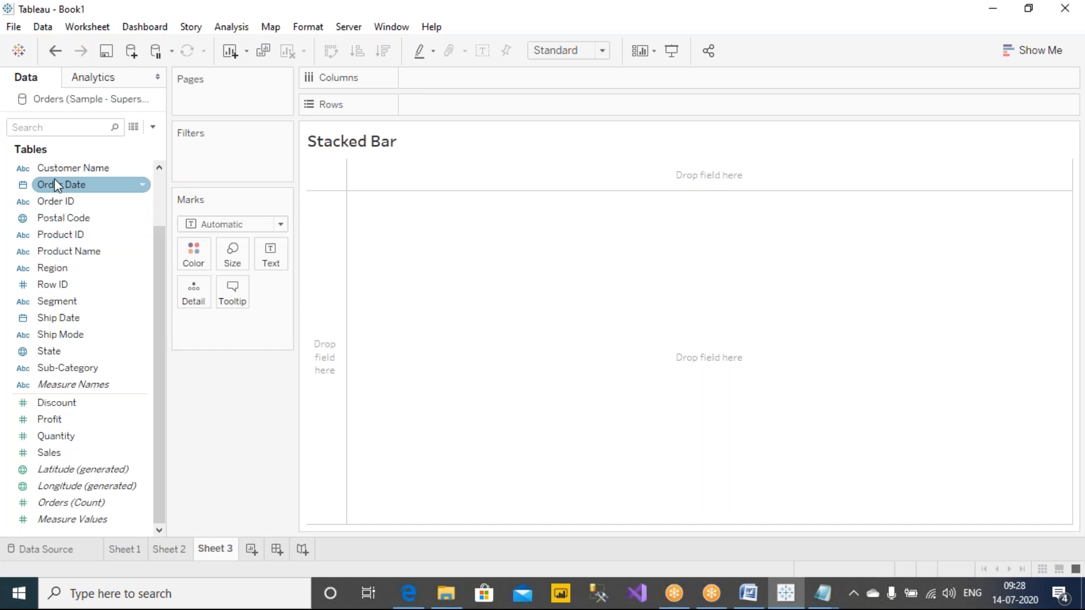
mouse_move(56, 185)
left_mouse_down()
mouse_move(438, 85)
mouse_move(473, 110)
mouse_move(426, 105)
left_mouse_up()
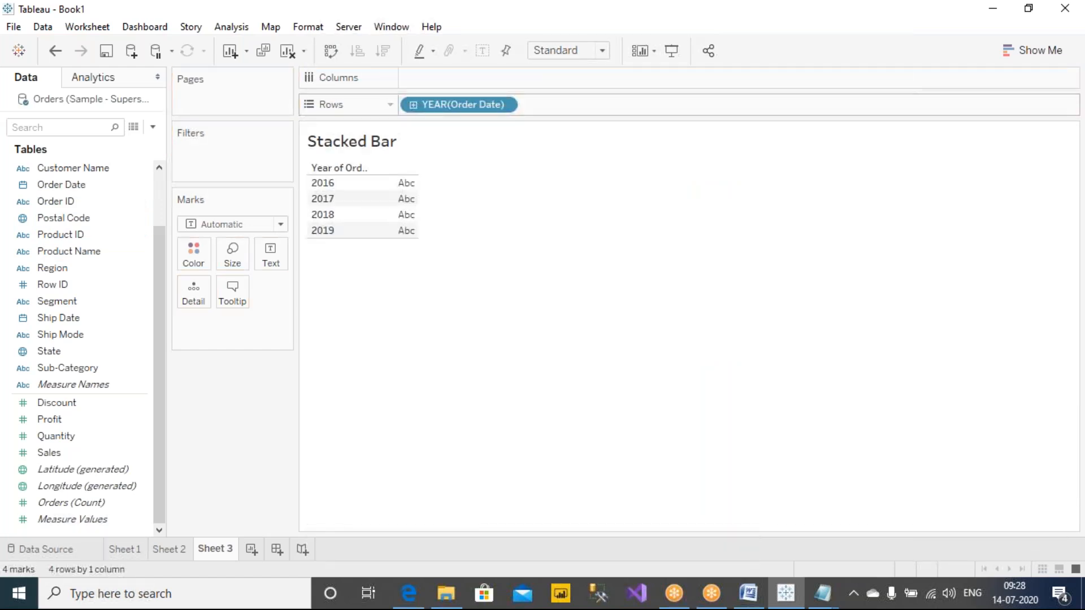
left_click_drag(93, 452, 477, 74)
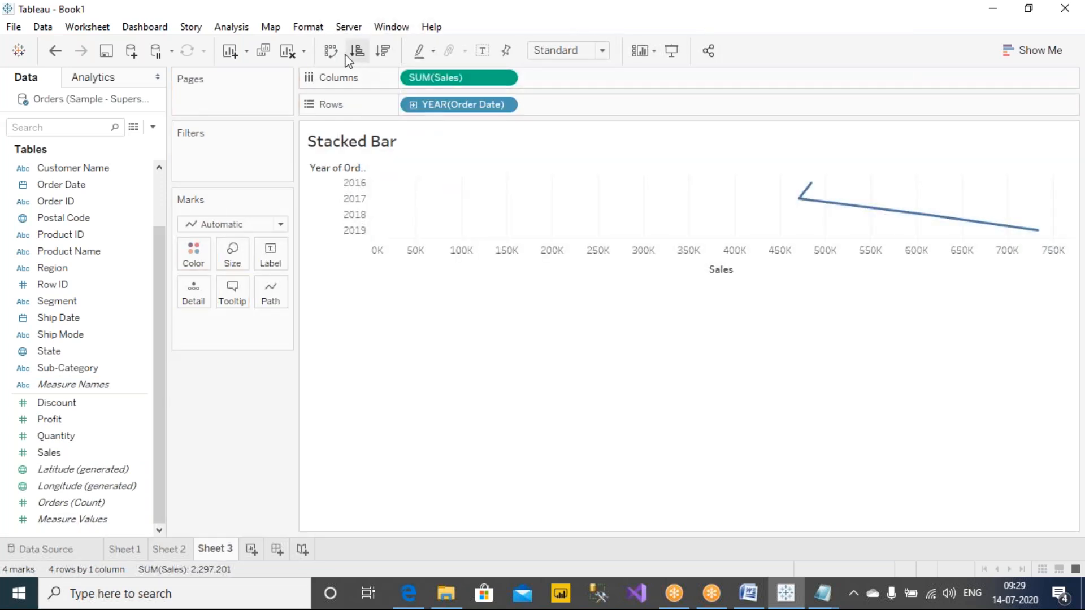
left_click(330, 55)
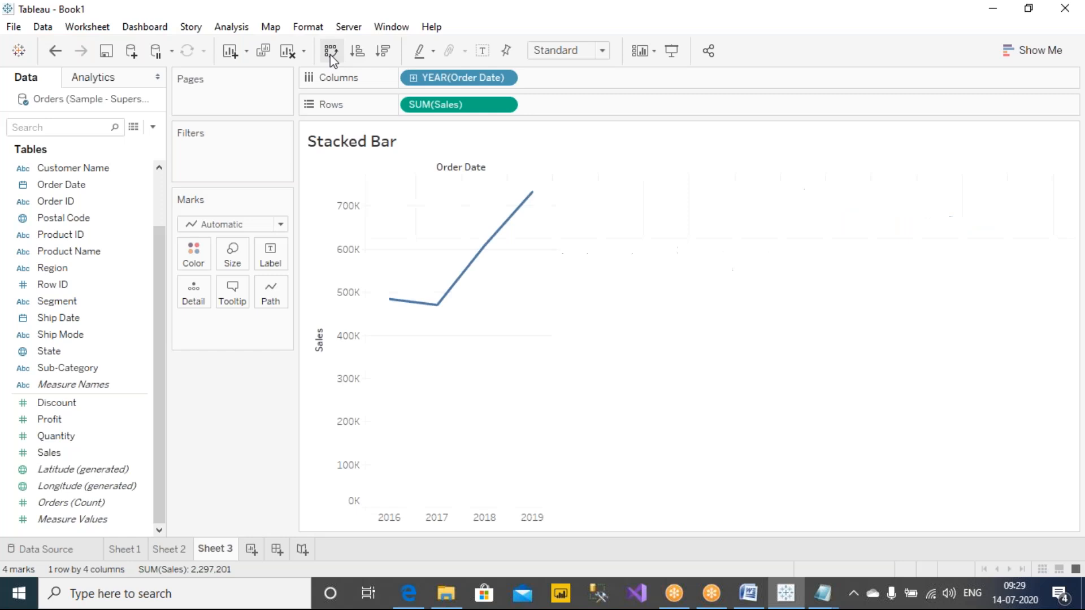
Step: Change the mark type of the yearly sales chart to Bar and show the mark labels
mouse_move(394, 306)
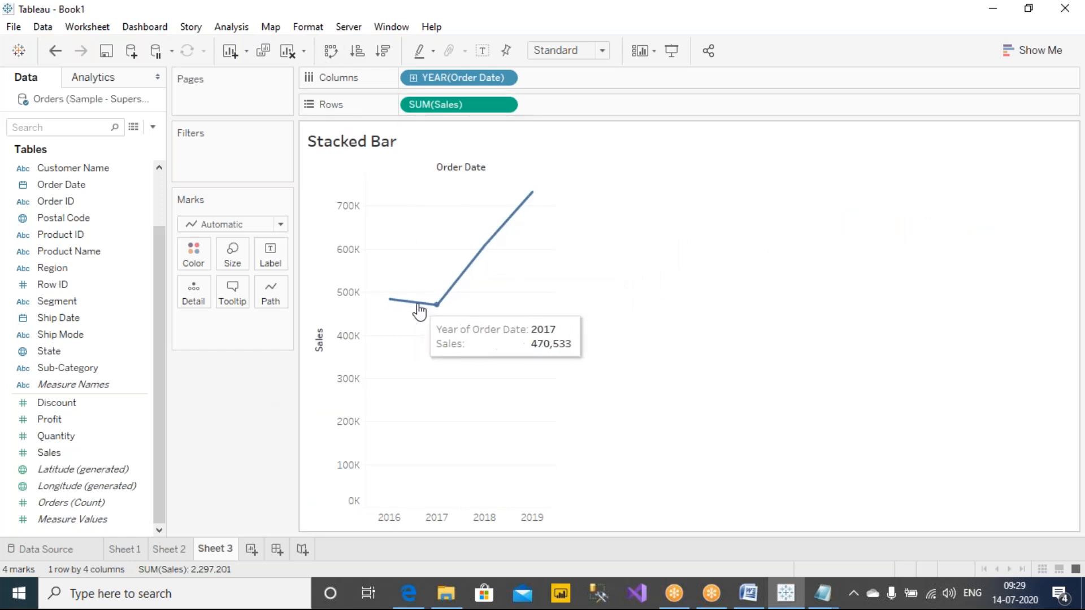
left_click(237, 224)
left_click(215, 260)
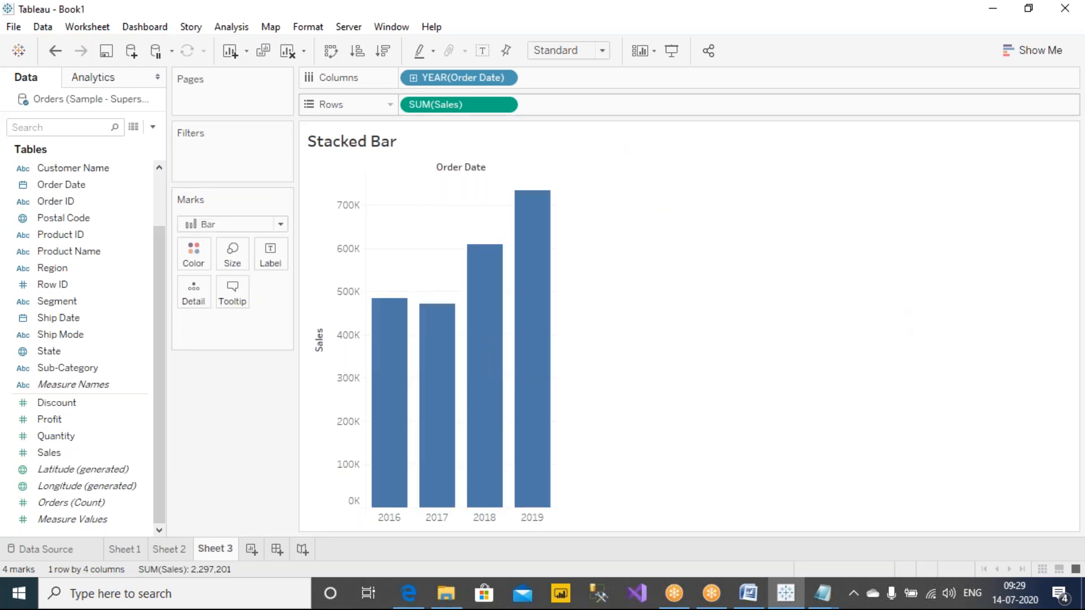
left_click(482, 51)
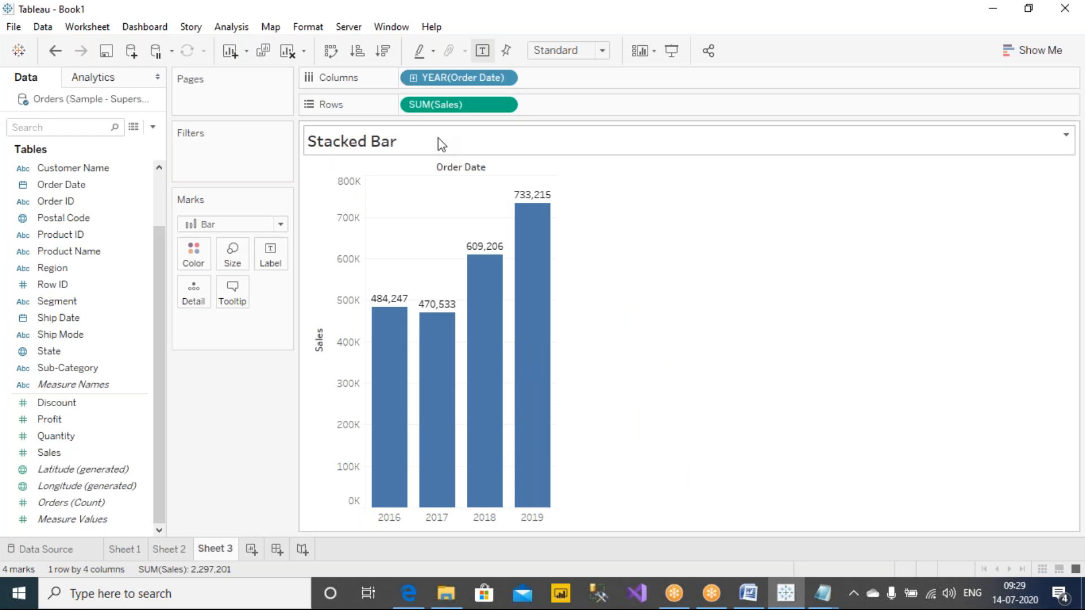
Step: Add the second line "Year wise, region wise sales." to the sheet title and apply it
double_click(507, 151)
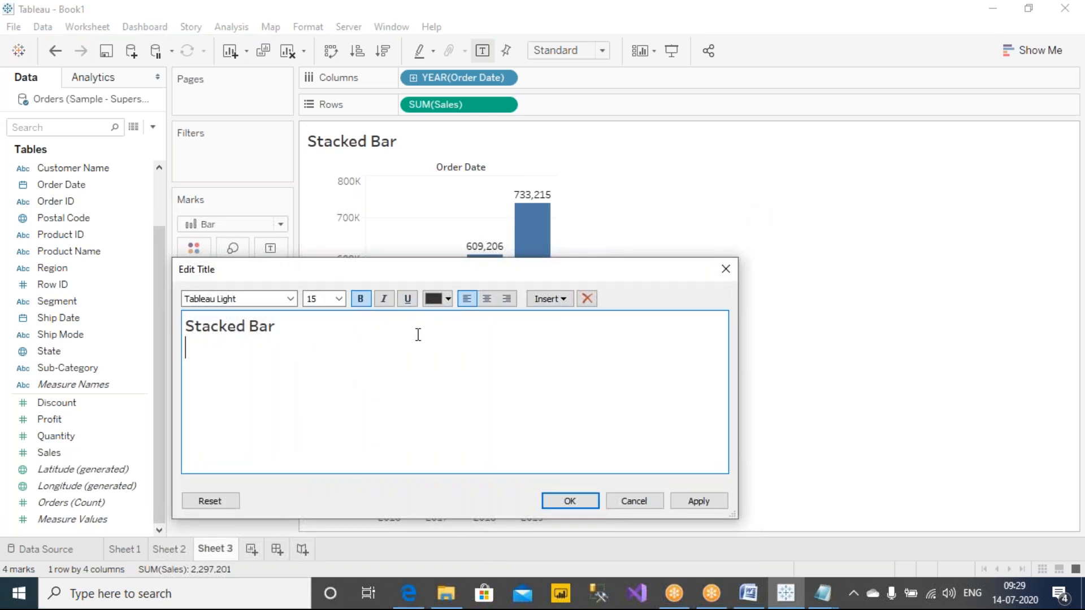
type("Region")
key("BackSpace")
key("BackSpace")
key("BackSpace")
type("Year wise")
key("BackSpace")
type("wise, region wise sales.")
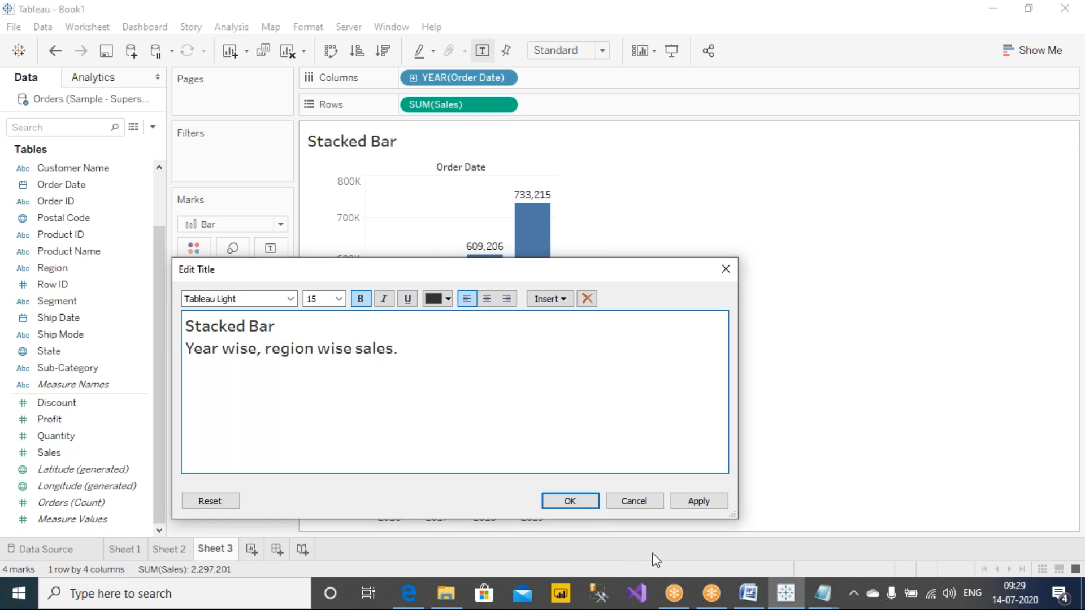
left_click(701, 501)
left_click(586, 503)
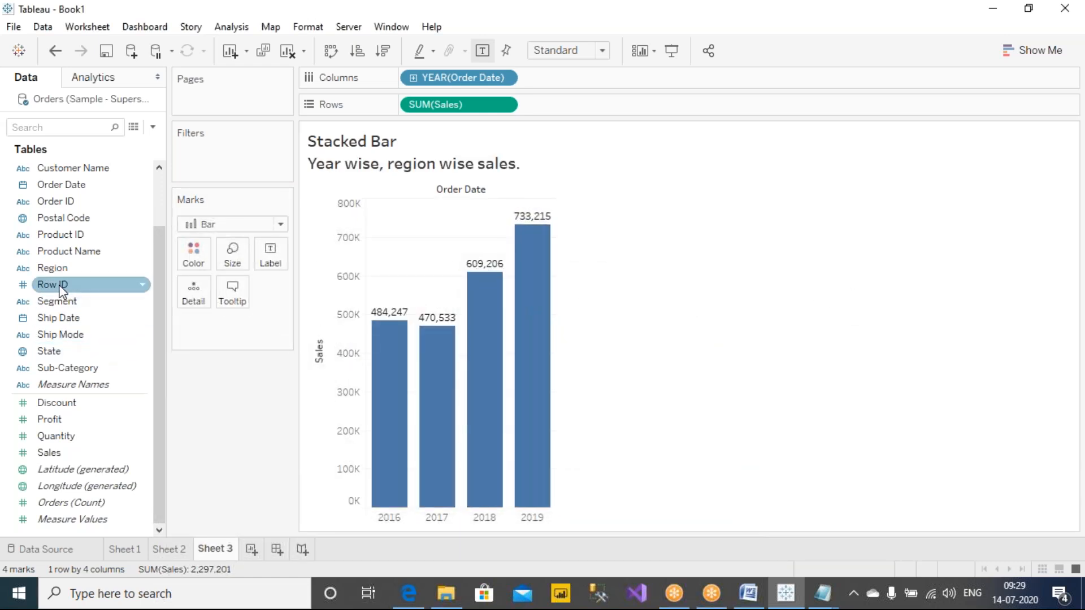
Step: Split the yearly bars by Region as a mark detail and widen the chart columns
left_click(56, 269)
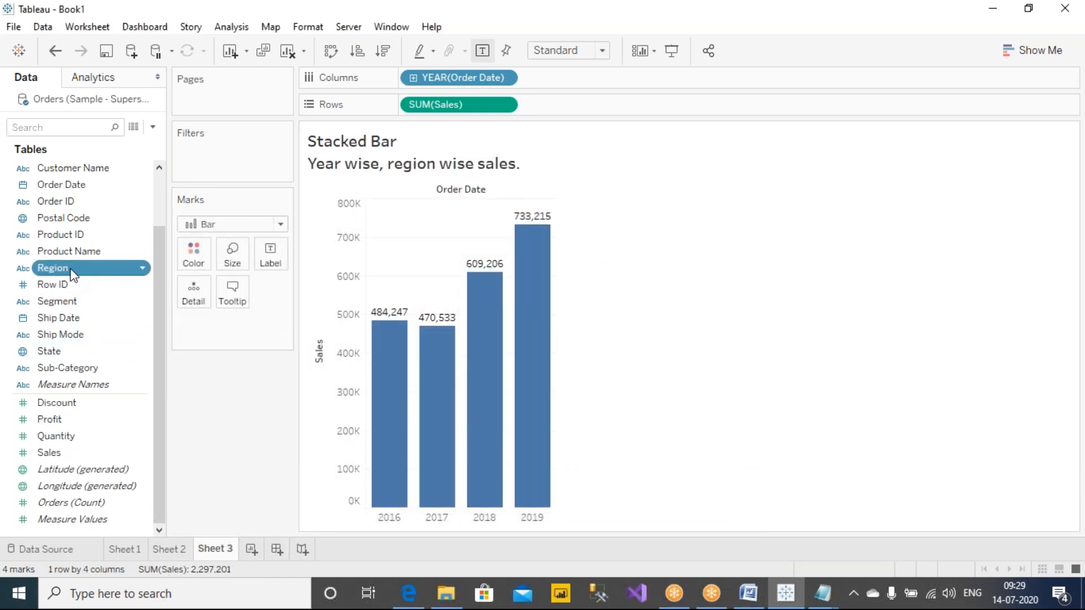
left_click_drag(72, 275, 198, 302)
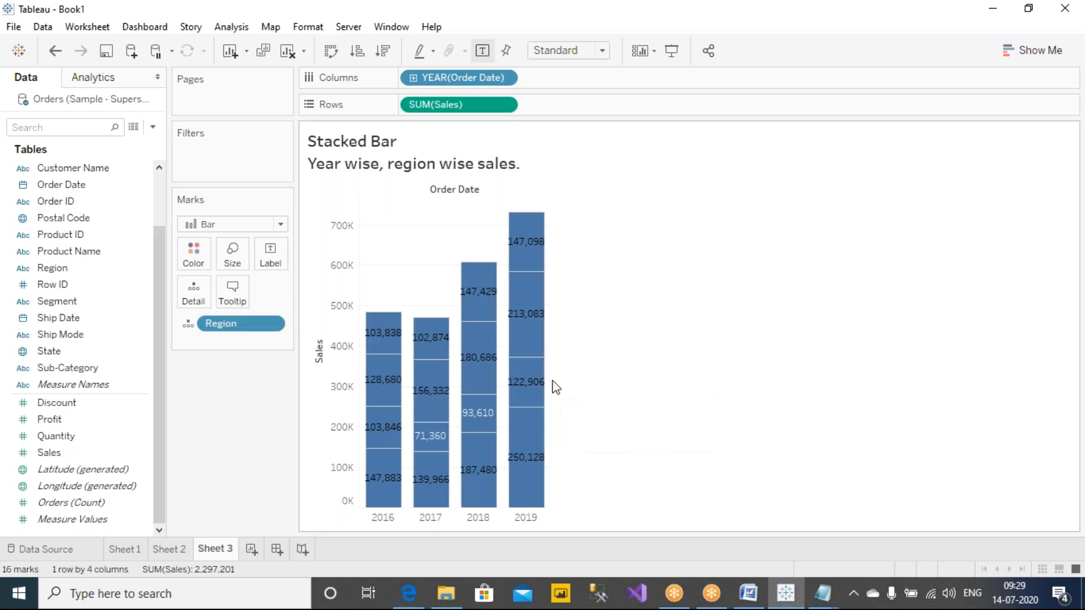
mouse_move(537, 383)
left_click_drag(556, 379, 636, 380)
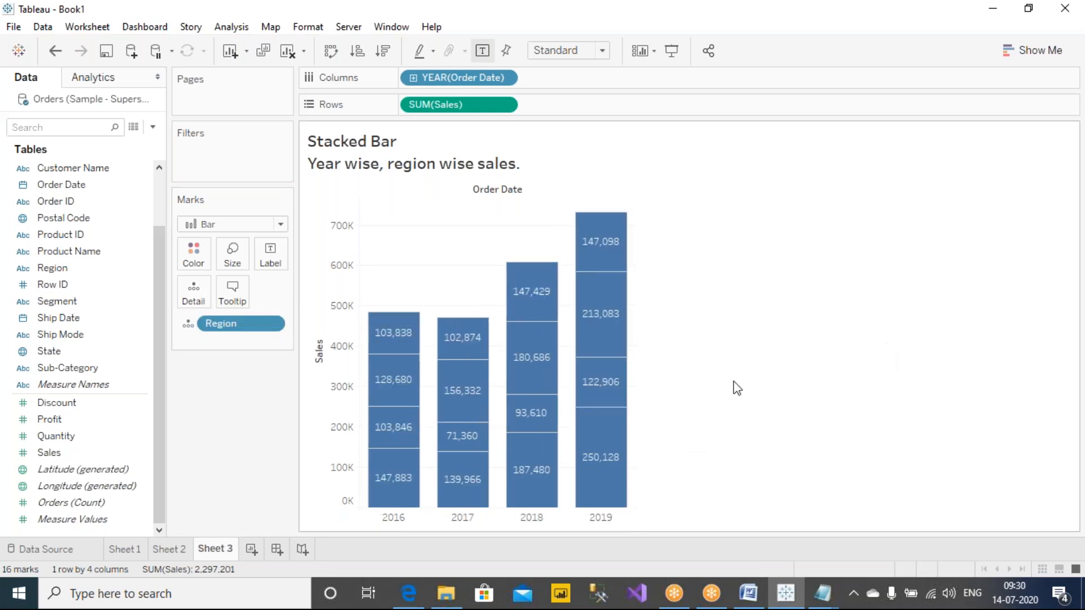
mouse_move(582, 502)
mouse_move(624, 247)
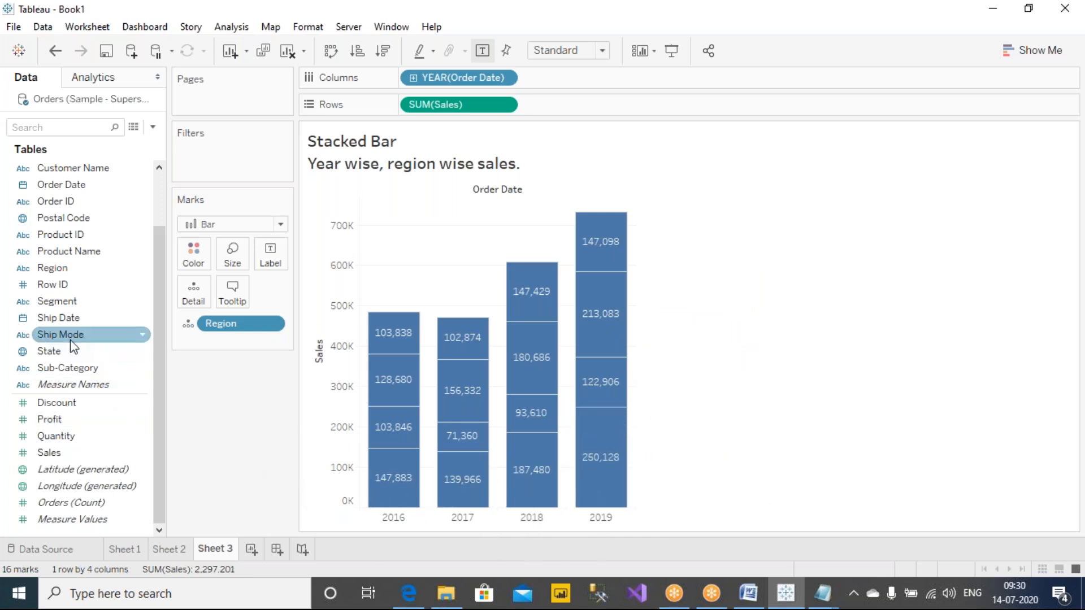
Step: Label each bar segment with its Region and Sales
left_click(54, 268)
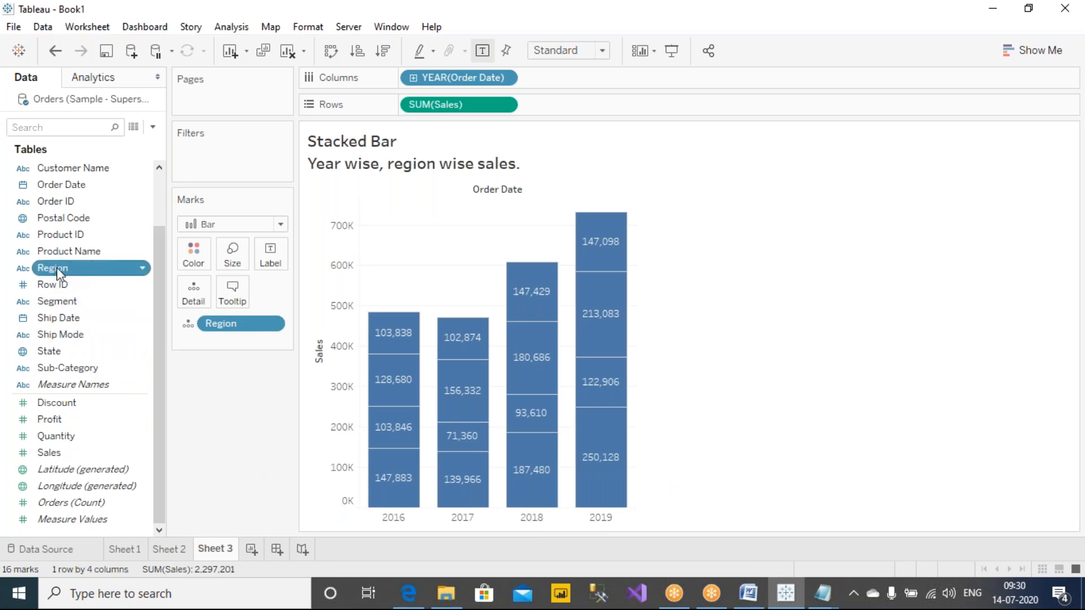
left_click_drag(58, 265, 271, 252)
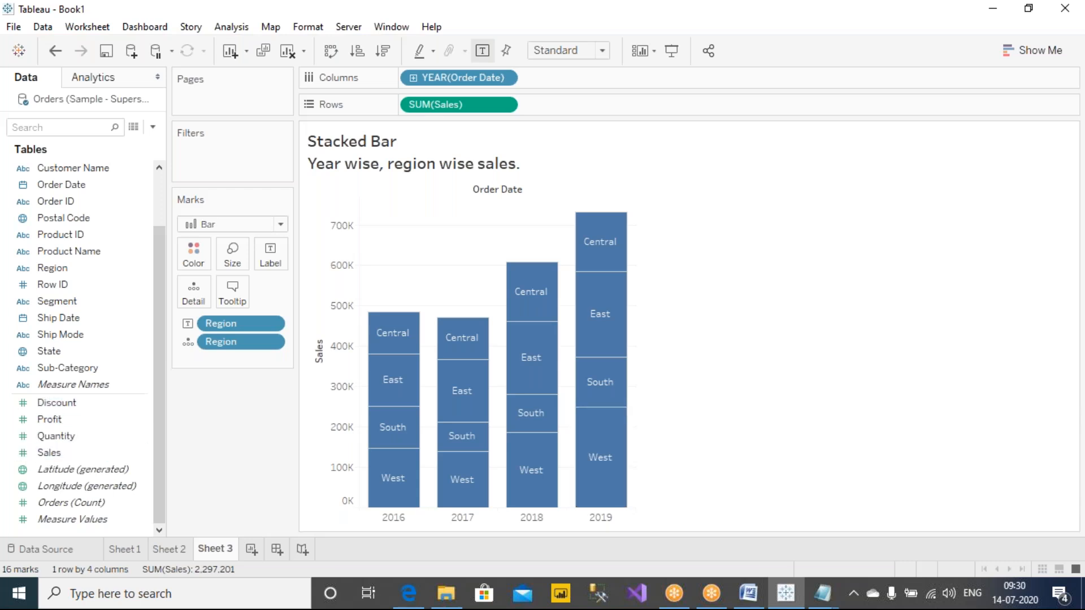
left_click(63, 453)
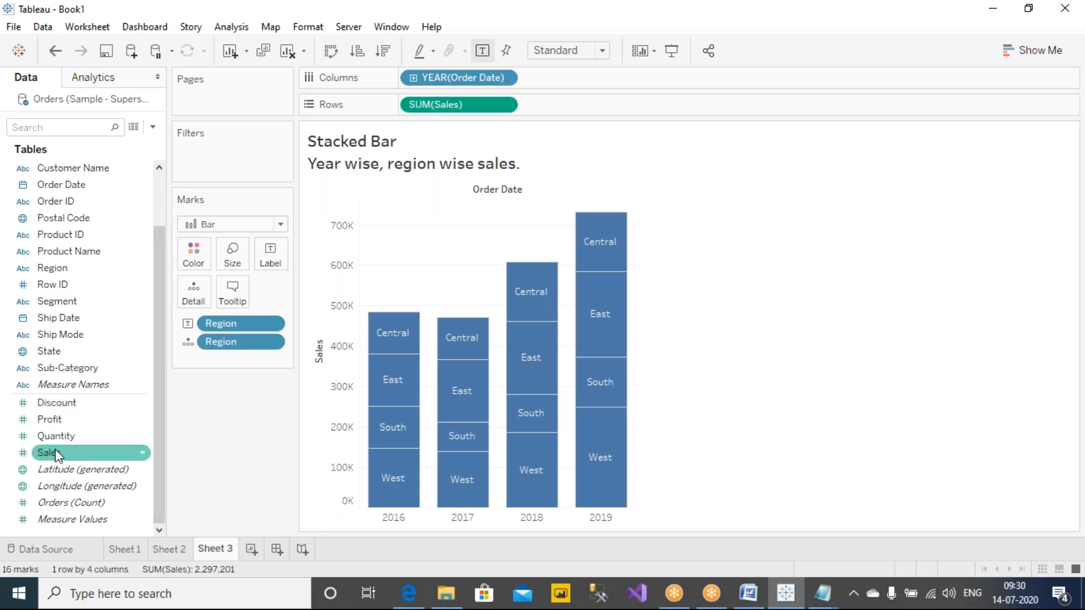
left_click_drag(57, 455, 273, 254)
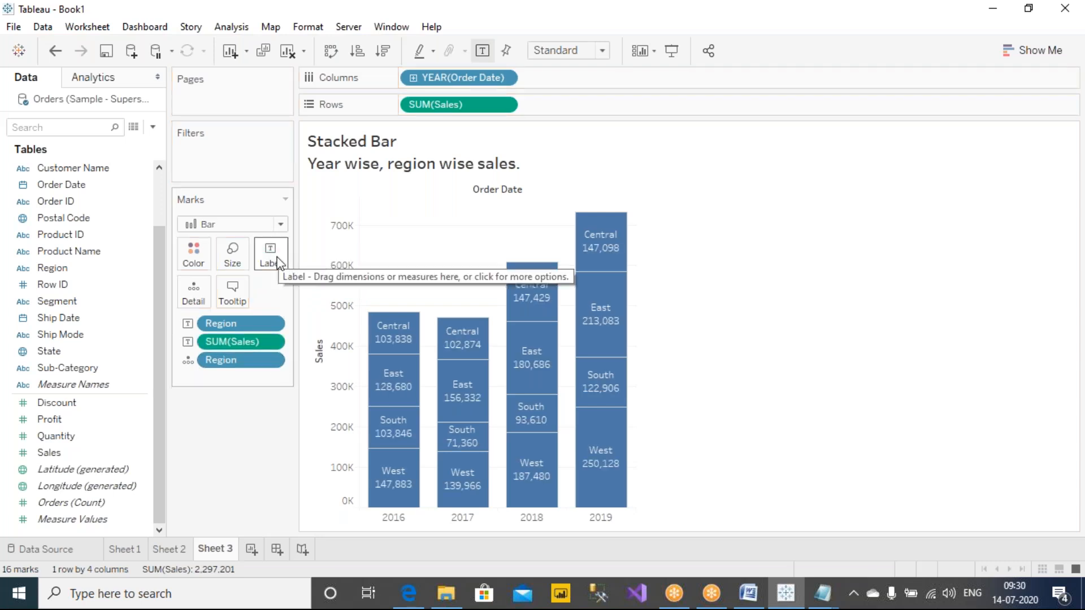
Step: Circle the Label and Detail mark properties with the annotation pen and clear the annotations
left_click(690, 51)
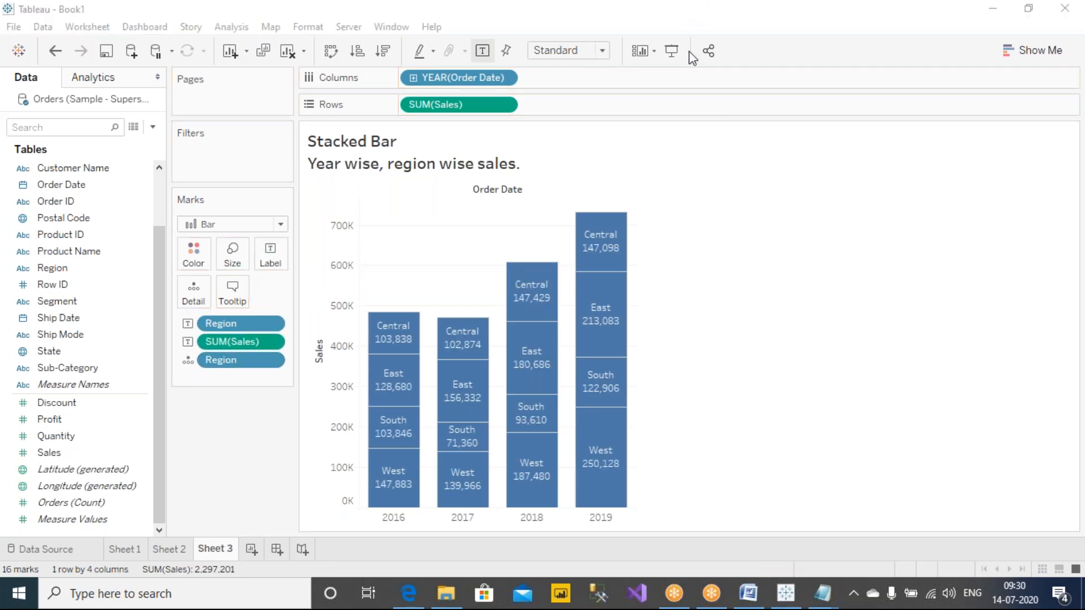
left_click(698, 44)
mouse_move(299, 239)
left_mouse_down()
mouse_move(250, 227)
mouse_move(281, 283)
mouse_move(301, 239)
left_mouse_up()
mouse_move(208, 278)
left_mouse_down()
mouse_move(168, 300)
mouse_move(210, 283)
mouse_move(197, 272)
left_mouse_up()
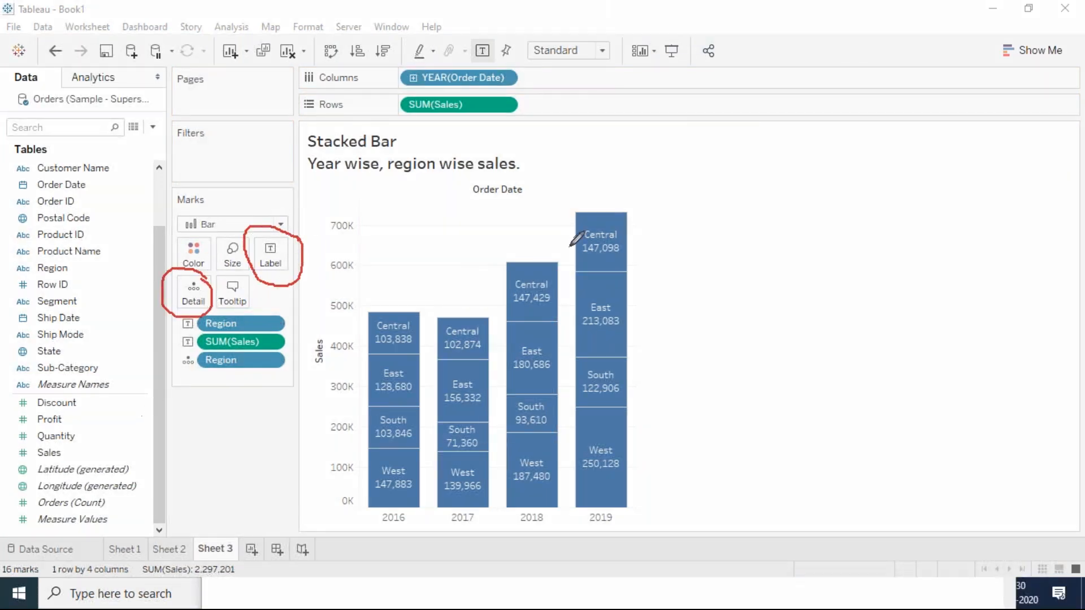
left_click(698, 111)
Step: Widen the chart further, remove both Region fields from the marks and add Region back as a detail
left_click_drag(636, 316, 760, 318)
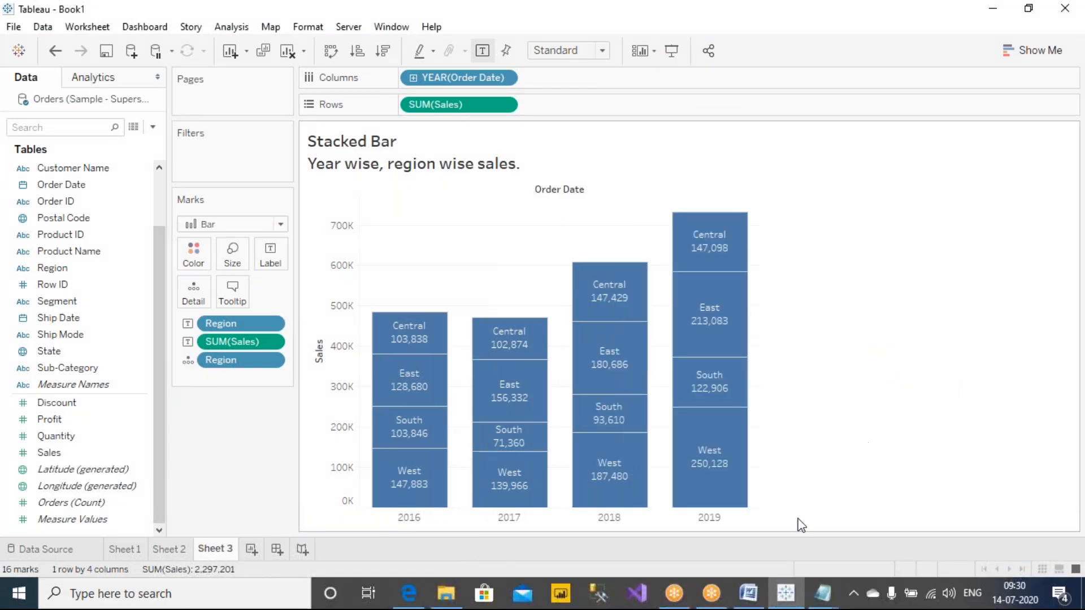
mouse_move(718, 305)
mouse_move(232, 359)
left_mouse_down()
mouse_move(236, 321)
mouse_move(235, 404)
mouse_move(239, 361)
left_mouse_up()
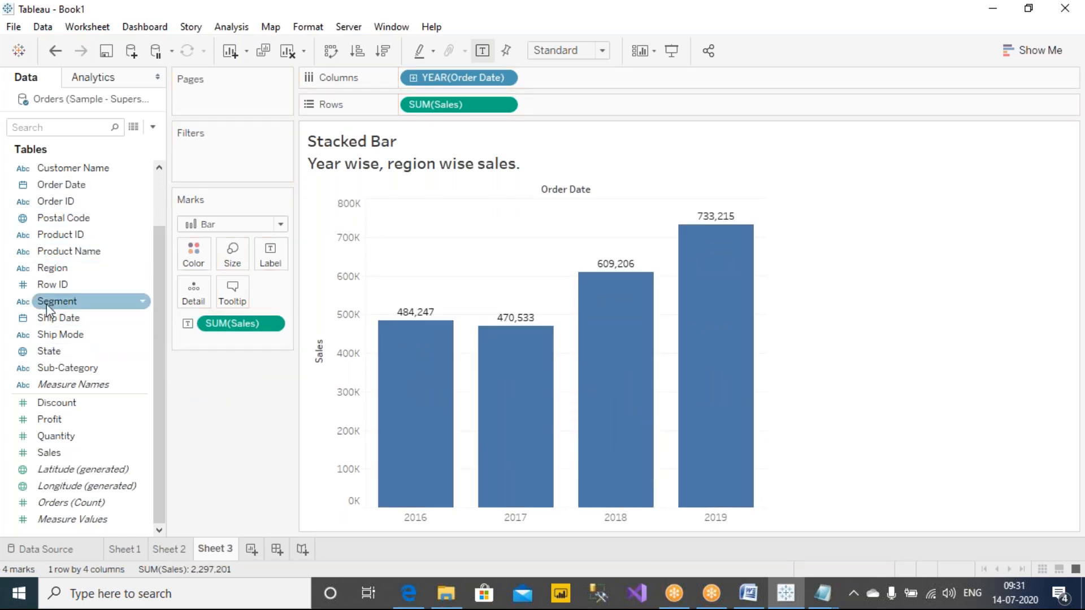
left_click_drag(53, 266, 191, 290)
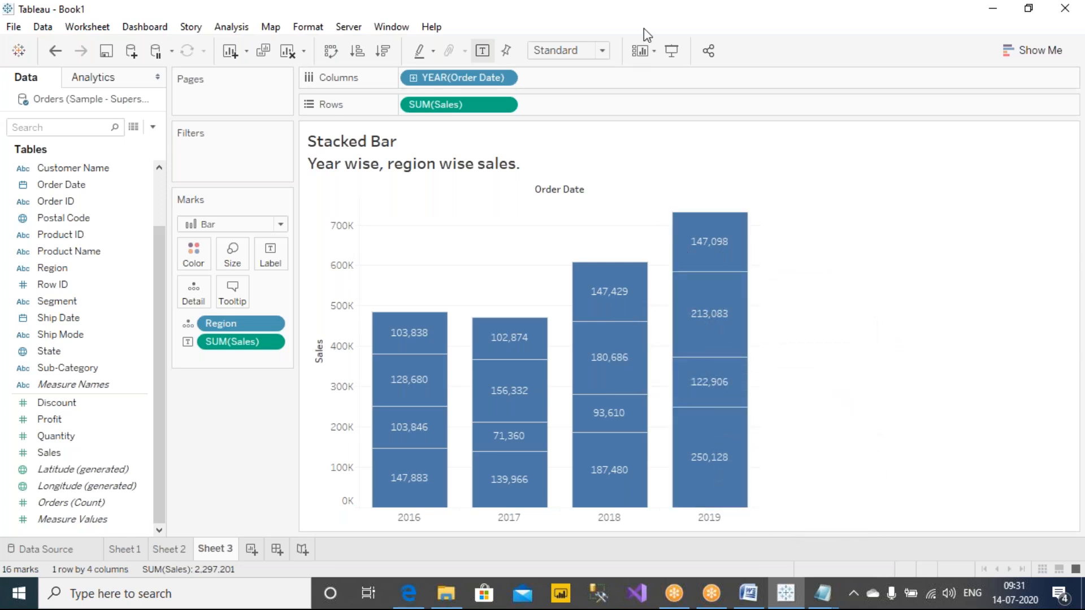
Step: Circle SUM(Sales) on the Rows shelf with the annotation pen and clear the annotation
left_click(677, 12)
left_click(690, 41)
mouse_move(525, 97)
left_mouse_down()
mouse_move(406, 68)
mouse_move(438, 123)
mouse_move(527, 103)
left_mouse_up()
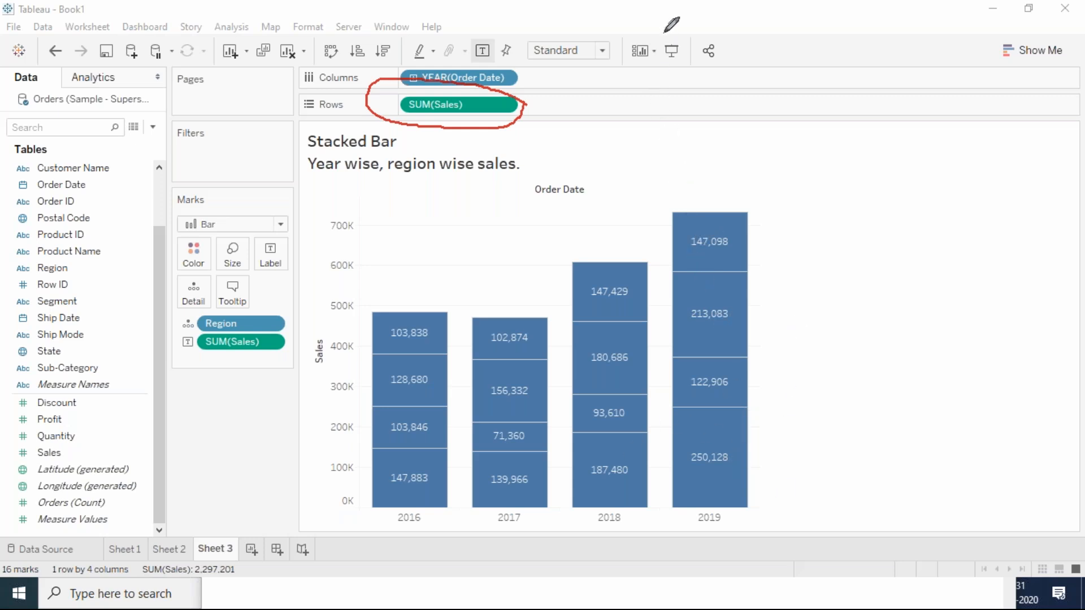
key("Escape")
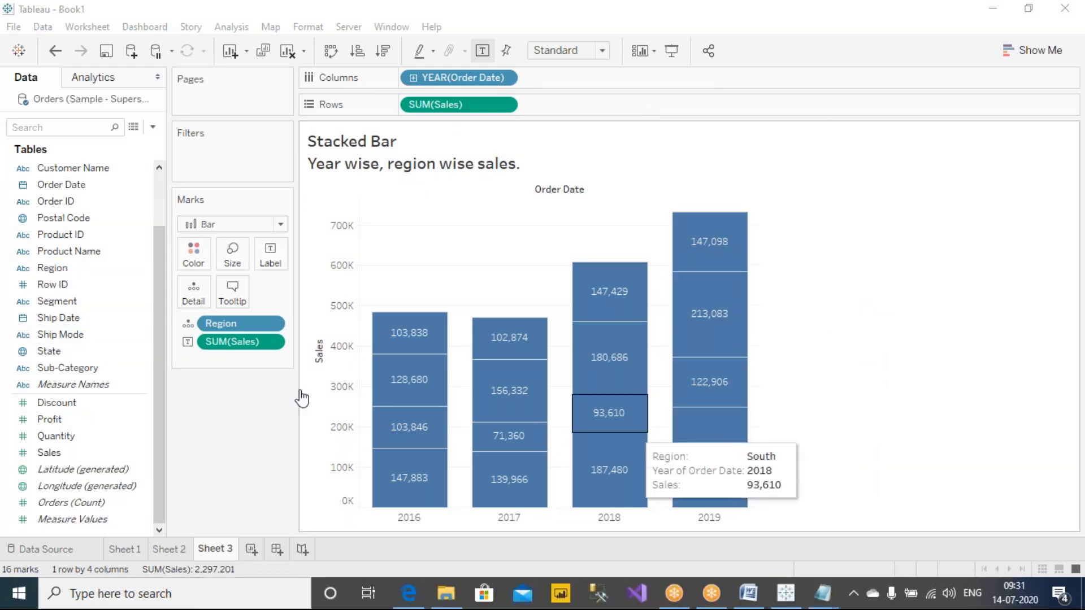
Step: Add Region to the segment labels and rearrange the label text to put <Region> above <SUM(Sales)>
left_click_drag(55, 268, 276, 250)
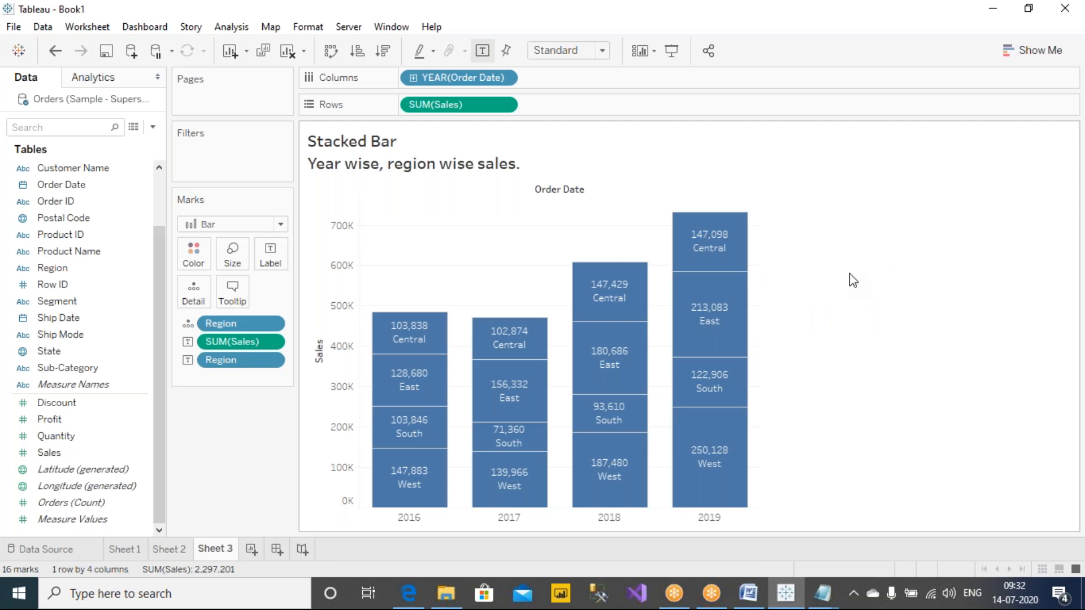
left_click(270, 255)
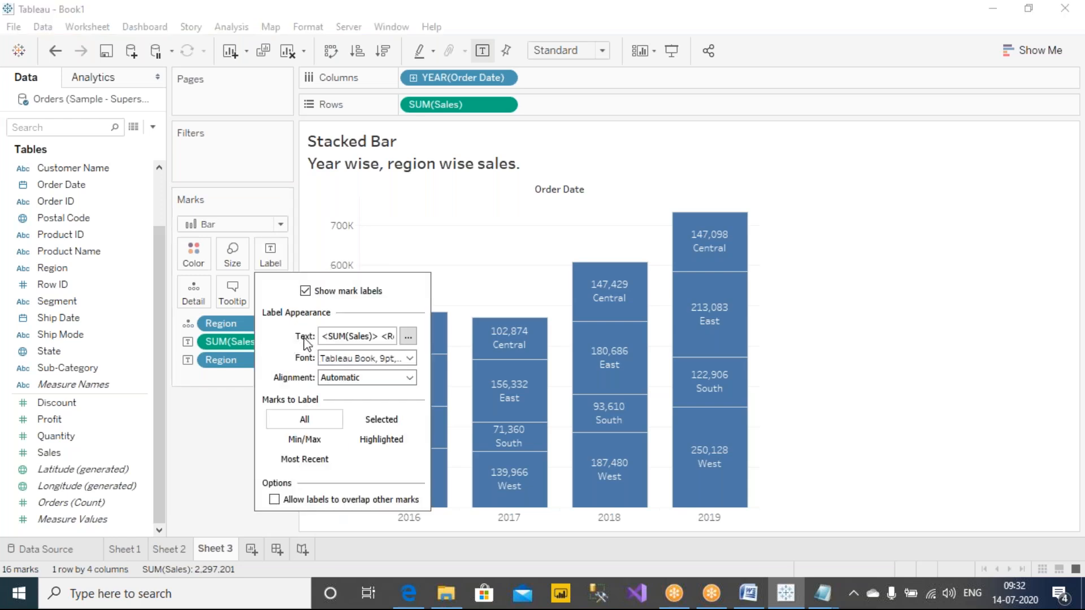
left_click(408, 336)
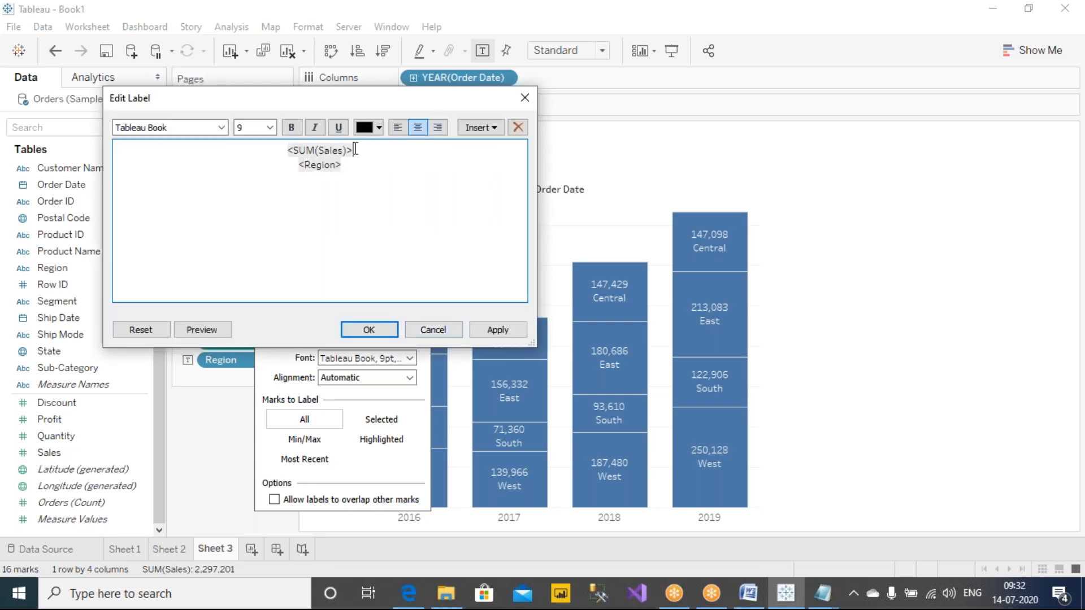
left_click_drag(369, 151, 258, 146)
key("ctrl+c")
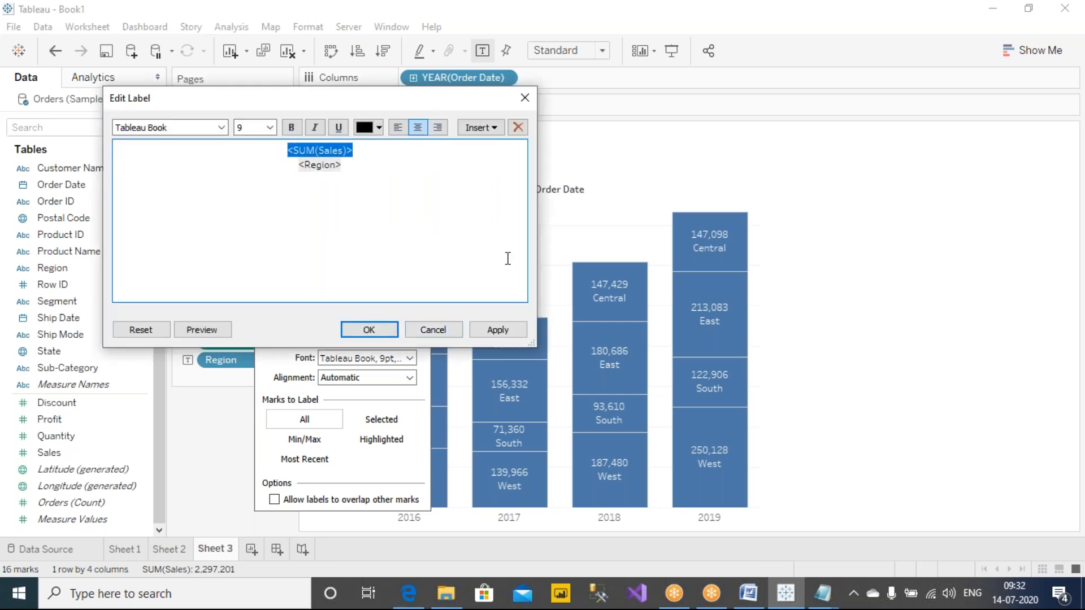
key("BackSpace")
left_click(359, 167)
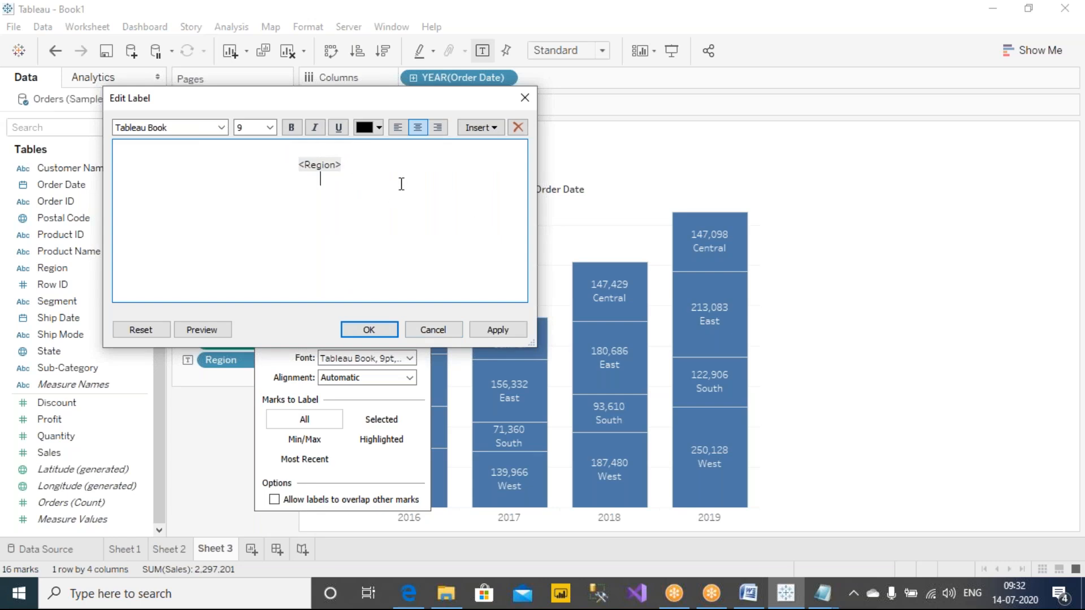
key("Return")
key("ctrl+v")
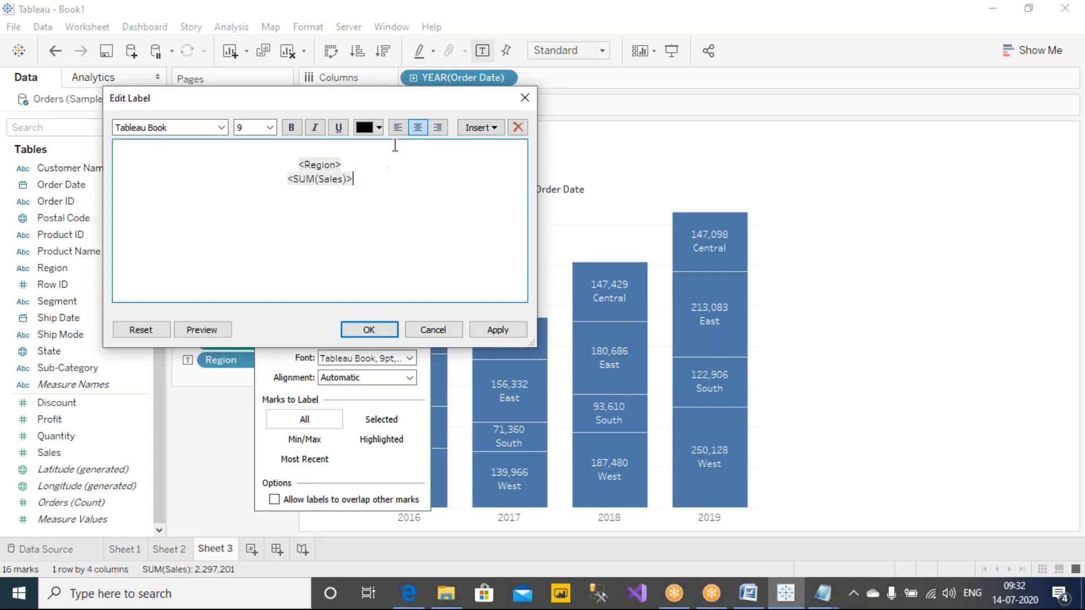
key("BackSpace")
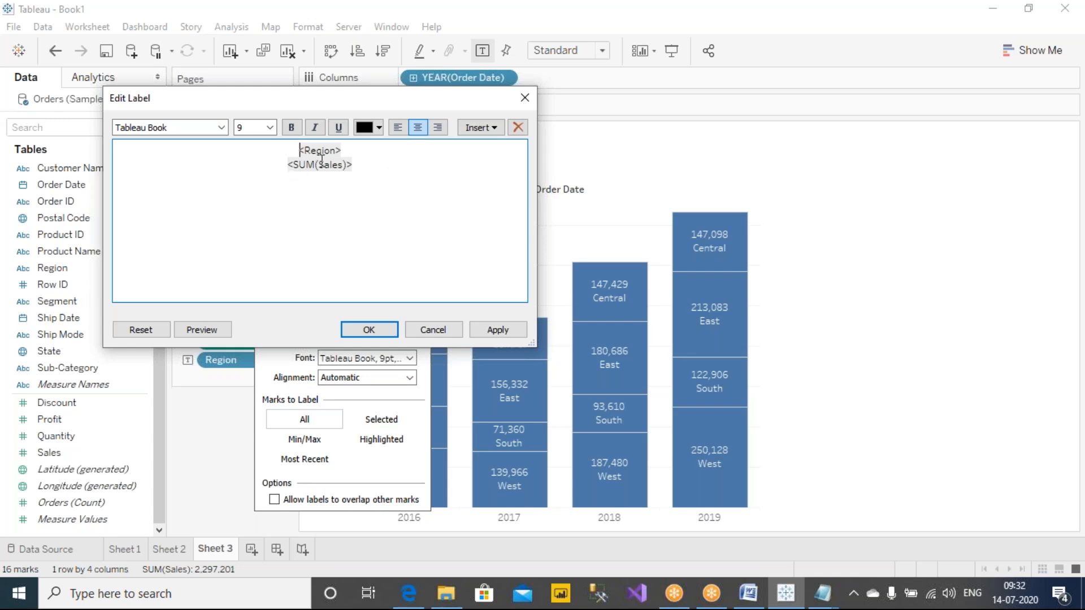
left_click_drag(392, 171, 251, 142)
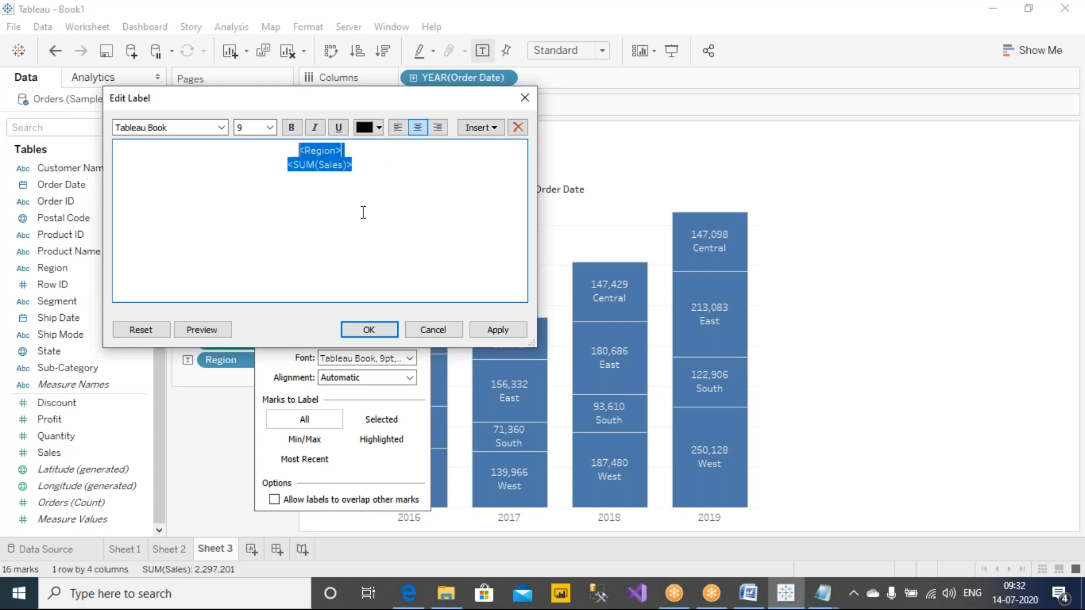
left_click(496, 330)
left_click(388, 328)
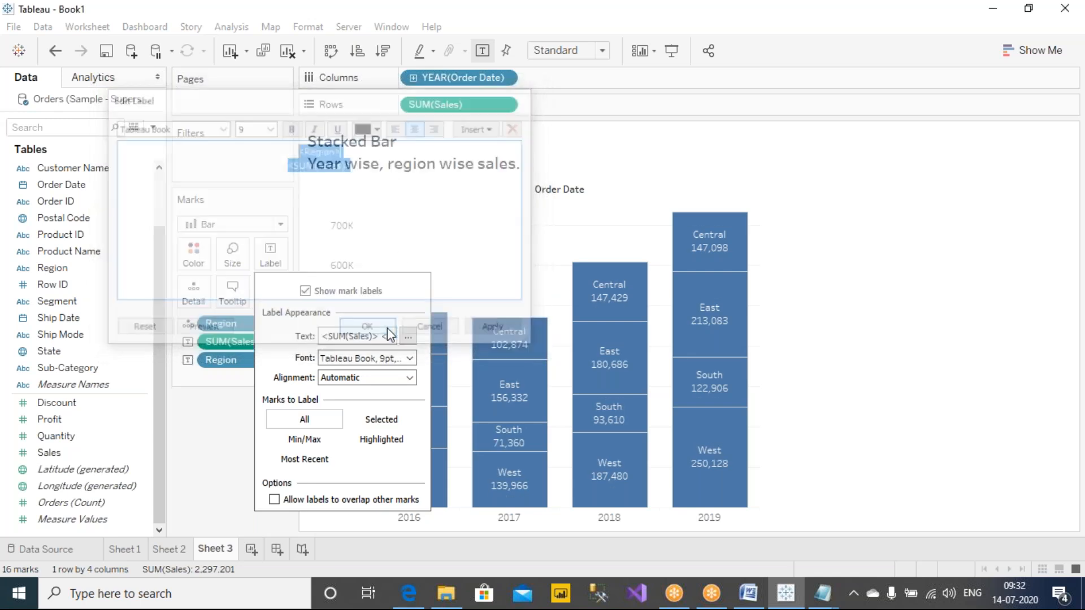
mouse_move(719, 250)
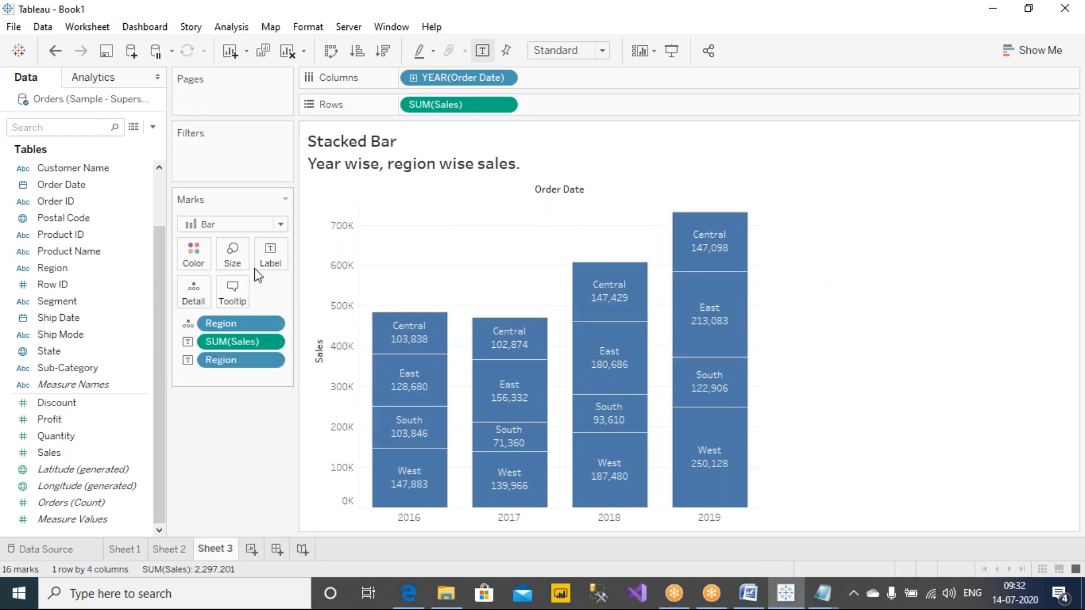
Step: Rearrange the segment label text to put <SUM(Sales)> above <Region>, removing the blank first line, and apply it
left_click(270, 259)
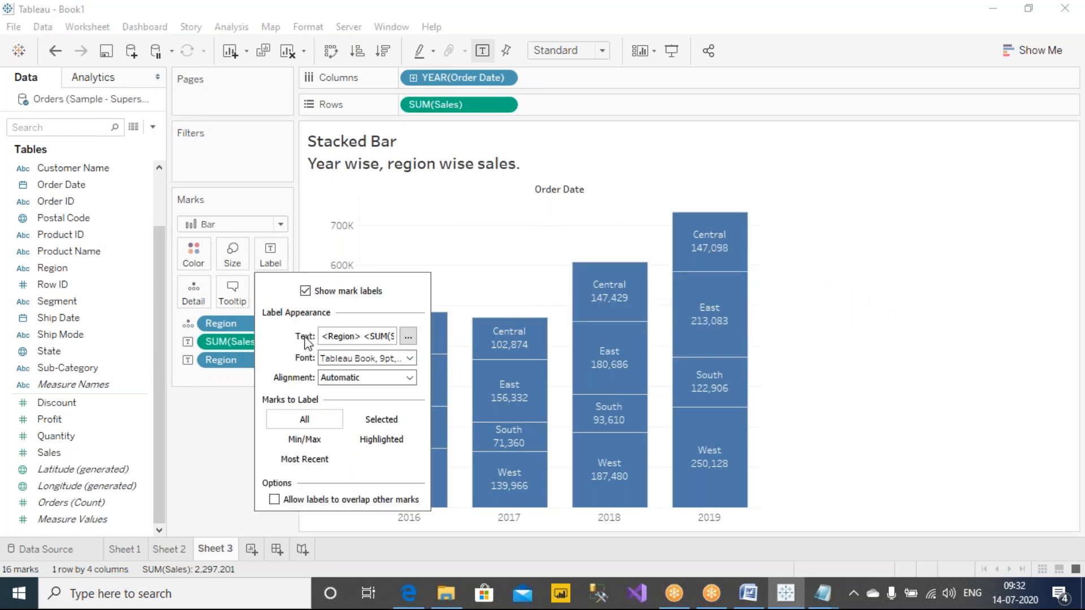
left_click(407, 336)
left_click_drag(355, 150, 239, 151)
key("ctrl+c")
key("Delete")
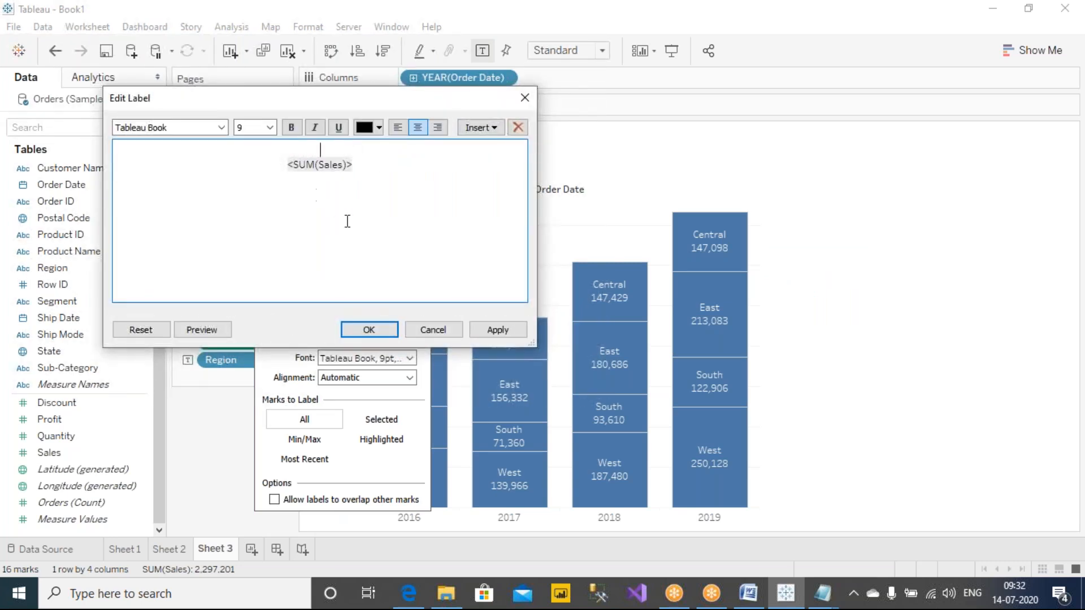
key("ctrl+v")
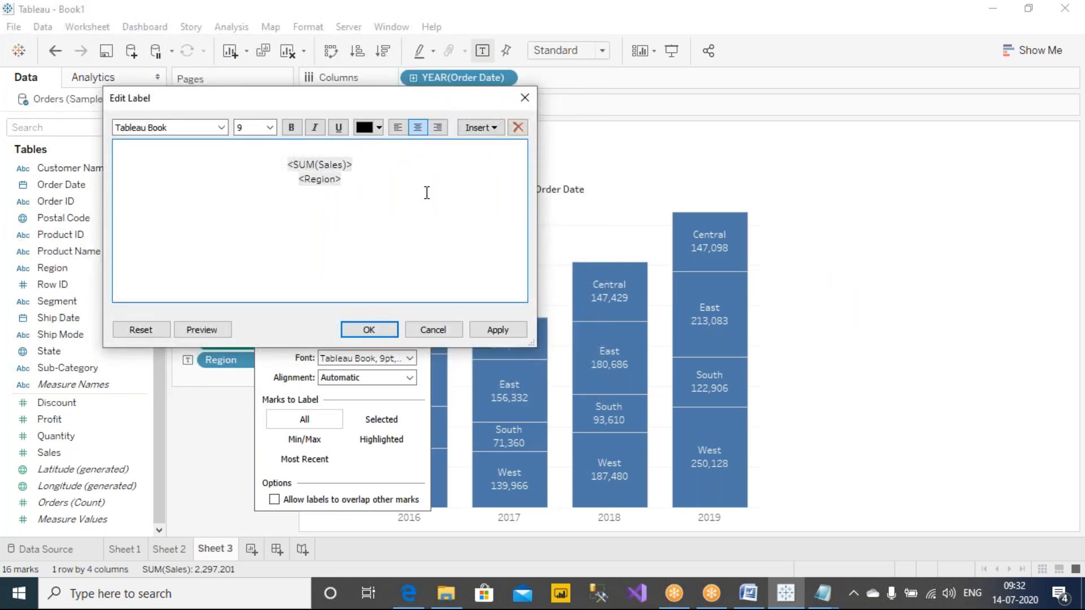
left_click(399, 153)
key("Delete")
left_click(497, 330)
left_click(376, 328)
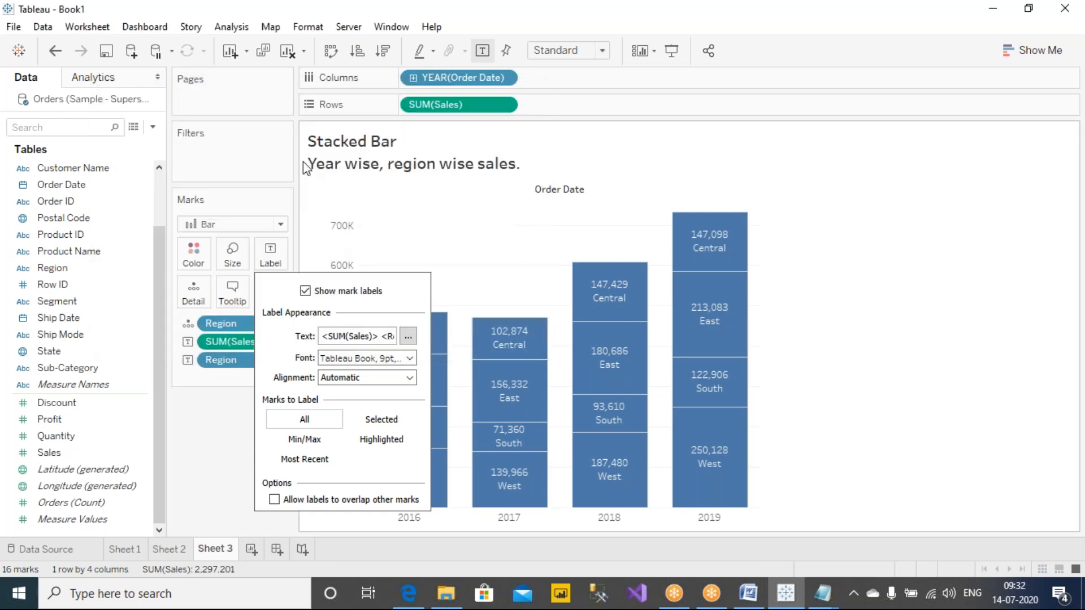
Step: Reopen the label text, highlight the <SUM(Sales)> and <Region> lines in turn to review their order, and close the label settings
left_click(407, 338)
left_click_drag(287, 150, 368, 150)
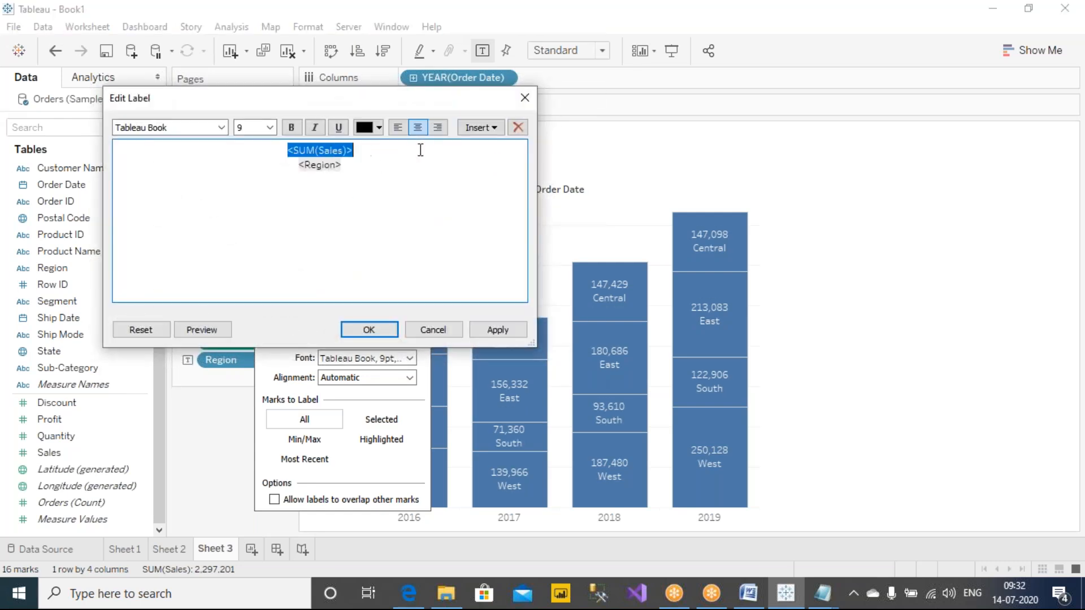
left_click_drag(293, 165, 369, 166)
left_click(367, 330)
left_click(924, 391)
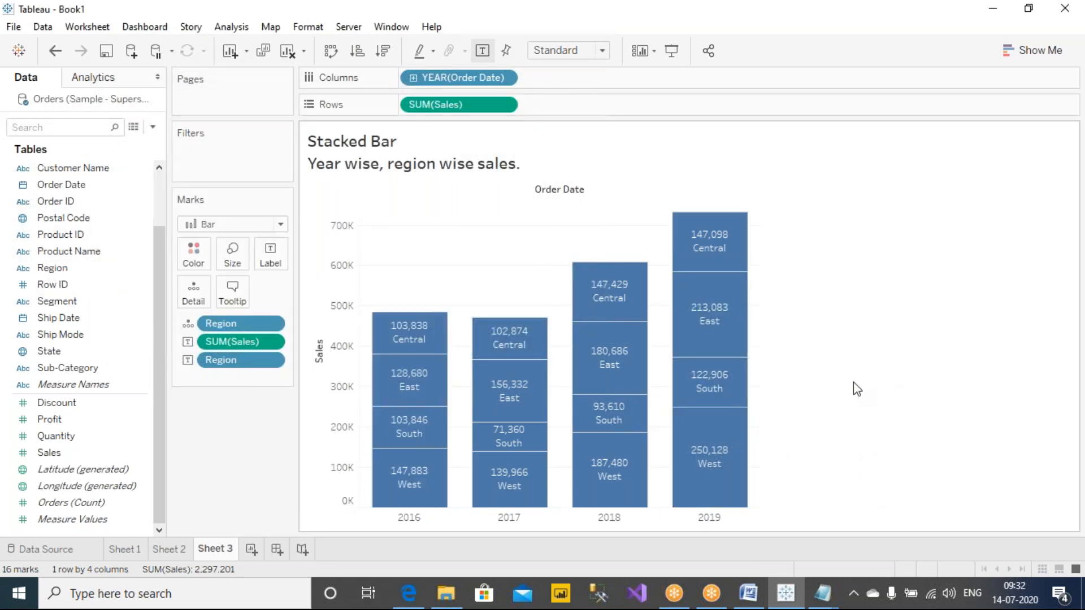
Step: Try reordering the label fields on the Marks card by moving SUM(Sales) below Region, and restore the previous order
mouse_move(417, 387)
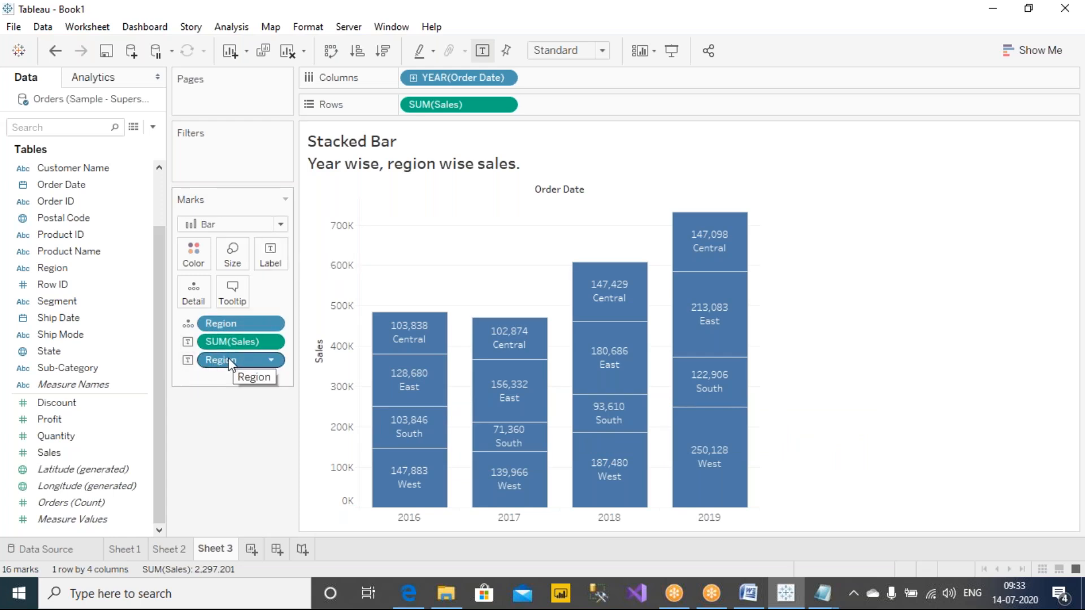
left_click_drag(225, 344, 225, 372)
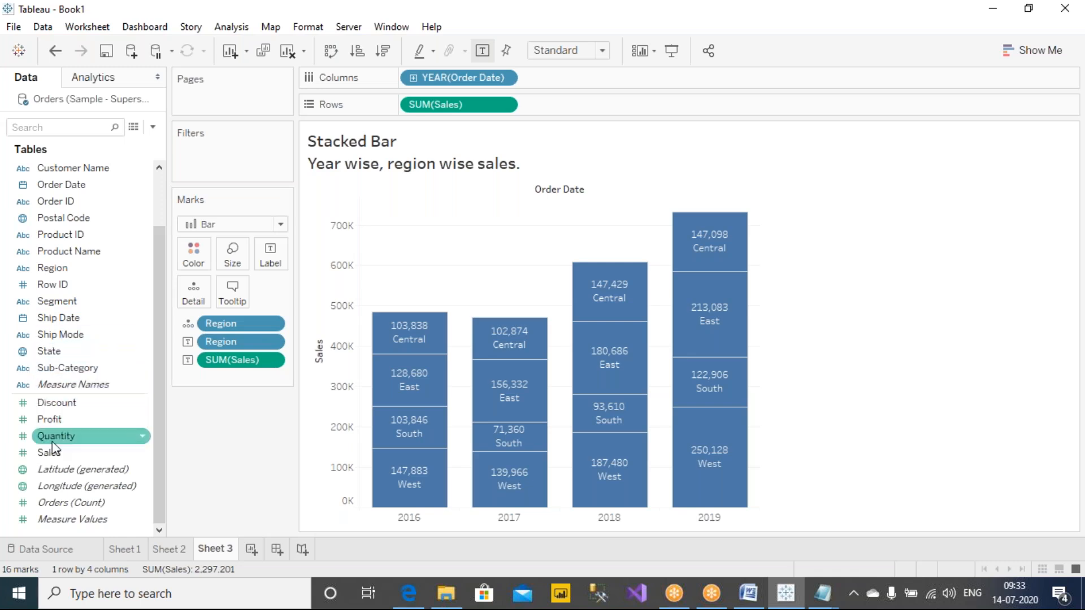
left_click_drag(52, 454, 42, 418)
left_click_drag(52, 270, 270, 256)
left_click_drag(218, 345, 225, 373)
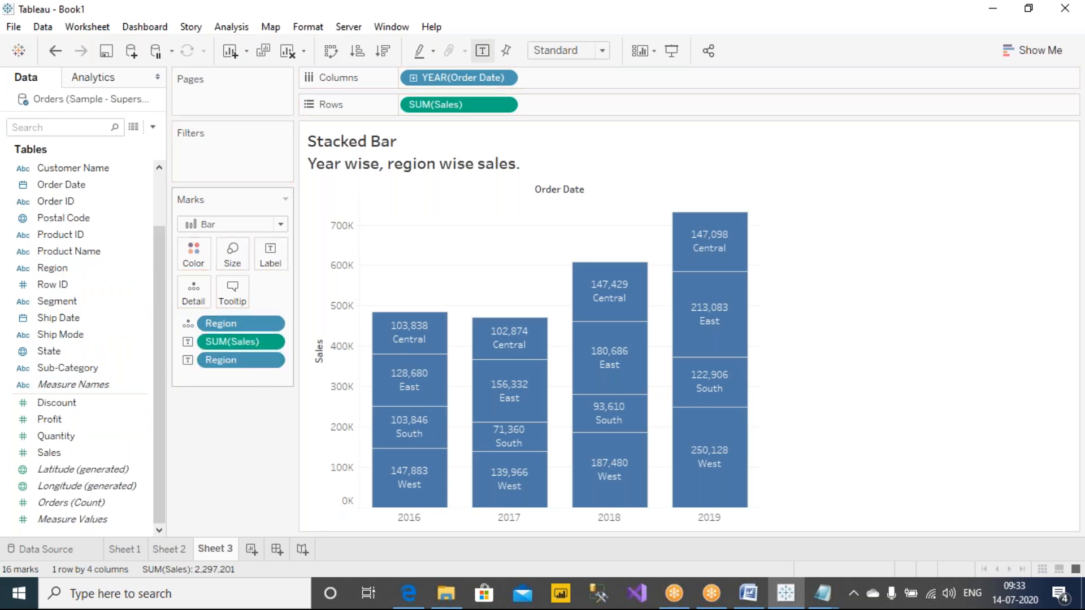
Step: Rearrange the segment label text to put <Region> above <SUM(Sales)> without a blank first line, and apply it
left_click(269, 258)
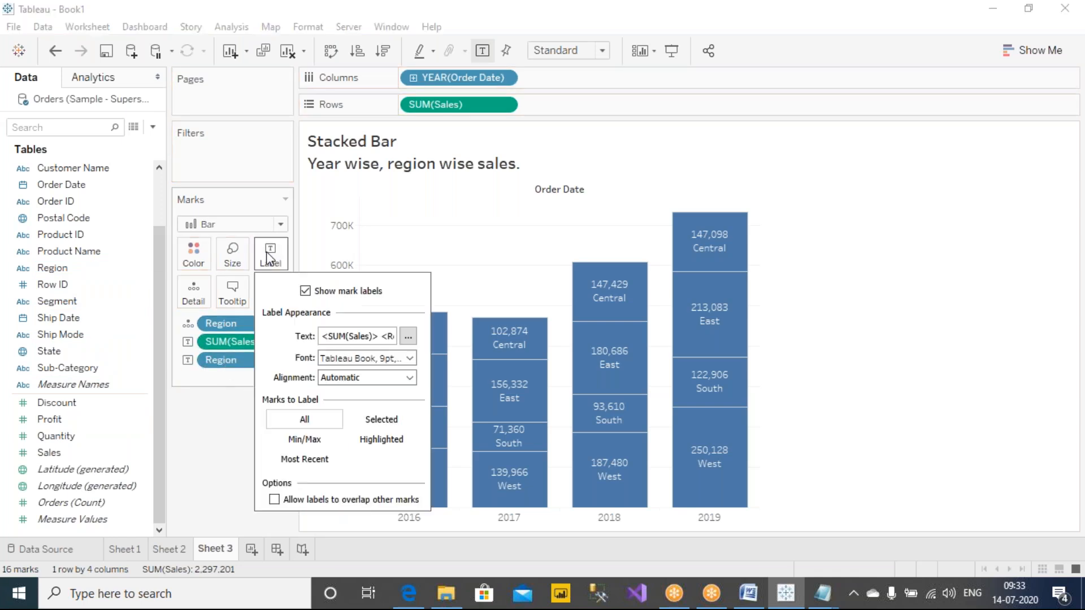
left_click(409, 337)
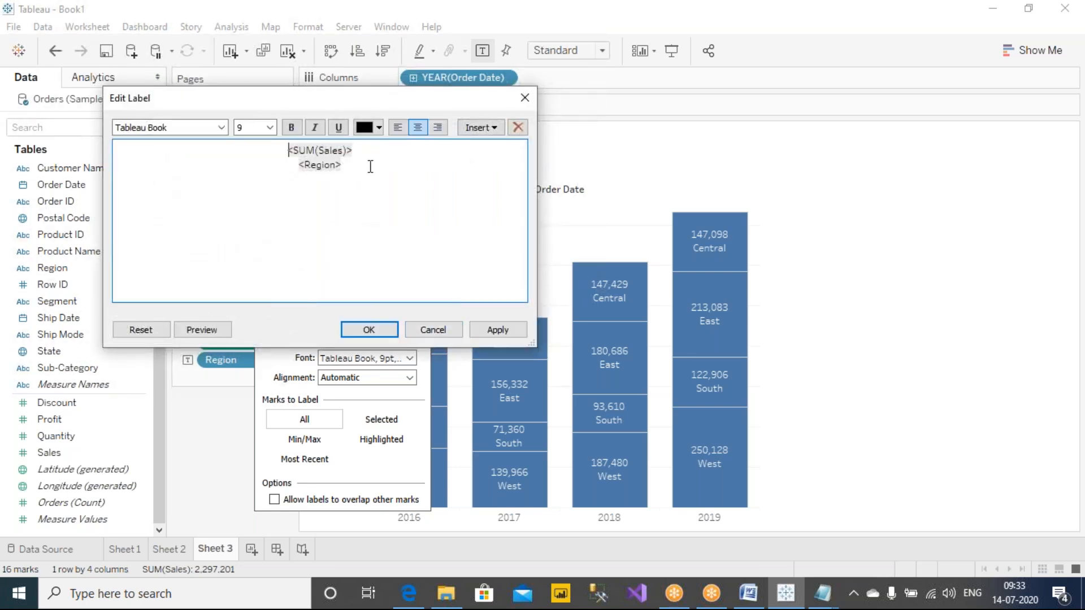
left_click_drag(372, 149, 261, 146)
key("ctrl+c")
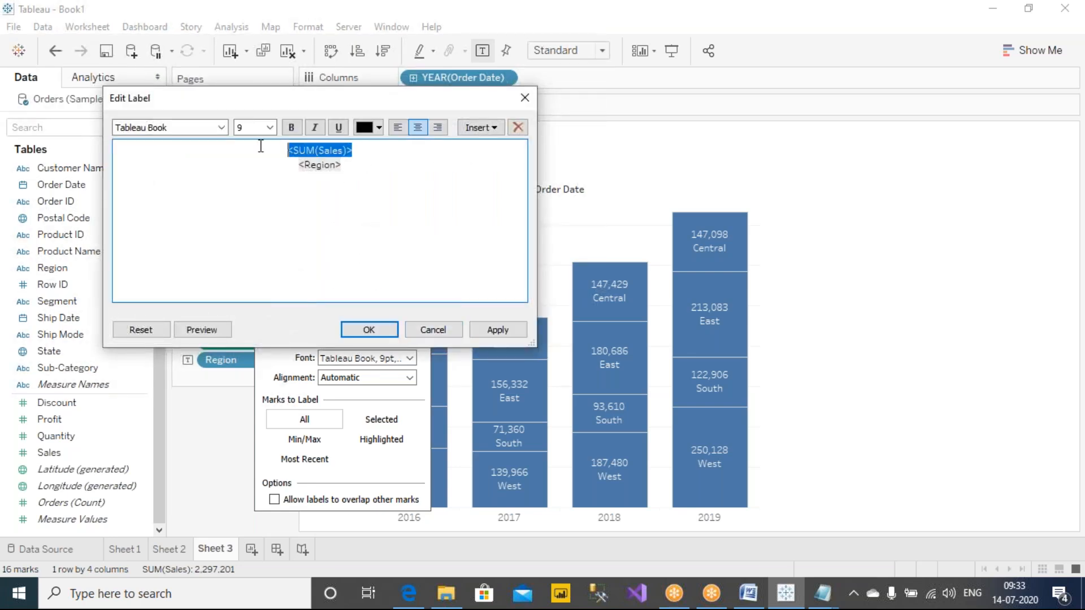
key("BackSpace")
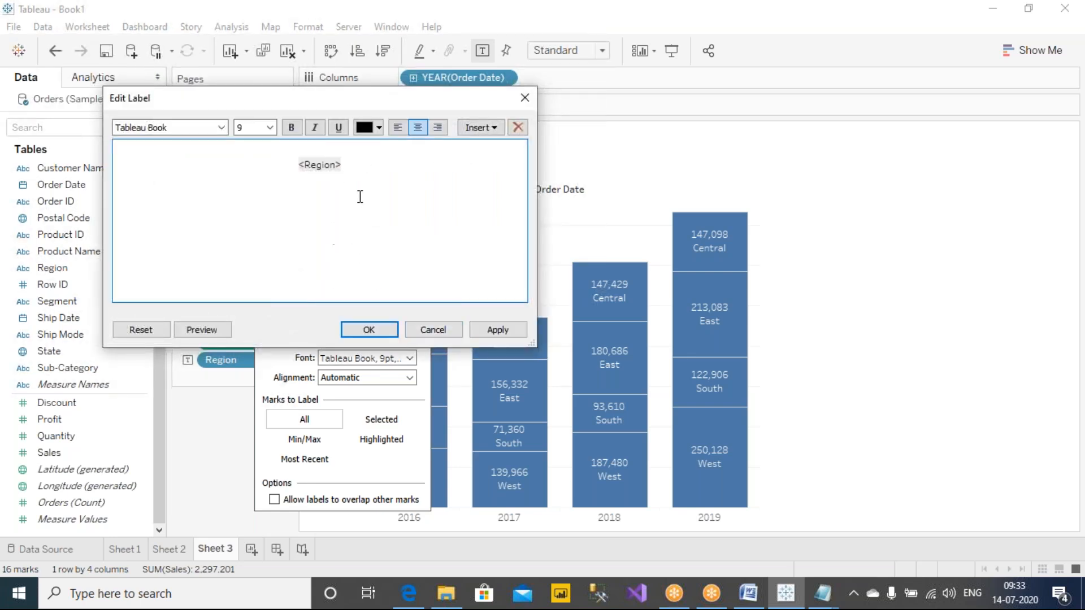
key("ctrl+v")
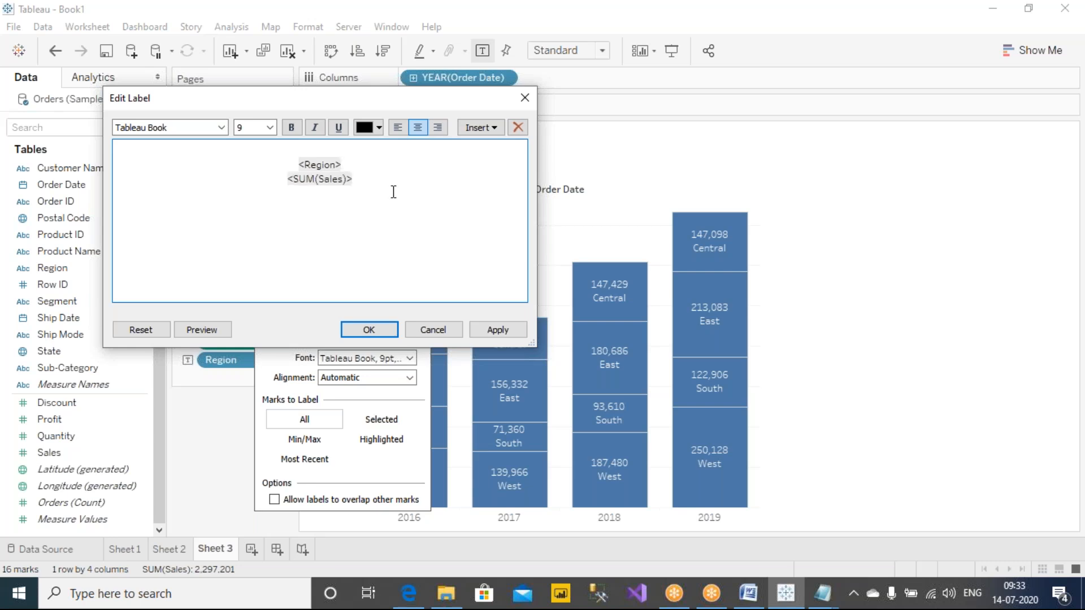
left_click(371, 150)
key("Delete")
left_click(494, 329)
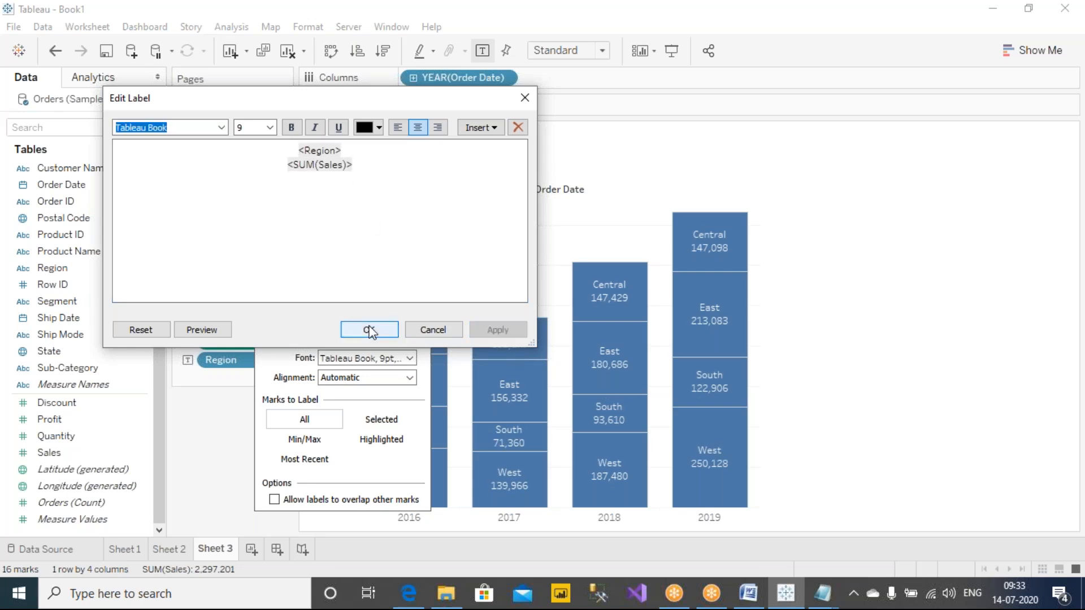
left_click(371, 331)
left_click(211, 424)
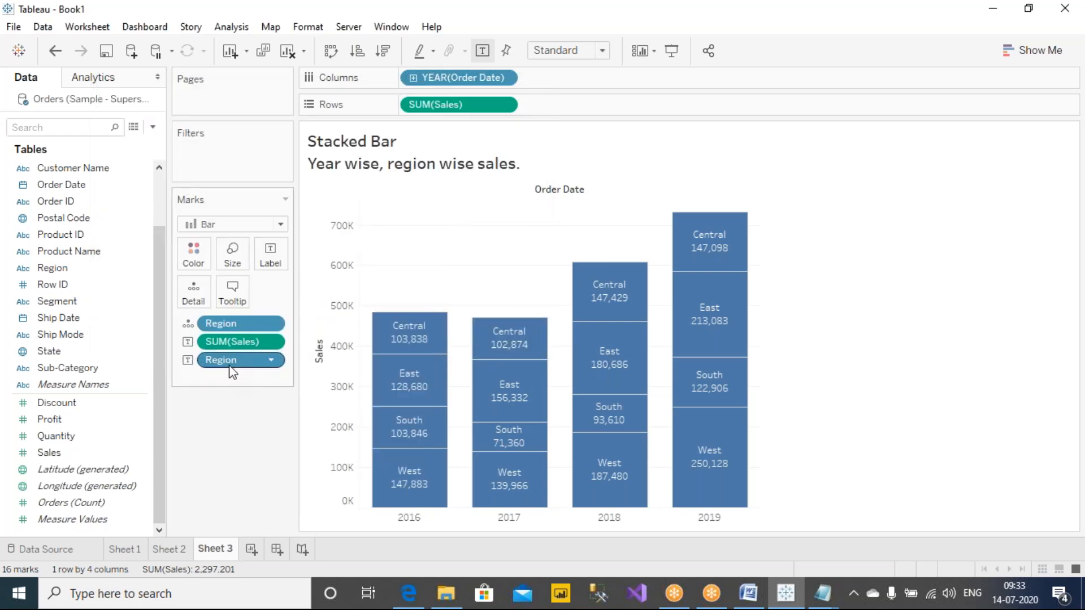
Step: Move the SUM(Sales) label field below the Region label field on the Marks card and review the label settings
left_click(279, 260)
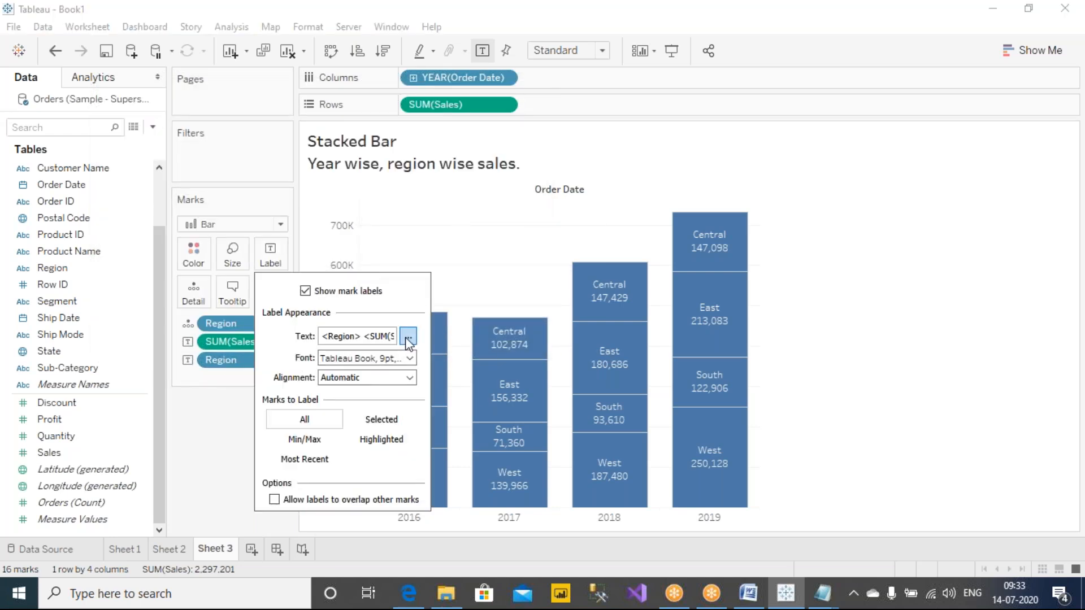
left_click(208, 407)
left_click_drag(219, 346, 219, 370)
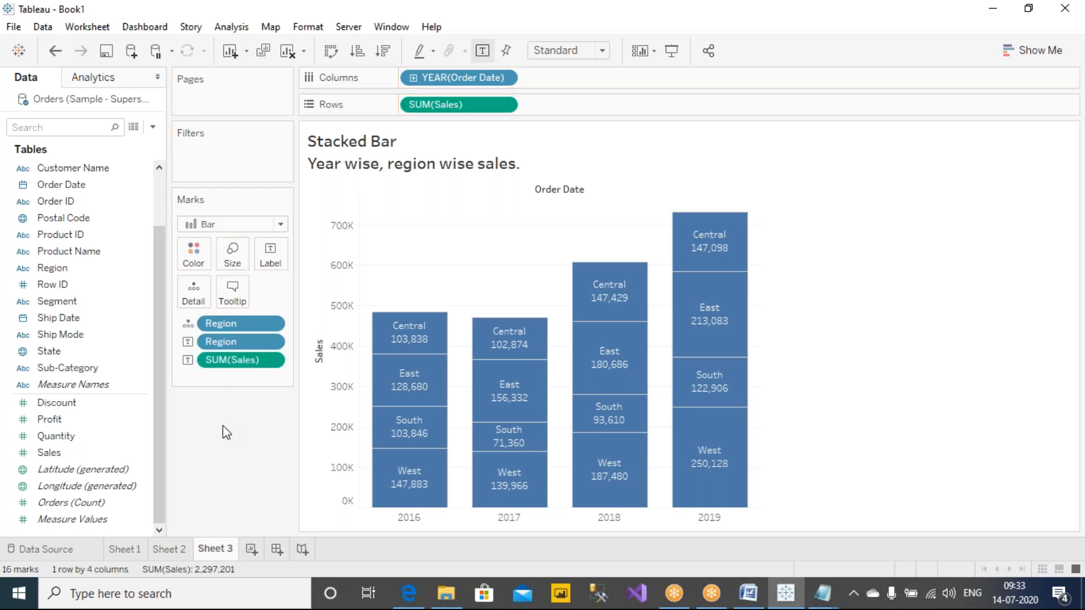
left_click(276, 258)
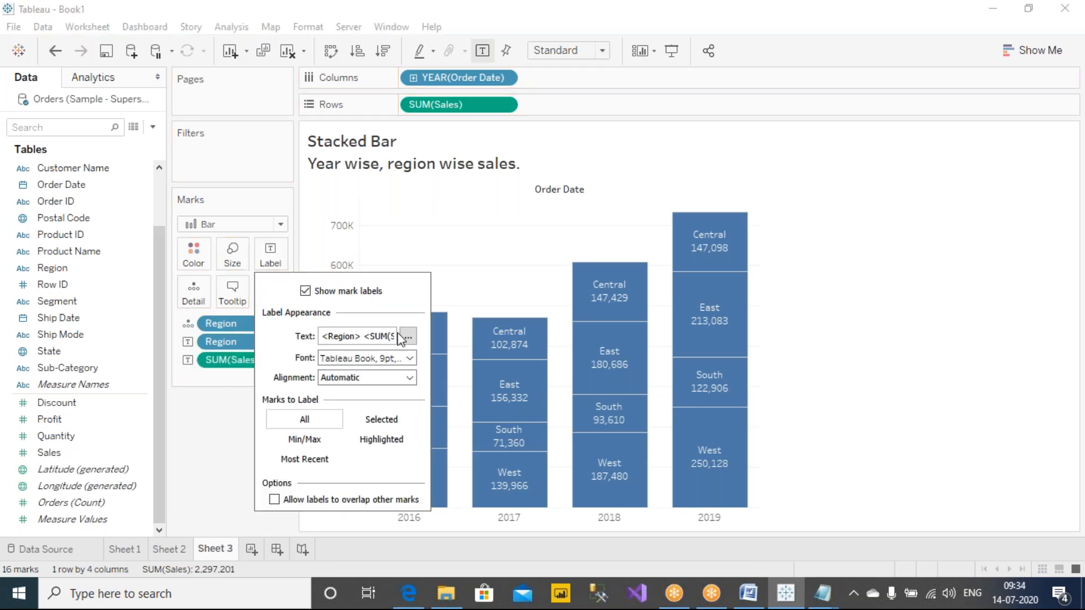
left_click(189, 383)
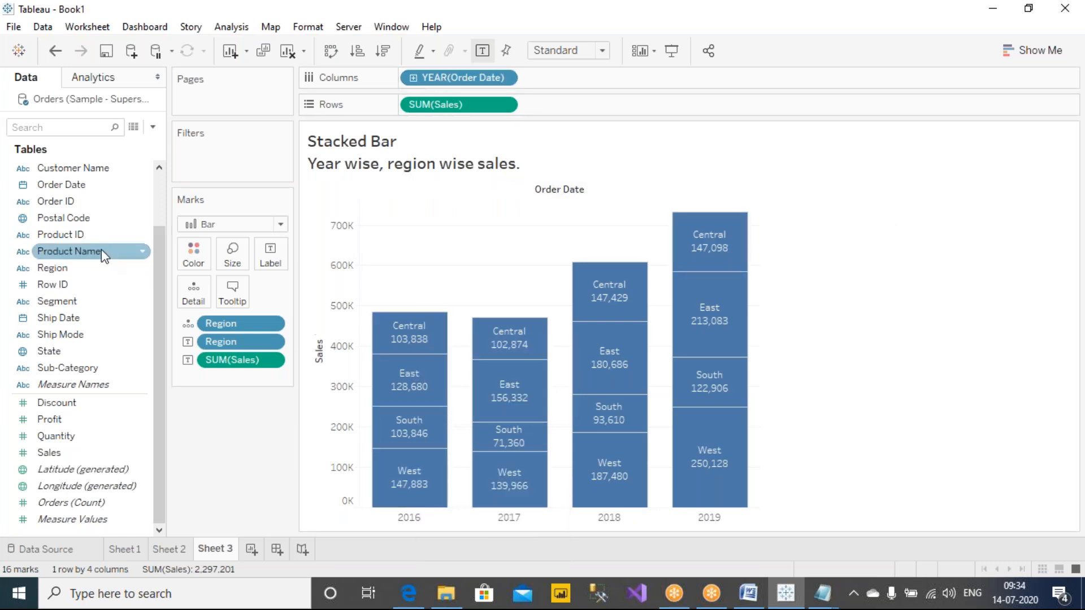
Step: Color the stacked bar segments by Region
scroll(153, 281, "up", 2)
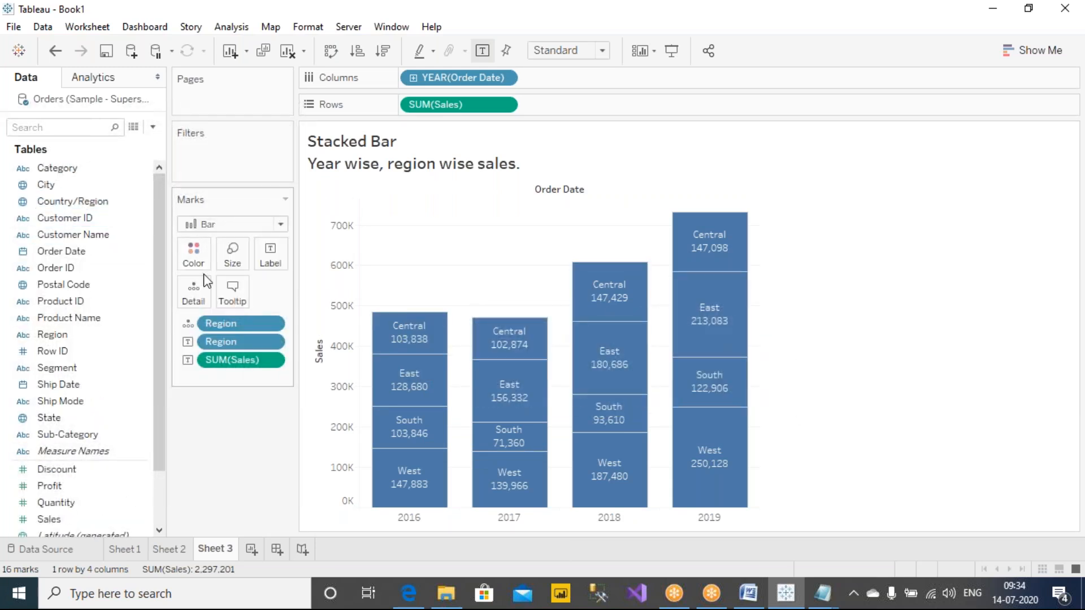
scroll(162, 241, "down", 2)
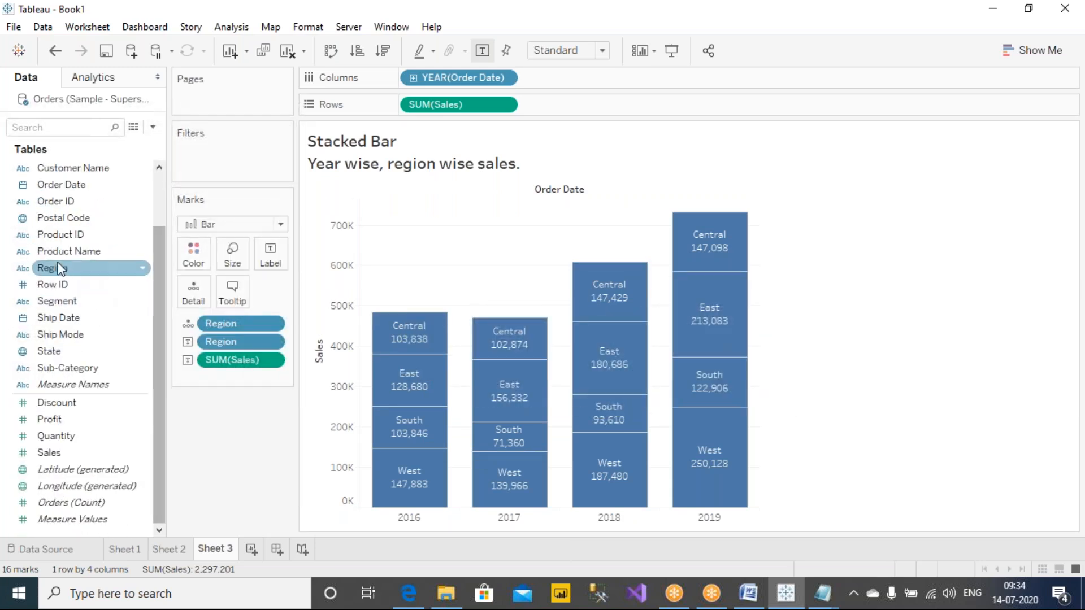
left_click_drag(52, 273, 195, 252)
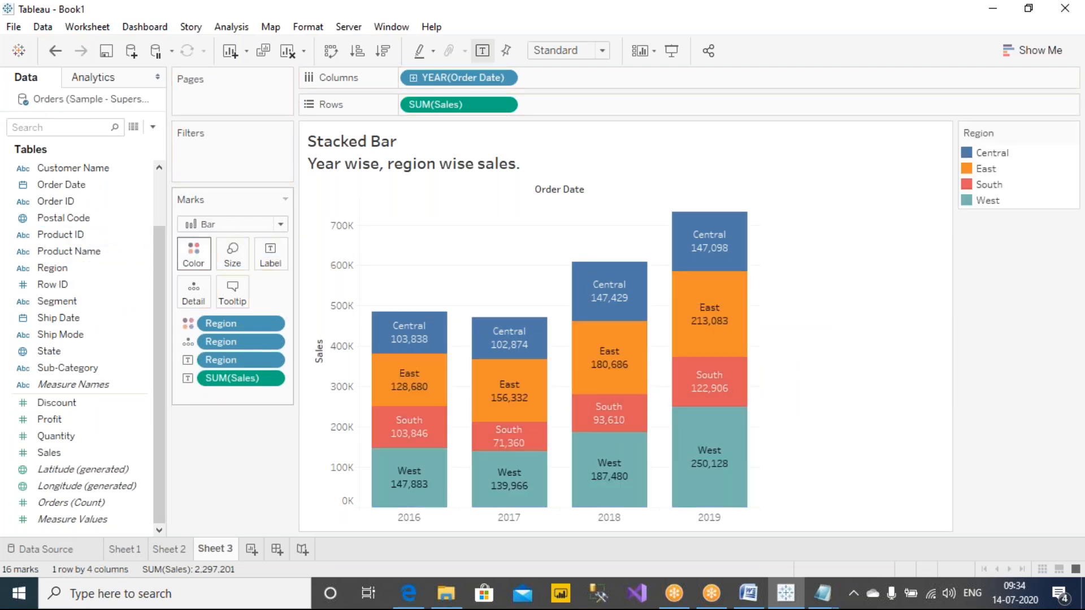
mouse_move(454, 472)
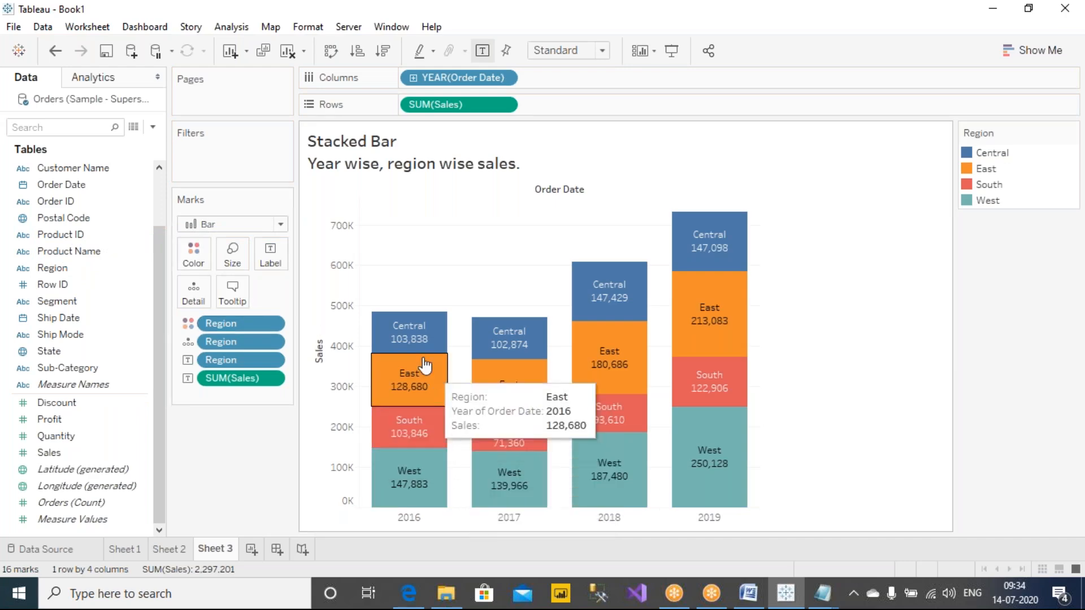
mouse_move(483, 363)
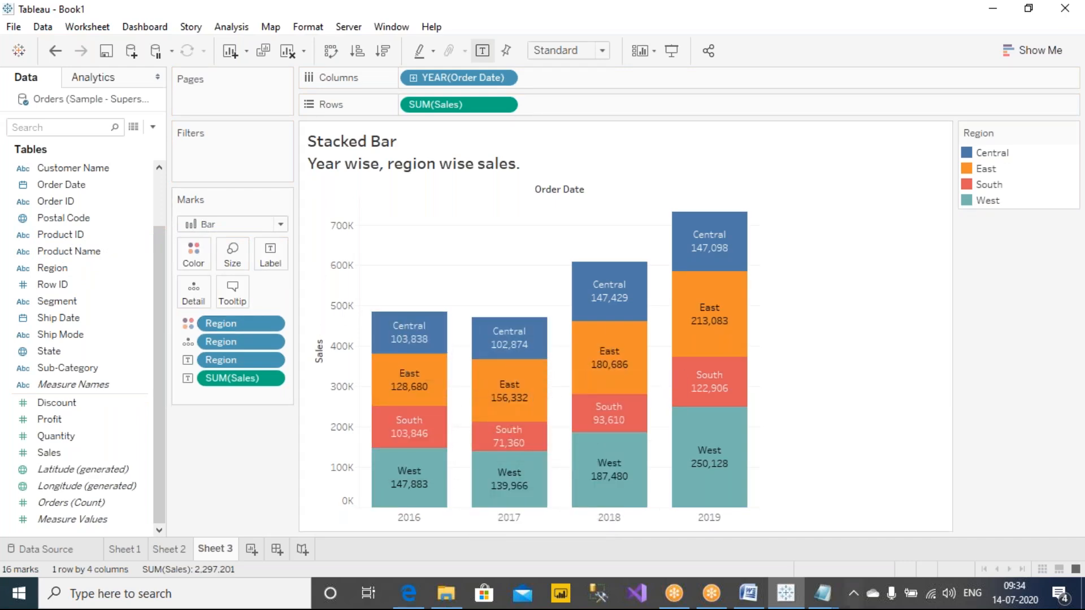
Step: Switch to Notes.txt in Notepad, move its window clear of the chart and add the heading "DISCRETE COLORING:" below the dashed line
mouse_move(823, 593)
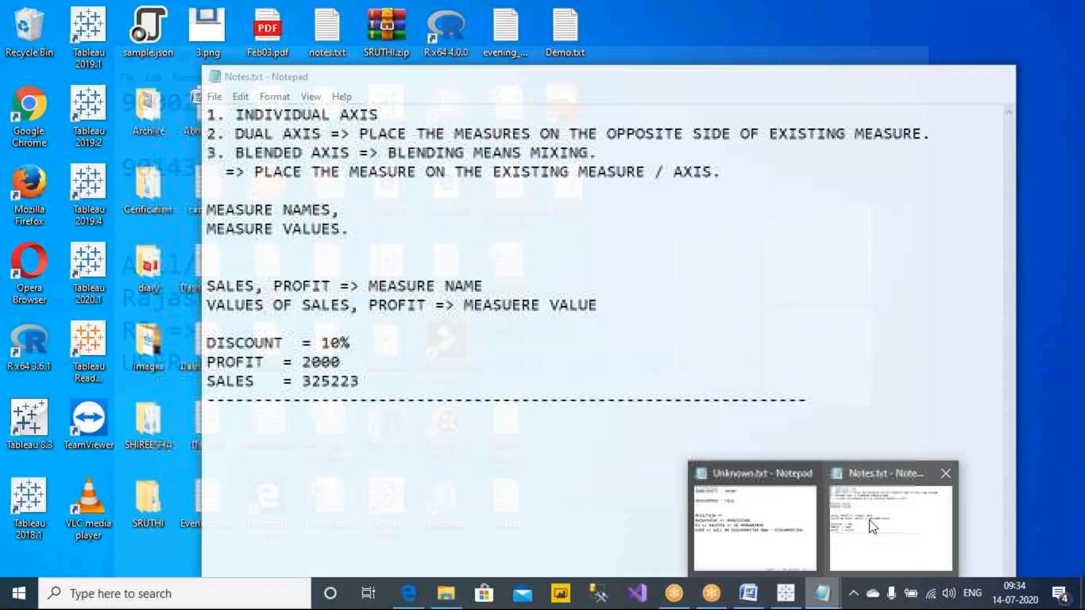
left_click(890, 528)
left_click_drag(548, 82, 843, 106)
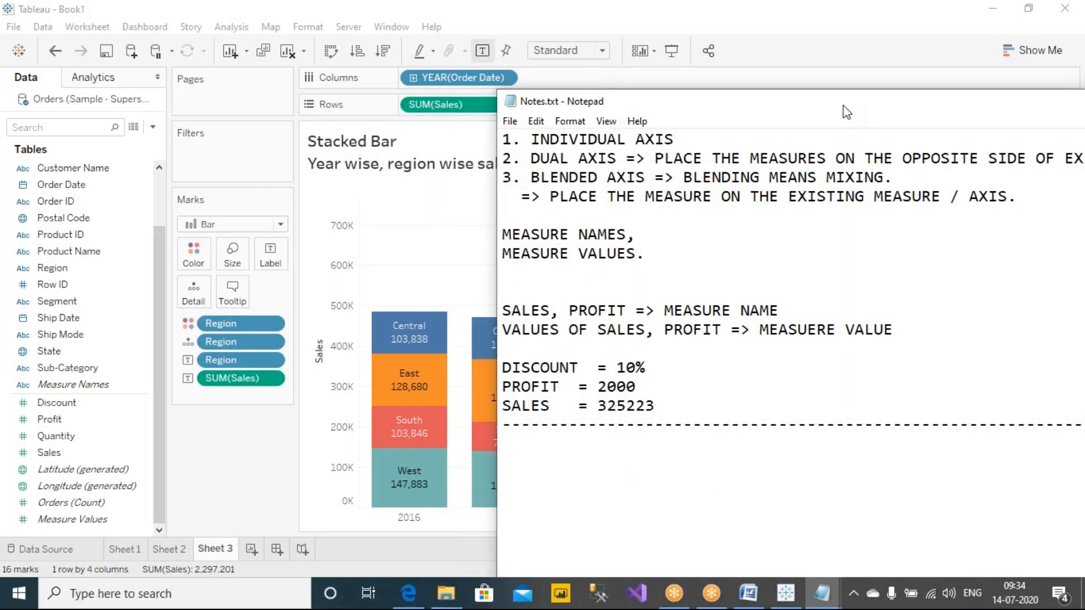
type("DISCRETE C")
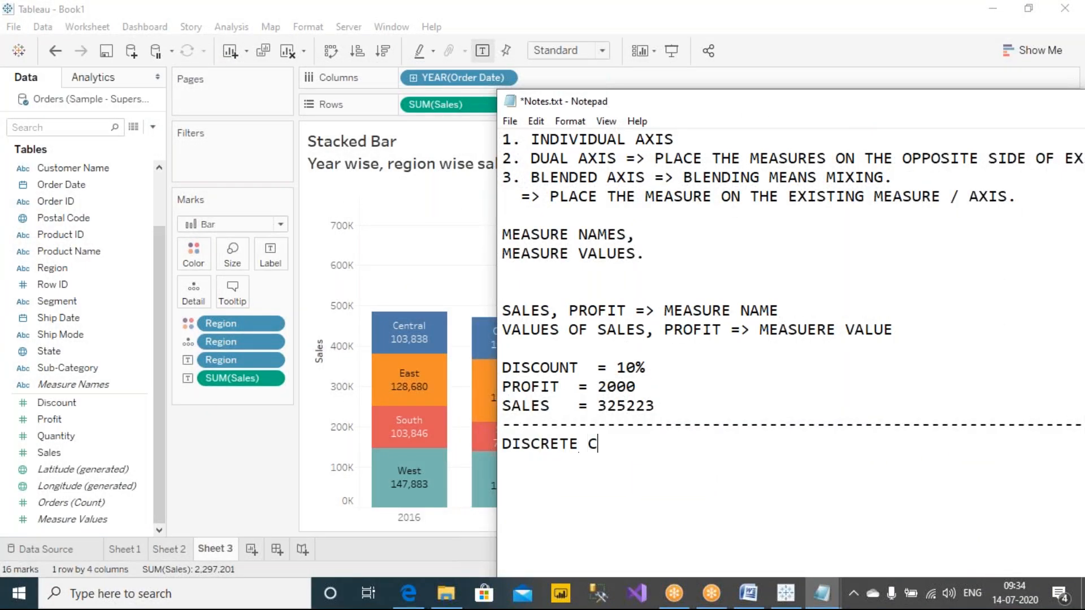
type("OLORING:")
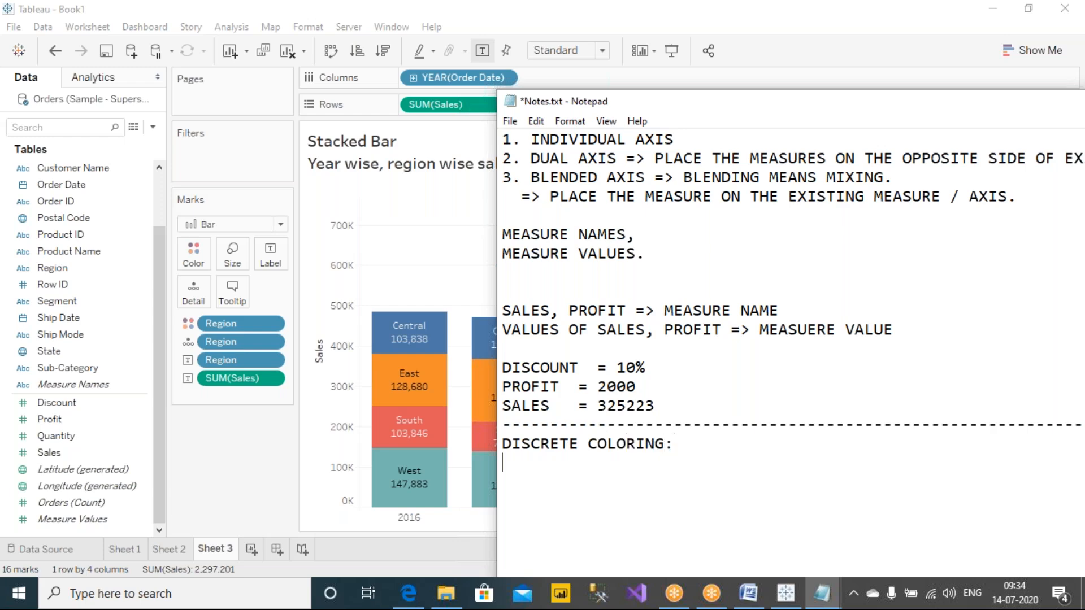
type("COLORING ")
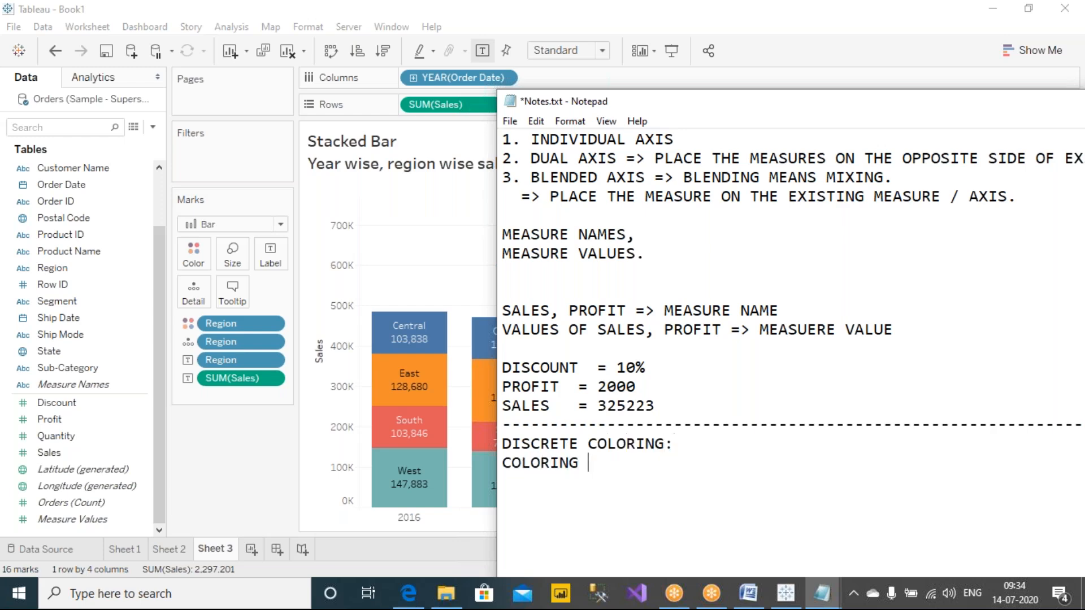
type("A DIMENSIONS, WITH ANOTHER DIMENSIONS.")
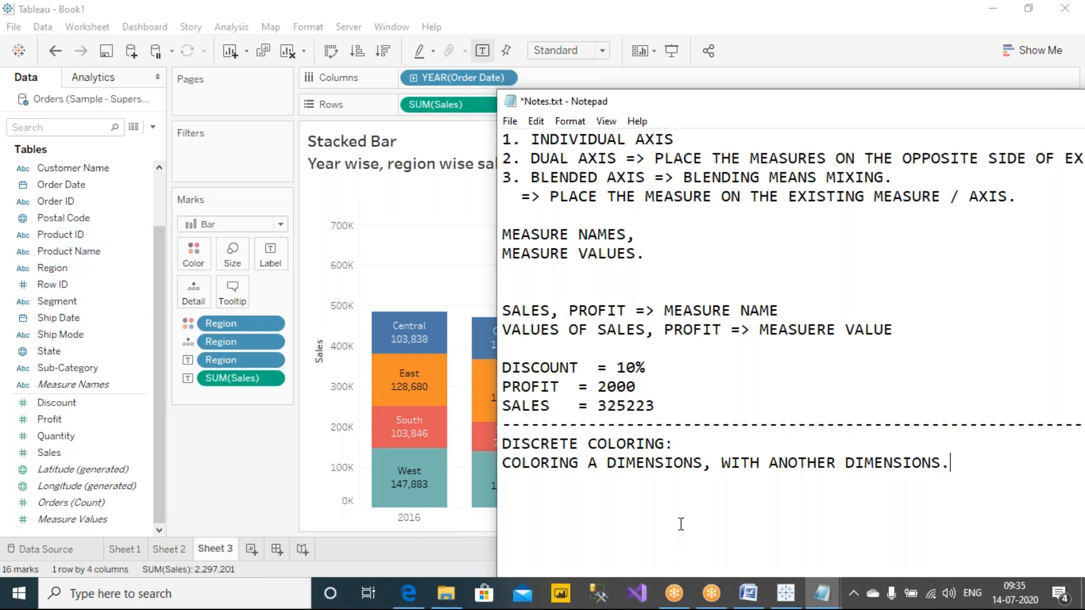
Step: Change the heading to "DISCRETE COLORING / CATEGORIAL COLORING / DIM COLORING." and save the notes
left_click_drag(590, 443, 466, 452)
left_click(750, 425)
type("TEGORIAL")
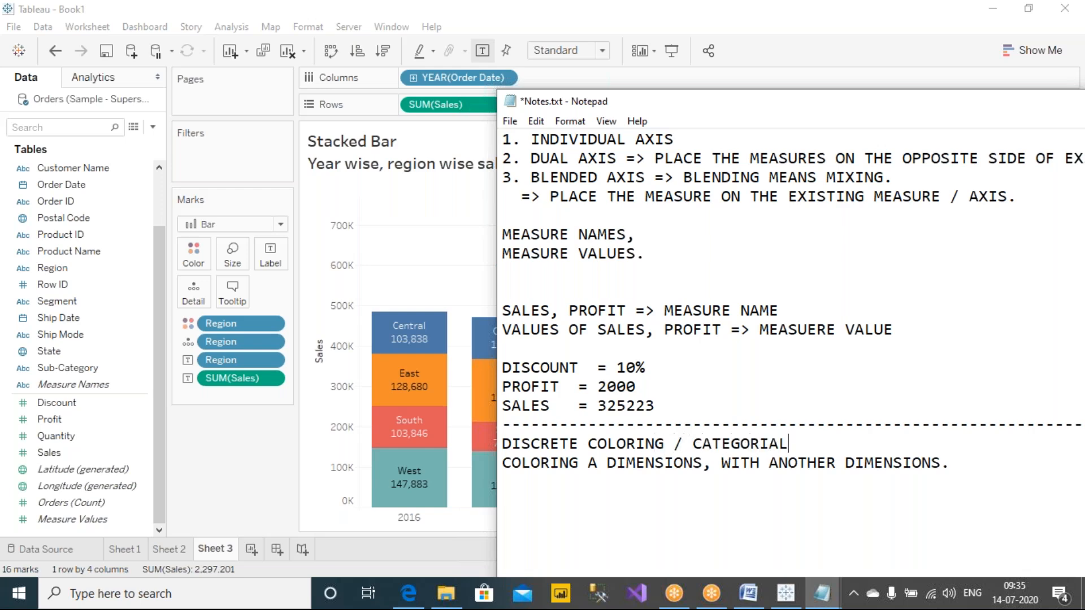
type(" COLORING")
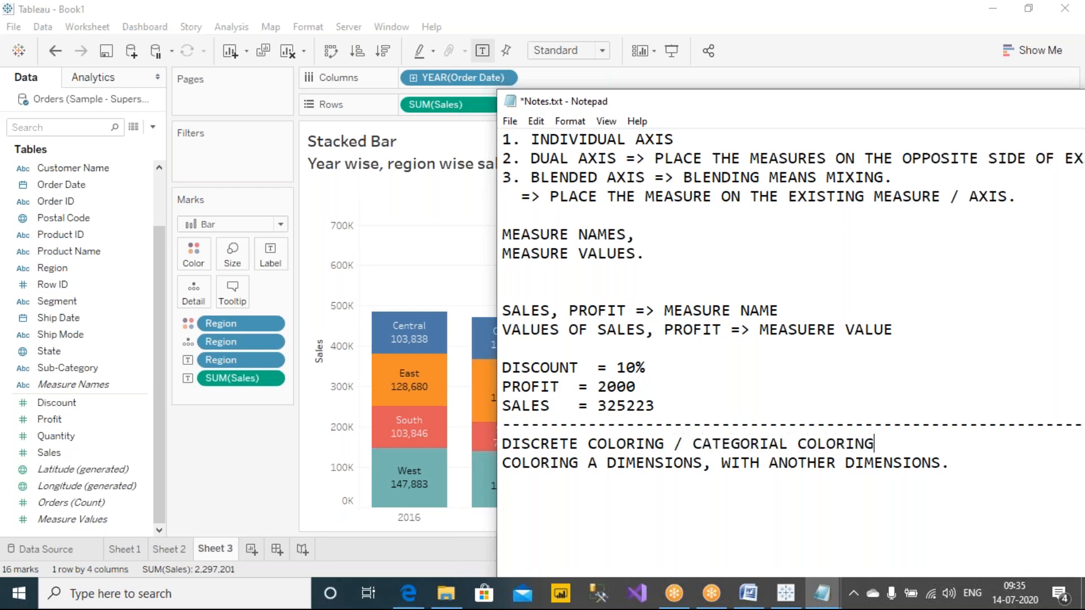
type(" / DIM COLORING.")
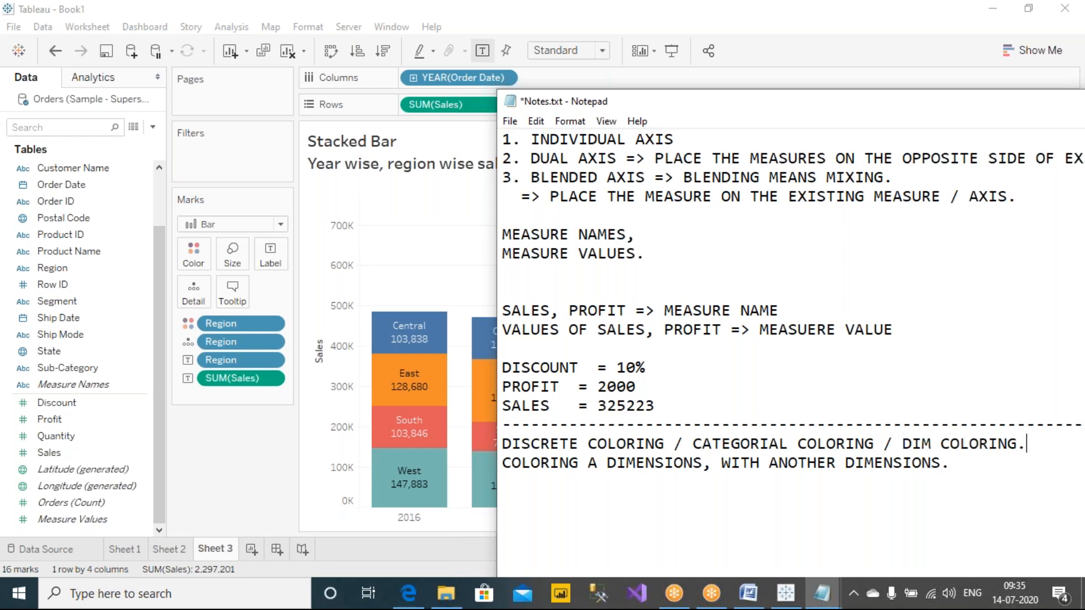
key("ctrl+s")
Step: Switch back to Tableau, open the color assignments for Region and move the dialog clear of the 2016 and 2017 bars
left_click(229, 462)
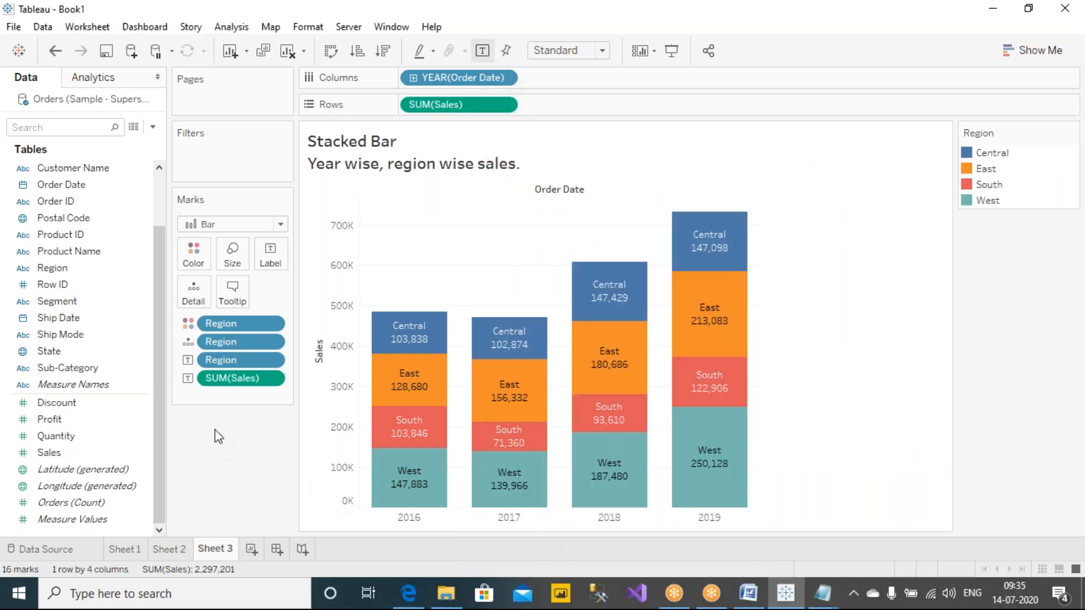
mouse_move(411, 435)
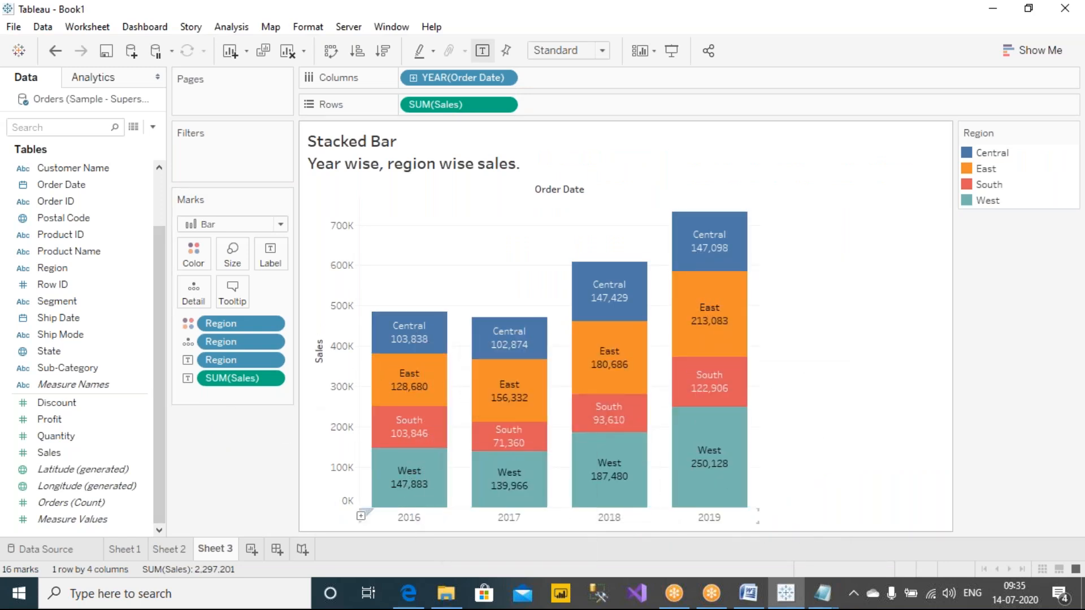
left_click(197, 262)
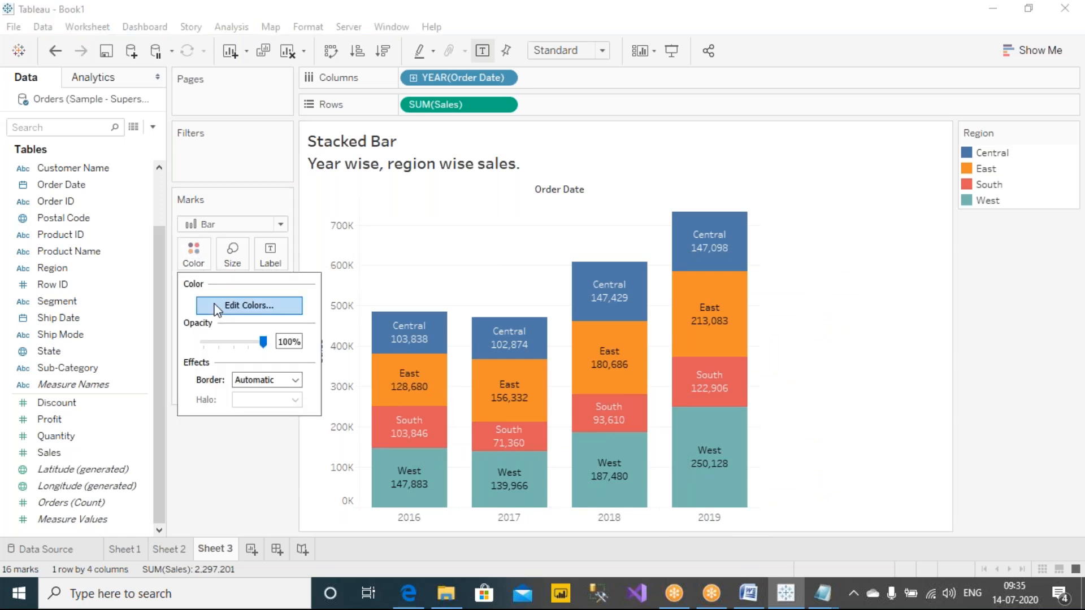
left_click(261, 305)
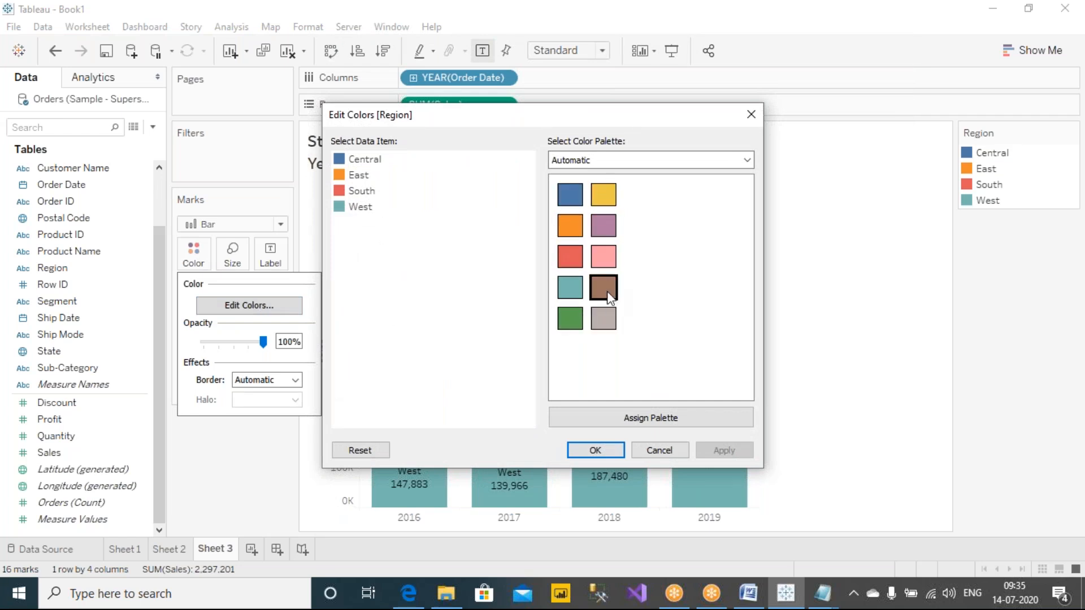
left_click_drag(615, 119, 935, 160)
Step: Annotate the color dialog with red pen lines linking each region to its palette color, a bracket, the number 12 and short dashes below West
left_click(695, 22)
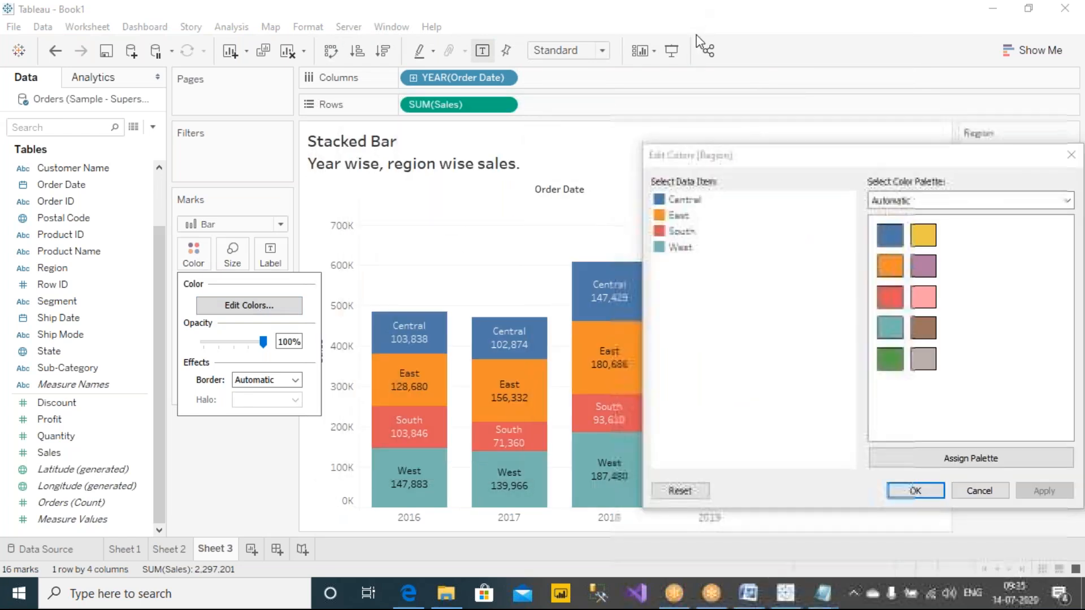
left_click_drag(870, 241, 706, 206)
left_click_drag(876, 264, 696, 209)
left_click_drag(888, 303, 696, 233)
left_click_drag(882, 330, 700, 253)
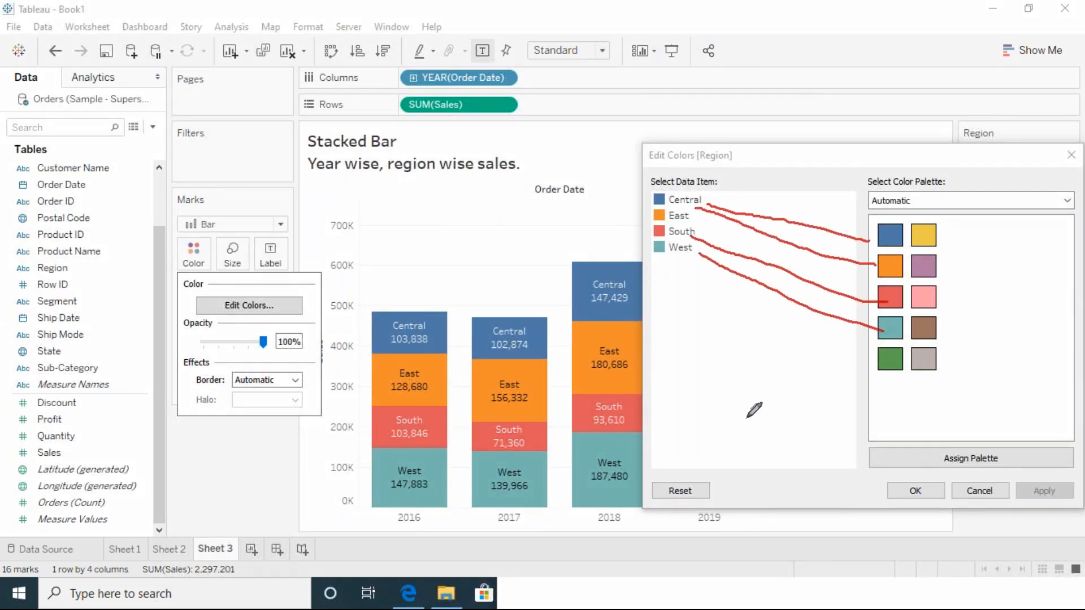
mouse_move(717, 201)
left_mouse_down()
mouse_move(732, 310)
mouse_move(756, 374)
mouse_move(674, 440)
mouse_move(721, 434)
left_mouse_up()
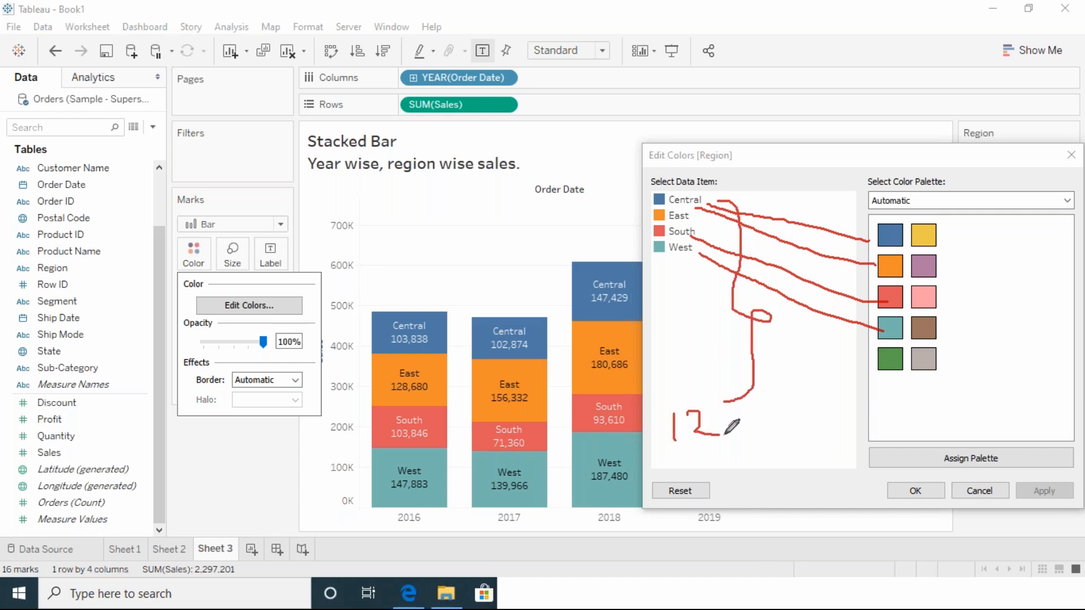
mouse_move(663, 263)
left_mouse_down()
mouse_move(702, 263)
mouse_move(690, 299)
left_mouse_up()
mouse_move(668, 317)
left_mouse_down()
mouse_move(688, 320)
mouse_move(683, 347)
left_mouse_up()
left_click_drag(659, 364, 687, 364)
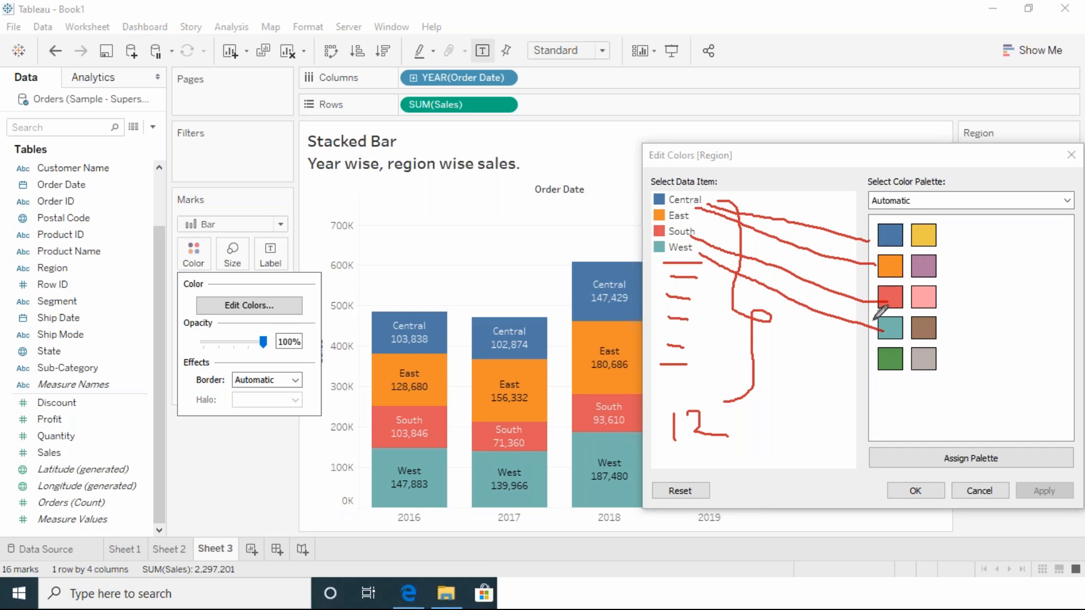
Step: Cancel the Region color dialog without changes and clear the pen annotations from the screen
key("Escape")
left_click(829, 164)
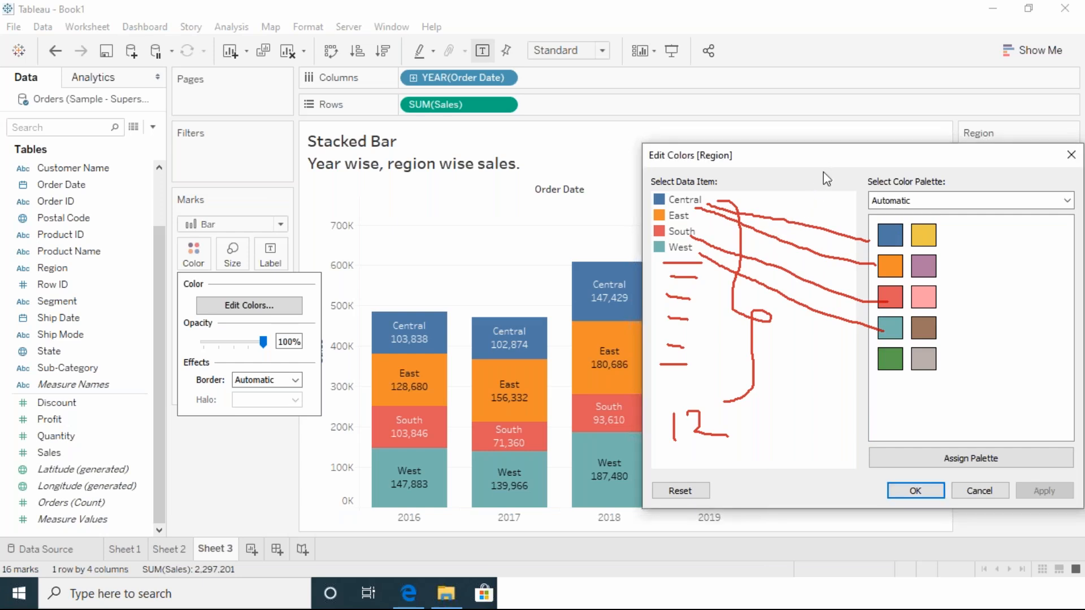
left_click(981, 493)
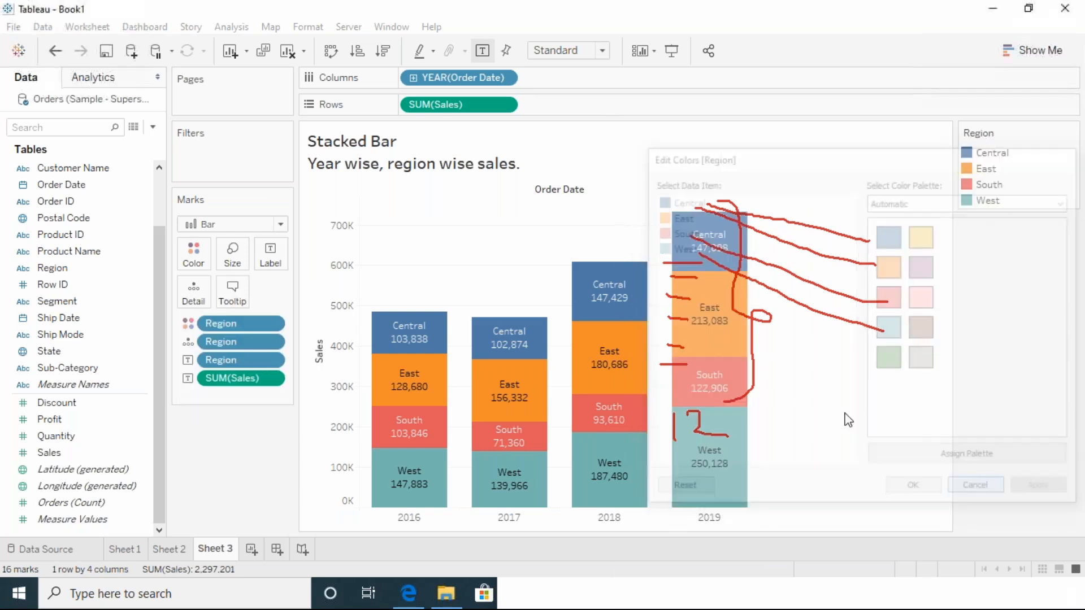
left_click(774, 114)
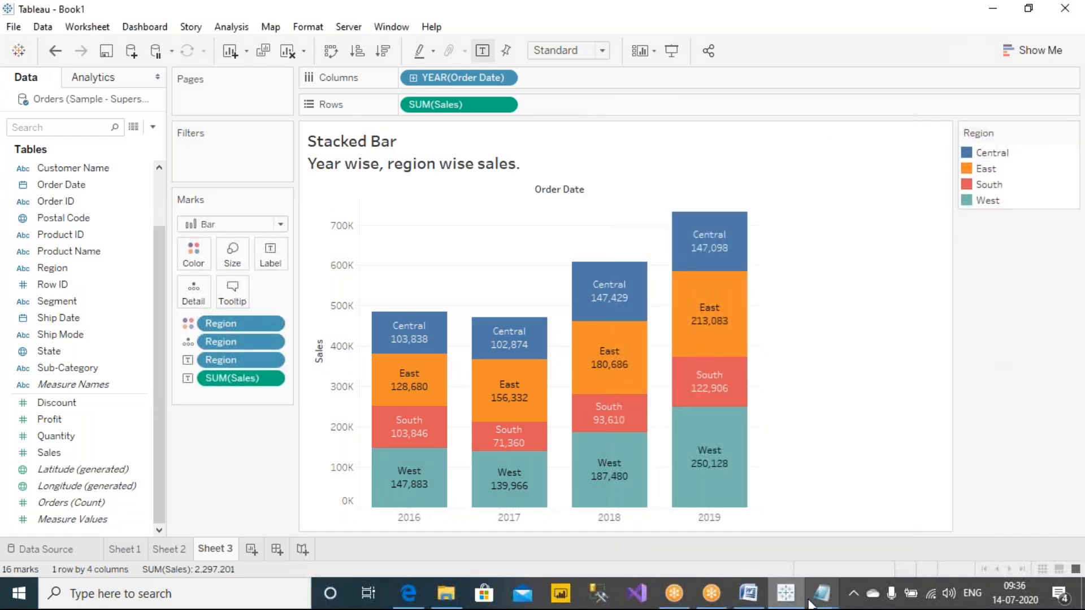
Step: Switch to Notes.txt in Notepad, move its window fully into view and add the heading "CONTINOUS COLORING" below the discrete coloring notes
mouse_move(820, 591)
left_click(898, 525)
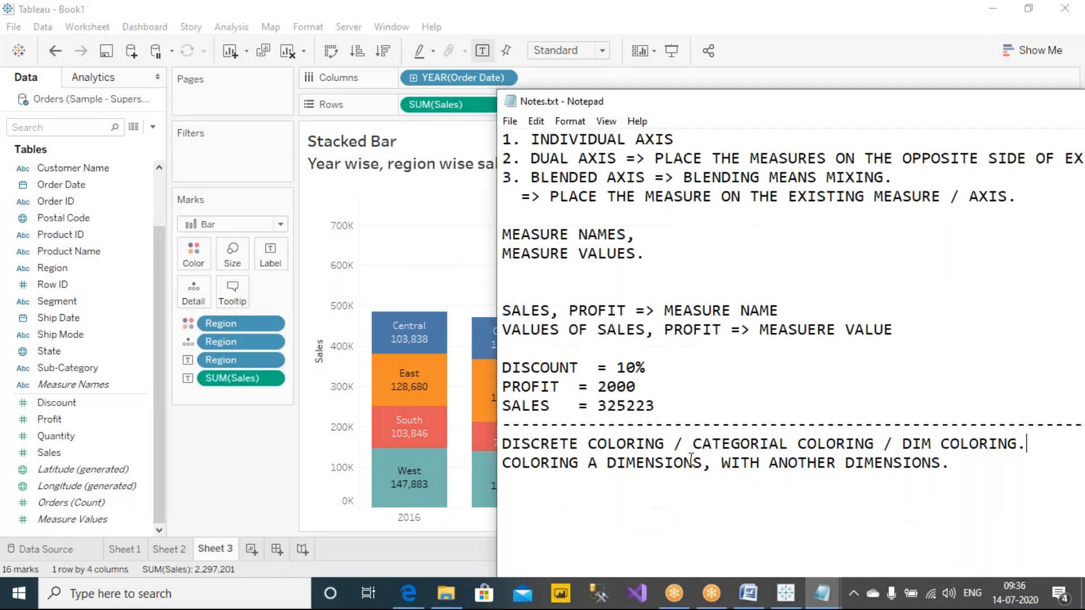
left_click_drag(767, 103, 522, 50)
left_click(880, 463)
key("Return")
key("Return")
type("CONTINOUS CO")
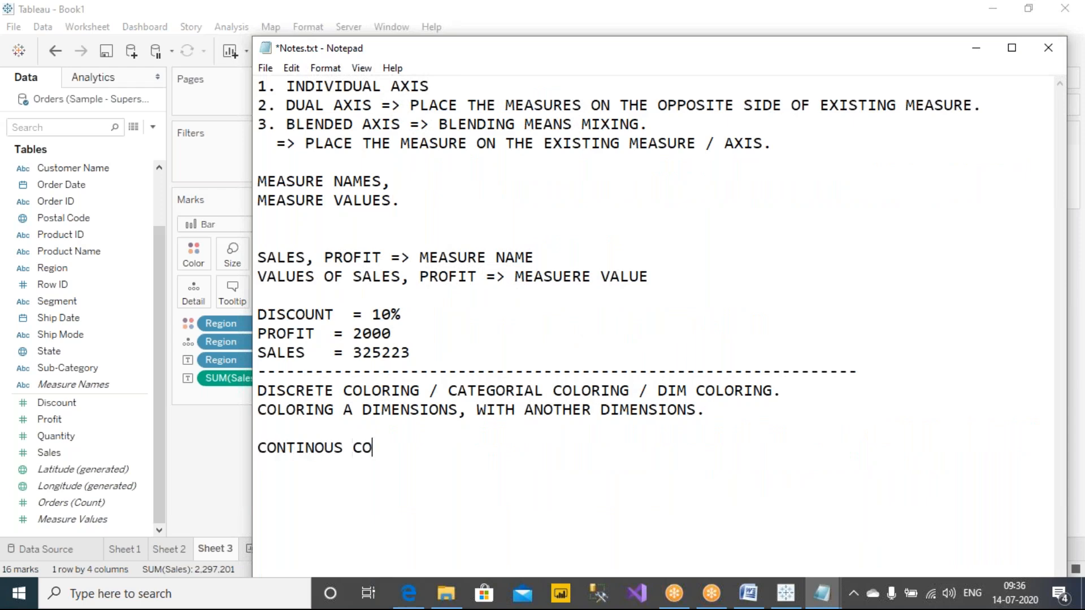
type("LORING")
type(": COLORING B")
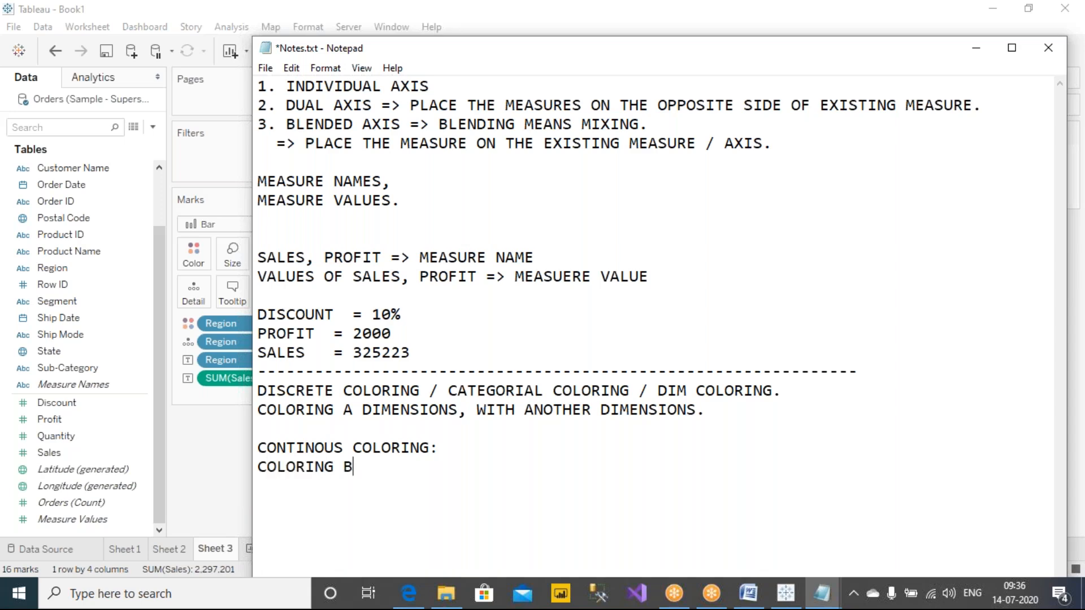
type("Y A MEASURE")
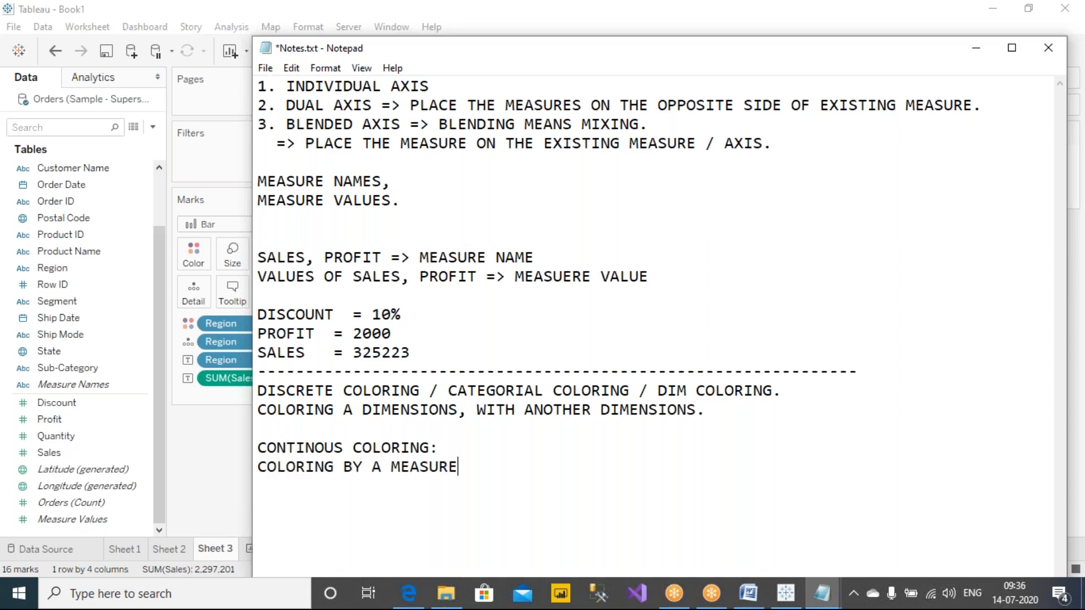
type(" IS CALLED A ")
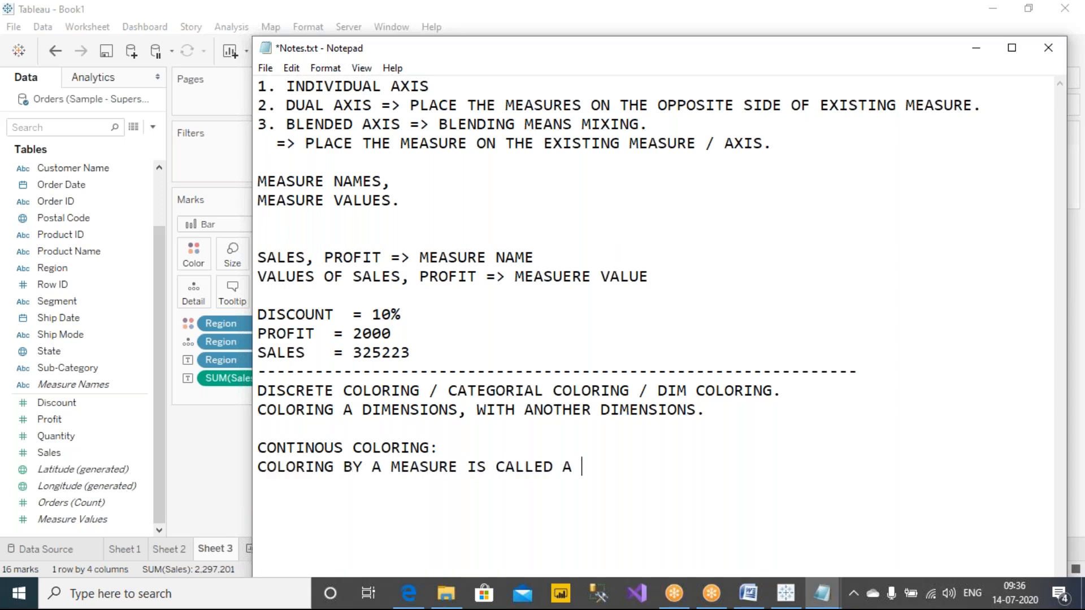
type("S COLORING")
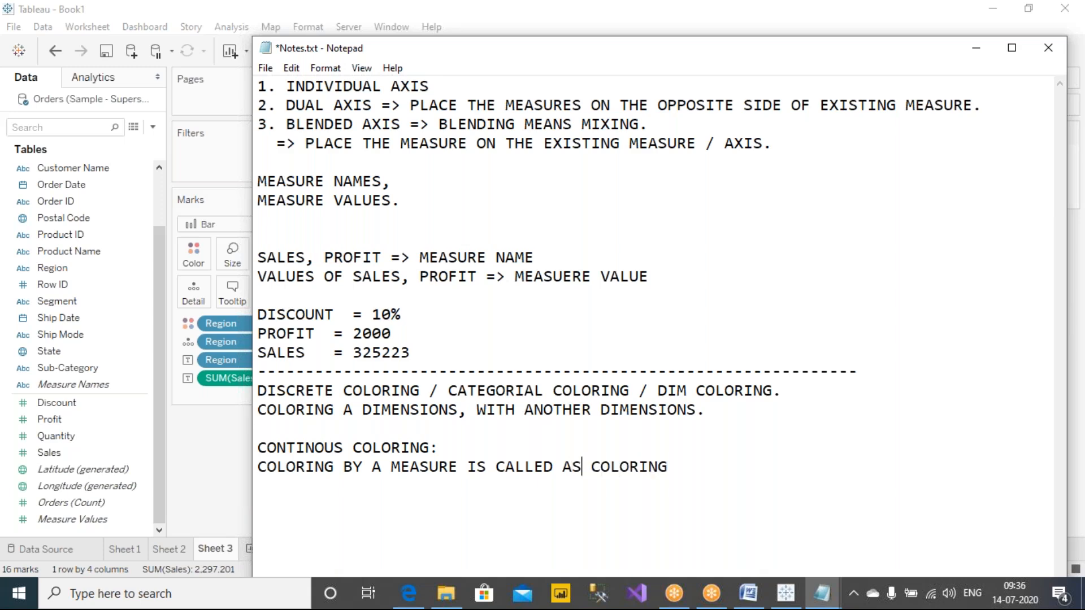
type("CONTINUOUS")
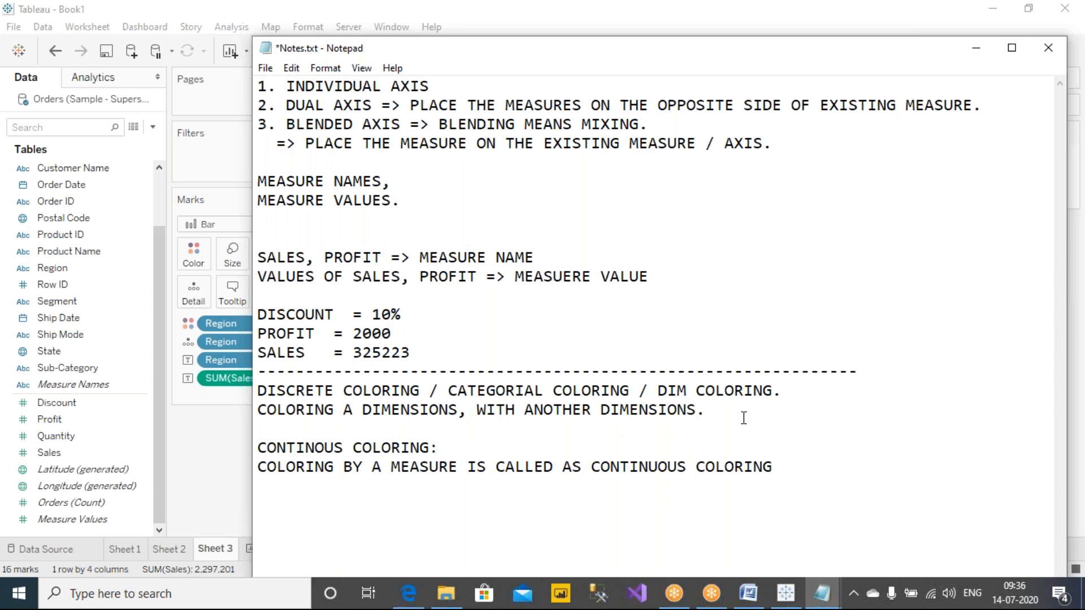
Step: Add the line "COLORING BY A DIM IS CALLED AS DISCRETE COLORING." below the dimensions line and save the notes
key("Return")
type("COLORING B")
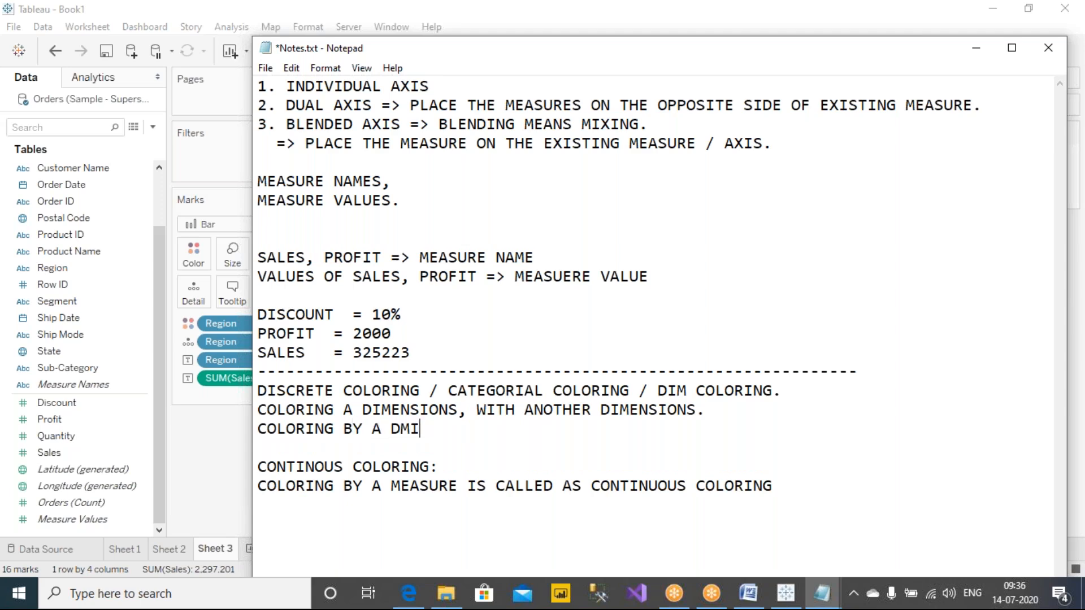
type("Y A DIM IS CALLED AS ")
type("DES")
key("BackSpace")
key("BackSpace")
type("ISC")
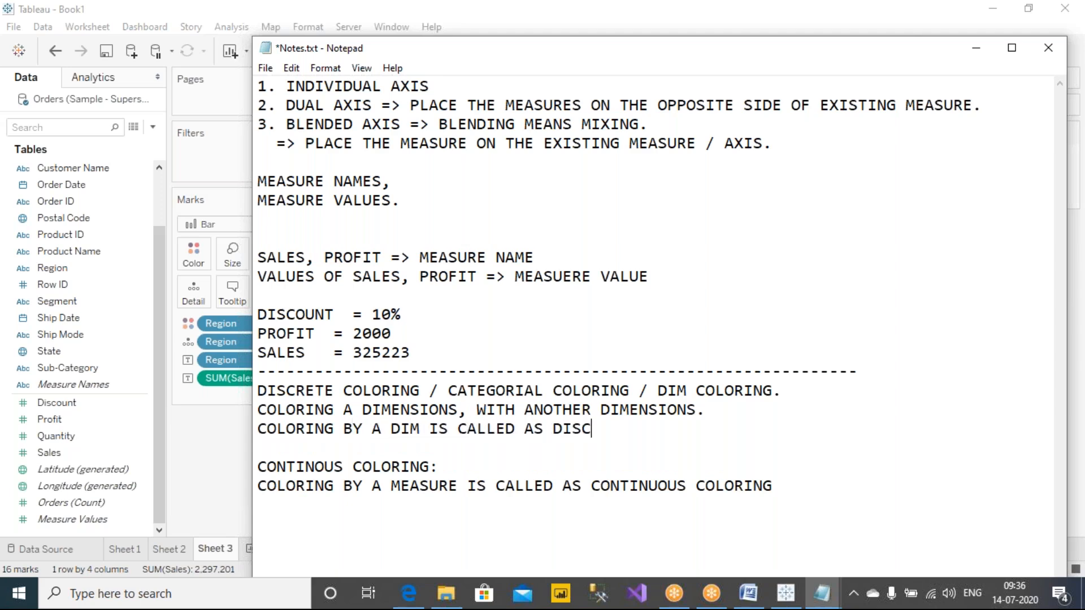
type("RETE COLORING.")
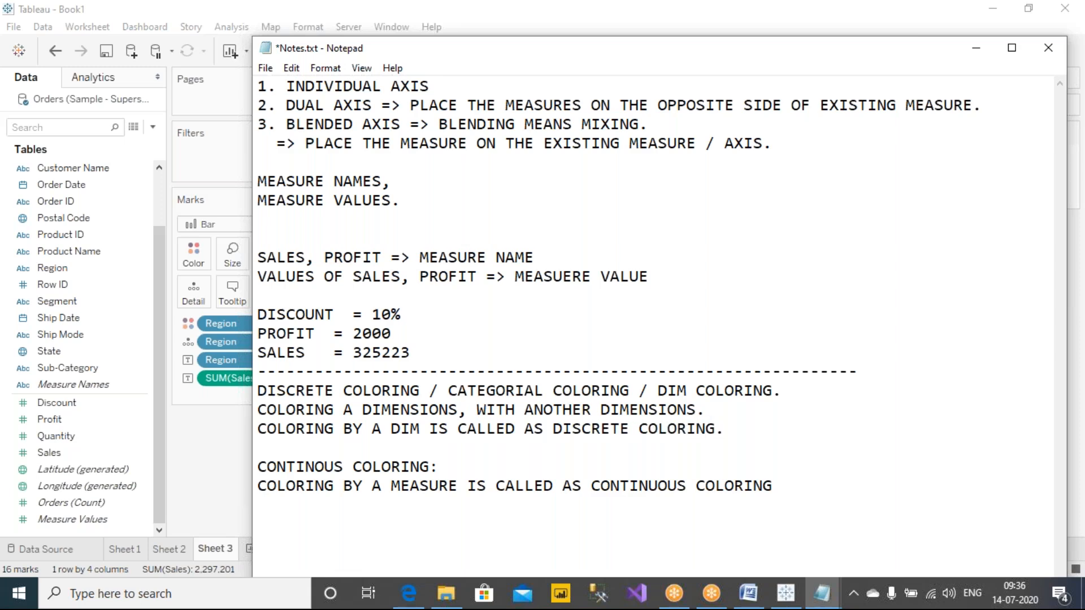
key("ctrl+s")
Step: End the continuous coloring definition with a period, save the notes and highlight "DISCRETE COLORING." in its definition line
type(".")
key("ctrl+s")
left_click_drag(544, 430, 727, 430)
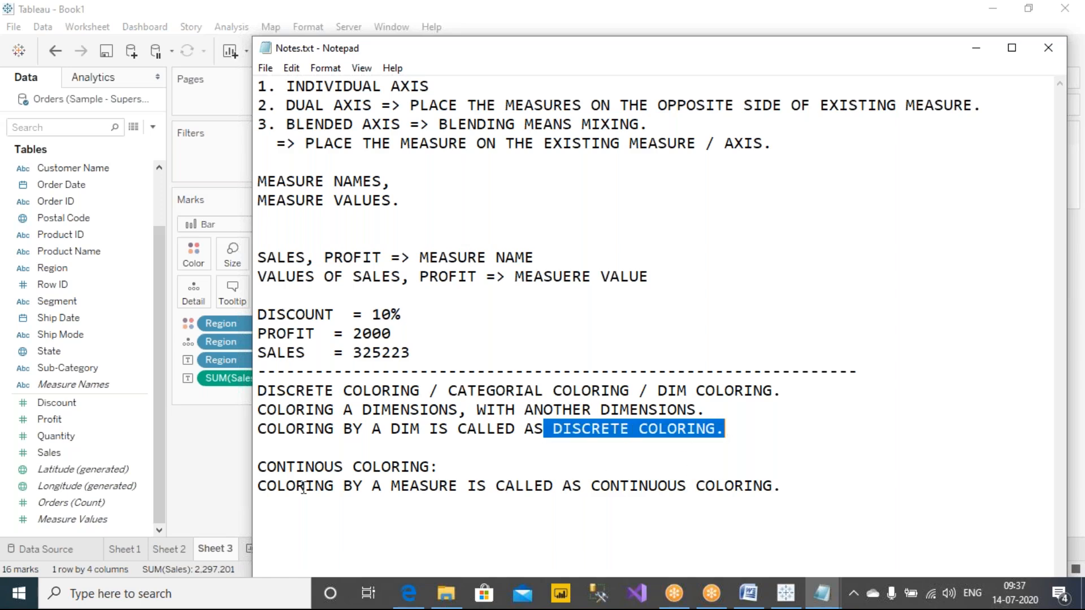
Step: Switch to Tableau and create a new worksheet with Order Date by year on rows and the sum of Sales on columns
left_click(199, 482)
mouse_move(659, 441)
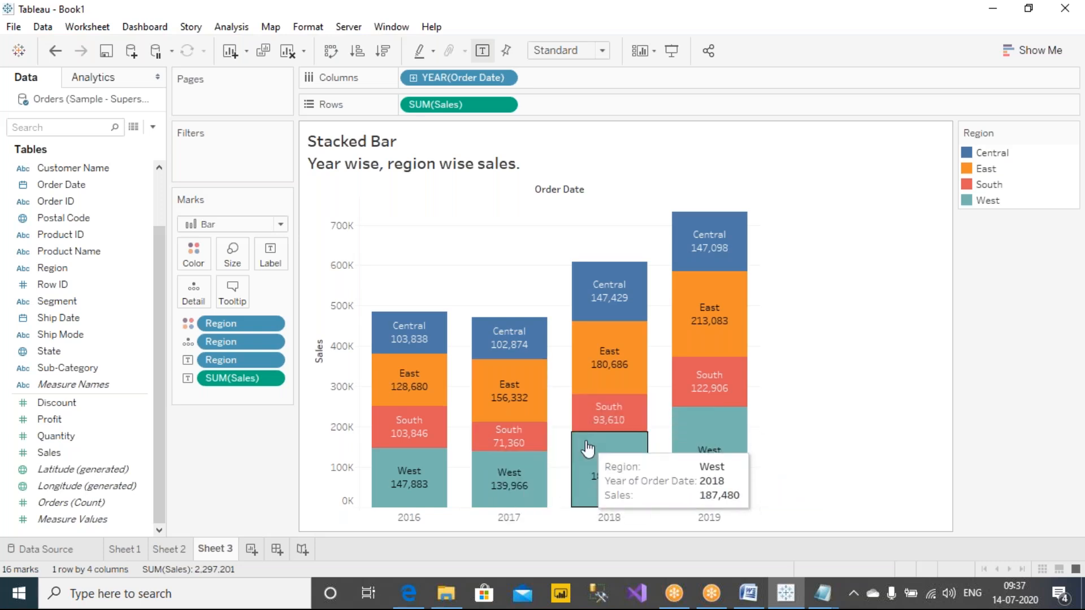
left_click(251, 551)
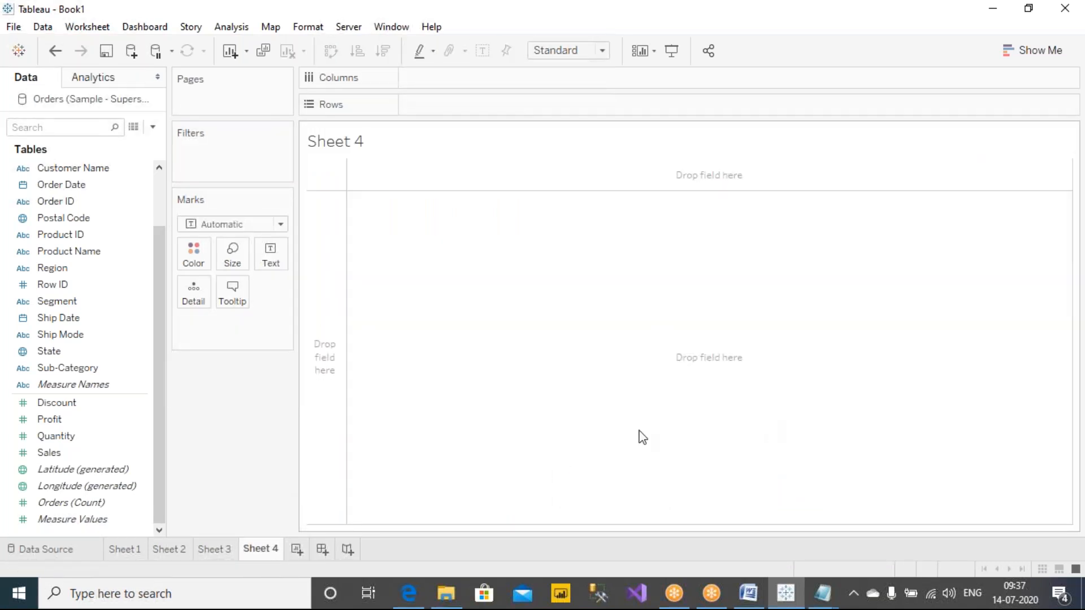
left_click_drag(73, 186, 465, 112)
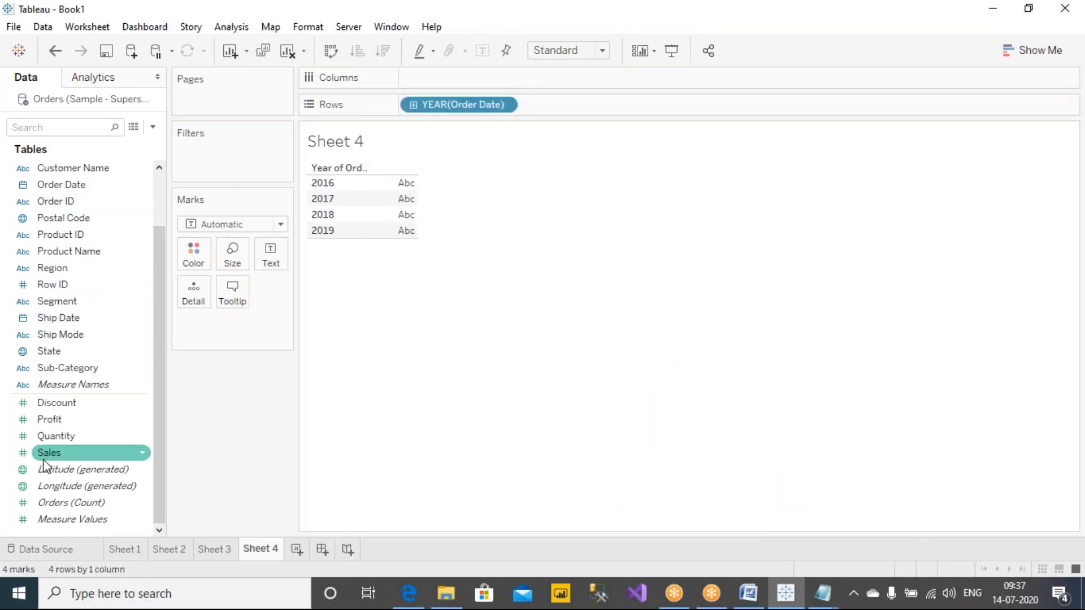
left_click_drag(48, 461, 445, 78)
Step: Change the marks to bars, swap rows and columns to make the bars vertical, and show the mark labels
left_click(235, 227)
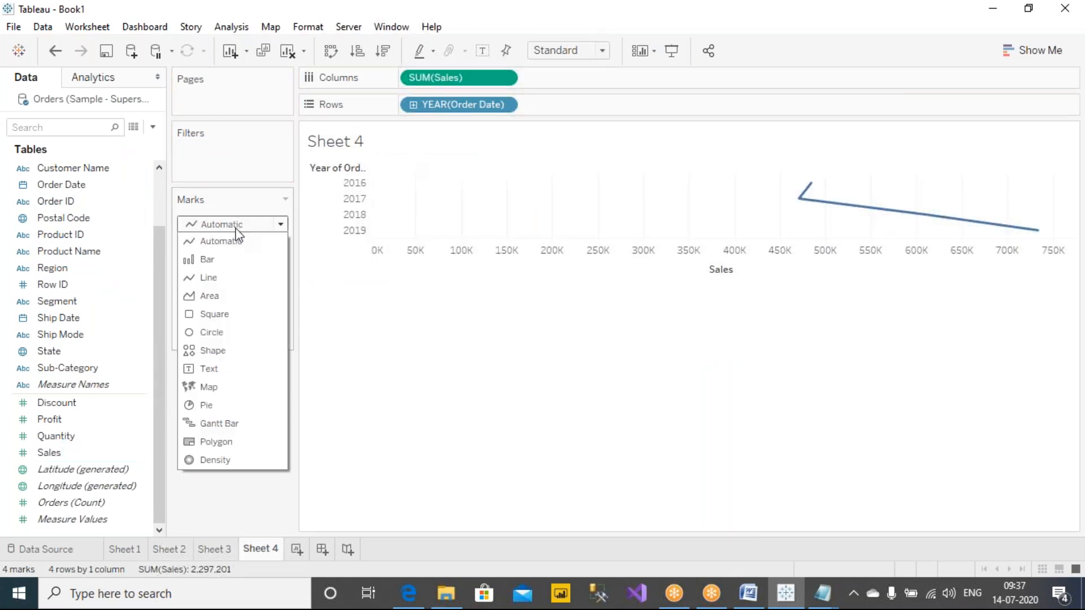
left_click(433, 362)
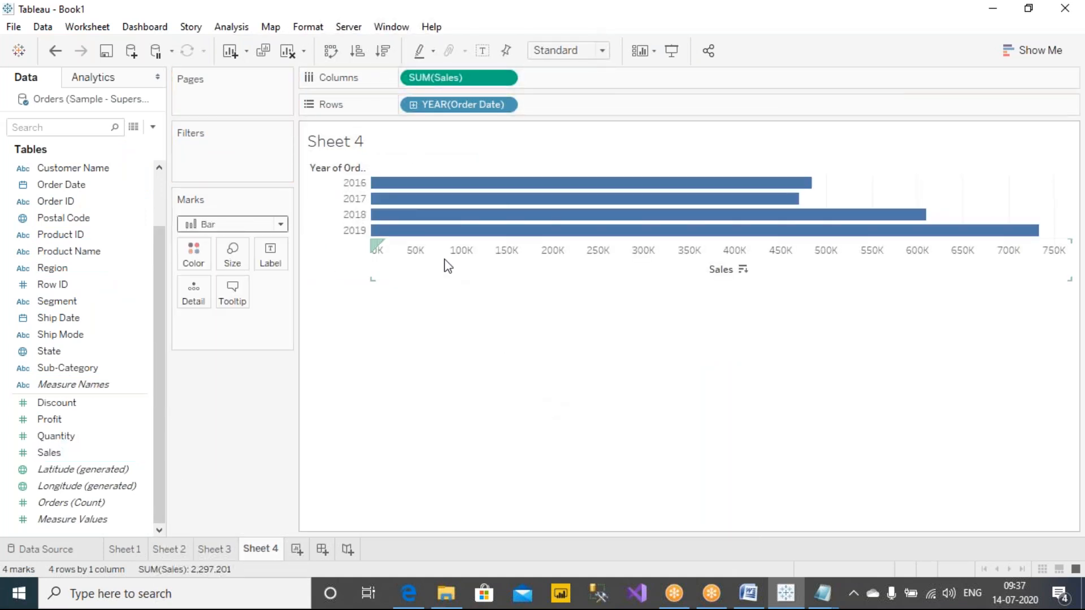
left_click(331, 52)
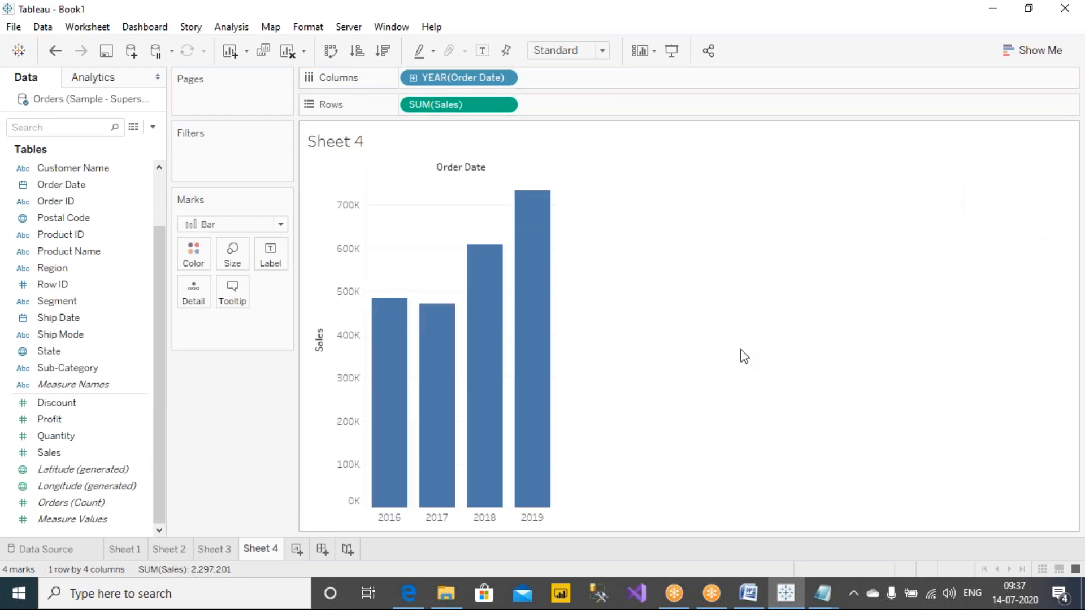
left_click(482, 52)
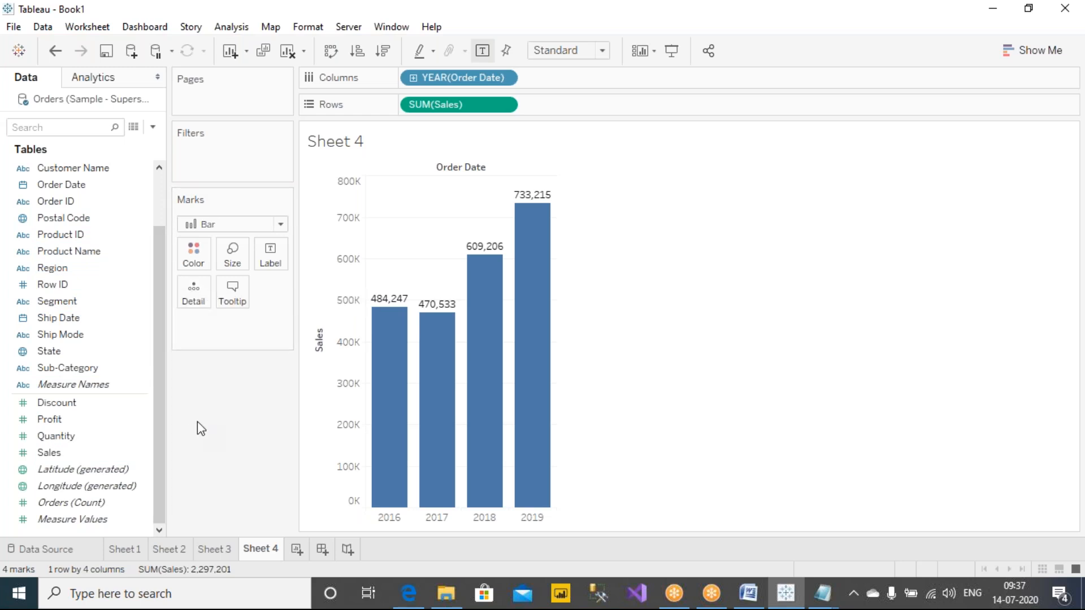
Step: Annotate with the red pen: underline SUM(Sales) on rows, draw a line from the Sales field to Color and circle Sales
left_click(52, 457)
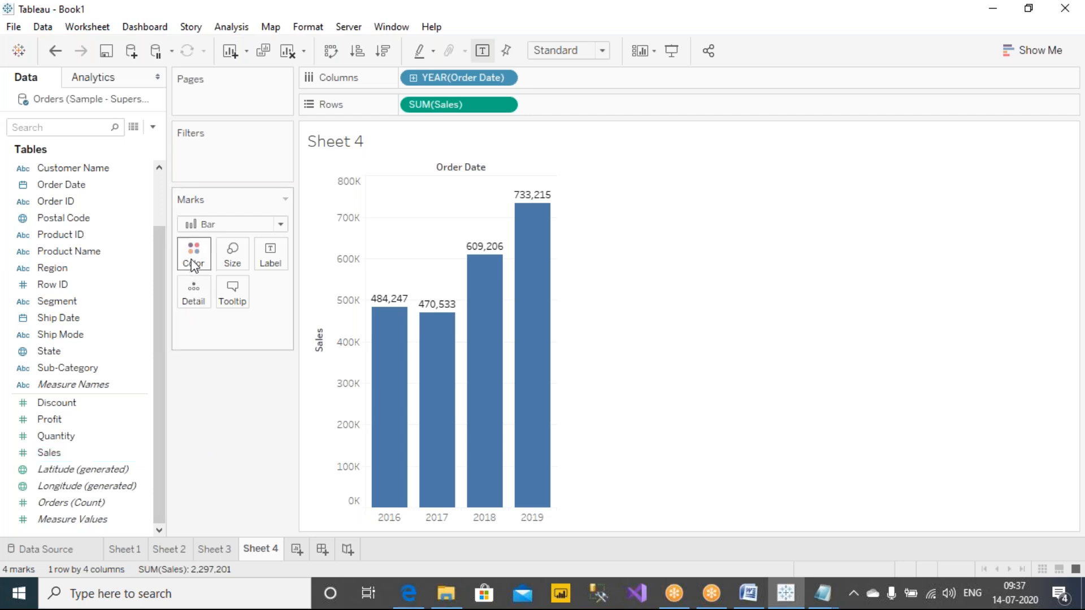
left_click(670, 49)
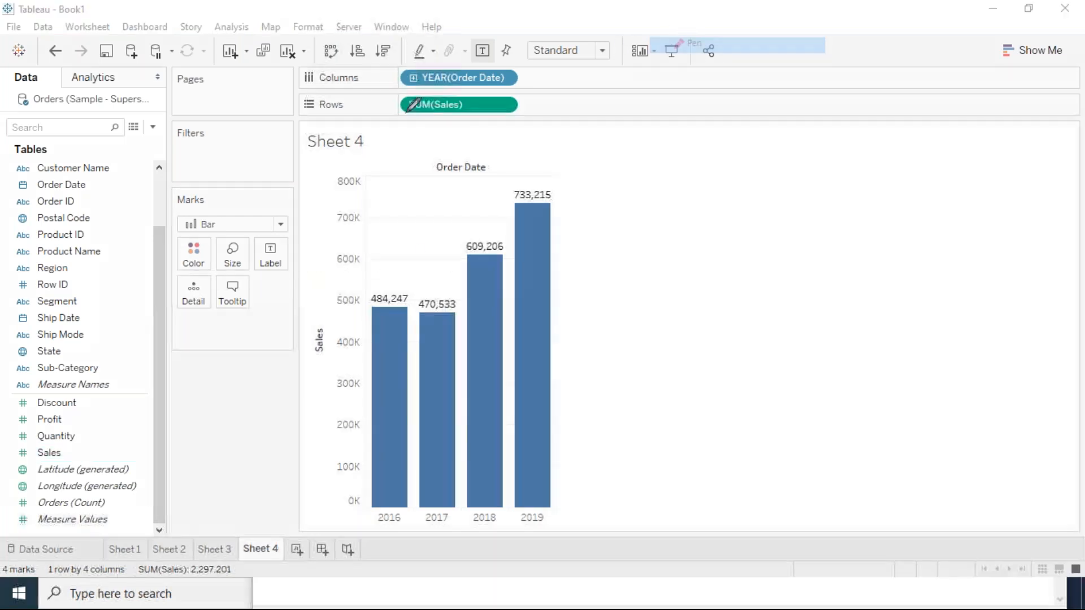
mouse_move(397, 115)
left_mouse_down()
mouse_move(496, 125)
mouse_move(480, 123)
left_mouse_up()
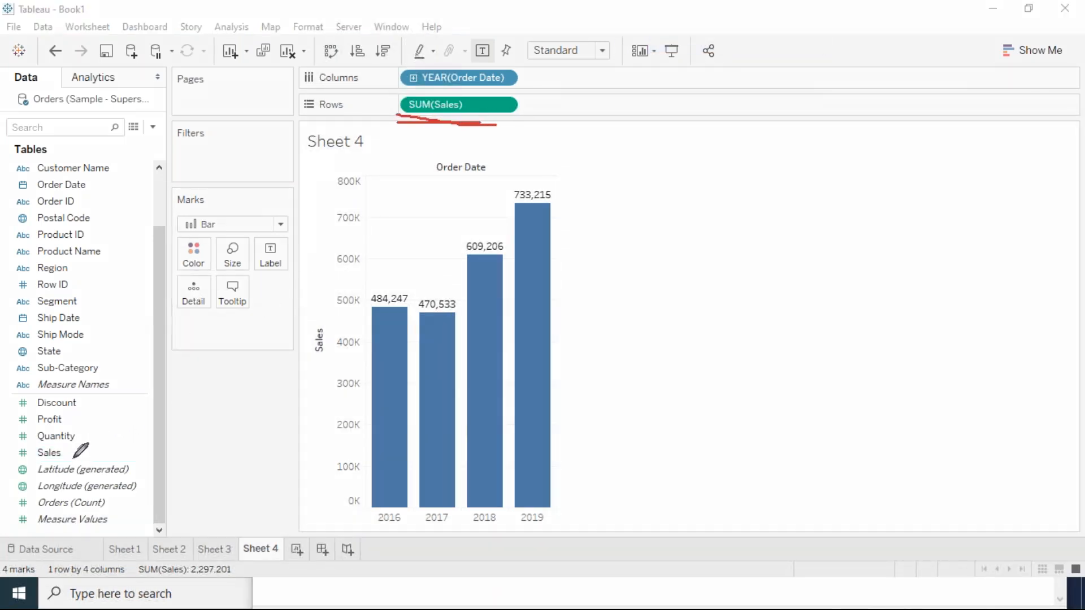
mouse_move(67, 456)
left_mouse_down()
mouse_move(108, 455)
mouse_move(174, 252)
left_mouse_up()
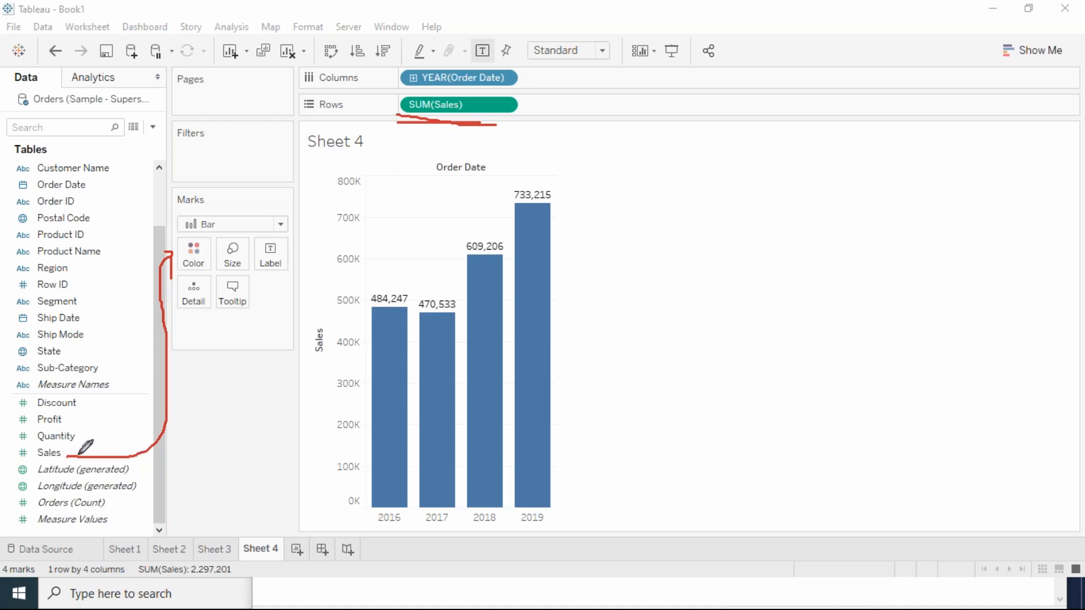
mouse_move(70, 445)
left_mouse_down()
mouse_move(11, 452)
mouse_move(62, 460)
mouse_move(76, 446)
left_mouse_up()
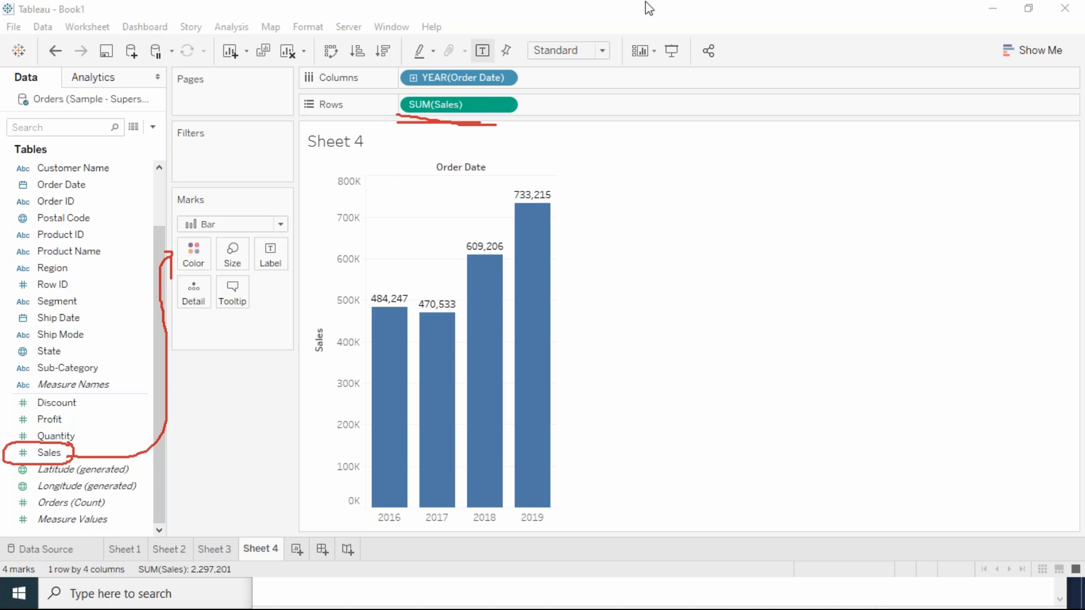
Step: Clear the pen marks, color the bars by the sum of Sales and sort the years in ascending order of sales
key("Escape")
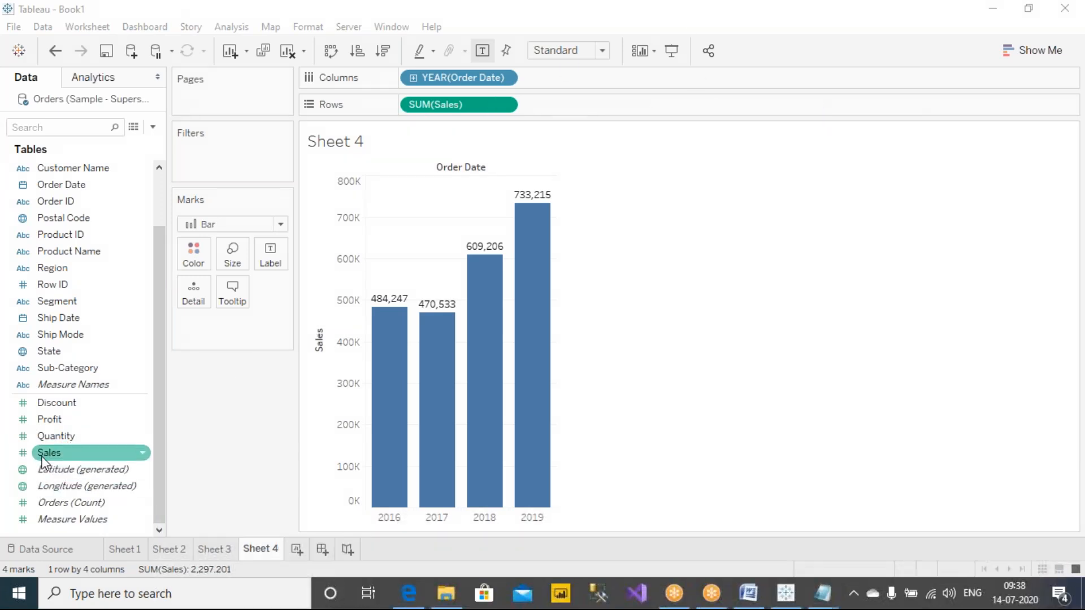
mouse_move(41, 456)
left_mouse_down()
mouse_move(160, 408)
mouse_move(193, 255)
left_mouse_up()
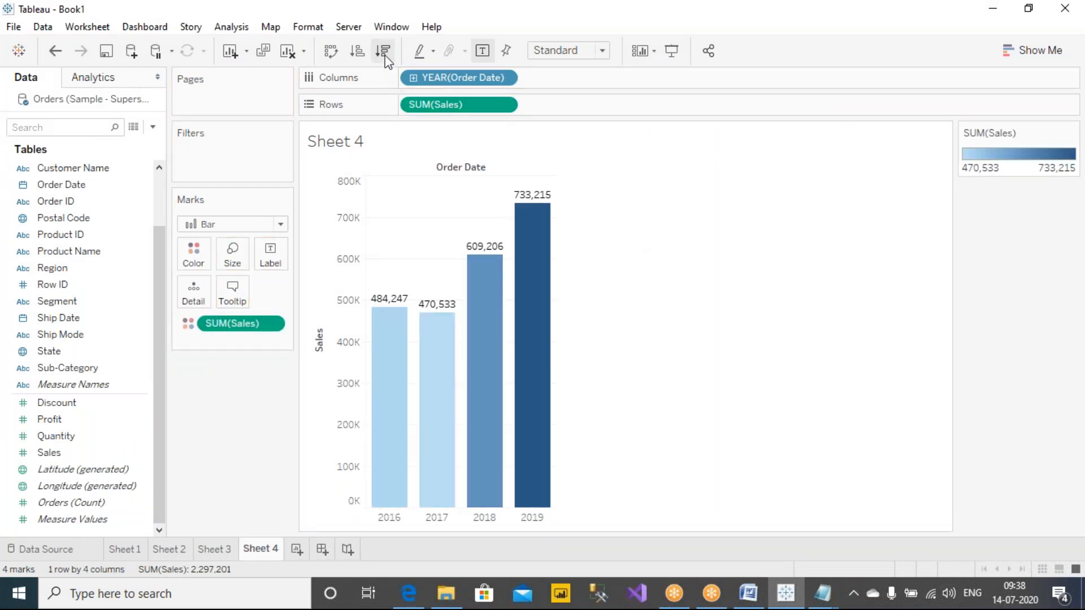
left_click(358, 52)
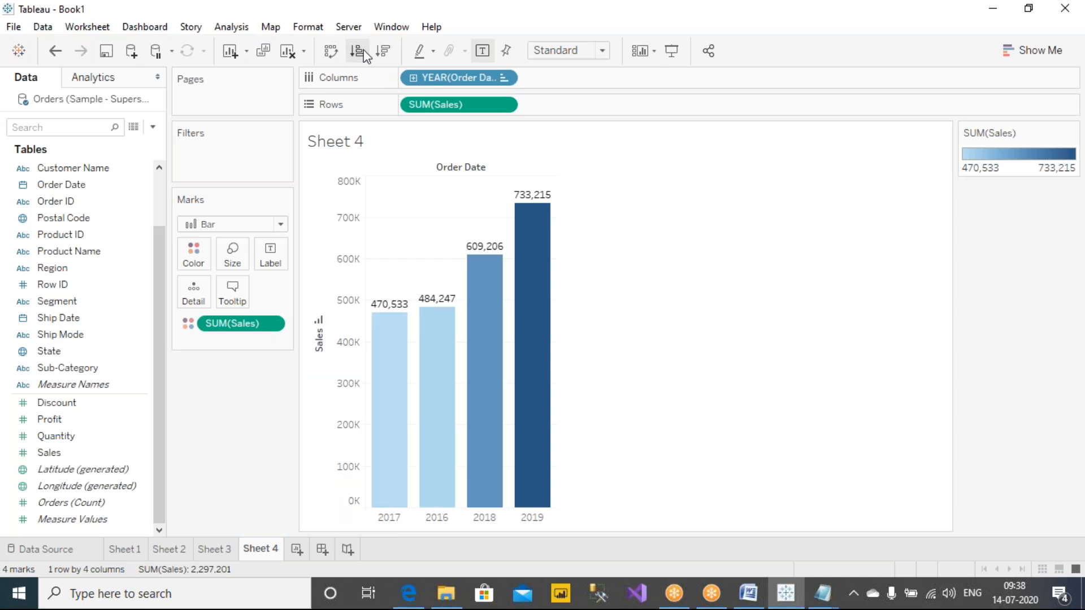
Step: Annotate with the red pen: circle the whole bar chart and connect it by a line to a circled 1
left_click(696, 12)
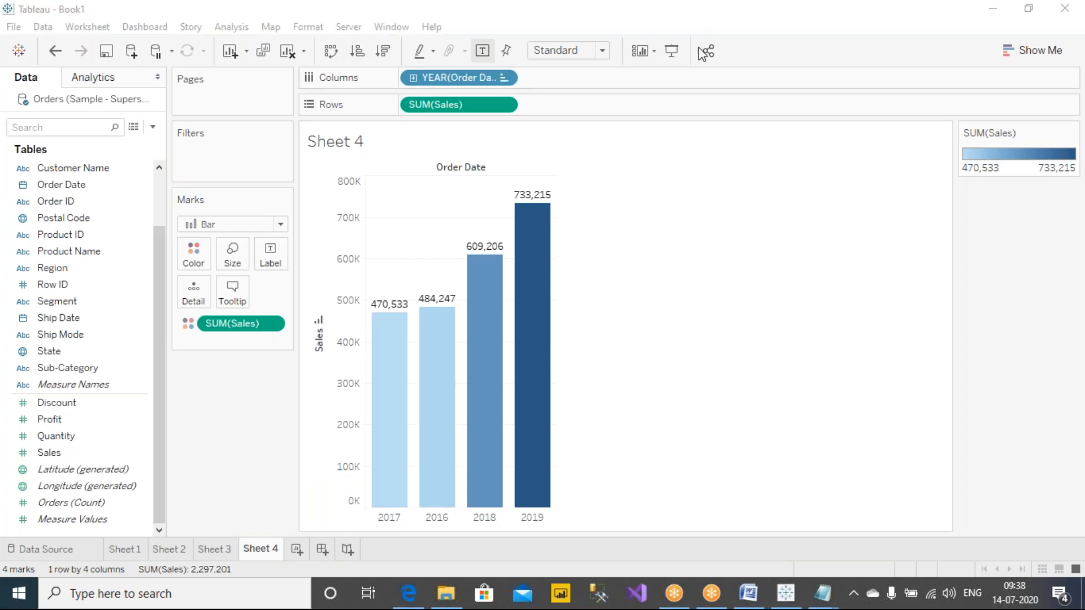
mouse_move(598, 228)
left_mouse_down()
mouse_move(518, 175)
mouse_move(333, 390)
mouse_move(490, 548)
mouse_move(644, 269)
mouse_move(591, 206)
left_mouse_up()
left_click_drag(604, 275, 793, 269)
mouse_move(800, 227)
left_mouse_down()
mouse_move(819, 283)
mouse_move(805, 227)
left_mouse_up()
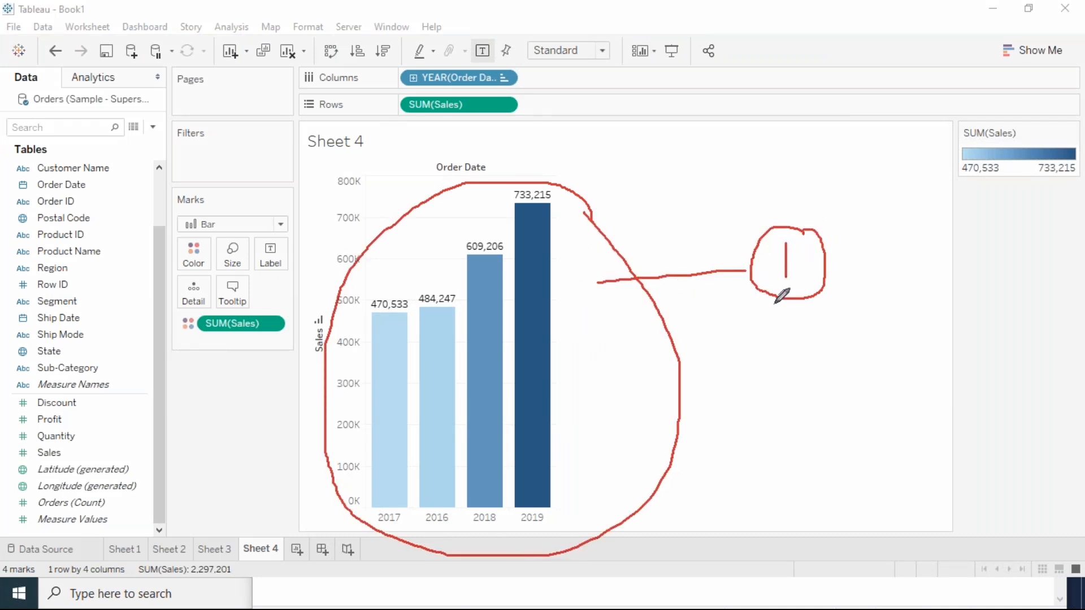
Step: Annotate the lightest bar with a line to a circled L, and the darkest bar with a line to a circled note
left_click_drag(389, 333, 311, 226)
left_click_drag(317, 180, 331, 202)
left_click(337, 192)
mouse_move(542, 227)
left_mouse_down()
mouse_move(704, 172)
mouse_move(726, 182)
left_mouse_up()
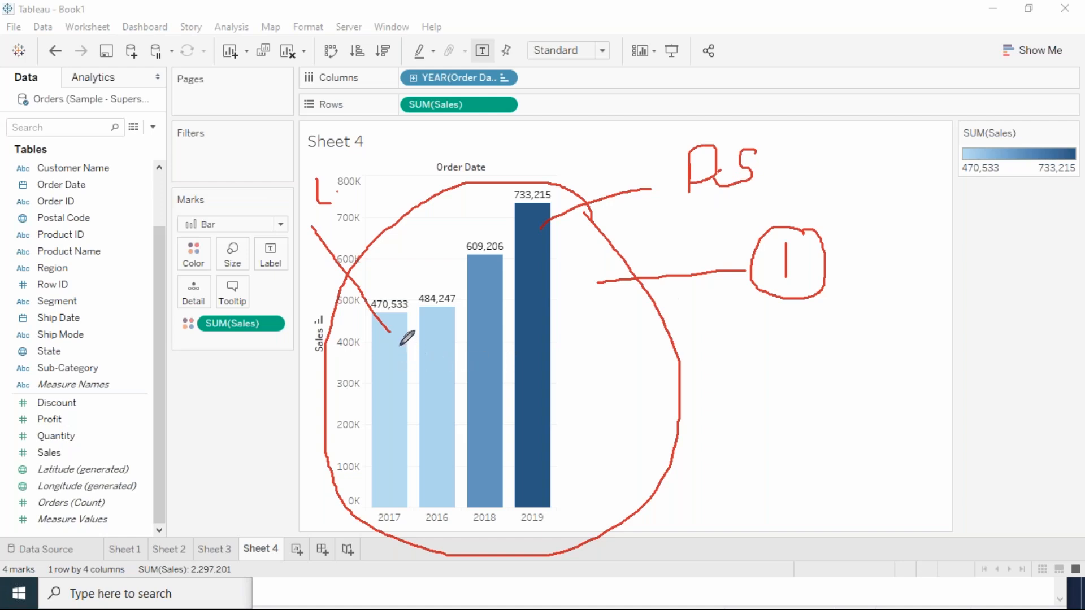
mouse_move(333, 151)
left_mouse_down()
mouse_move(346, 192)
mouse_move(341, 156)
left_mouse_up()
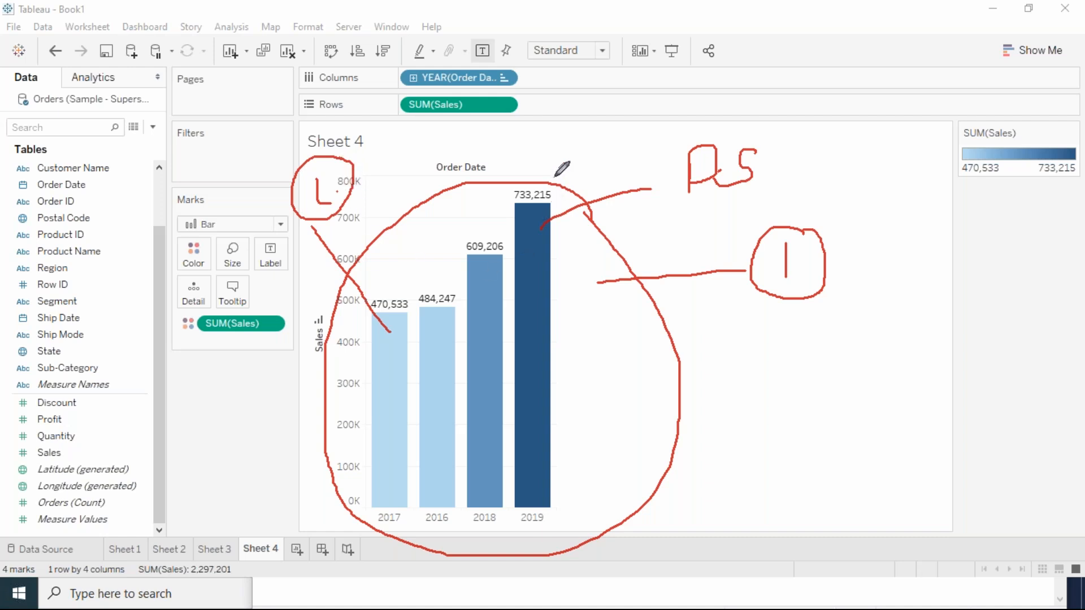
left_click_drag(549, 185, 562, 159)
mouse_move(790, 117)
left_mouse_down()
mouse_move(726, 203)
mouse_move(805, 129)
left_mouse_up()
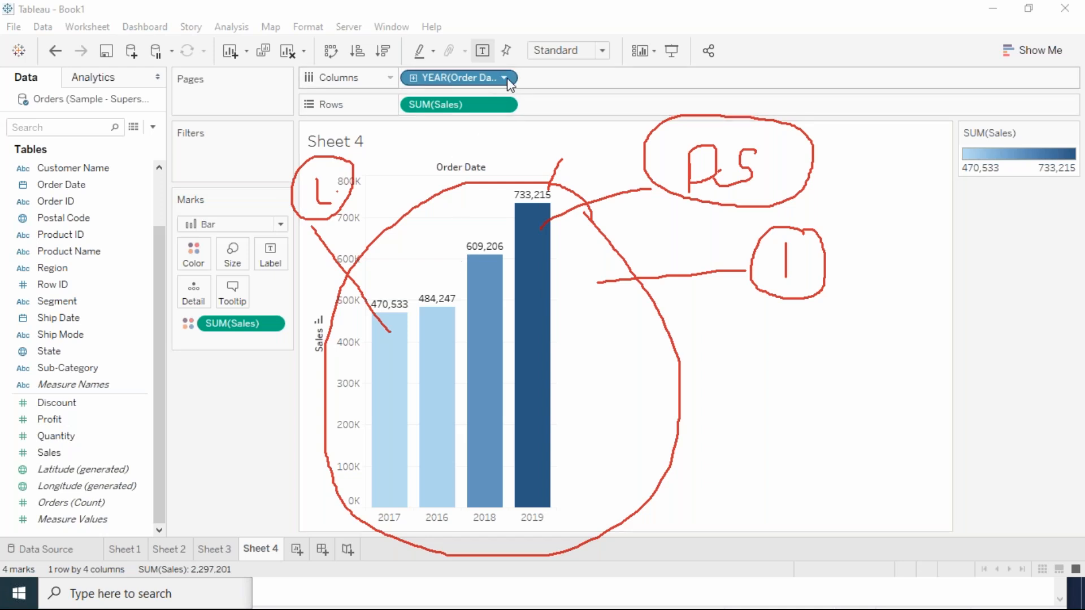
Step: Replace the year on columns with Sub-Category sorted in ascending order of sales, and clear the red pen marks
left_click_drag(68, 368, 446, 77)
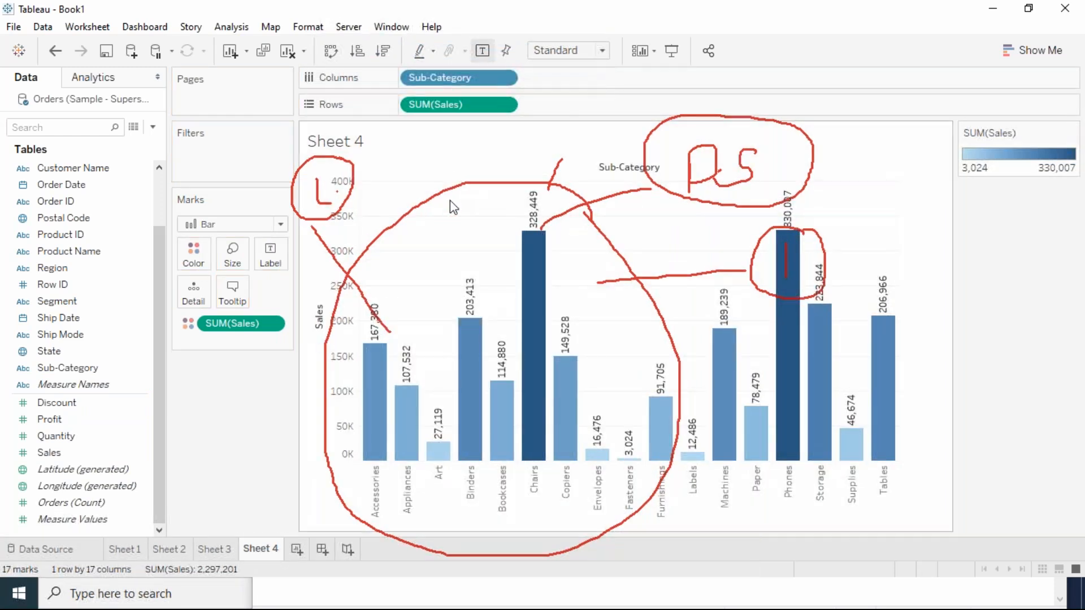
left_click(357, 50)
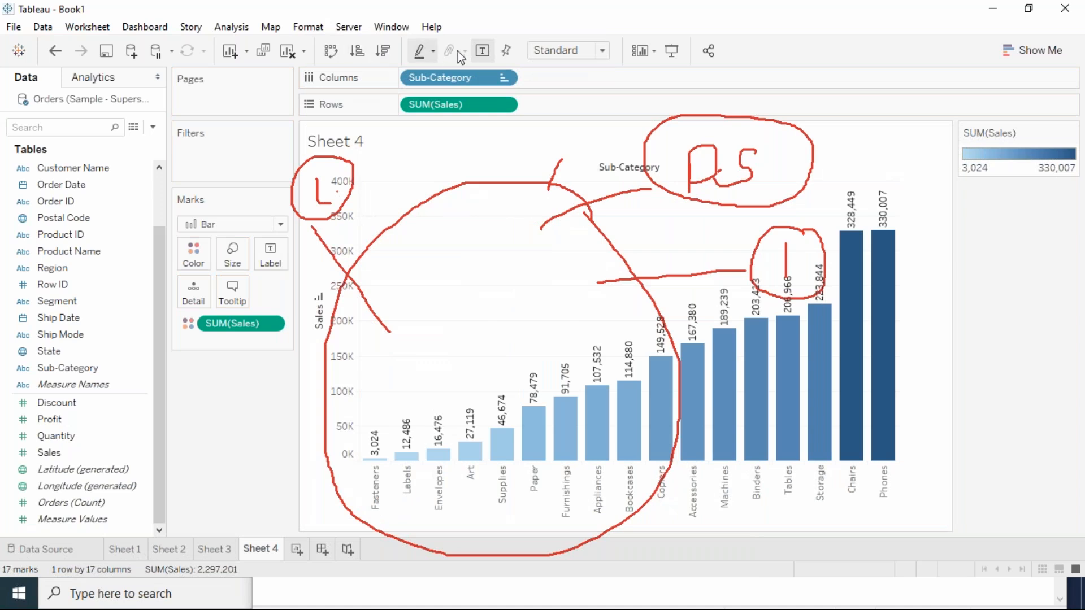
left_click(710, 77)
left_click(723, 121)
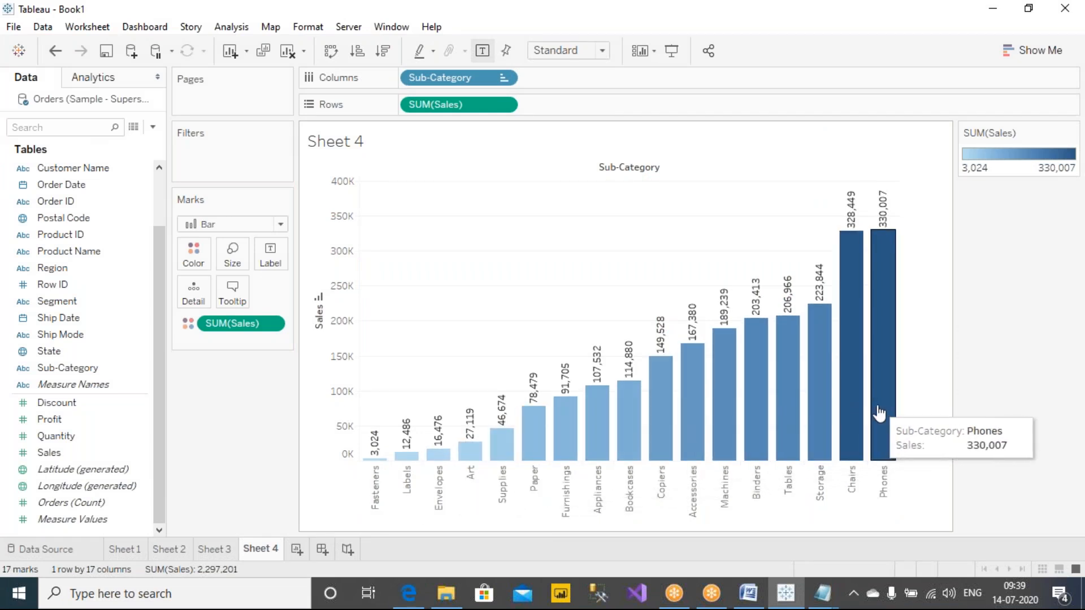
Step: Examine the color settings for Sales, noting the gradient palette, and close them without changes
left_click(193, 253)
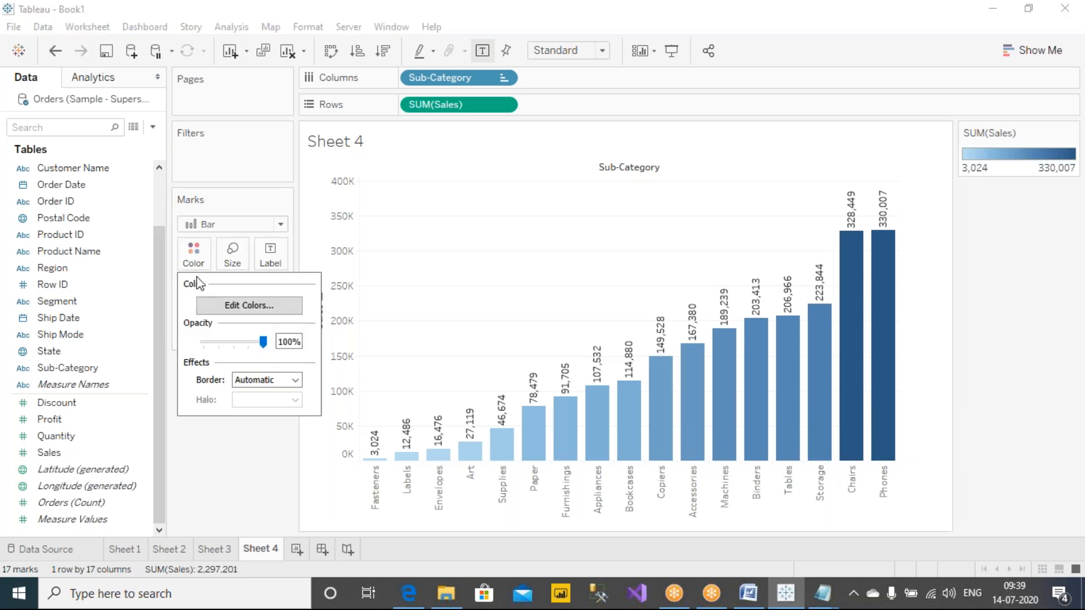
left_click(248, 306)
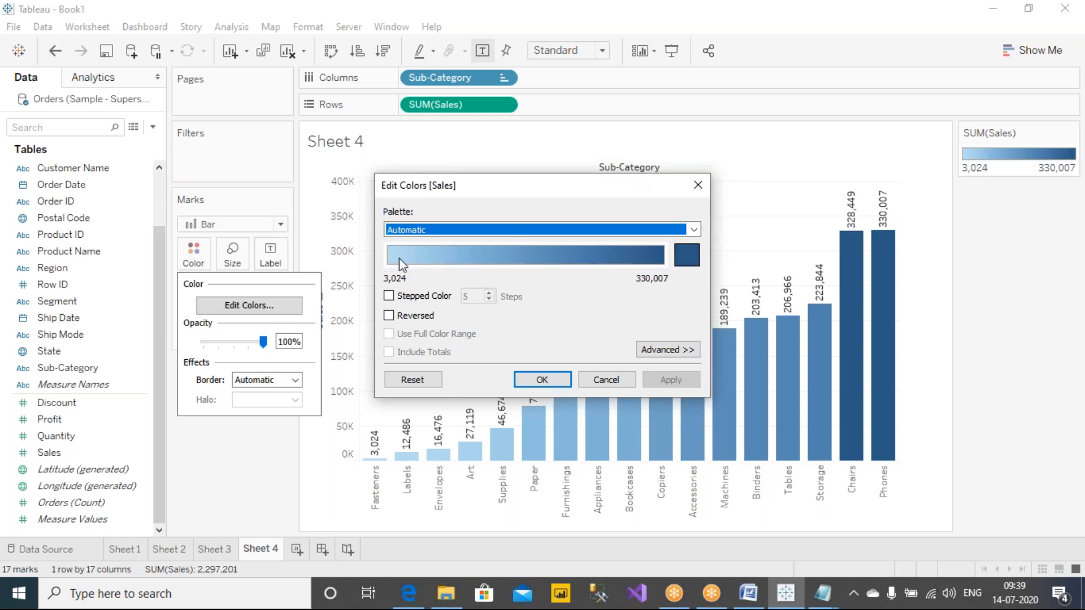
left_click(697, 185)
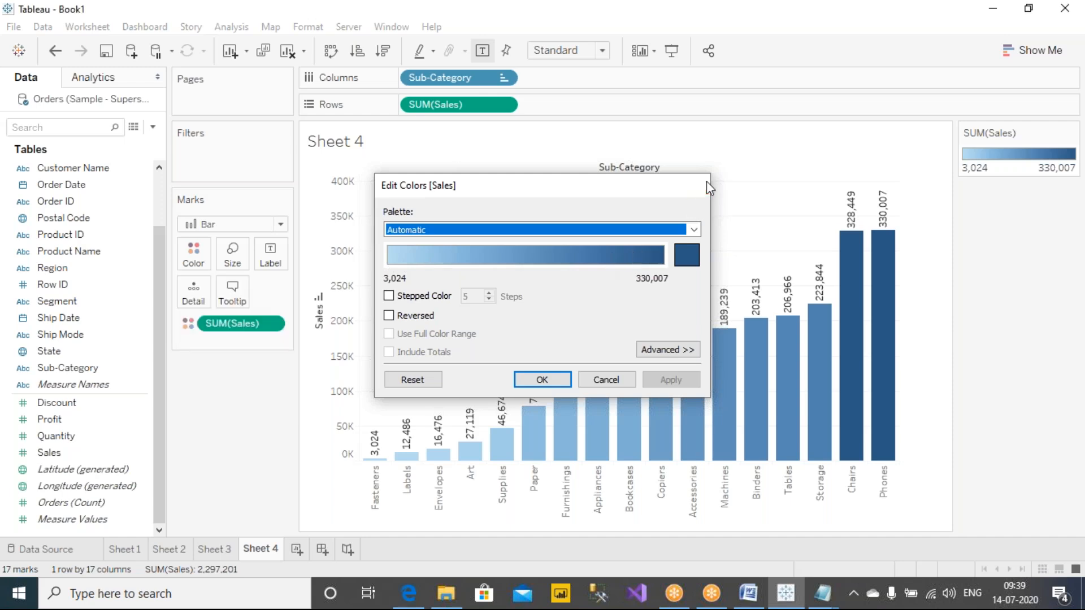
Step: Examine the color settings for Region on Sheet 3, where each data item has its own color, and cancel them
left_click(214, 549)
left_click(193, 254)
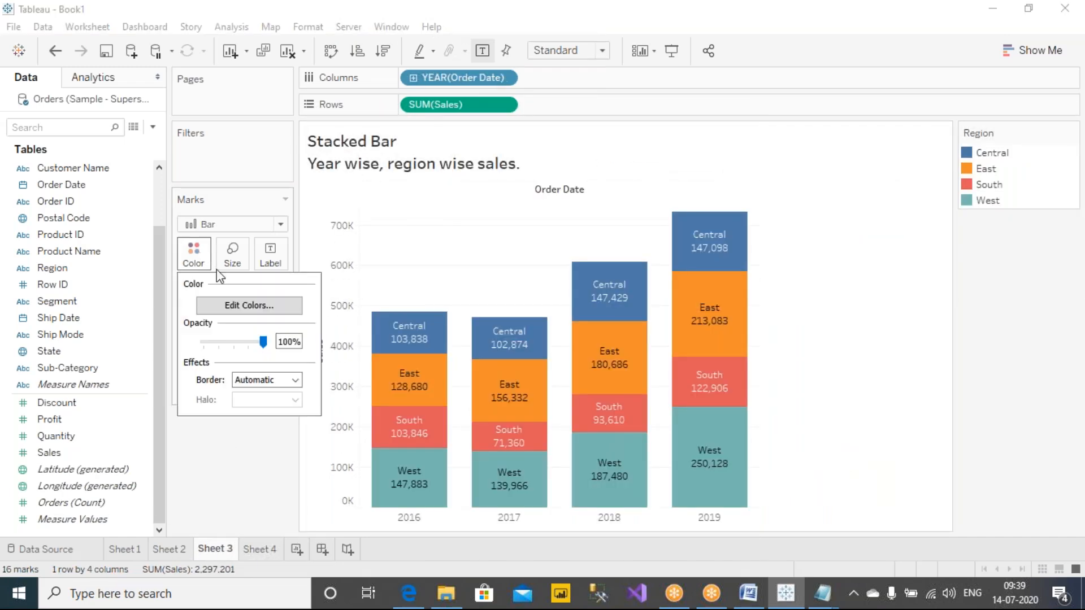
left_click(244, 308)
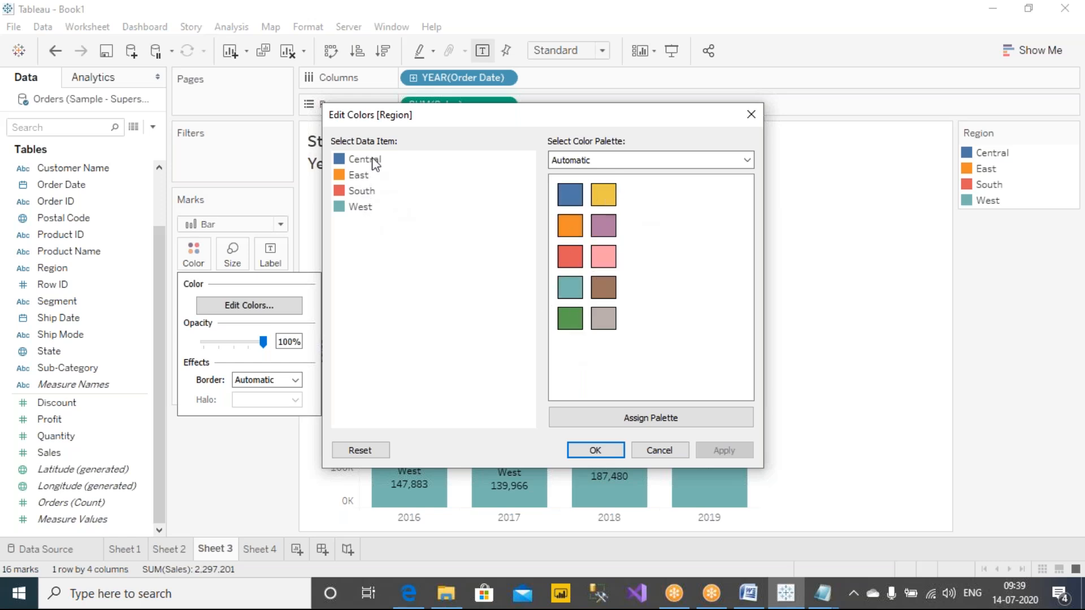
left_click(657, 450)
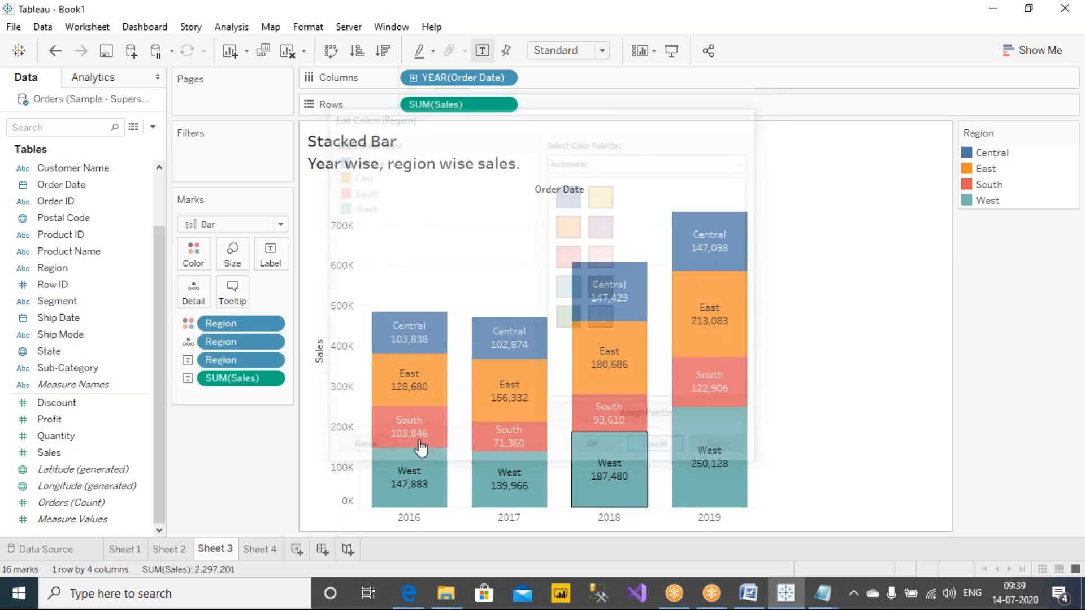
Step: On Sheet 4, change the Sales color scale to a custom sequential palette based on a basic green
left_click(261, 549)
left_click(202, 265)
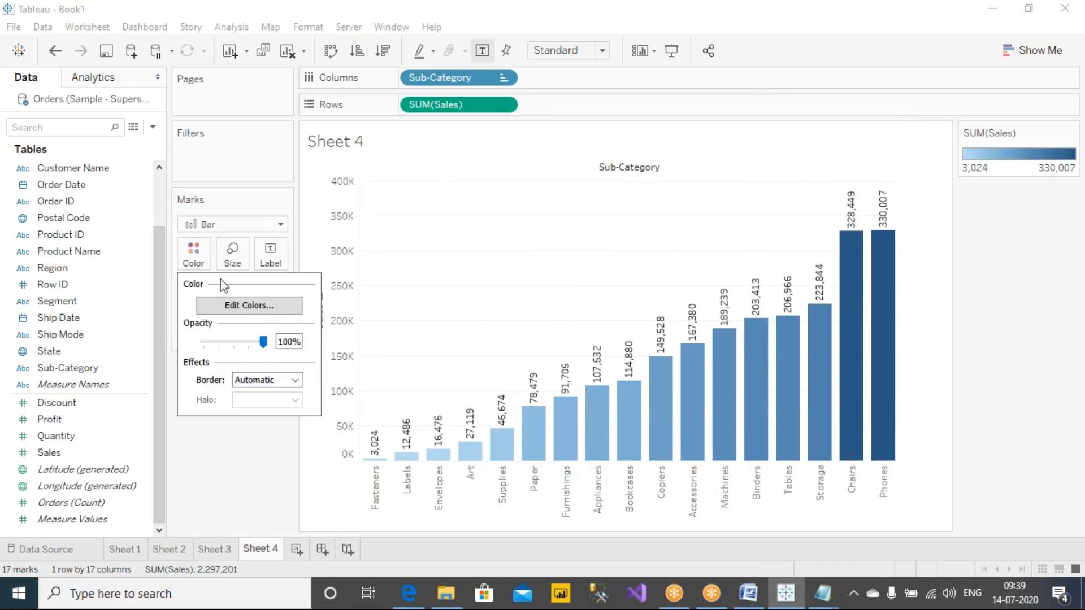
left_click(232, 304)
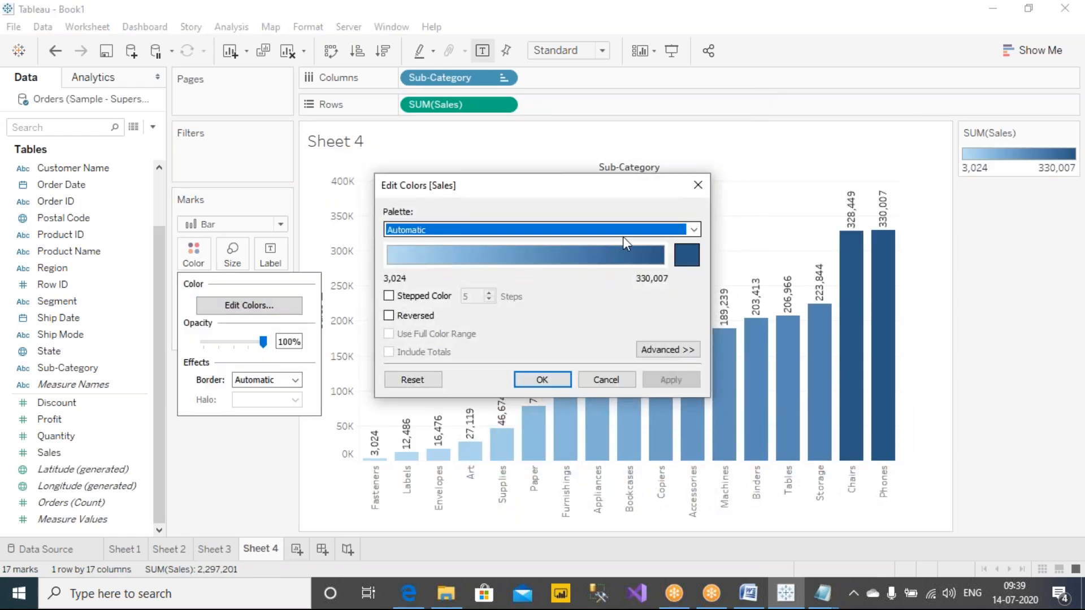
left_click(644, 236)
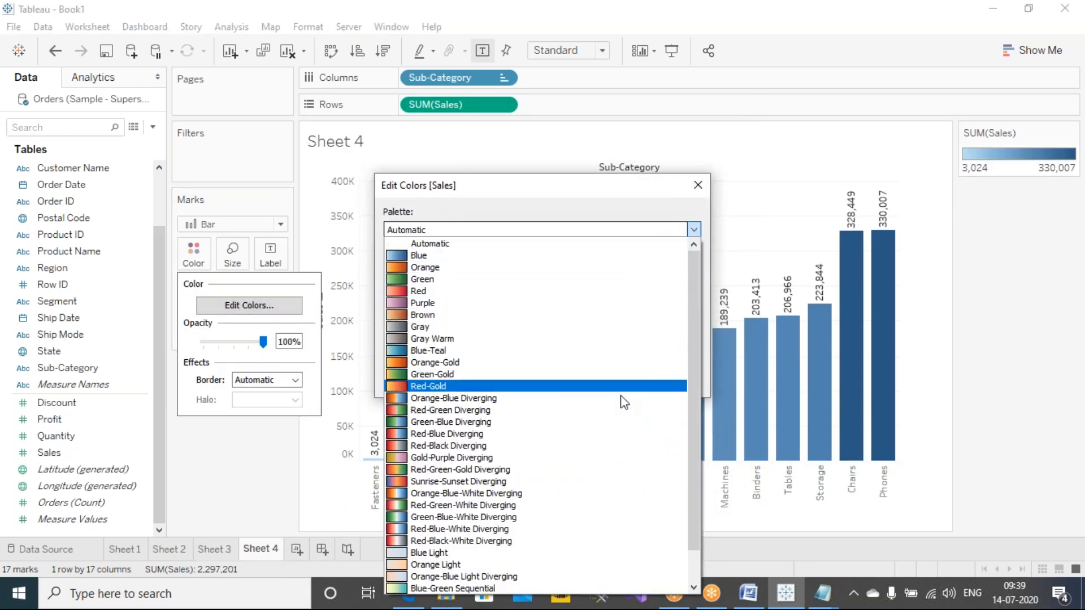
left_click(637, 219)
left_click(687, 256)
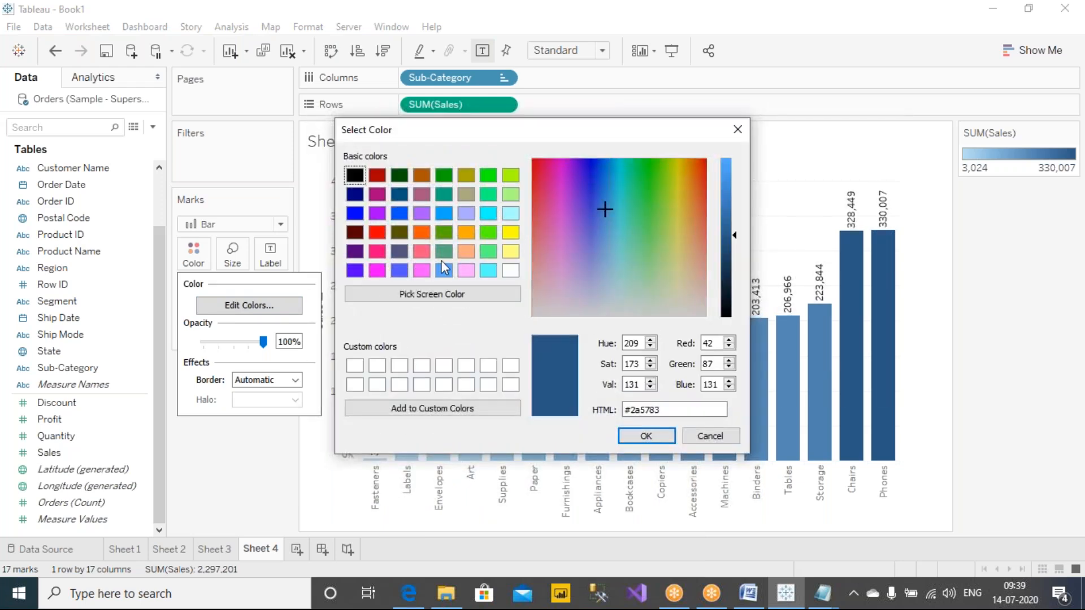
left_click(443, 233)
left_click(646, 436)
left_click(671, 380)
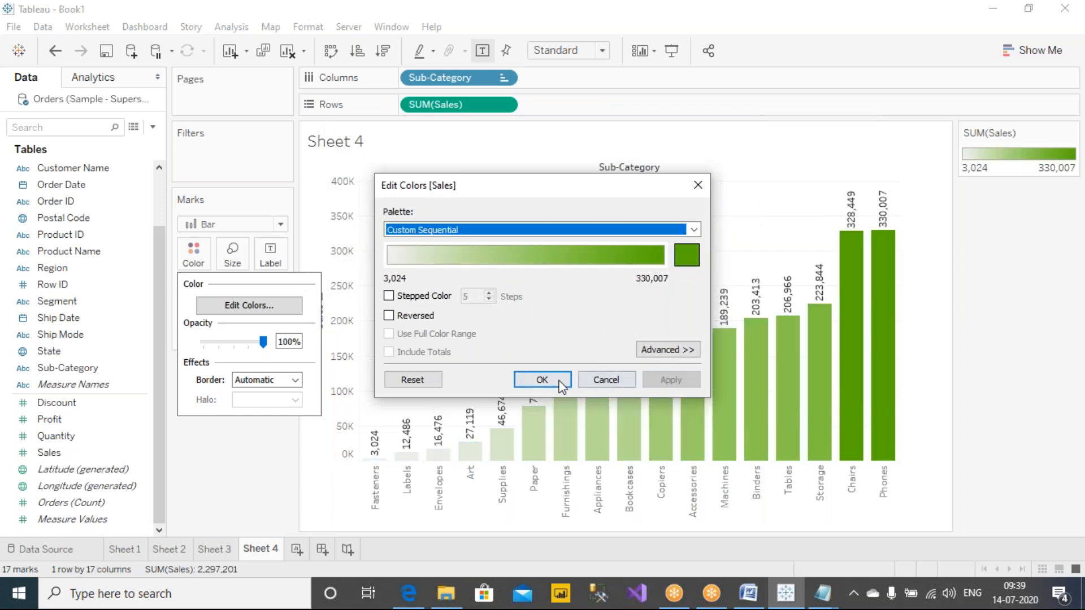
left_click(561, 386)
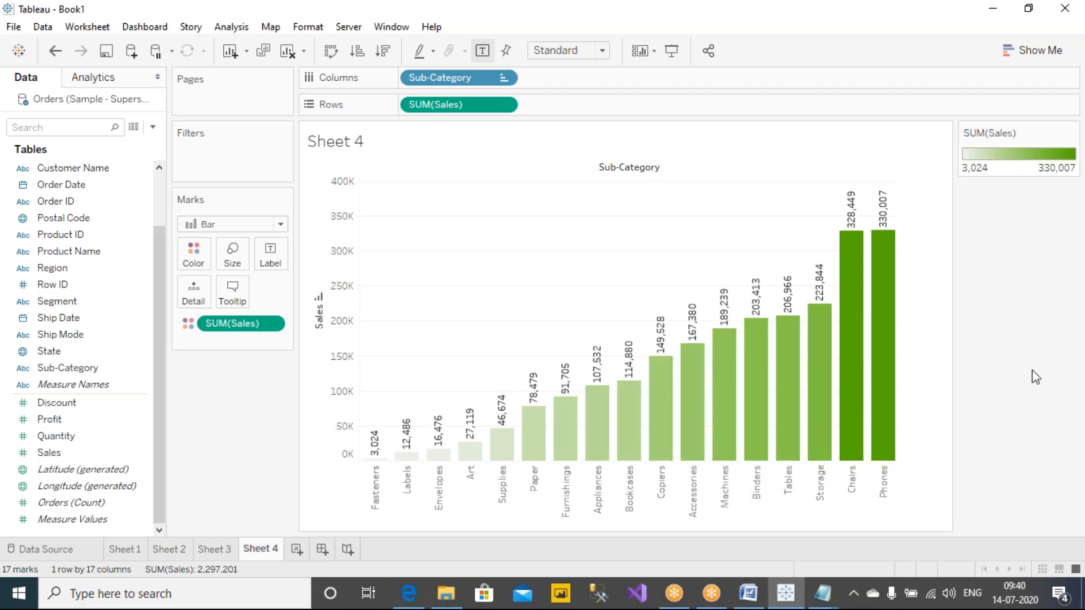
Step: Replace the Sheet 4 title with "Continuous coloring" in bold
double_click(375, 142)
key("ctrl+a")
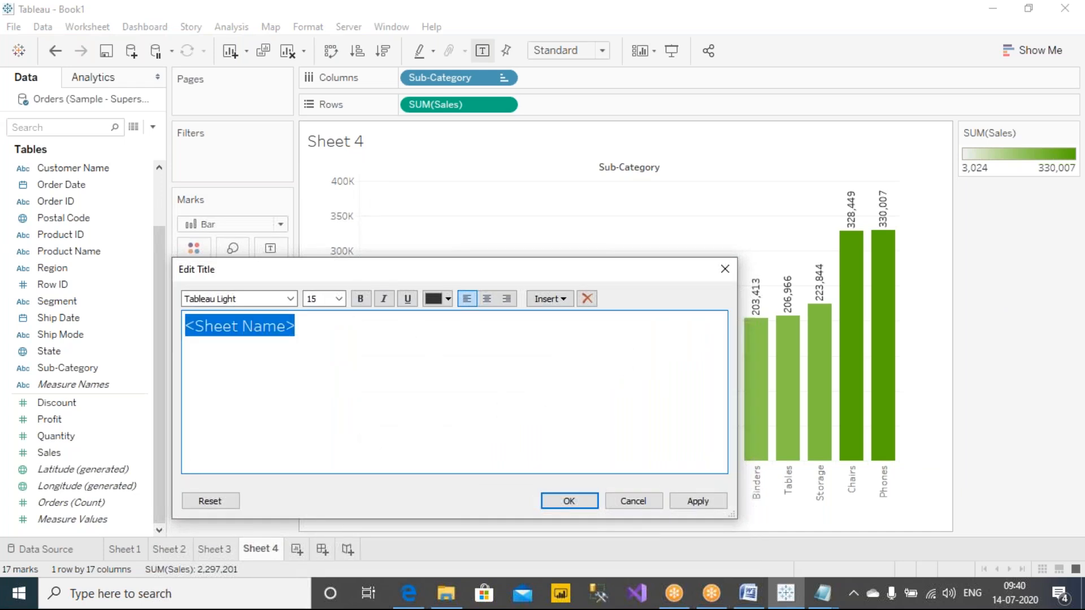
type("cON")
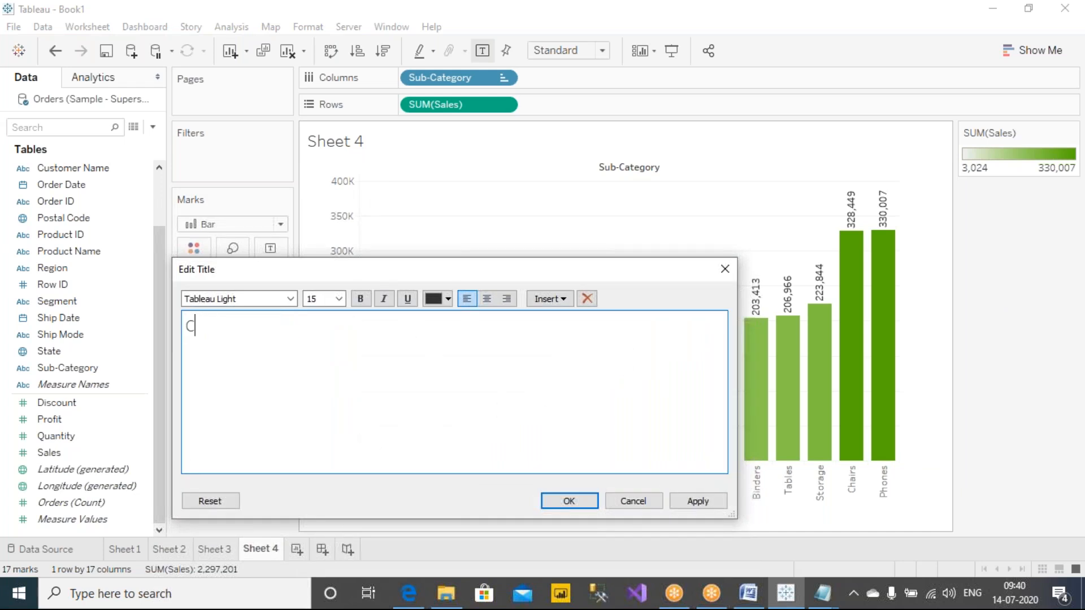
type("tinuous coloring")
key("ctrl+a")
key("ctrl+b")
left_click(699, 501)
left_click(569, 501)
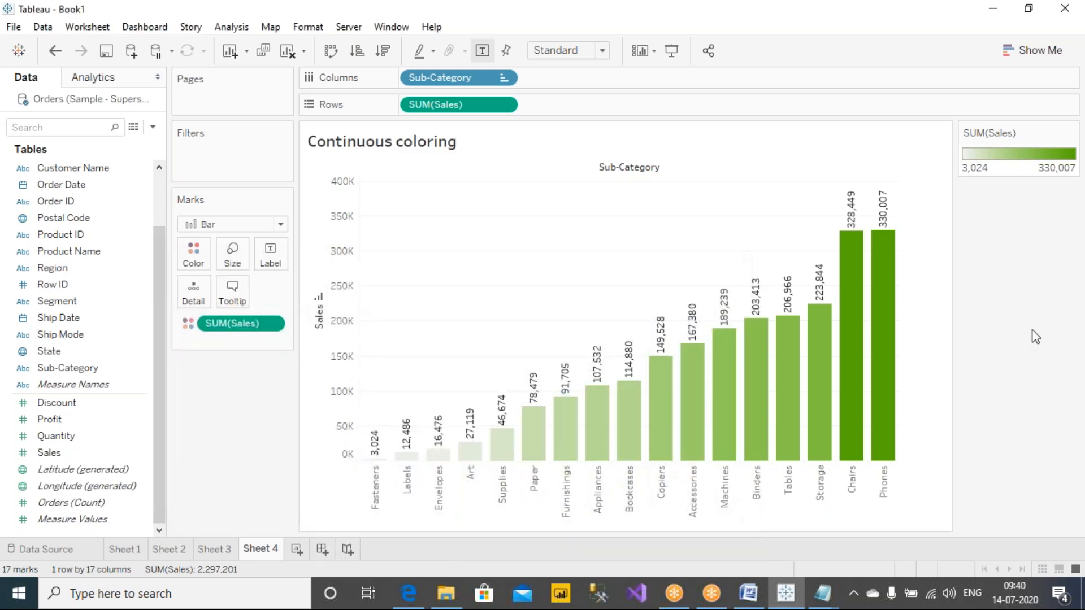
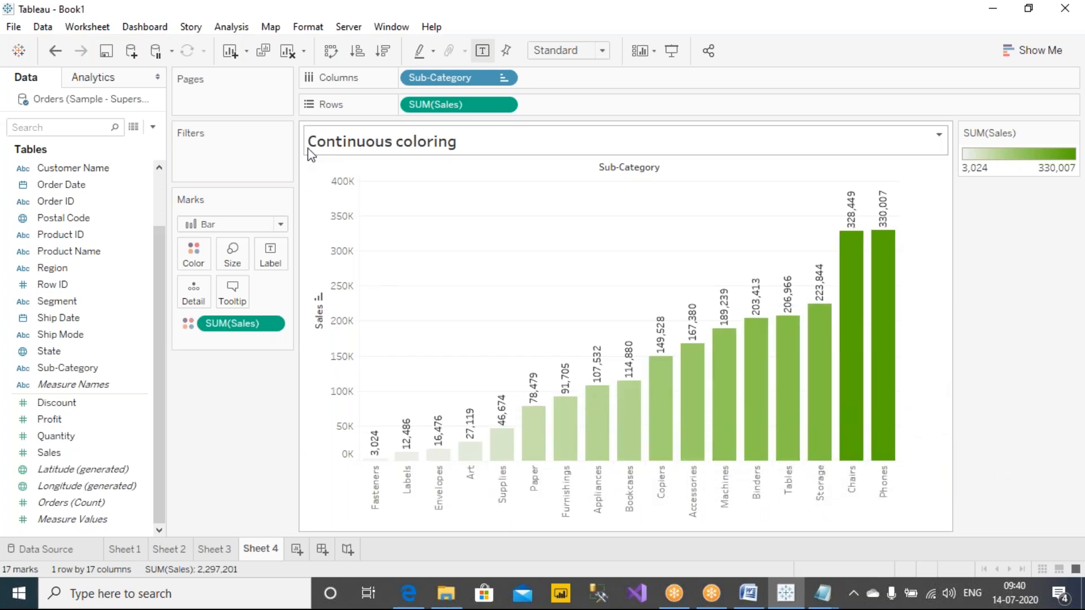
Step: Try the Sales bars in descending and ascending order, and clear the sort from Sub-Category
left_click(385, 54)
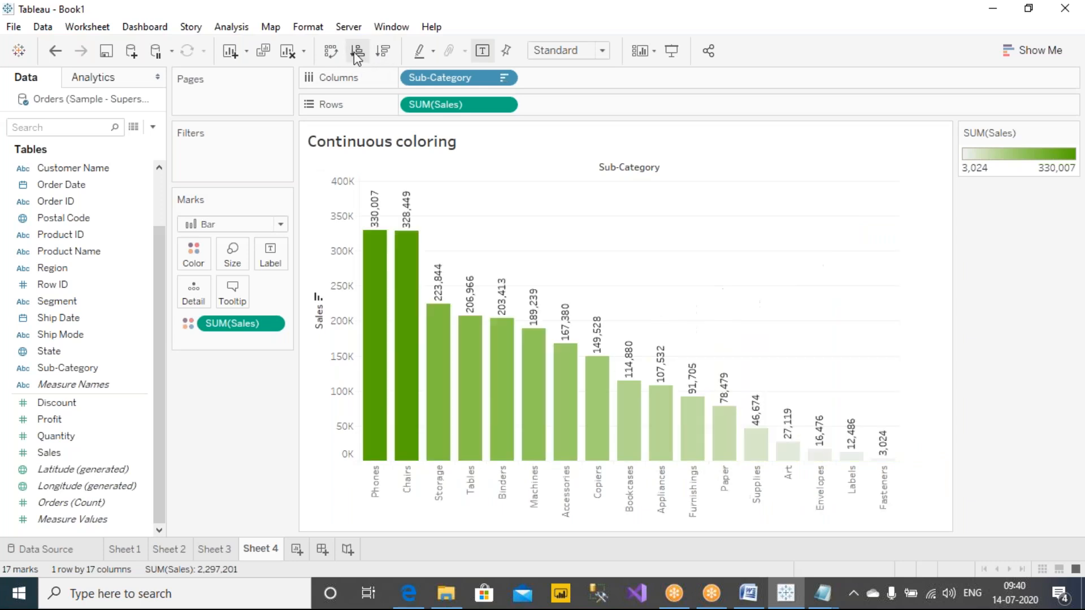
left_click(356, 54)
left_click(385, 54)
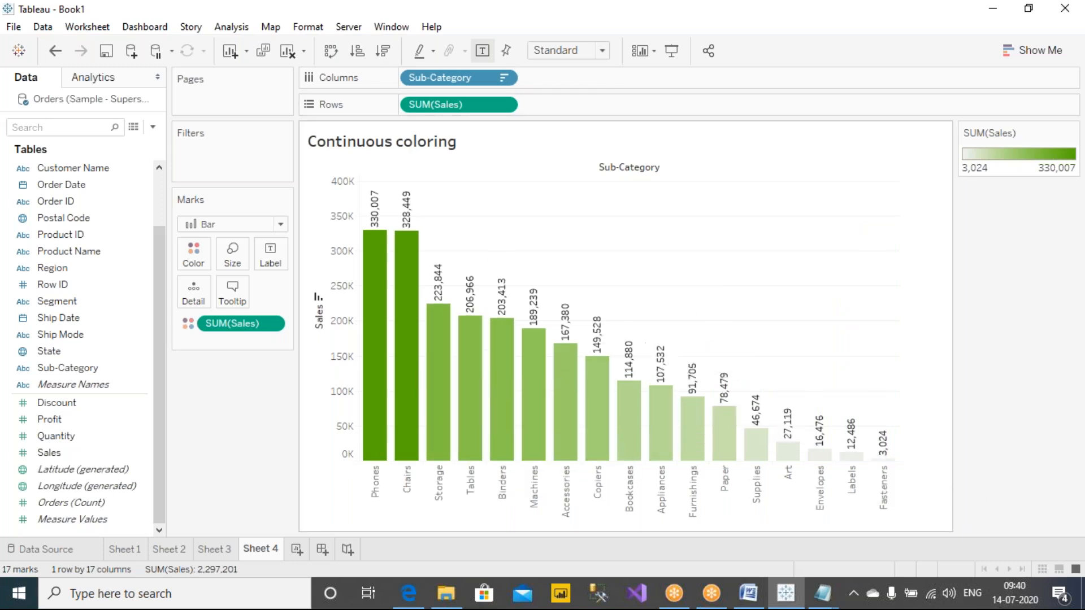
right_click(485, 83)
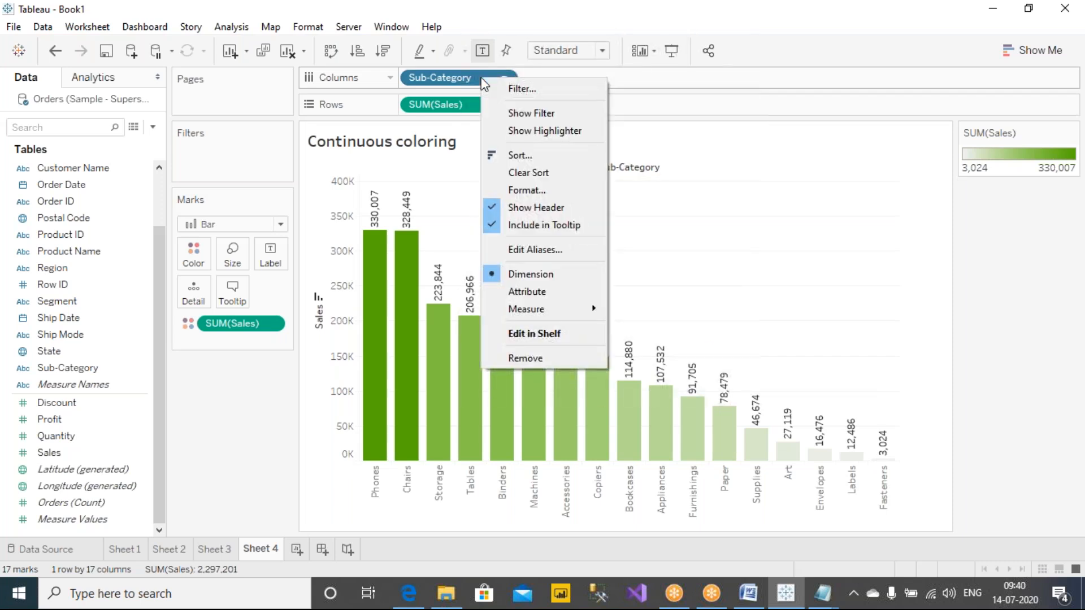
left_click(538, 172)
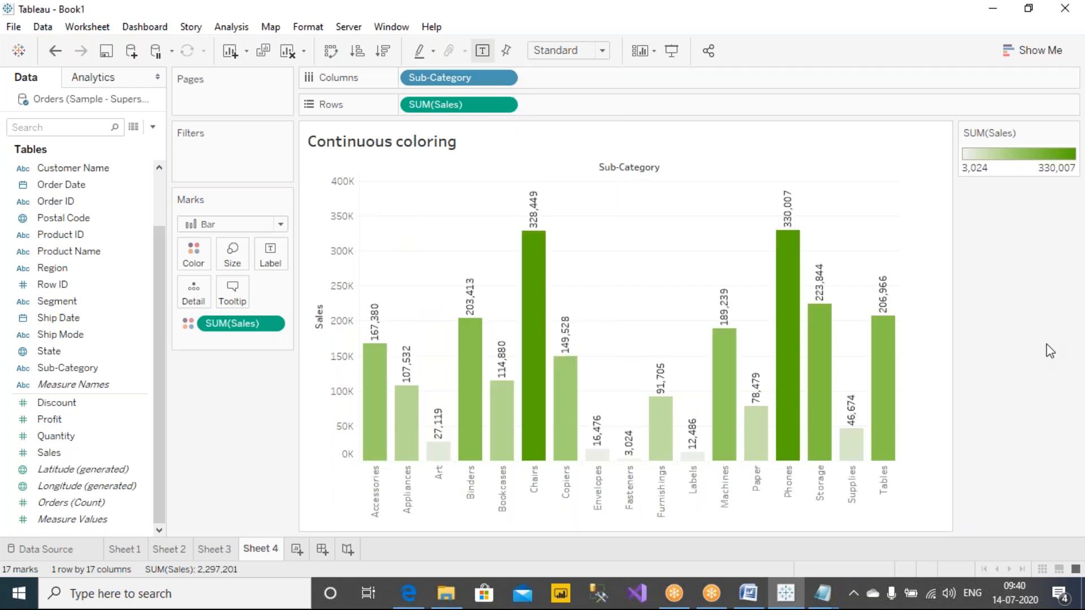
Step: Remove Sales from the bar coloring and color the bars by Profit instead
left_click_drag(242, 328, 243, 418)
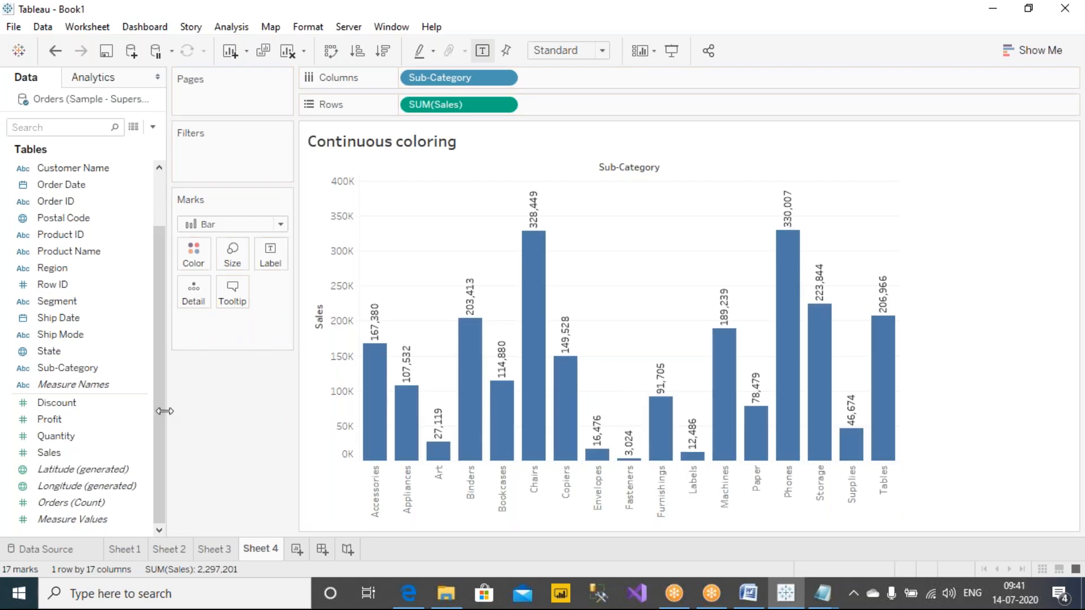
left_click(76, 440)
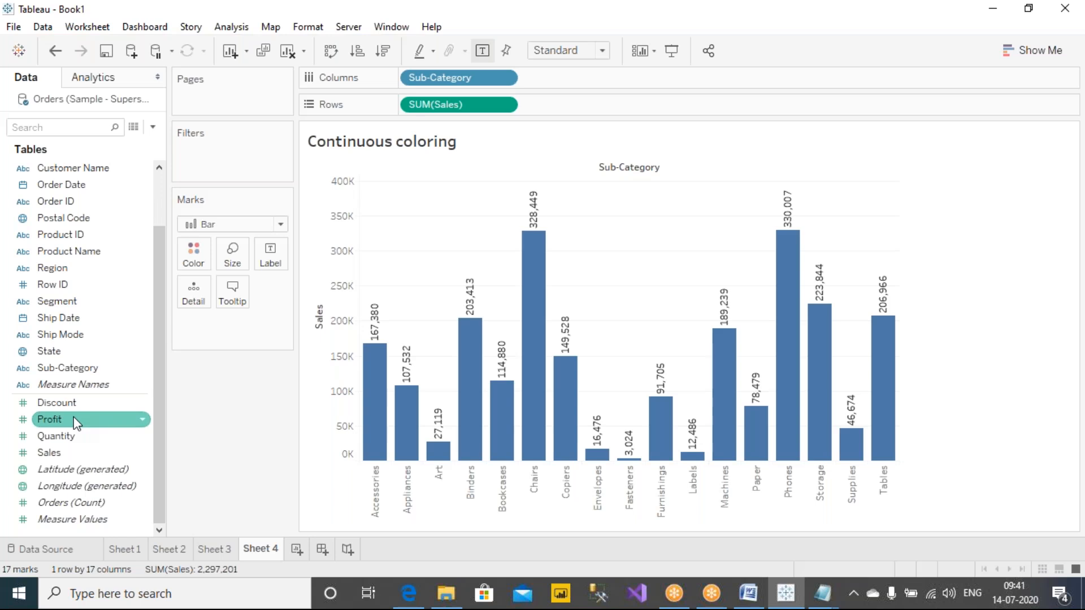
left_click_drag(50, 419, 198, 252)
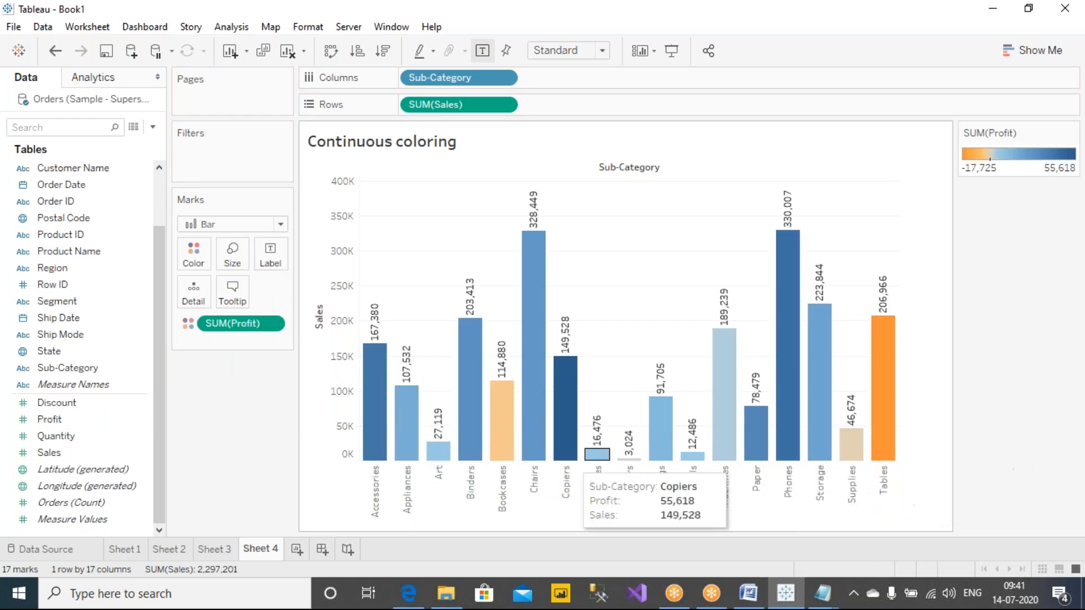
Step: Open the Profit color settings and annotate the palette's zero point, negative and positive sides, end colors, and legend limits in red
left_click(194, 255)
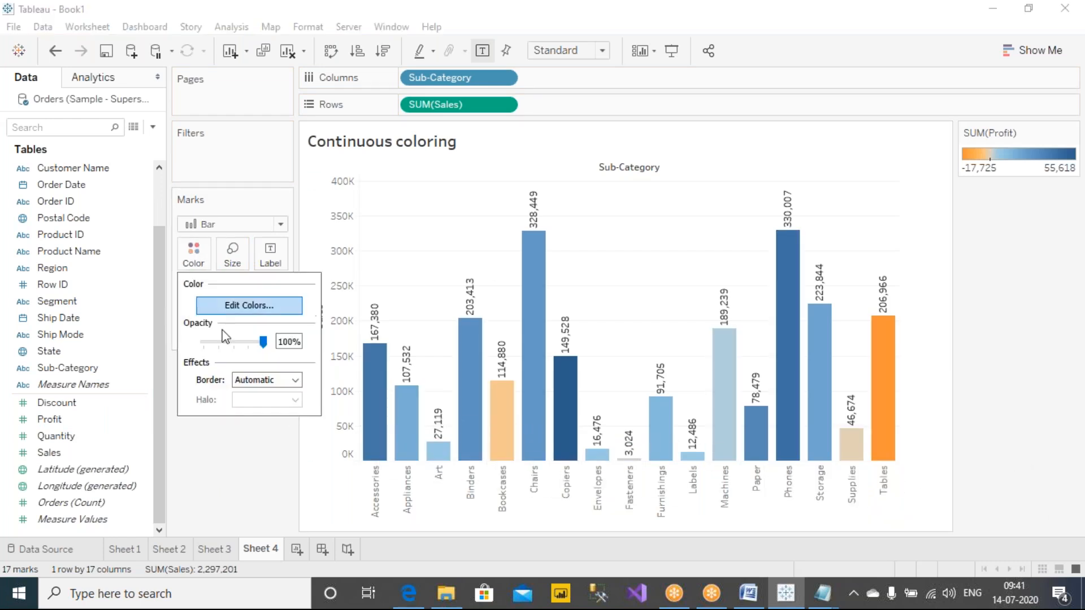
left_click(249, 306)
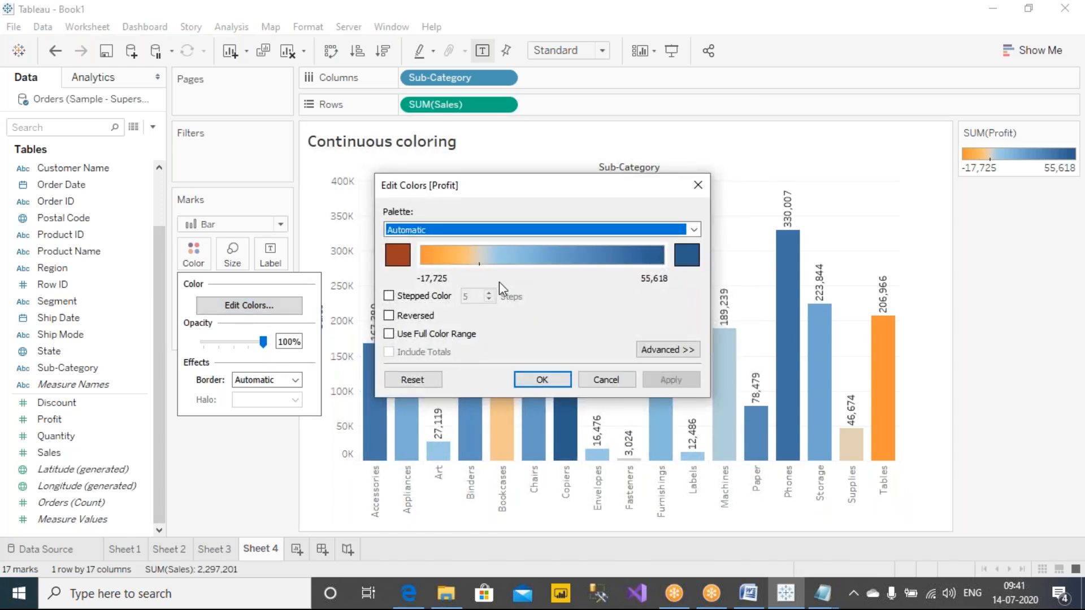
left_click(690, 3)
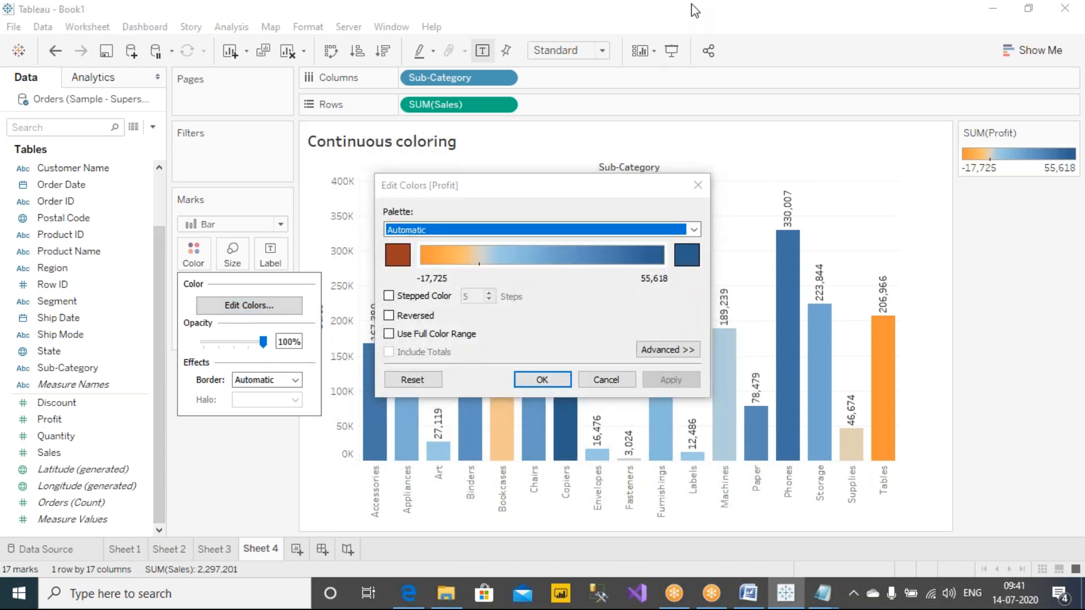
left_click(692, 45)
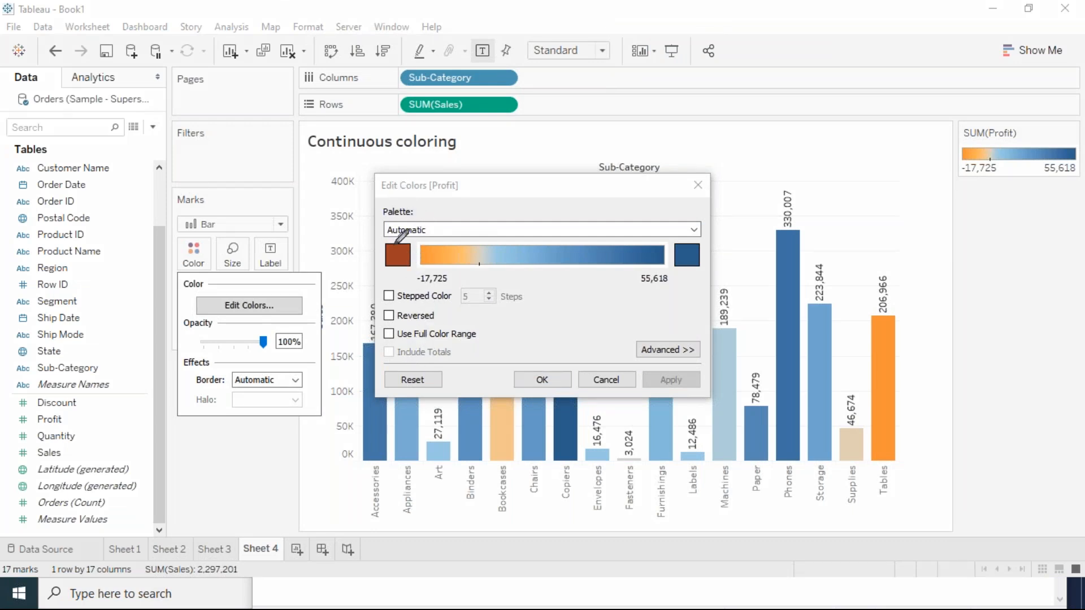
left_click_drag(478, 214, 474, 282)
left_click_drag(488, 192, 408, 195)
mouse_move(507, 204)
left_mouse_down()
mouse_move(574, 208)
mouse_move(528, 187)
mouse_move(595, 181)
mouse_move(620, 210)
left_mouse_up()
left_click_drag(429, 168, 464, 180)
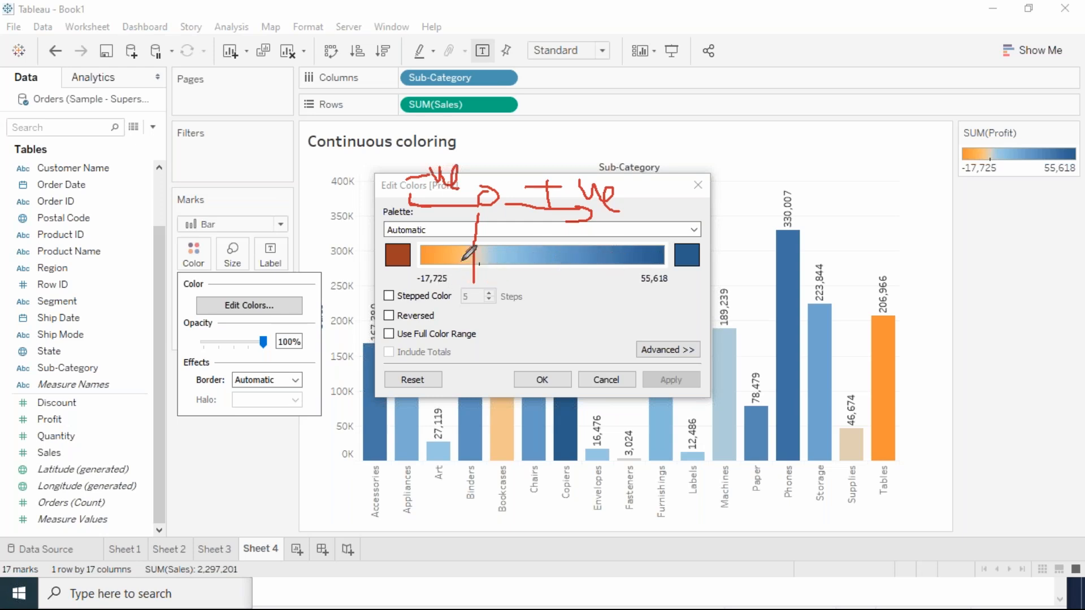
left_click_drag(389, 257, 317, 227)
mouse_move(701, 255)
left_mouse_down()
mouse_move(732, 253)
mouse_move(760, 198)
left_mouse_up()
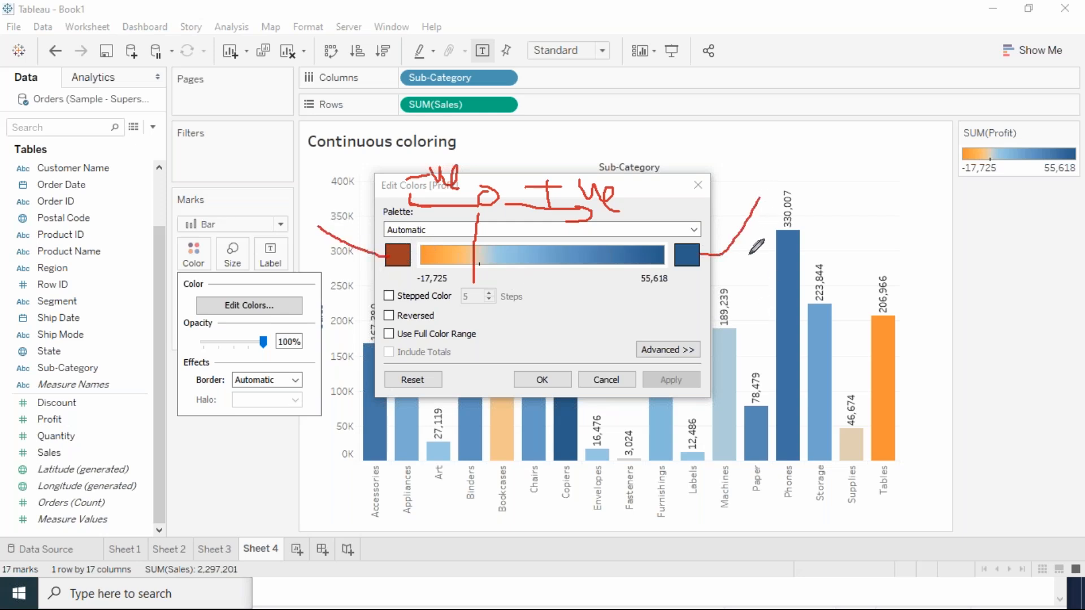
mouse_move(950, 184)
left_mouse_down()
mouse_move(997, 185)
mouse_move(997, 197)
mouse_move(1073, 187)
mouse_move(1072, 198)
left_mouse_up()
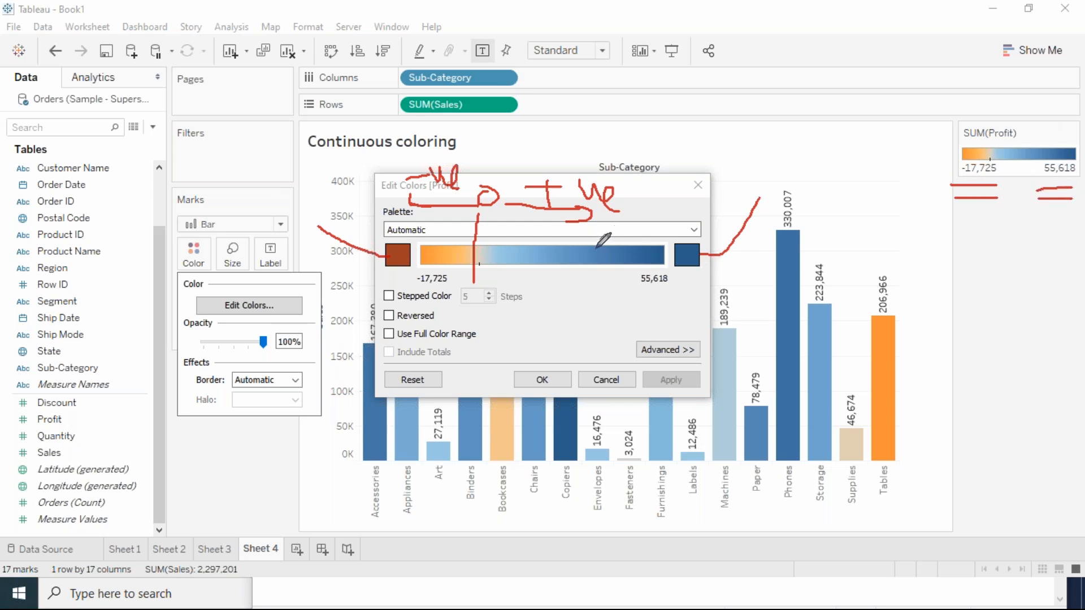
Step: Set the Profit color scale to a custom diverging palette with red #ff0000 for the low end and green for the high end
left_click(687, 255)
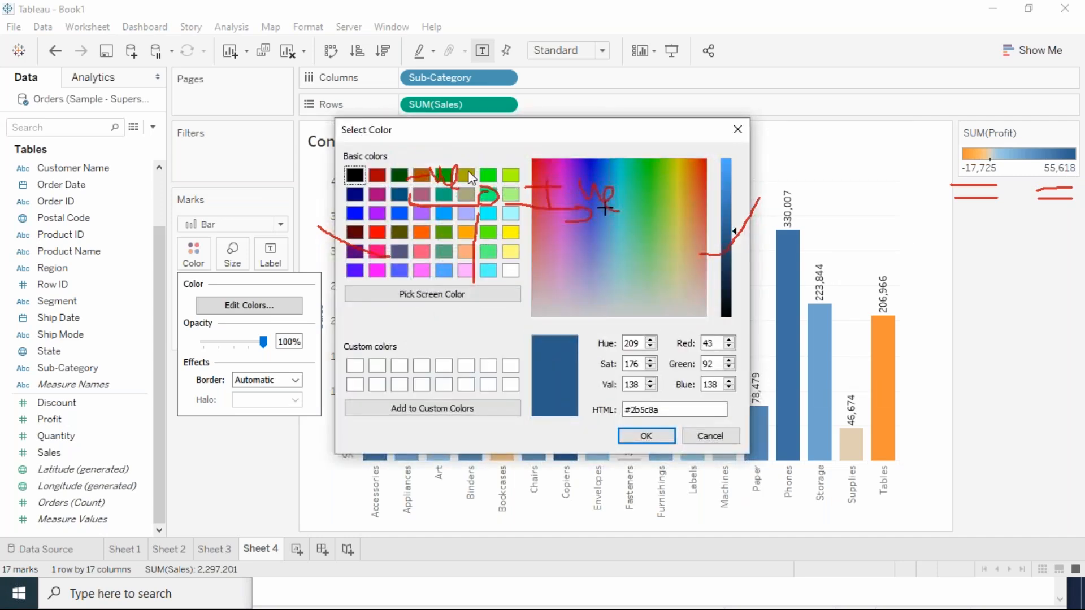
left_click(445, 176)
left_click(649, 437)
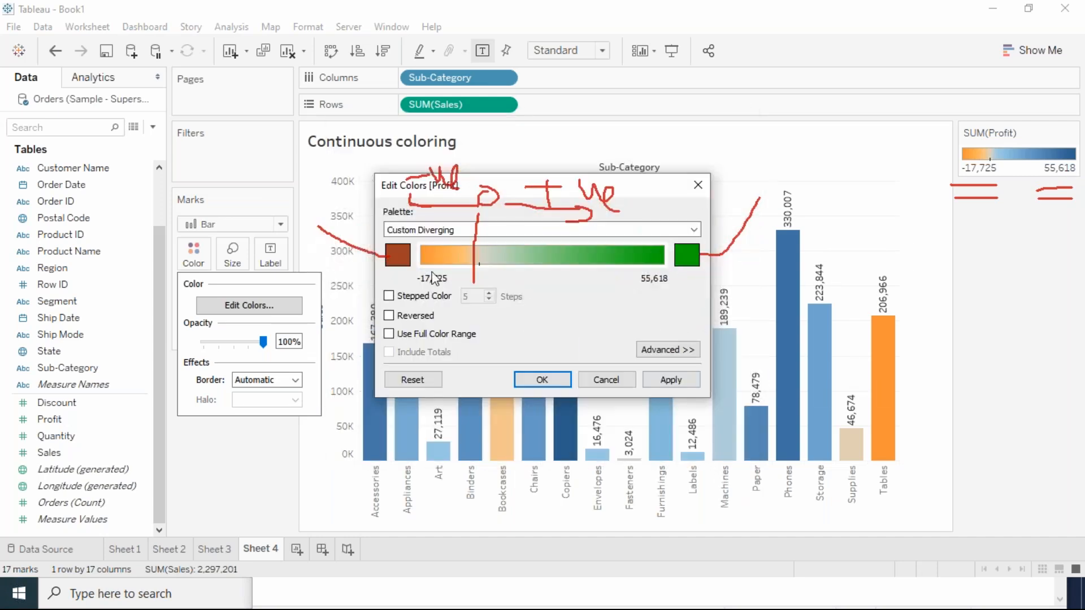
left_click(398, 250)
left_click(377, 232)
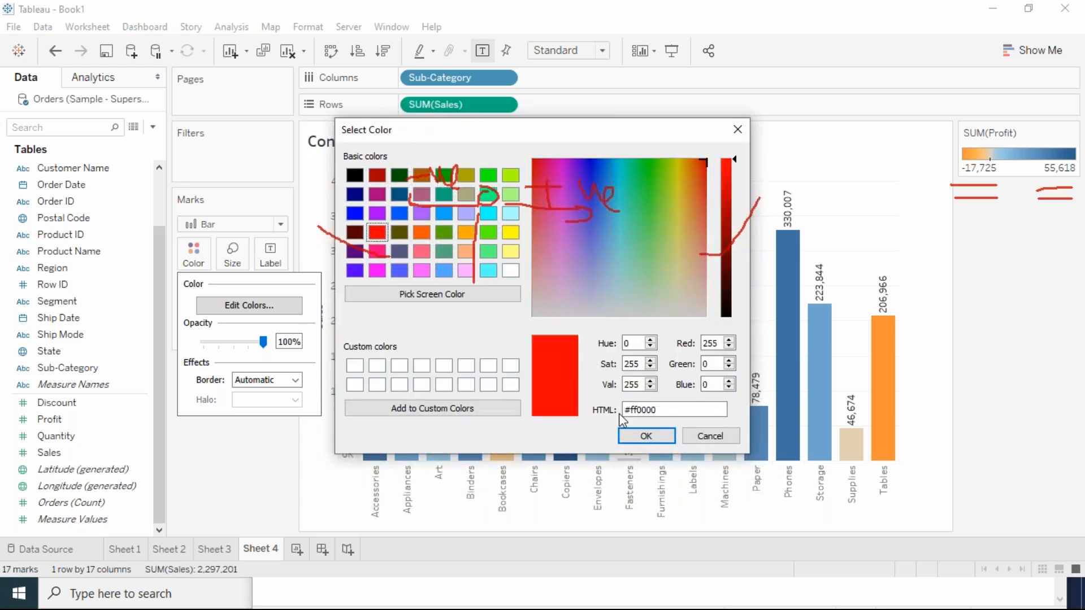
left_click(645, 437)
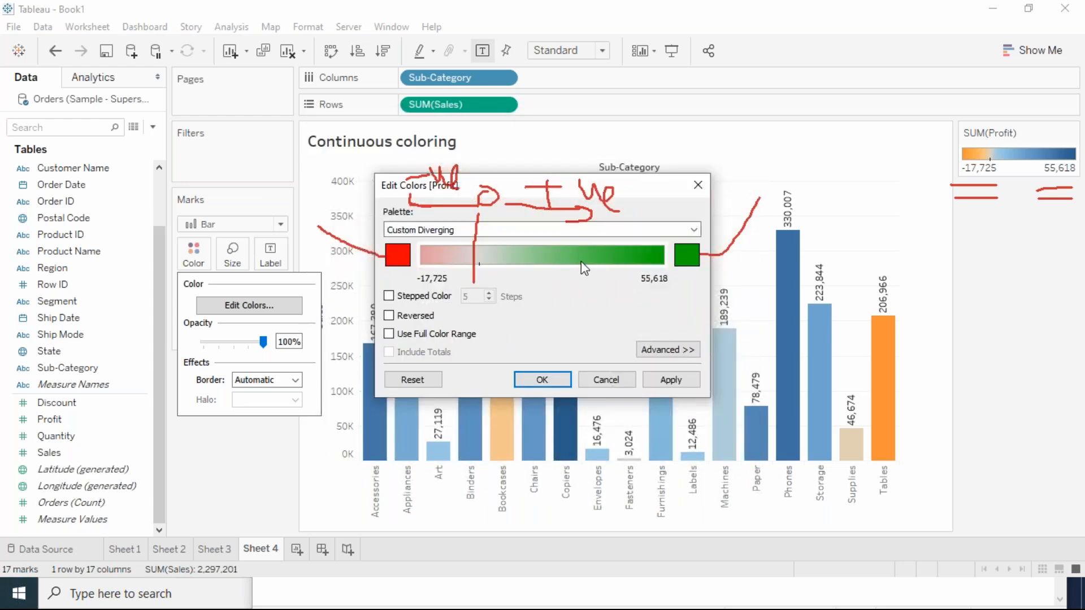
left_click(670, 381)
left_click(525, 382)
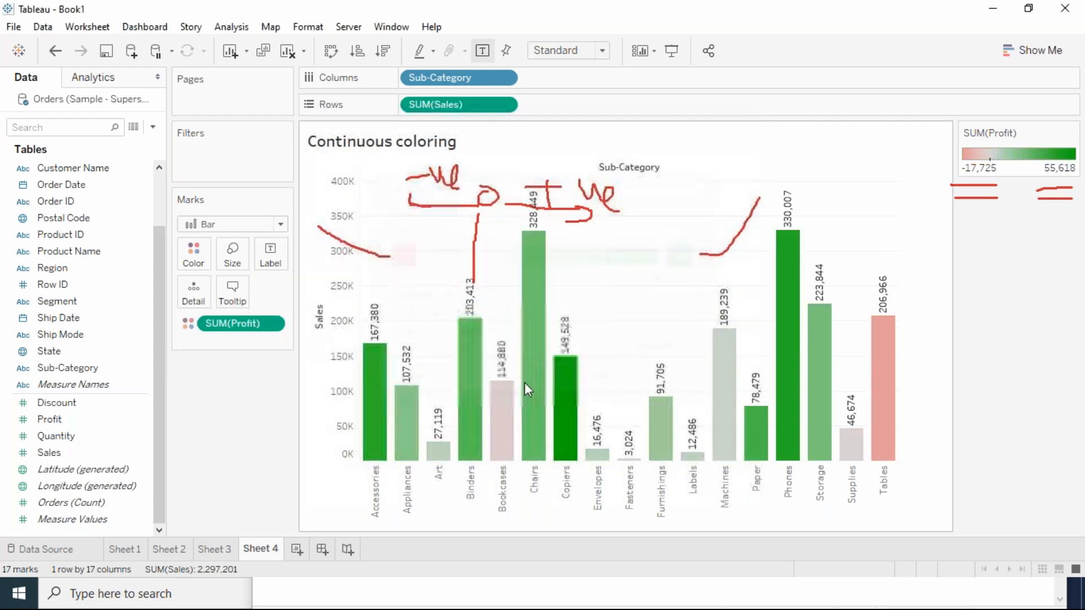
Step: Sort the bars by Sales, trying descending order and finishing in ascending order, and clear the screen annotations
left_click(357, 51)
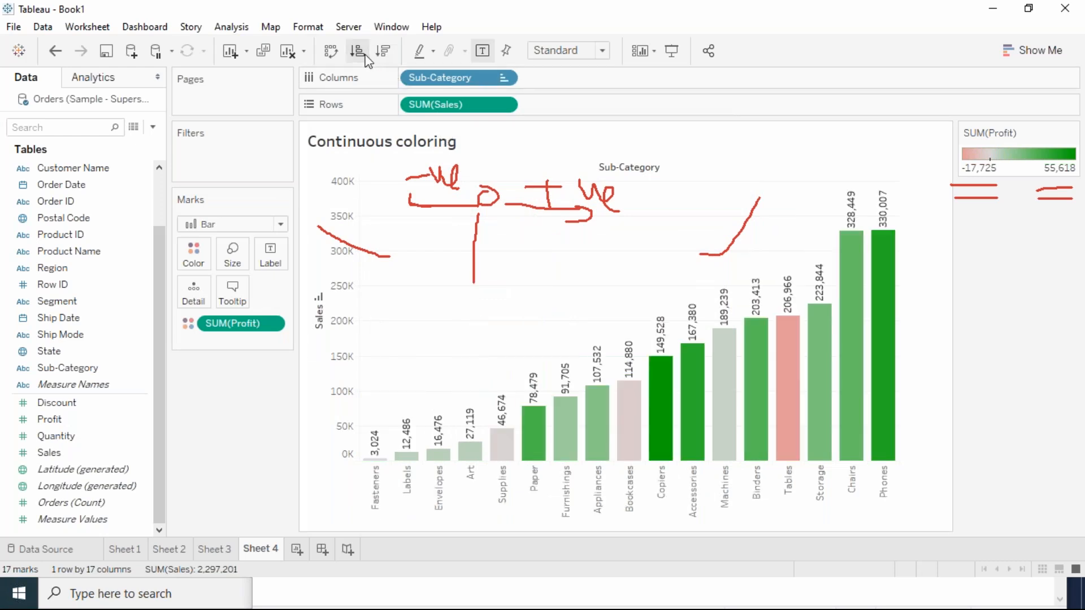
left_click(383, 54)
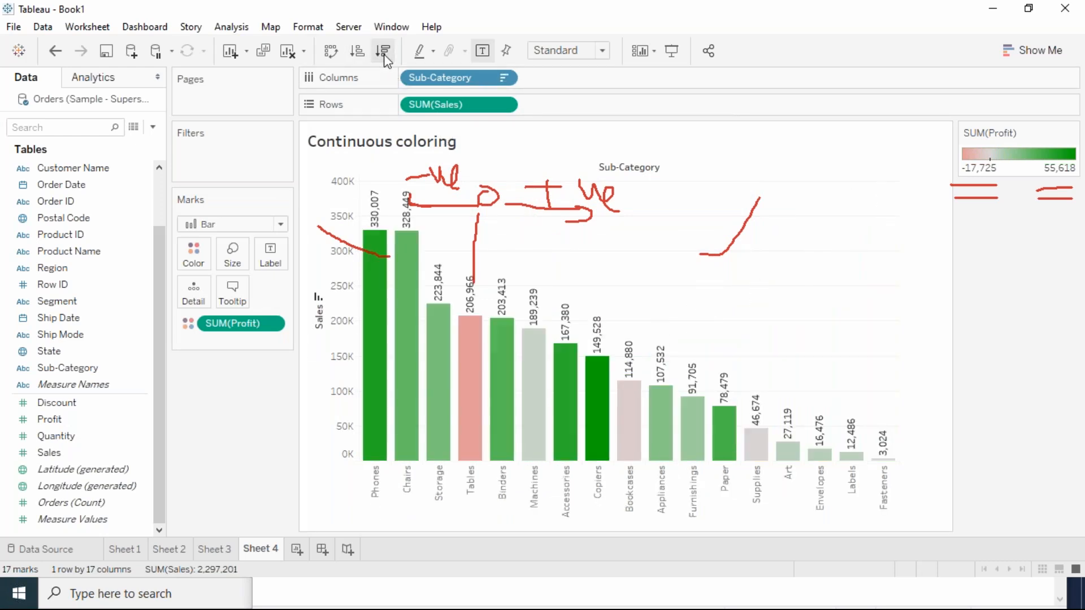
left_click(359, 54)
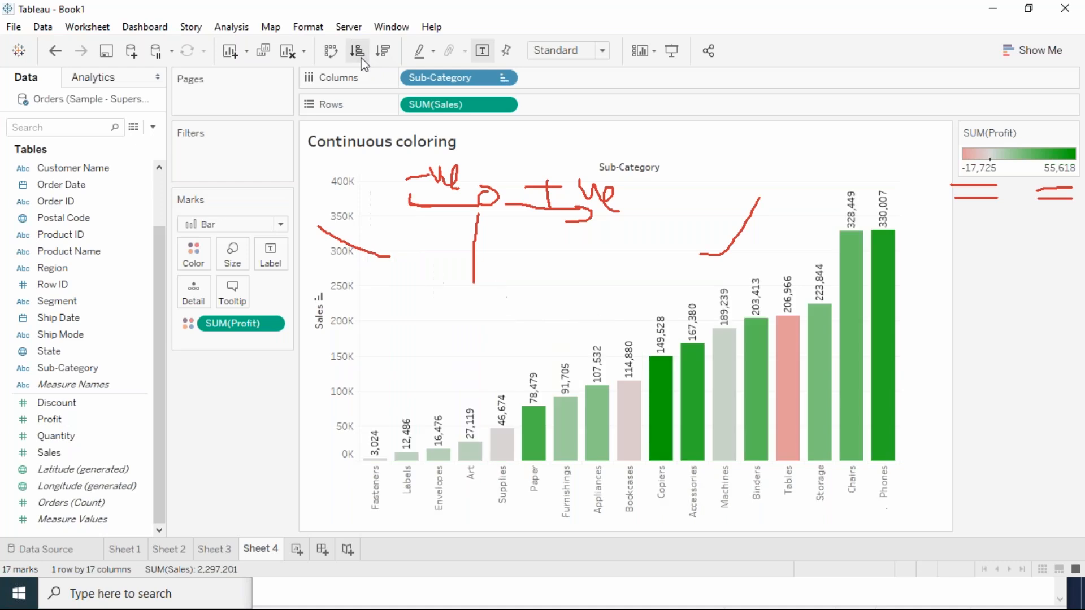
left_click(697, 18)
left_click(692, 118)
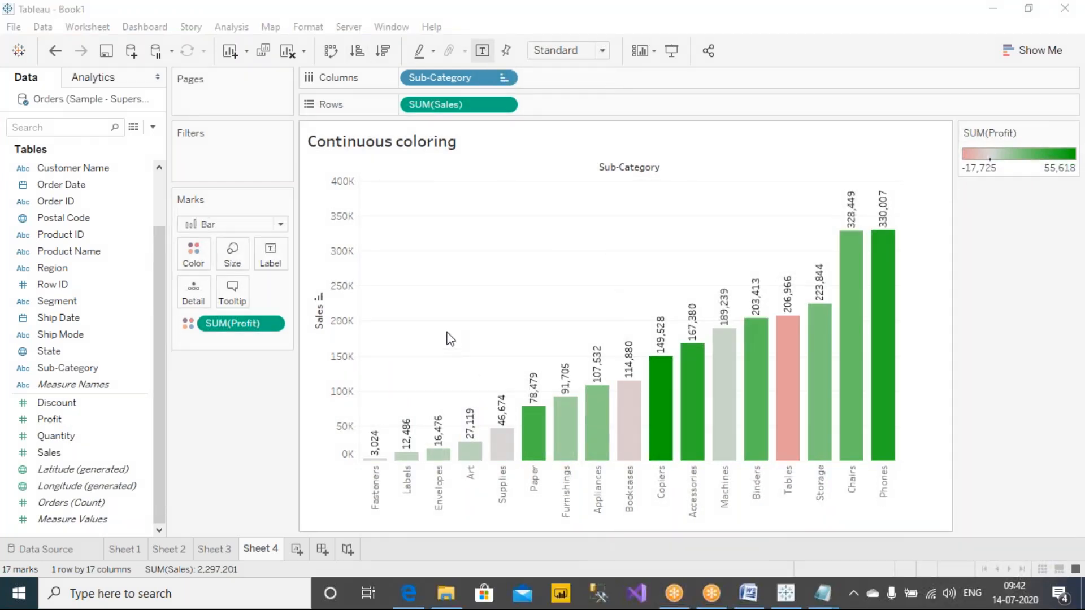
Step: Annotate the SUM(Sales) field, the rising bar heights and the link from Sub-Category to Sales, and erase the markings
left_click(701, 43)
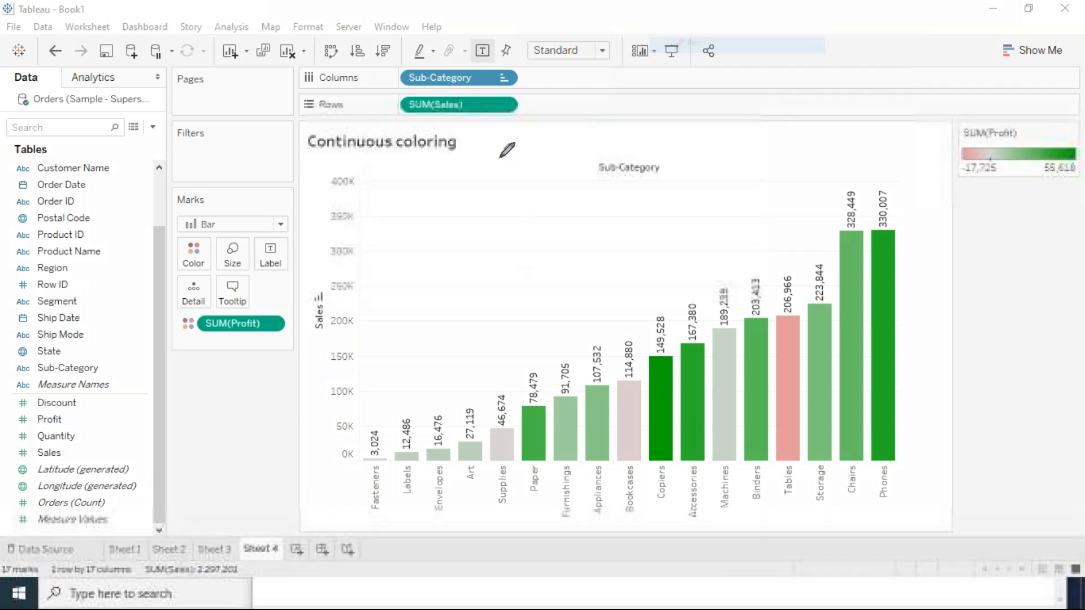
mouse_move(525, 95)
left_mouse_down()
mouse_move(469, 90)
mouse_move(388, 107)
mouse_move(530, 127)
mouse_move(531, 92)
left_mouse_up()
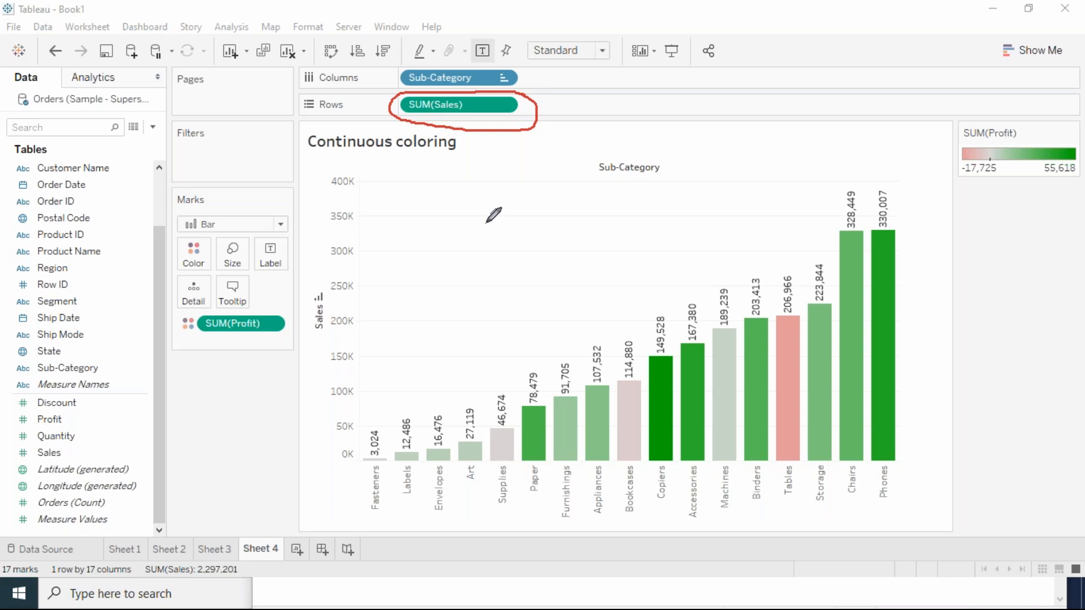
mouse_move(375, 418)
left_mouse_down()
mouse_move(391, 387)
mouse_move(451, 400)
mouse_move(514, 371)
left_mouse_up()
left_click_drag(531, 374, 830, 225)
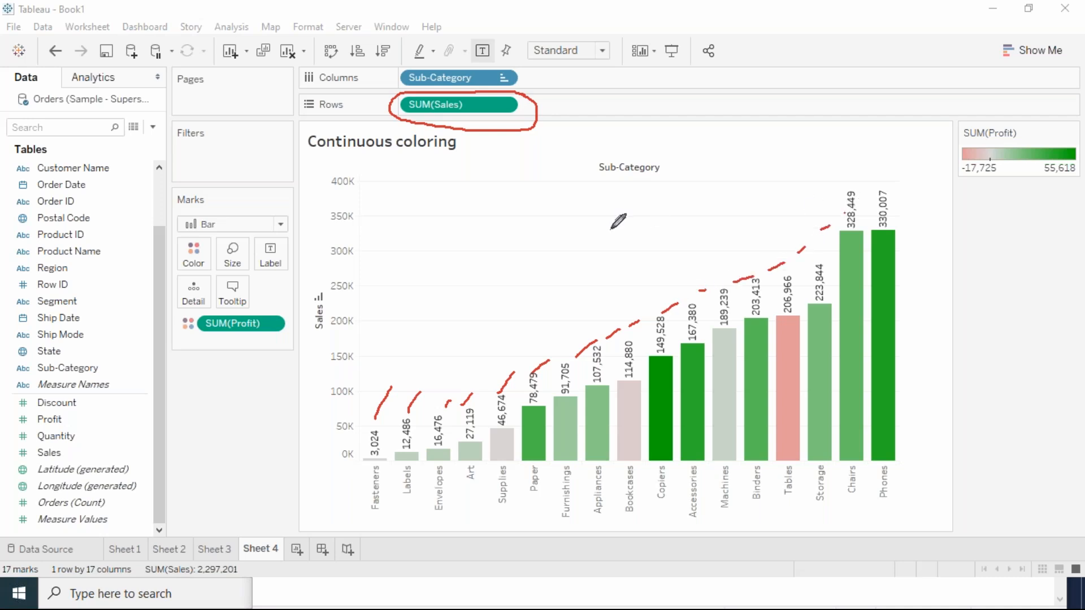
mouse_move(526, 72)
left_mouse_down()
mouse_move(551, 72)
mouse_move(563, 92)
mouse_move(542, 102)
mouse_move(554, 112)
left_mouse_up()
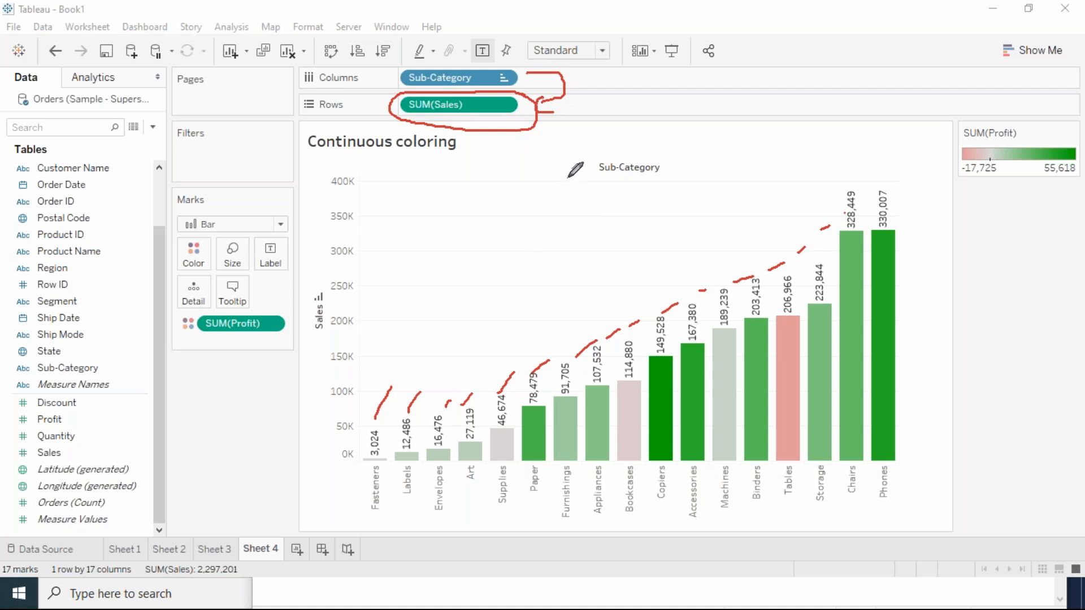
left_click(693, 9)
left_click(706, 117)
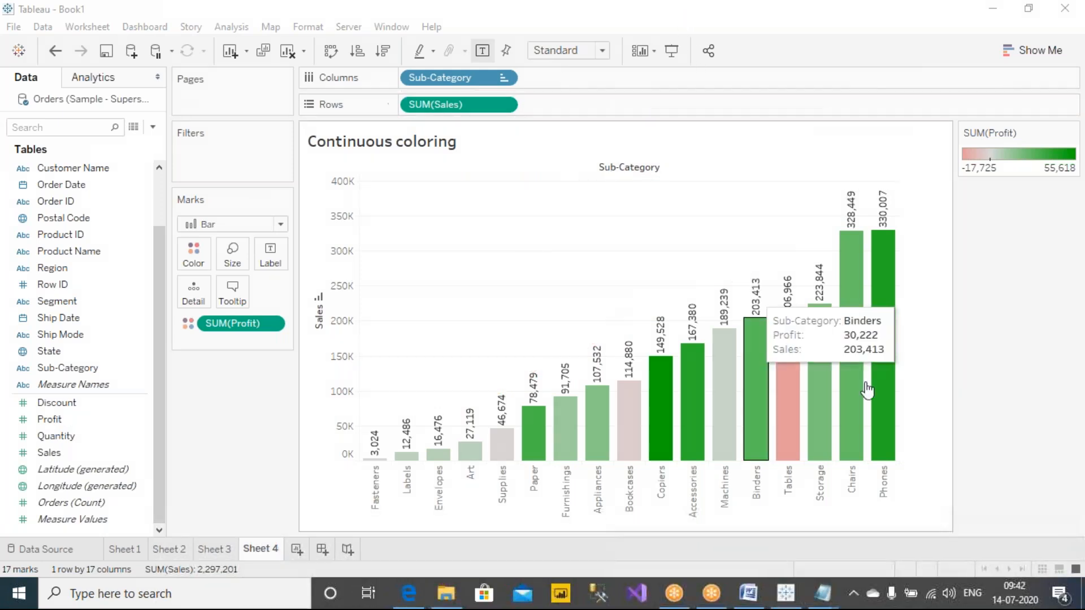
Step: Move the SUM(Profit) color legend to just below the Marks card
left_click(985, 315)
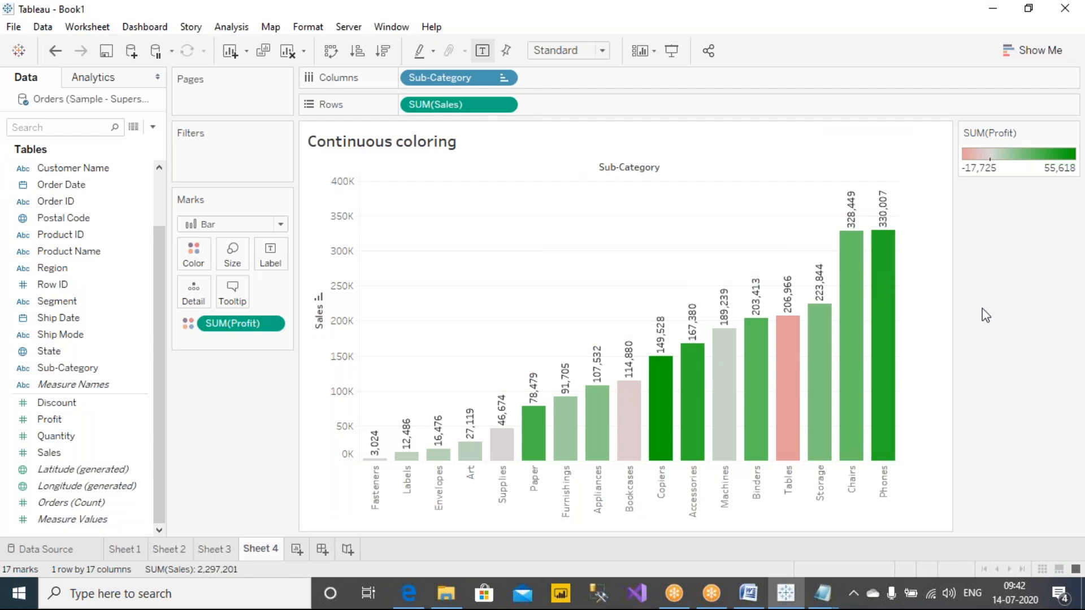
mouse_move(788, 396)
left_click_drag(1004, 132, 215, 373)
Step: Switch to Notes.txt in Notepad and review the discrete and continuous coloring notes
left_click(831, 599)
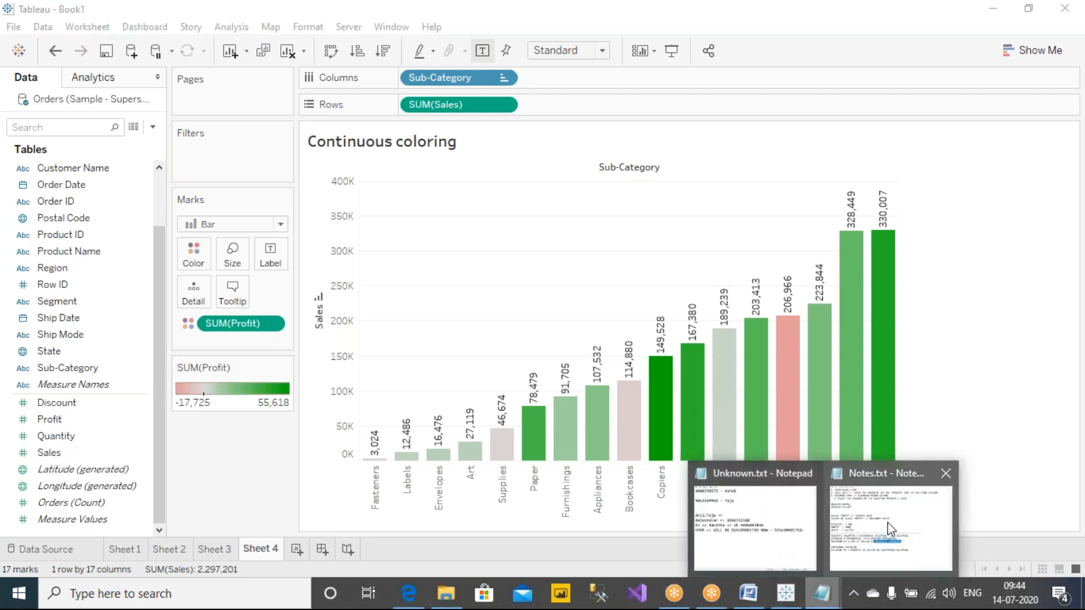
left_click(839, 534)
left_click_drag(602, 52, 544, 36)
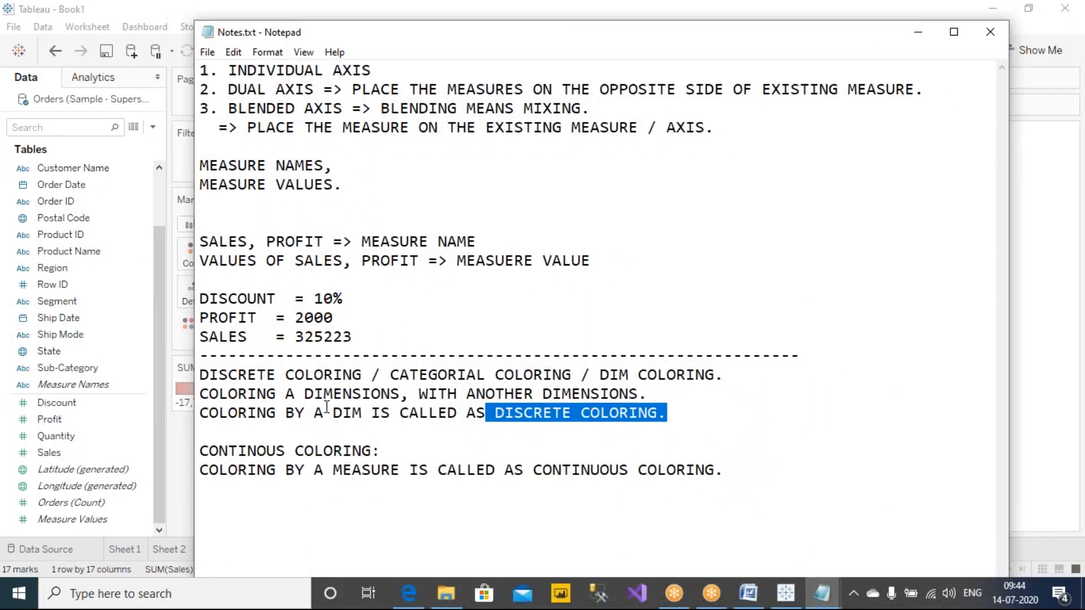
left_click(365, 371)
left_click_drag(368, 374, 200, 374)
left_click_drag(268, 452, 190, 452)
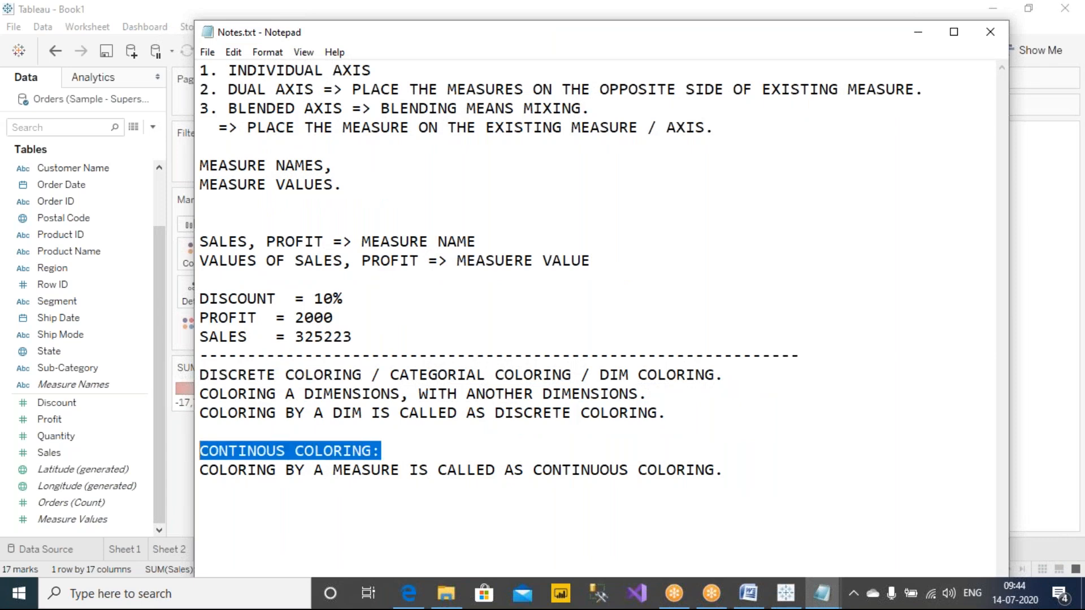
left_click(525, 443)
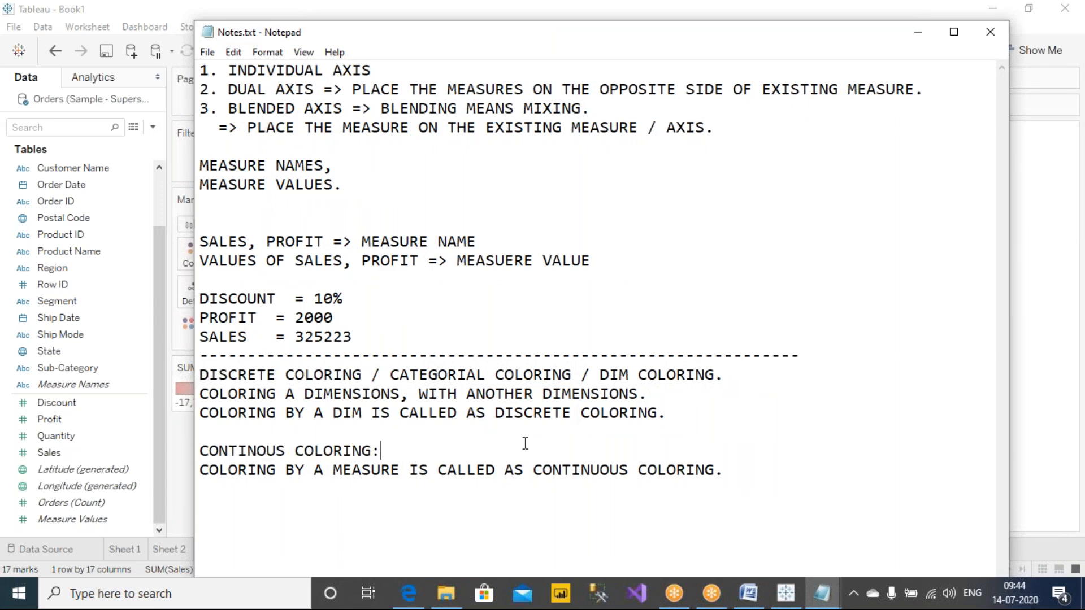
Step: Add a dashed separator line and the heading "GEO GRAPHICAL ANALYSIS." at the end of the notes, and save the file
left_click(876, 506)
key("Return")
type("-----------------------------------------------------------------")
key("Return")
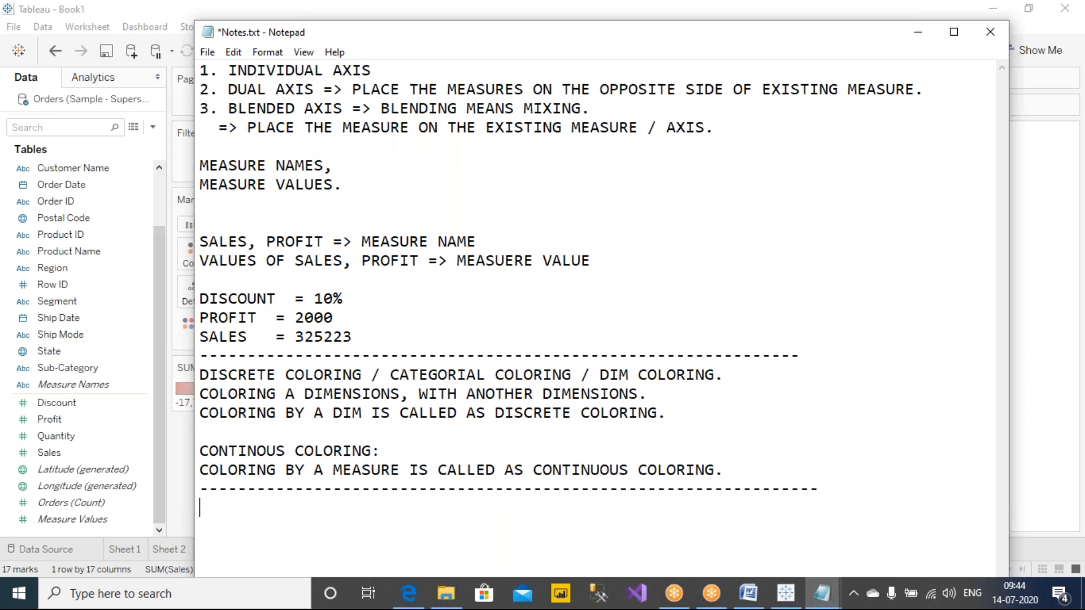
type("GEO GRAPHICAL ANALYSIS.")
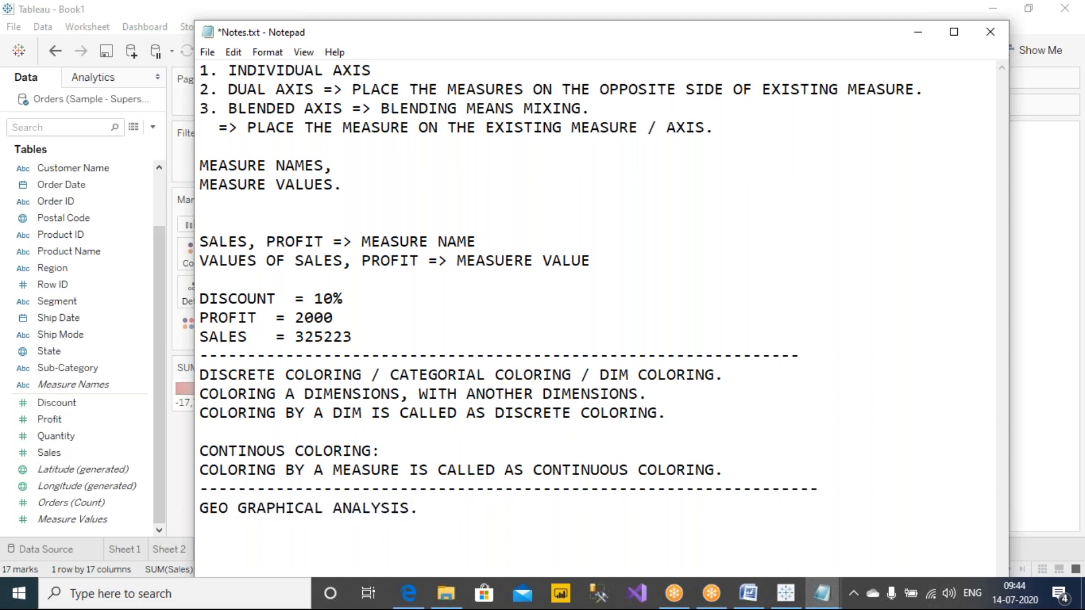
key("ctrl+s")
Step: Shrink and reposition the Notepad window over the worksheet, keeping the end of the notes in view
left_click_drag(423, 507, 189, 506)
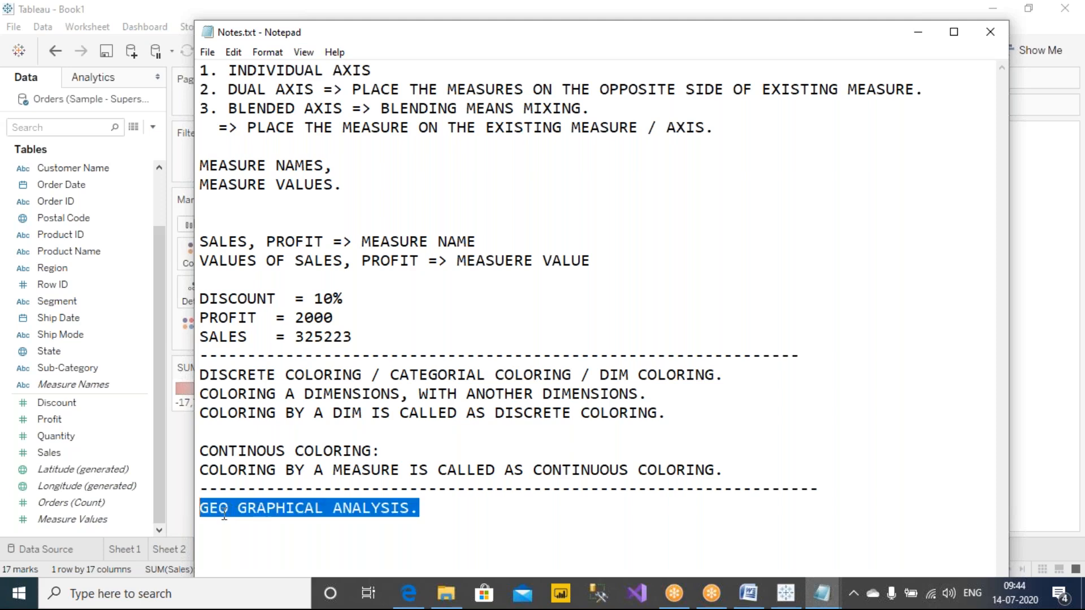
left_click_drag(194, 23, 259, 214)
left_click_drag(393, 231, 353, 88)
scroll(407, 255, "down", 3)
Step: Add several blank lines below the "GEO GRAPHICAL ANALYSIS." heading and save the notes
left_click(483, 426)
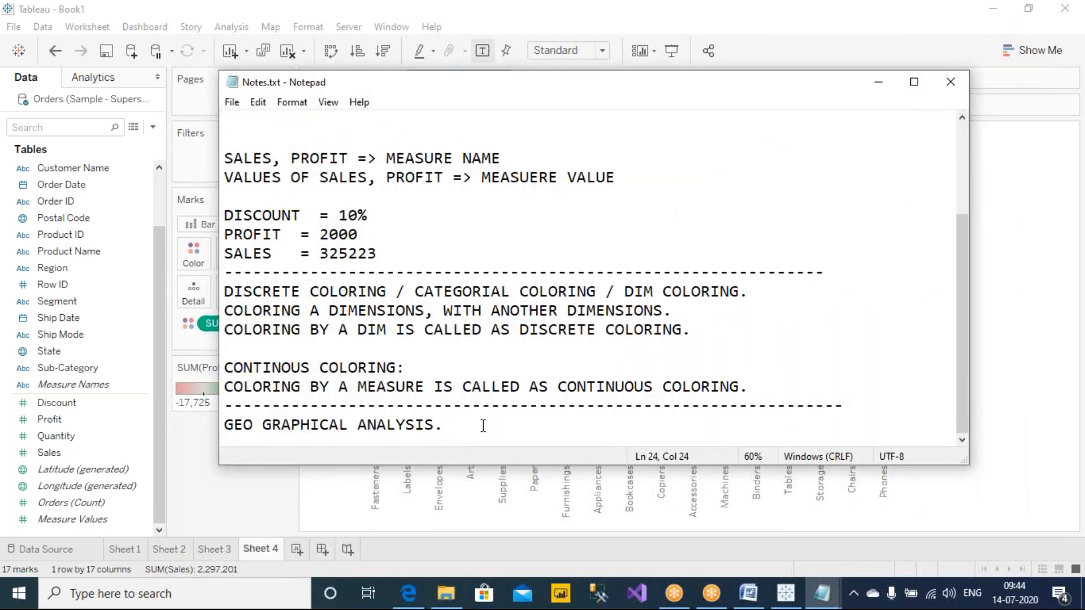
key("Return")
key("Return")
key("Return")
key("Return")
key("Return")
key("Return")
key("Return")
left_click(324, 316)
key("ctrl+s")
left_click(482, 276)
left_click(513, 304)
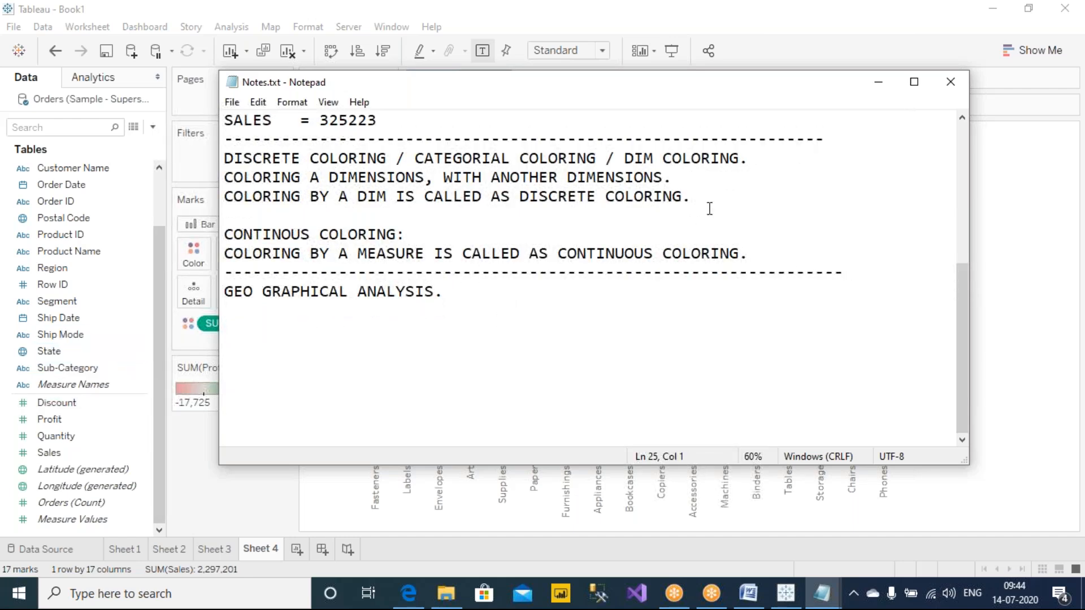
left_click(970, 314)
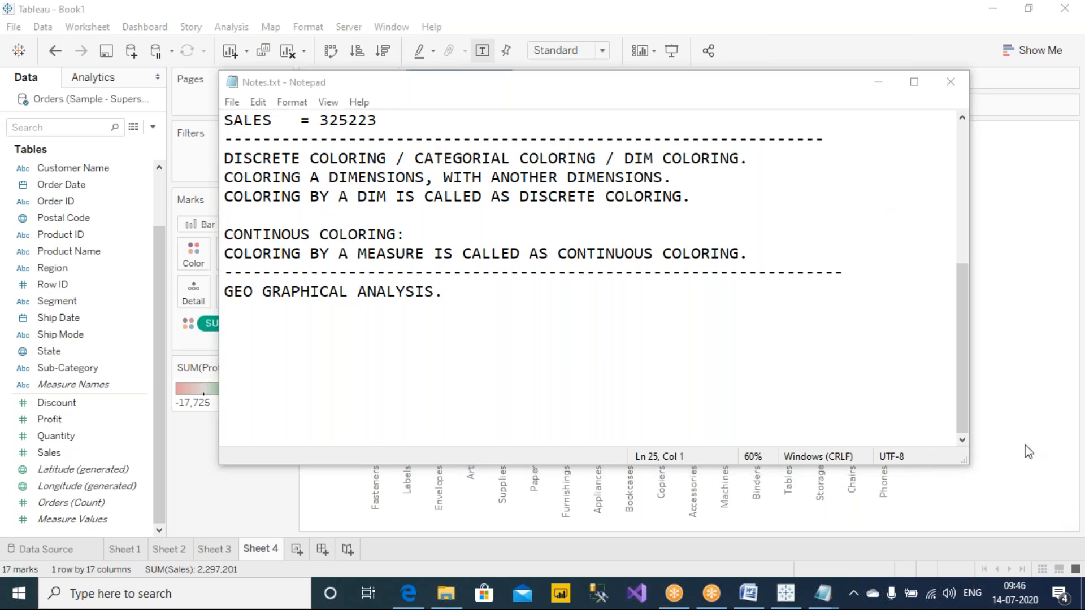
left_click(637, 327)
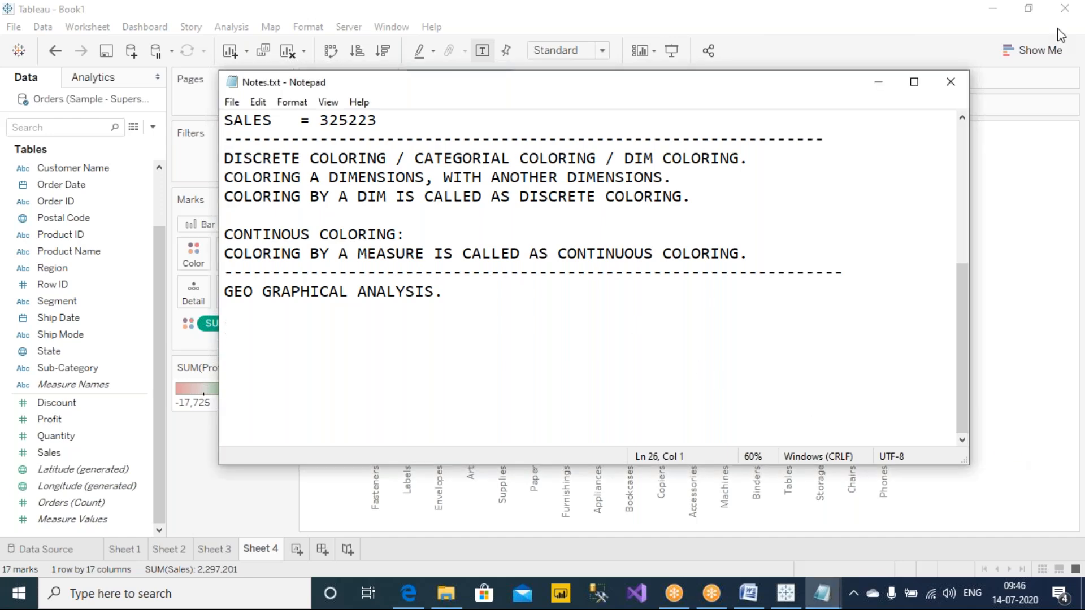